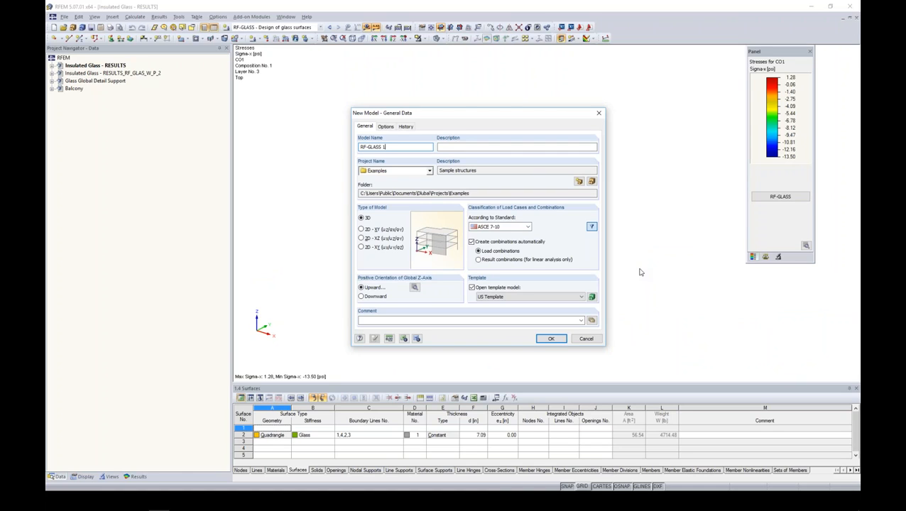
# Create the 3D model RF-GLASS 1 in the Examples project, with combinations classified according to ASCE 7-10.
pyautogui.press('BackSpace')
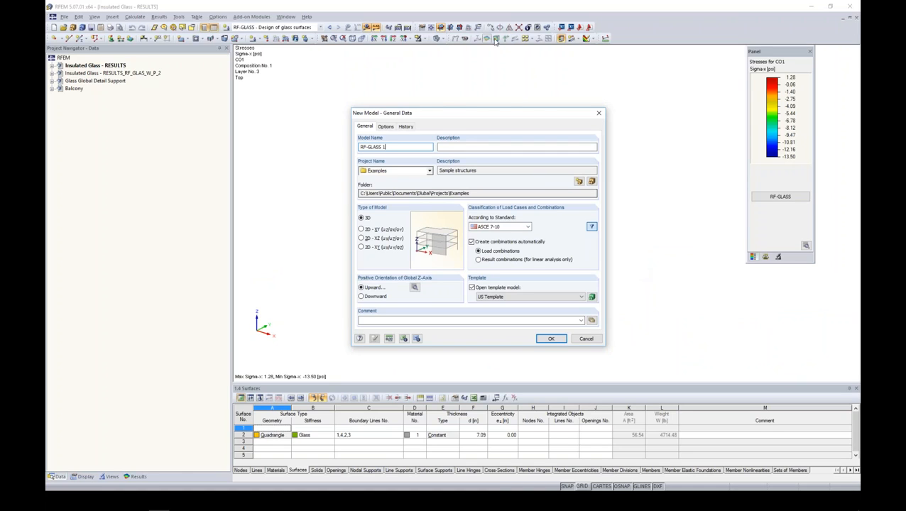
pyautogui.moveTo(384, 149); pyautogui.dragTo(319, 149)
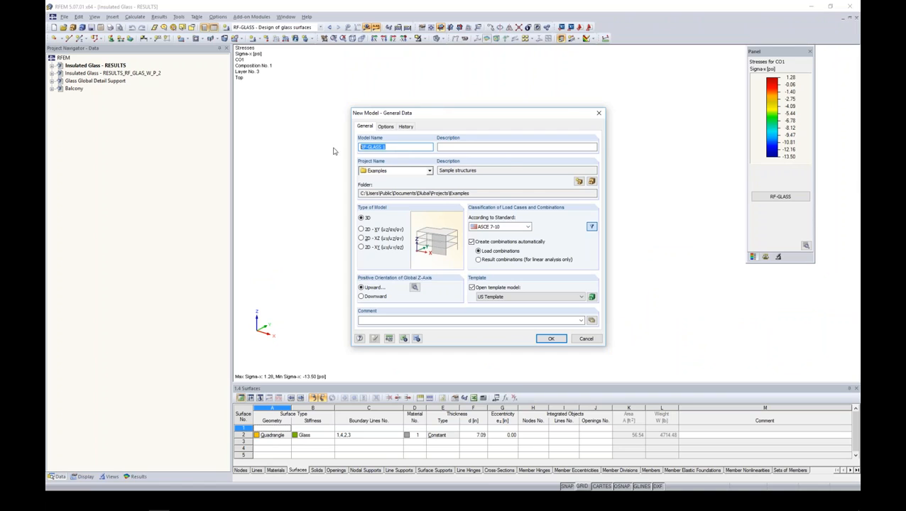
pyautogui.click(506, 228)
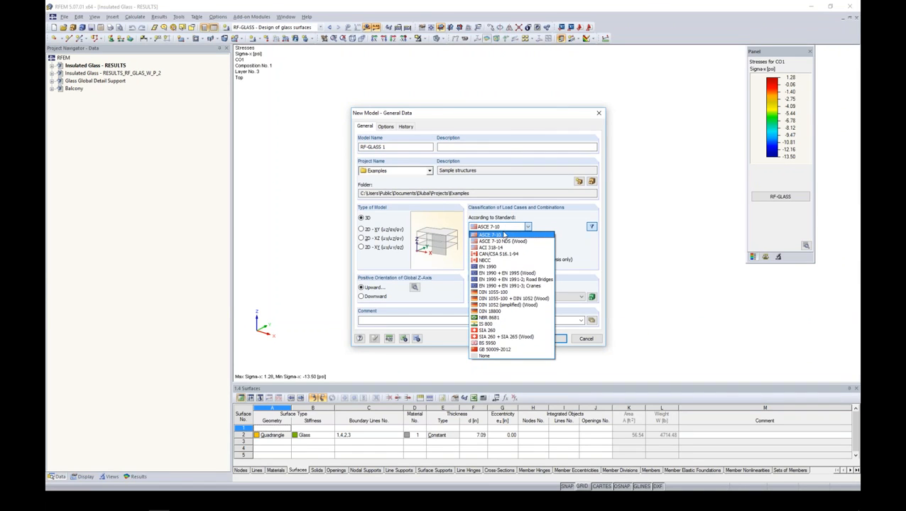
pyautogui.click(504, 236)
pyautogui.click(526, 226)
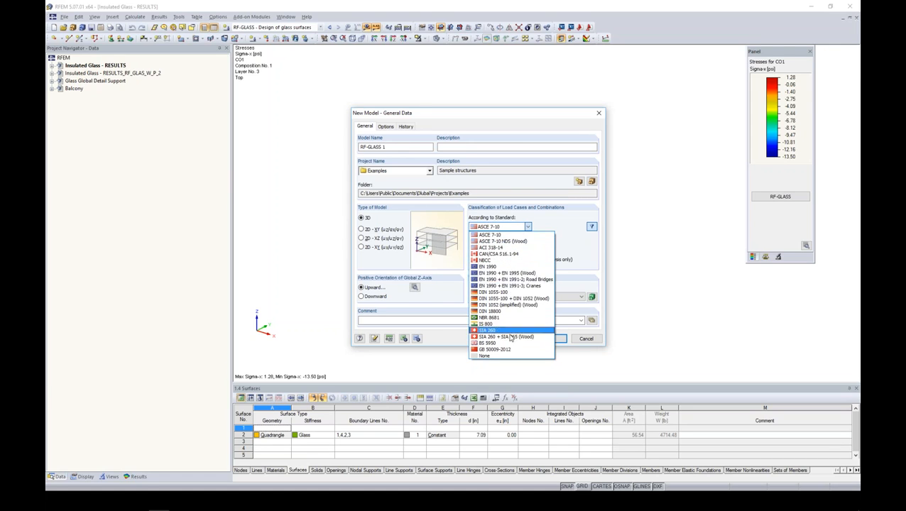
pyautogui.click(561, 226)
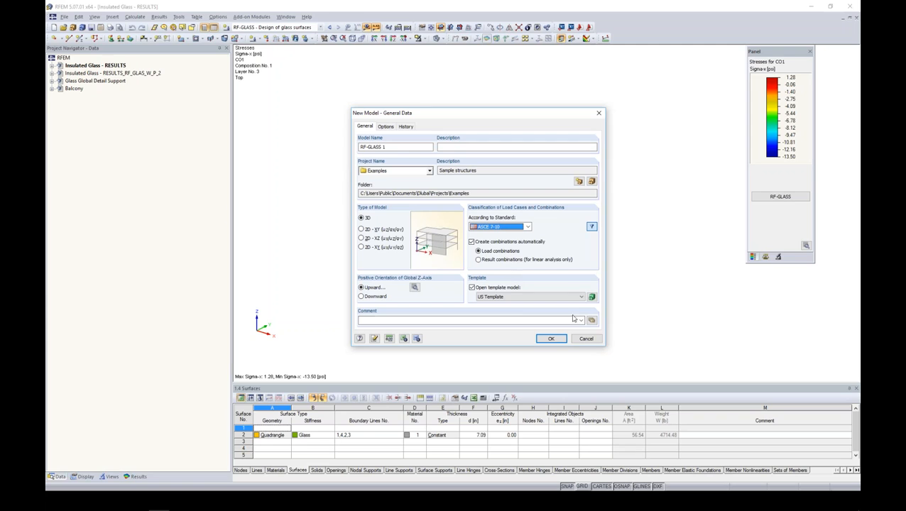
pyautogui.click(552, 339)
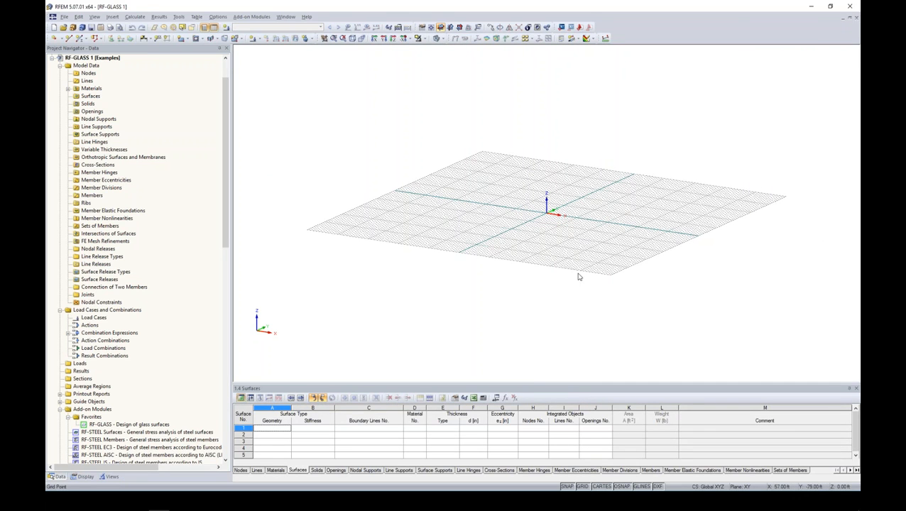
# Draw an arc in the work plane from the origin to X 6 ft, with reversed orientation and a 6 ft radius.
pyautogui.scroll(3, 511, 252)
pyautogui.scroll(5, 512, 250)
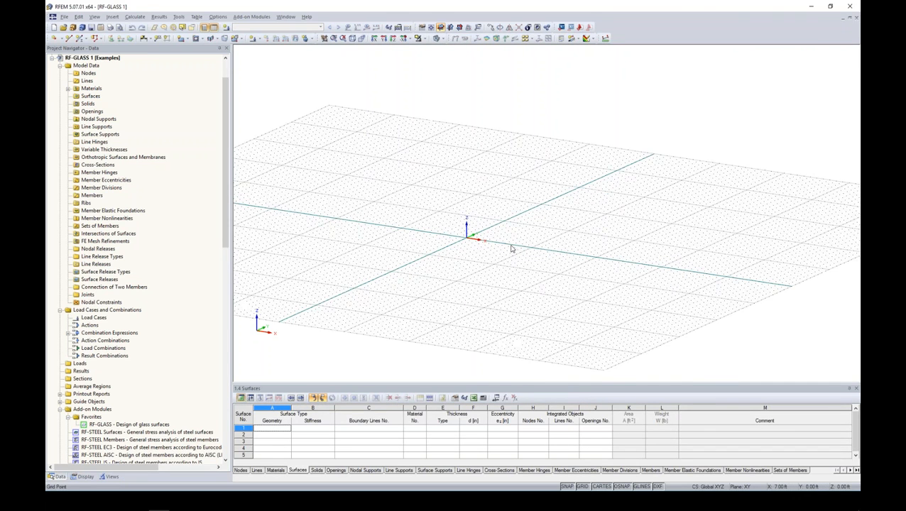
pyautogui.moveTo(478, 256); pyautogui.dragTo(520, 275, button='middle')
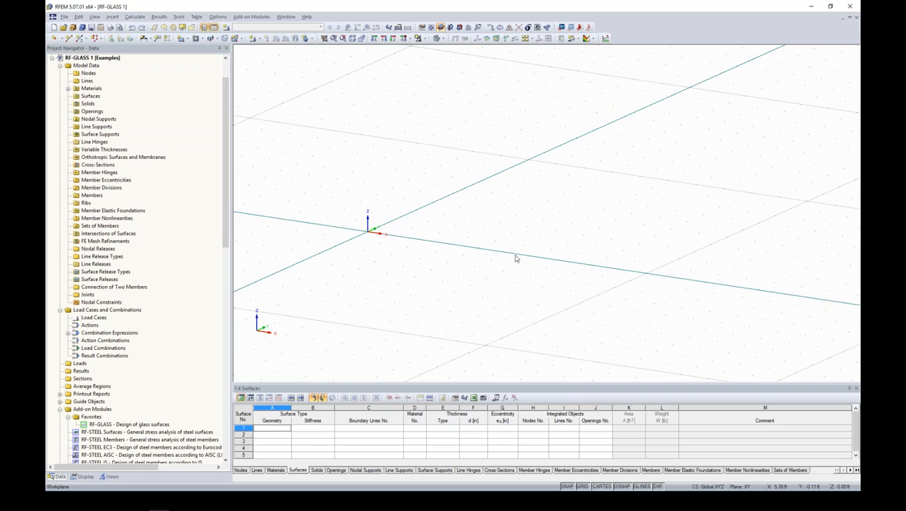
pyautogui.keyDown('ctrl'); pyautogui.moveTo(477, 253); pyautogui.dragTo(441, 265, button='middle'); pyautogui.keyUp('ctrl')
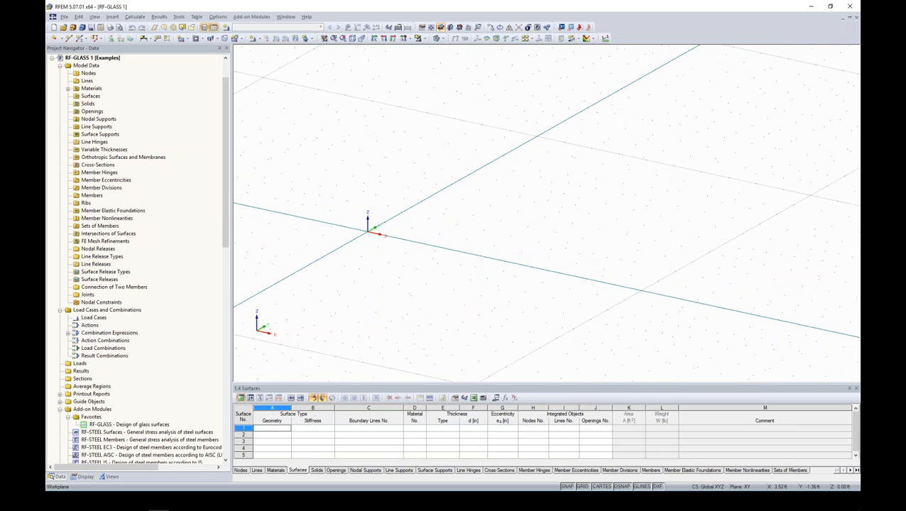
pyautogui.click(68, 38)
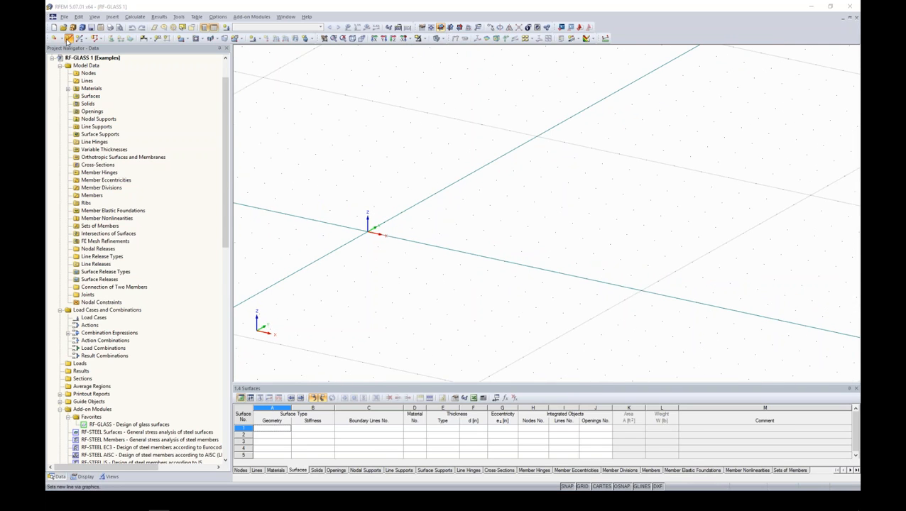
pyautogui.moveTo(146, 67); pyautogui.dragTo(245, 77)
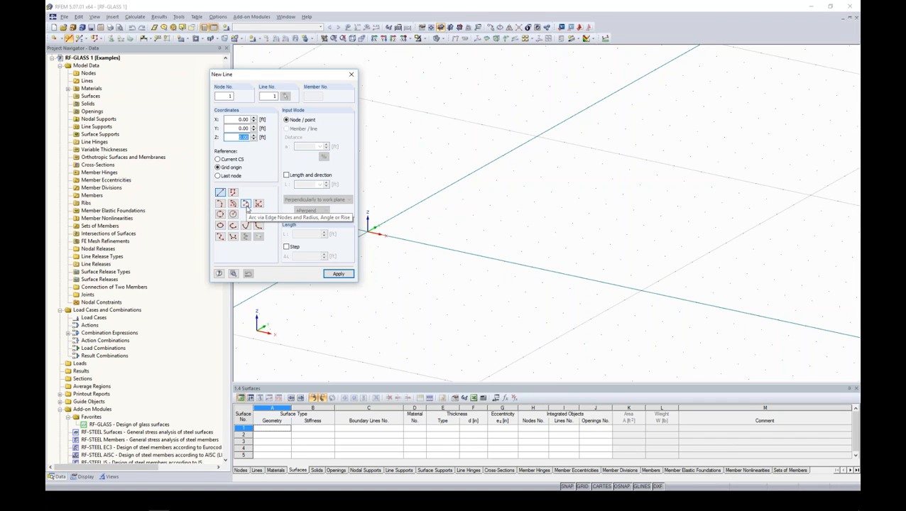
pyautogui.click(246, 204)
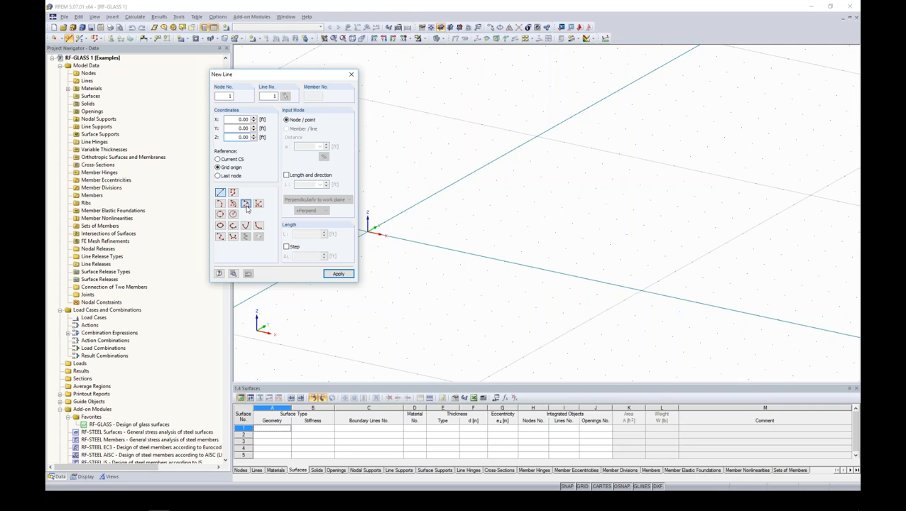
pyautogui.click(368, 221)
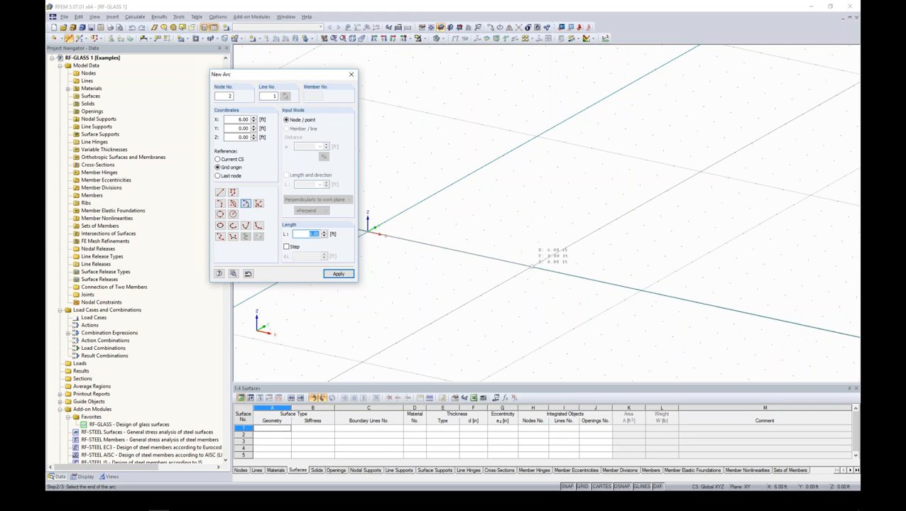
pyautogui.click(531, 267)
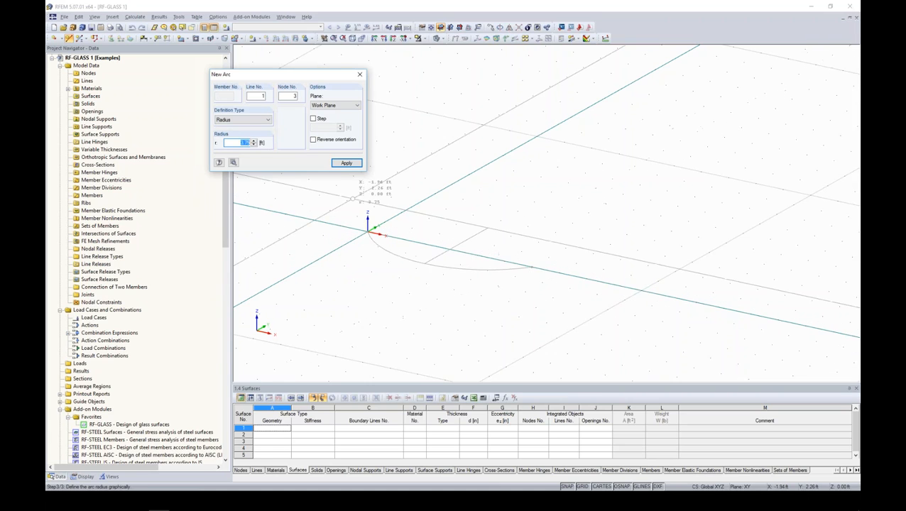
pyautogui.click(314, 141)
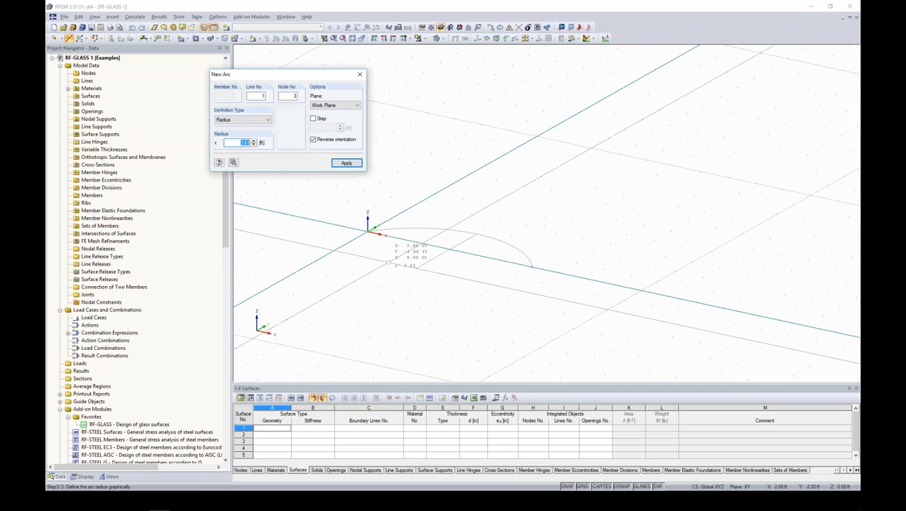
pyautogui.click(388, 262)
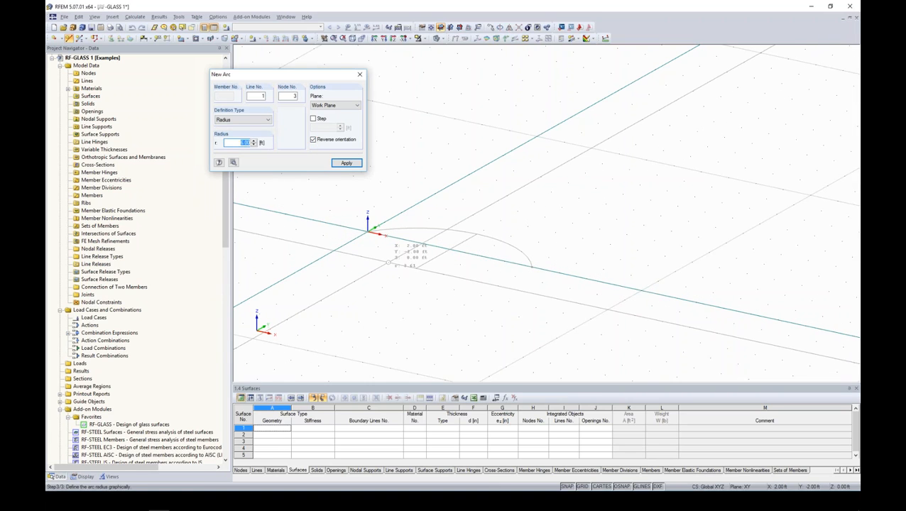
pyautogui.press('Escape')
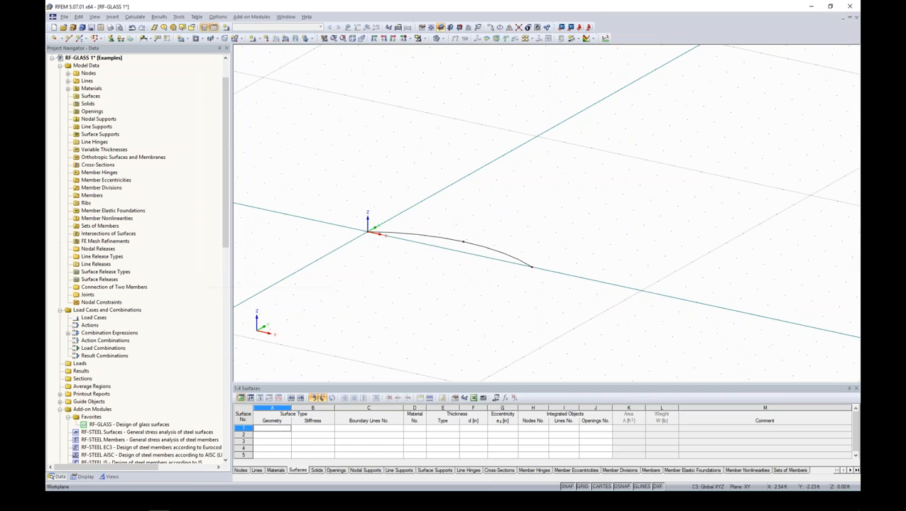
# Extrude the arc into a surface 9 ft deep in global +Z, using the Concrete f'c = 4000 psi material.
pyautogui.rightClick(433, 241)
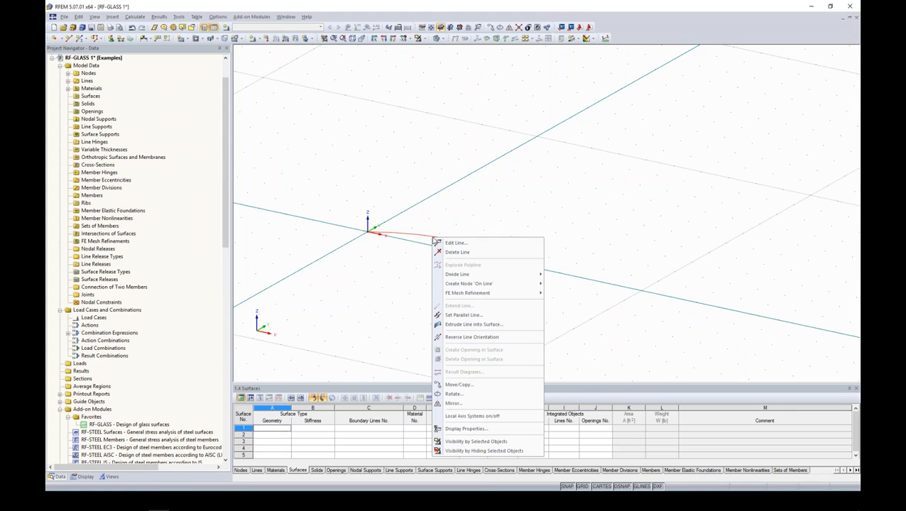
pyautogui.click(461, 326)
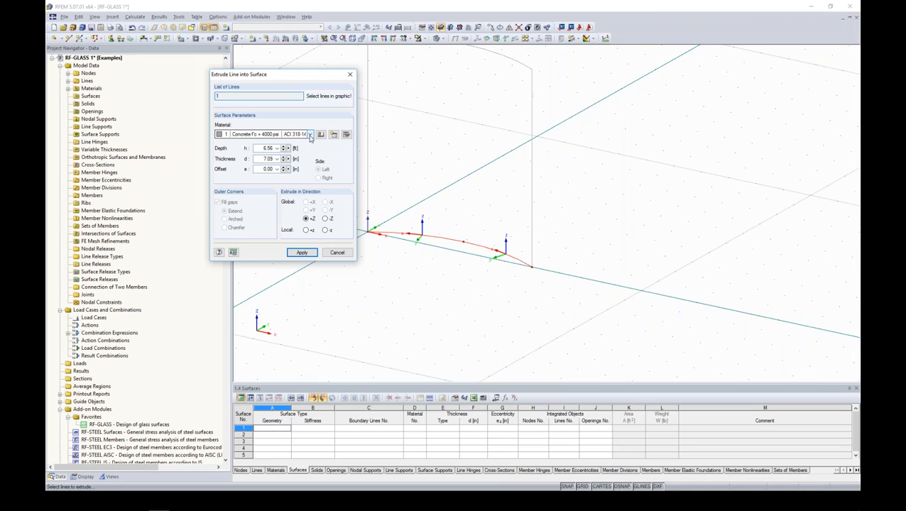
pyautogui.click(310, 135)
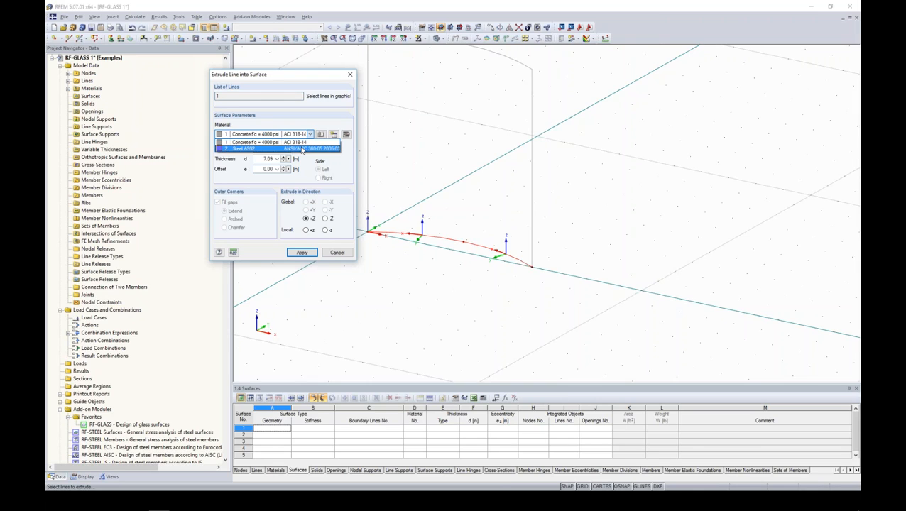
pyautogui.click(299, 142)
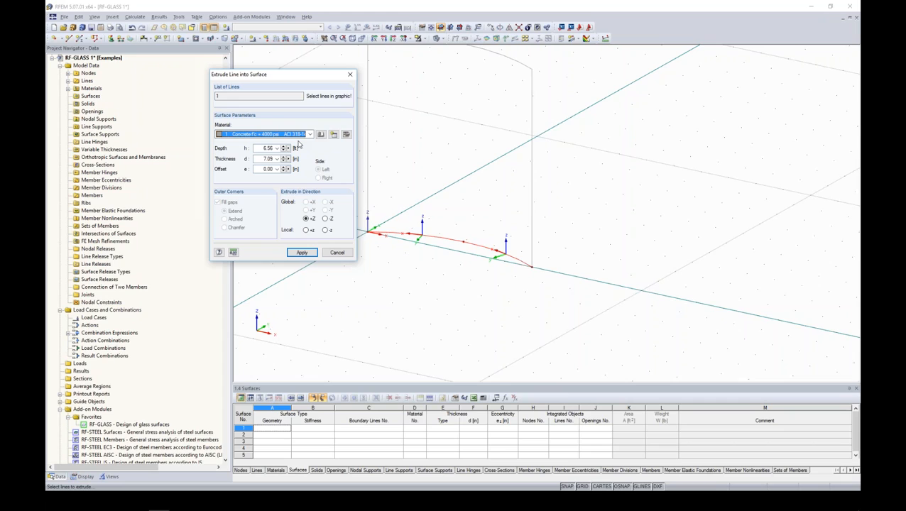
pyautogui.doubleClick(266, 148)
pyautogui.write('9')
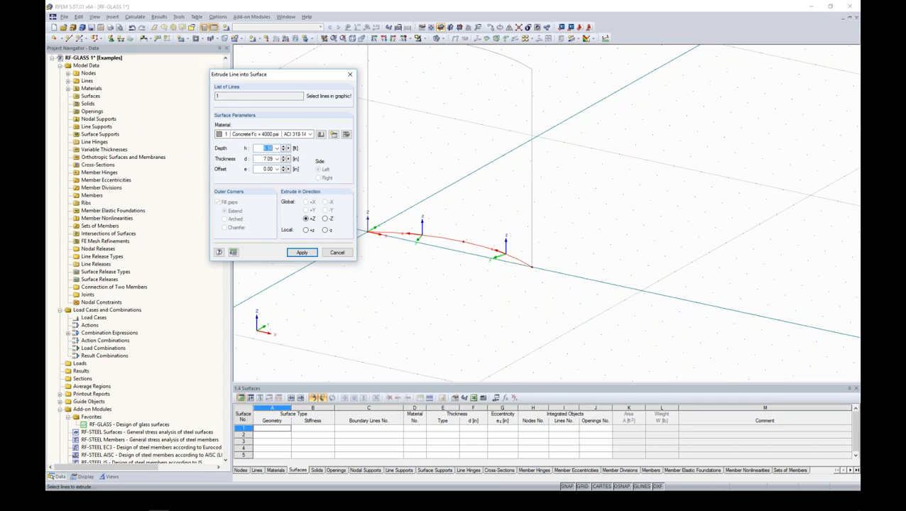
pyautogui.write('.0')
pyautogui.click(260, 157)
pyautogui.click(299, 253)
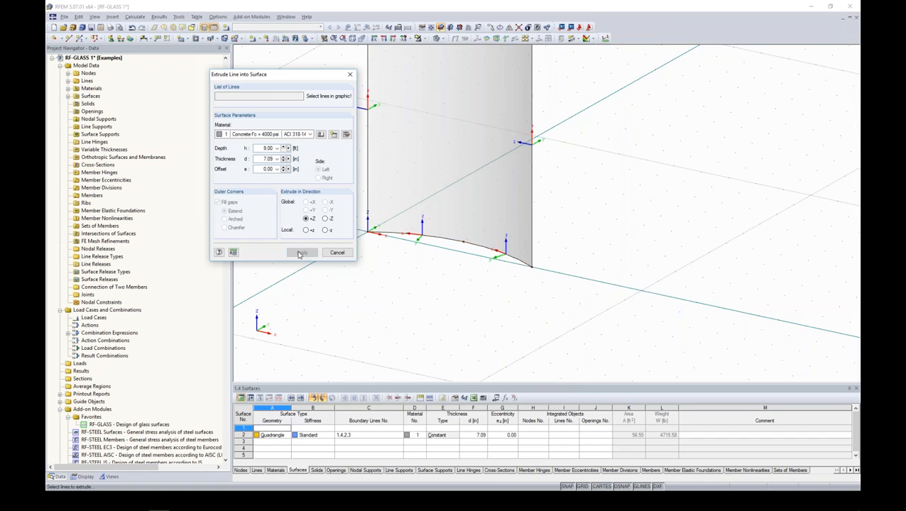
pyautogui.click(337, 253)
# Hide the work plane grid around the curved surface.
pyautogui.scroll(-4, 546, 216)
pyautogui.keyDown('ctrl'); pyautogui.moveTo(561, 216); pyautogui.dragTo(455, 235, button='middle'); pyautogui.keyUp('ctrl')
pyautogui.click(582, 487)
pyautogui.keyDown('ctrl'); pyautogui.moveTo(486, 182); pyautogui.dragTo(540, 222, button='middle'); pyautogui.keyUp('ctrl')
pyautogui.scroll(2, 499, 204)
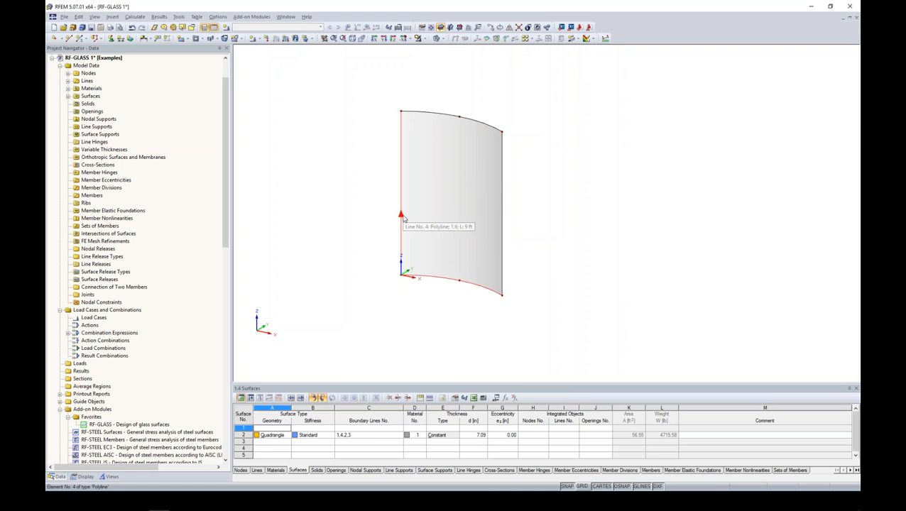
# Copy the surface's bottom arc once with a displacement of 3 ft in Z.
pyautogui.click(476, 288)
pyautogui.click(491, 28)
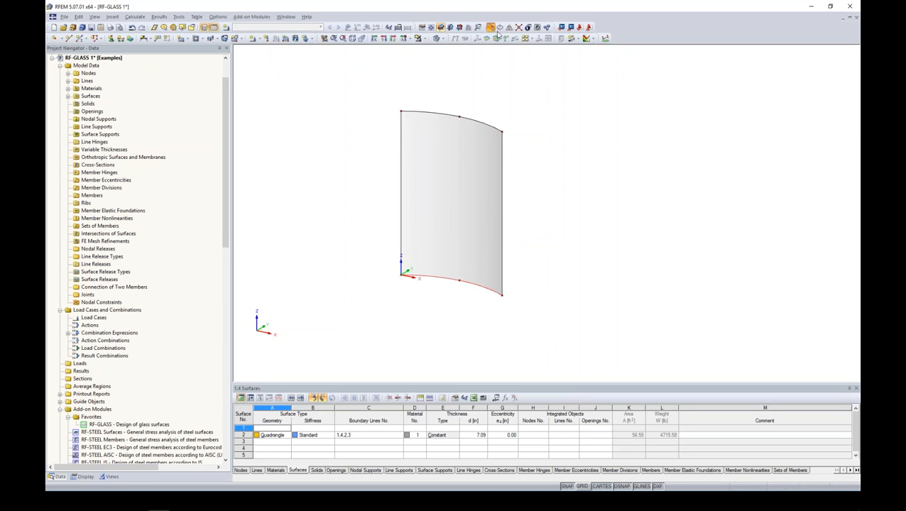
pyautogui.click(346, 174)
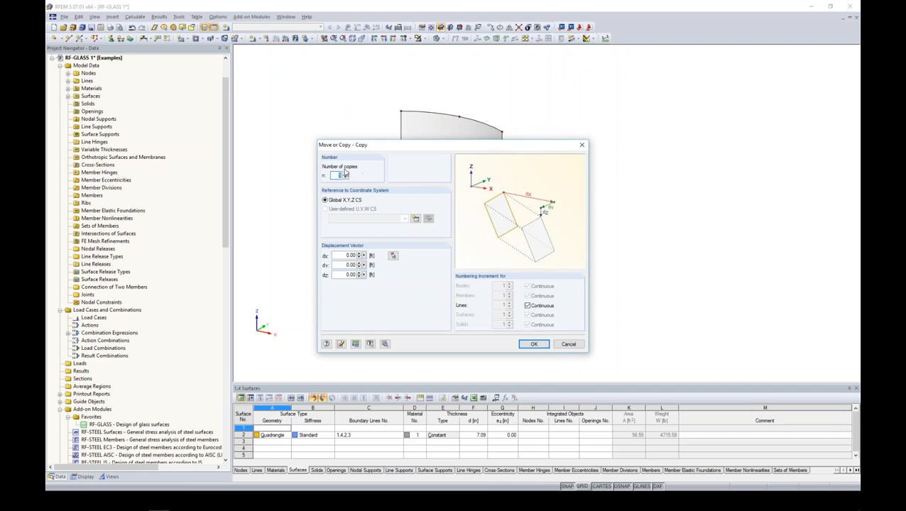
pyautogui.doubleClick(343, 274)
pyautogui.write('3')
pyautogui.click(534, 344)
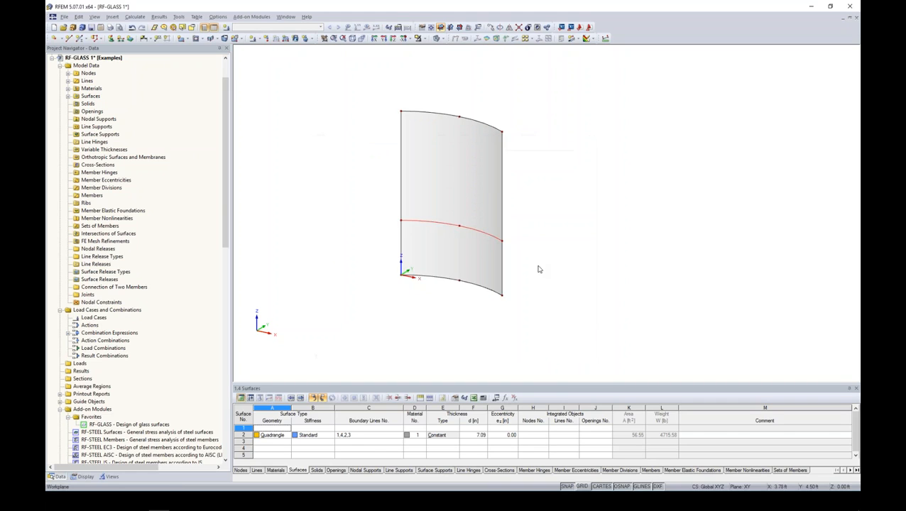
# Open the load case definitions and describe load case LC1 as Dead Load.
pyautogui.keyDown('ctrl'); pyautogui.moveTo(544, 255); pyautogui.dragTo(486, 270, button='middle'); pyautogui.keyUp('ctrl')
pyautogui.scroll(3, 517, 231)
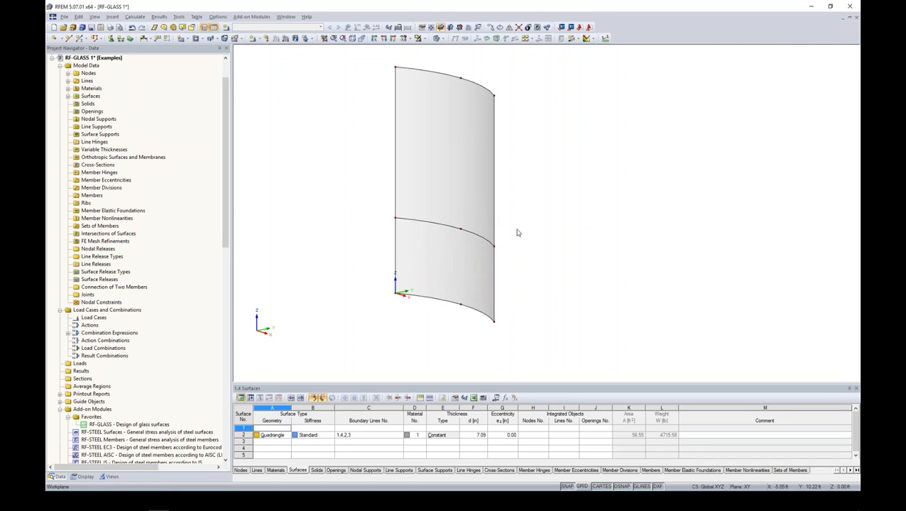
pyautogui.moveTo(519, 229); pyautogui.dragTo(513, 249, button='middle')
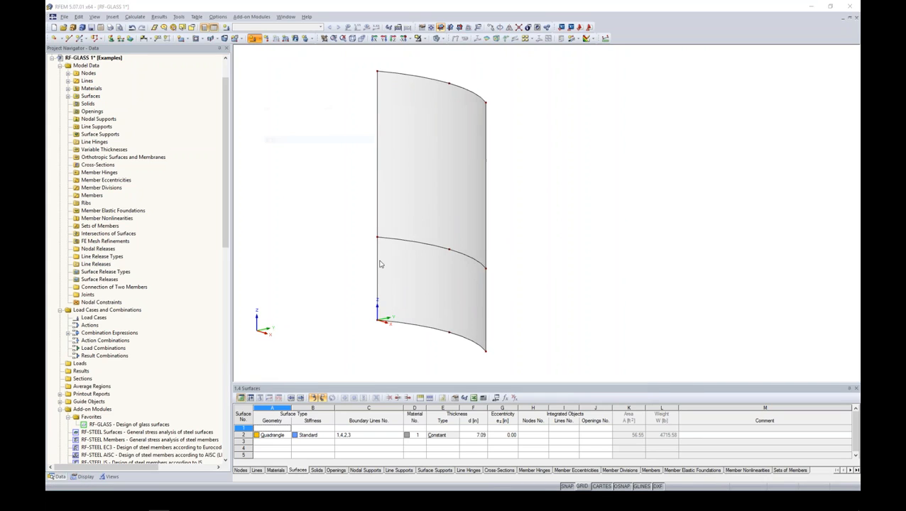
pyautogui.moveTo(434, 102); pyautogui.dragTo(486, 80)
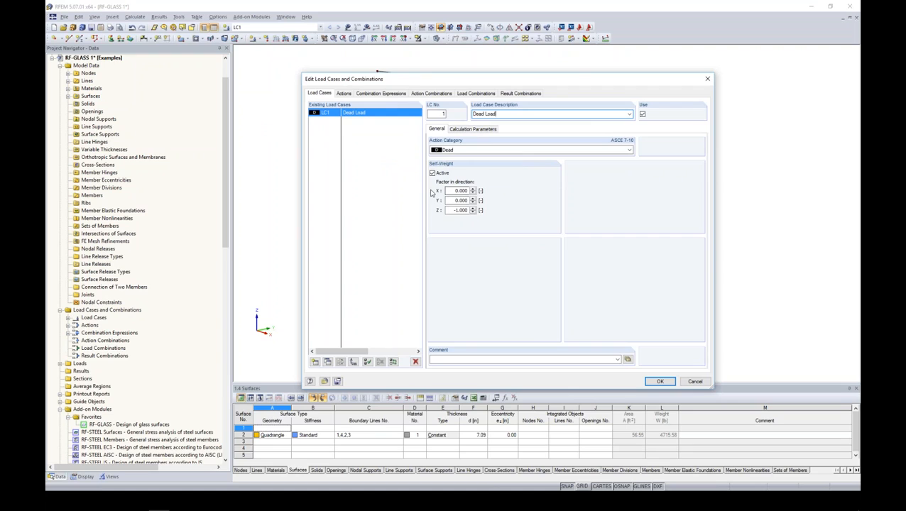
# Add load case LC2 described as "Wind Load - Pressure" with the Wind action category.
pyautogui.click(314, 362)
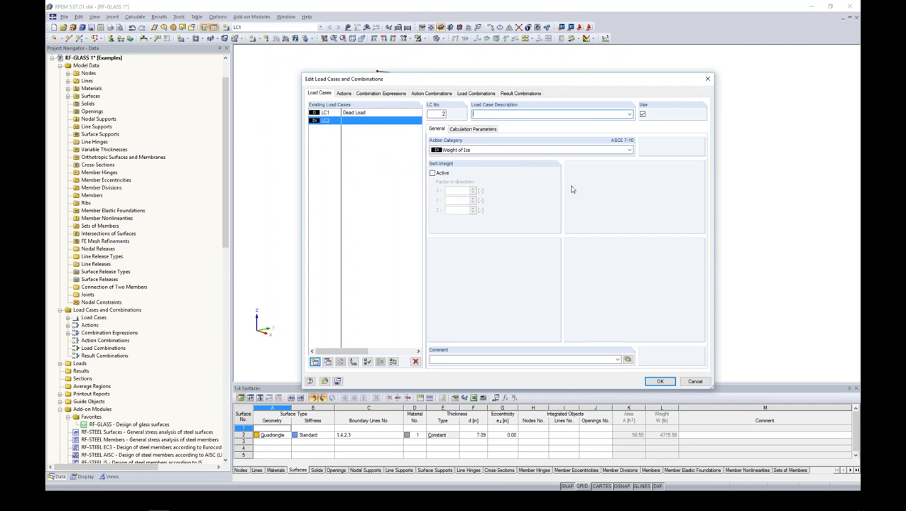
pyautogui.write('Wind Load - Pressure')
pyautogui.click(534, 151)
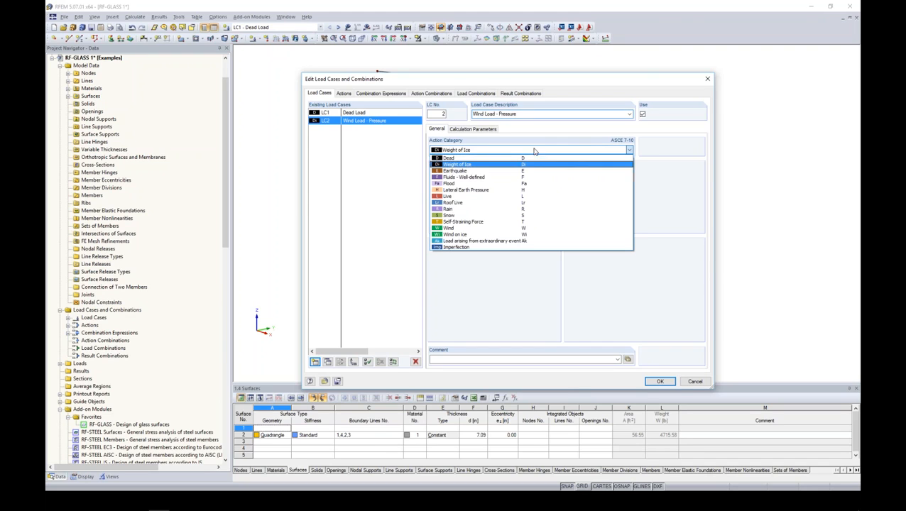
pyautogui.click(480, 228)
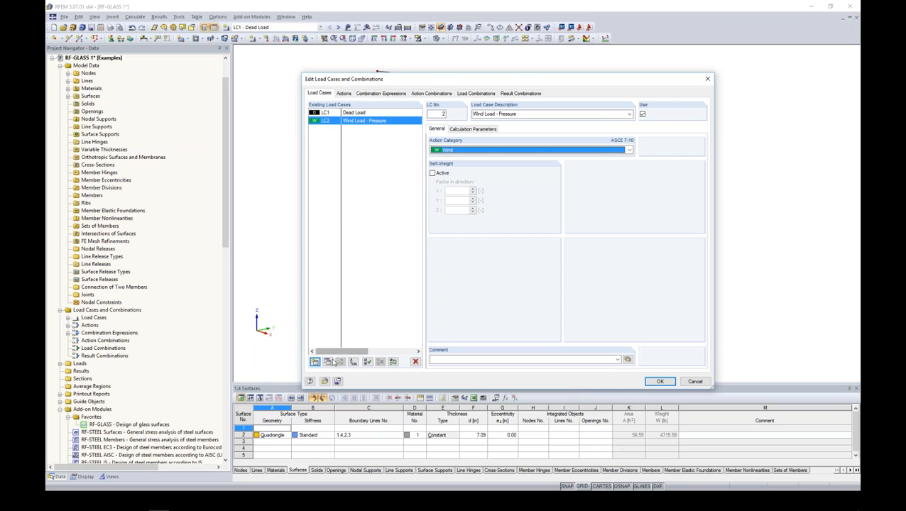
# Duplicate the wind pressure load case and describe the copy as "Wind Load - Suction".
pyautogui.click(327, 361)
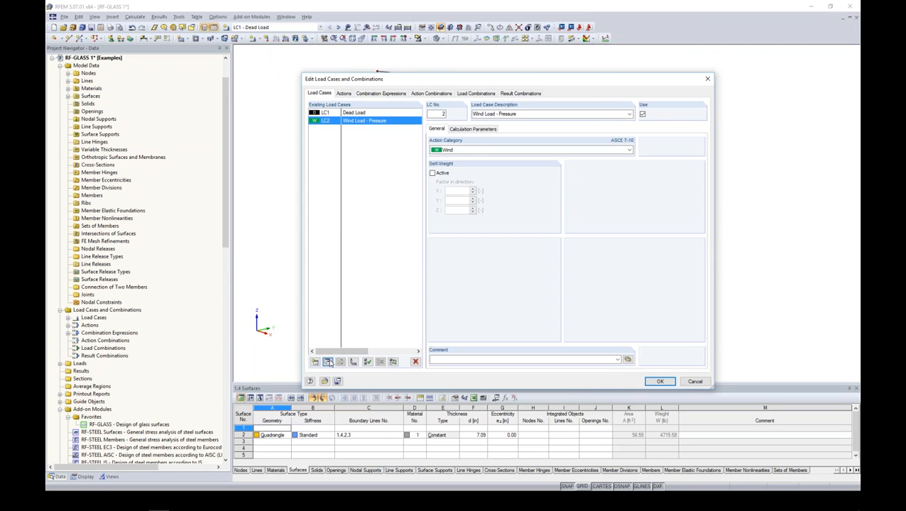
pyautogui.doubleClick(507, 114)
pyautogui.write('Suction')
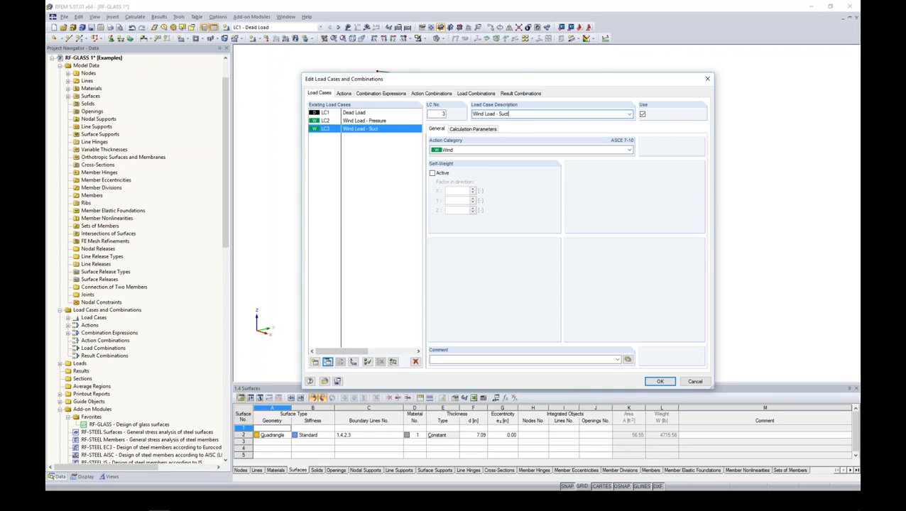
# Add load case LC4 described as "Live Load" with the Live action category and accept the load case definitions.
pyautogui.click(315, 361)
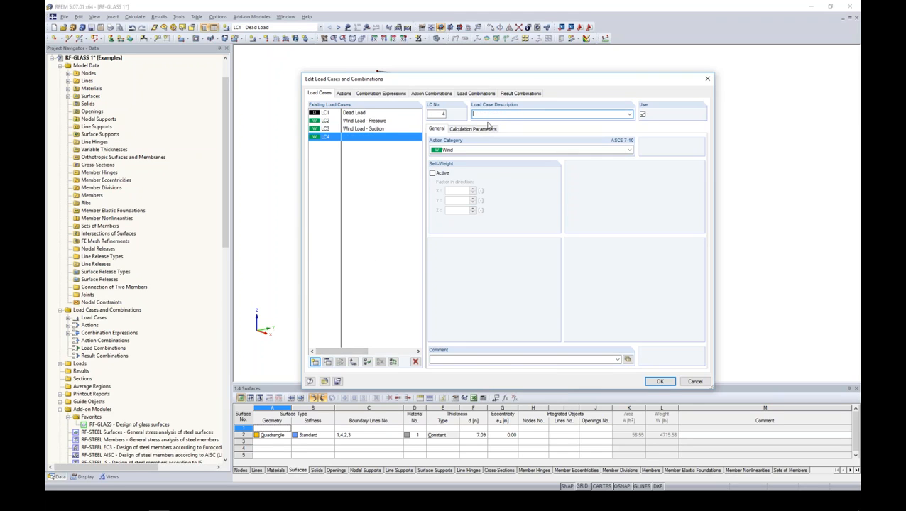
pyautogui.write('Live Load')
pyautogui.click(478, 150)
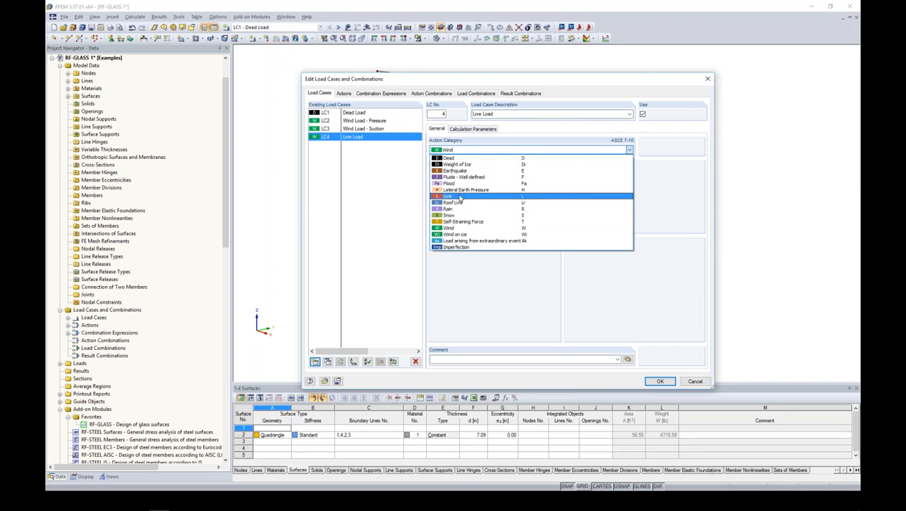
pyautogui.click(460, 197)
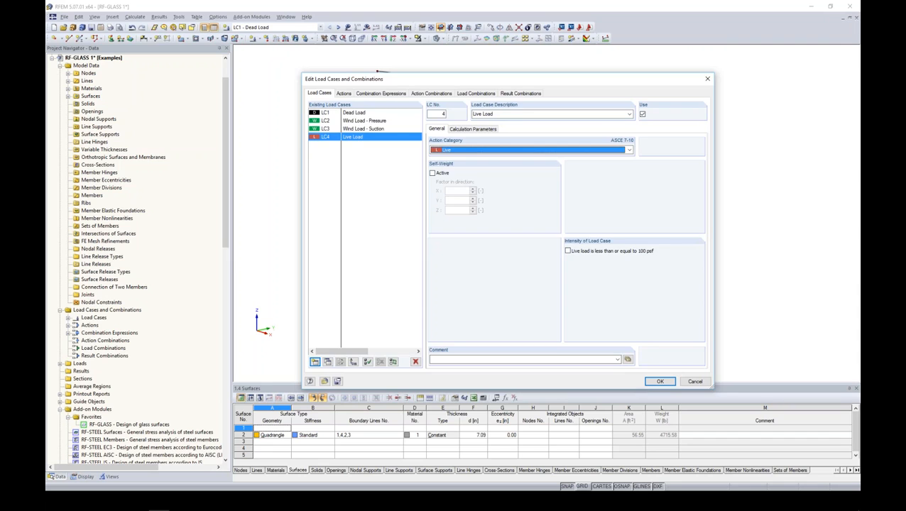
pyautogui.click(659, 382)
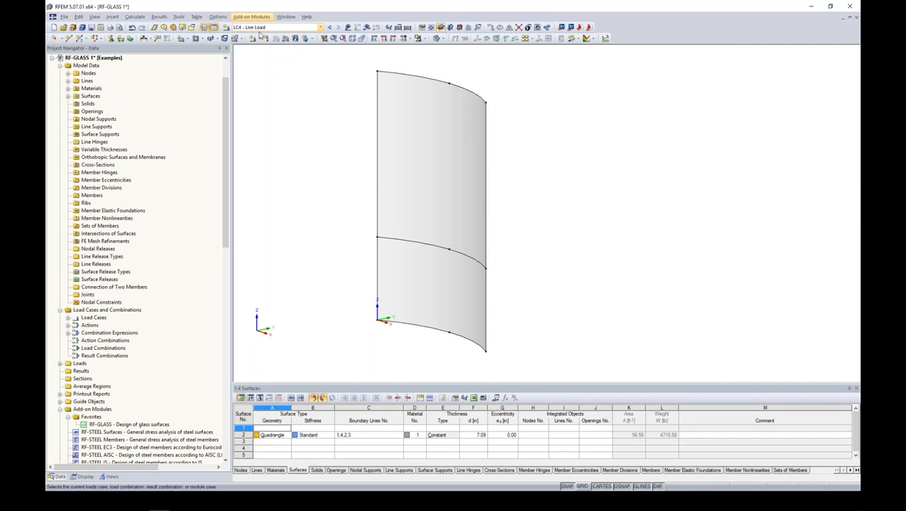
# Make LC2 - Wind Load - Pressure the active load case.
pyautogui.click(321, 28)
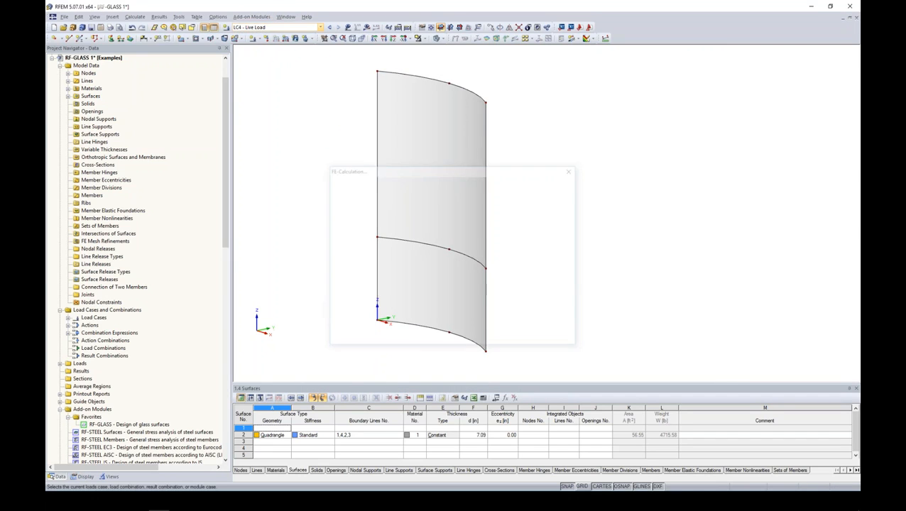
pyautogui.click(321, 28)
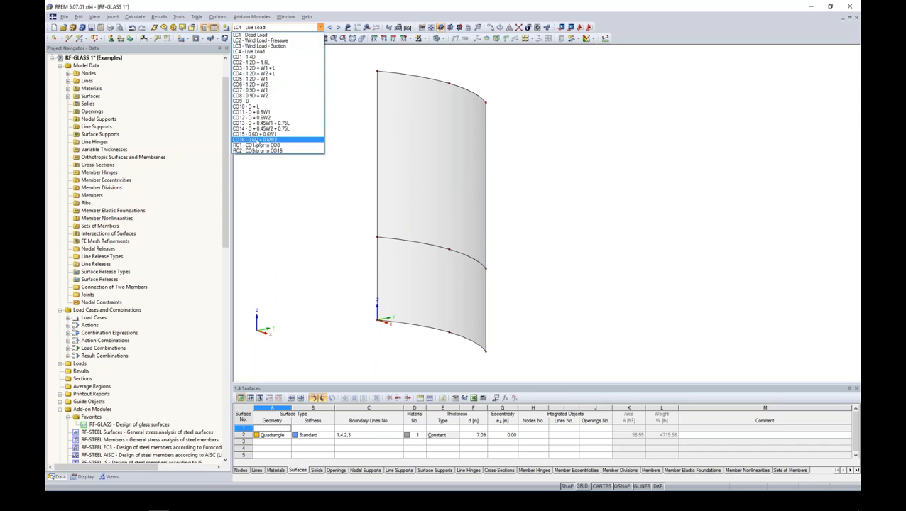
pyautogui.click(258, 41)
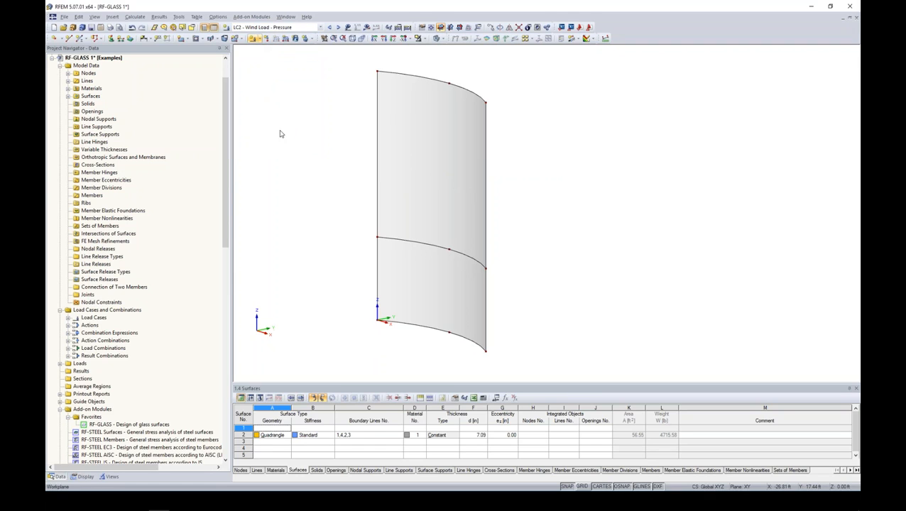
# Display the local axis system of the curved surface.
pyautogui.moveTo(542, 167); pyautogui.dragTo(504, 177, button='middle')
pyautogui.moveTo(419, 178); pyautogui.dragTo(375, 171, button='middle')
pyautogui.click(376, 171)
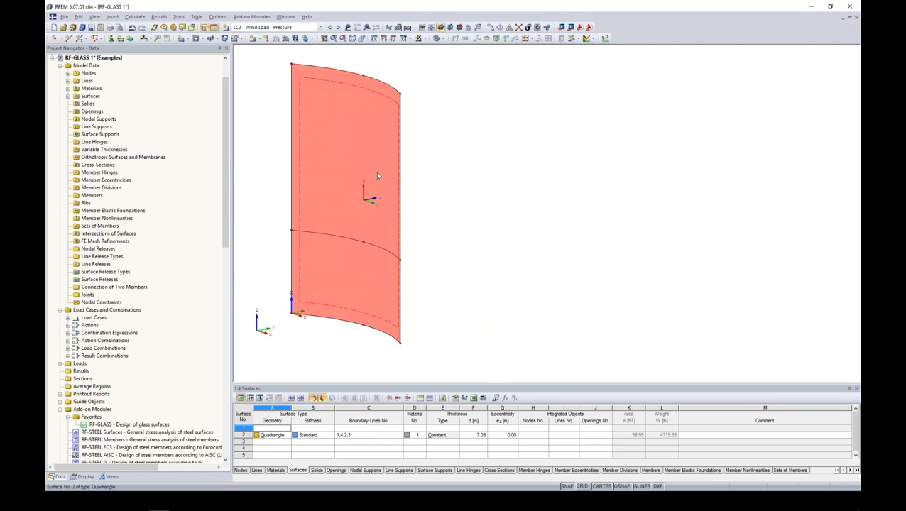
pyautogui.rightClick(377, 173)
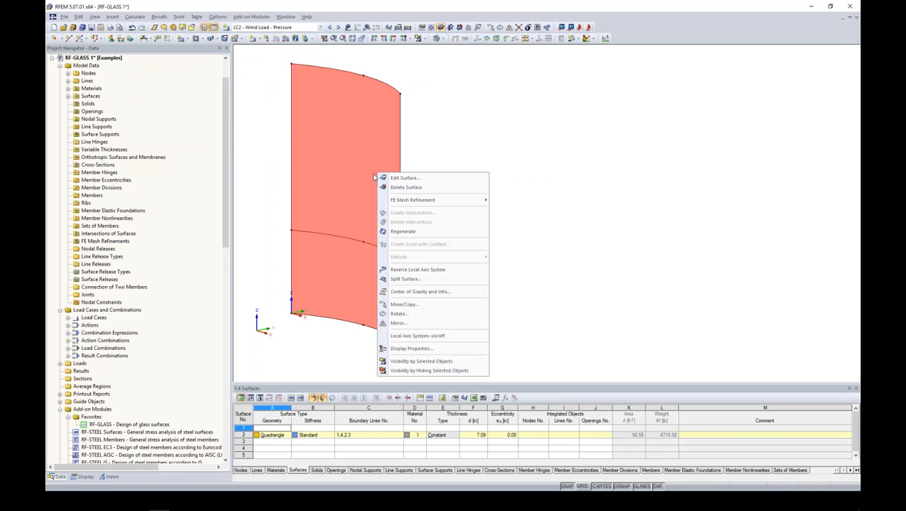
pyautogui.click(416, 336)
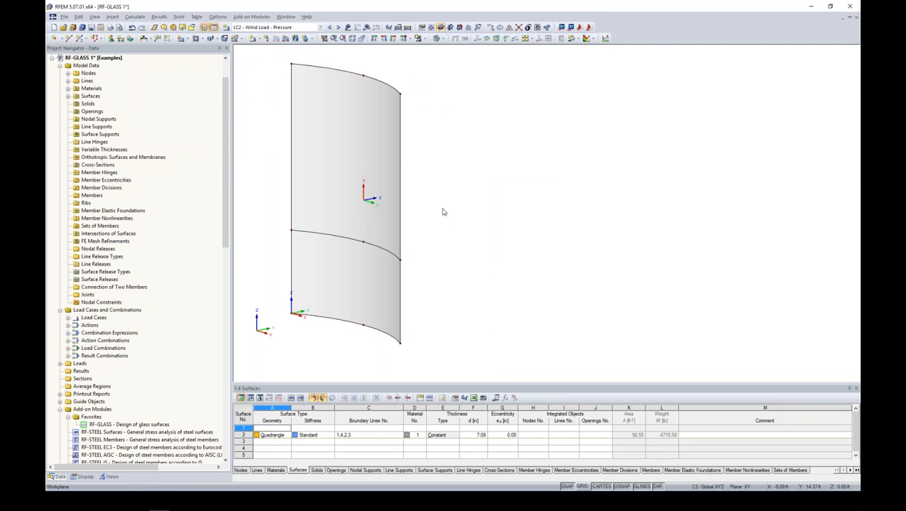
# Apply a uniform surface load of -0.030 ksf in local z to the curved panel in LC2.
pyautogui.click(294, 37)
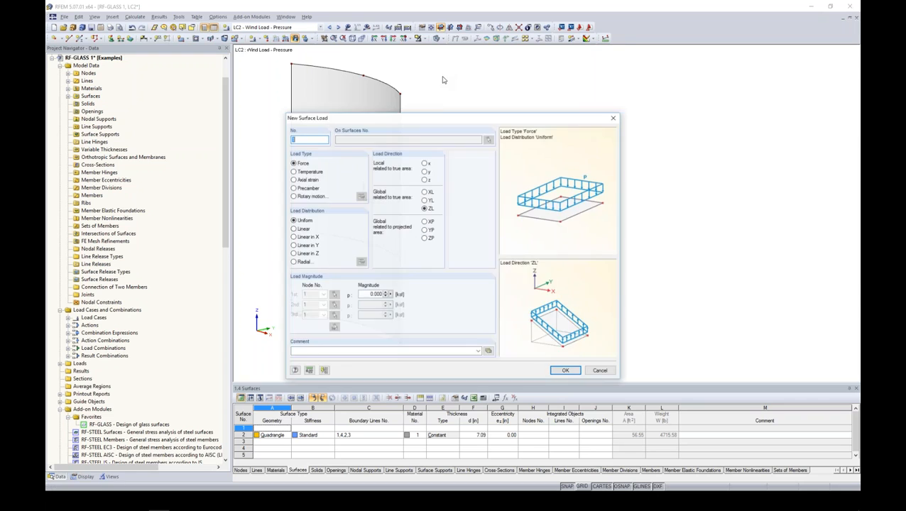
pyautogui.moveTo(442, 120); pyautogui.dragTo(587, 78)
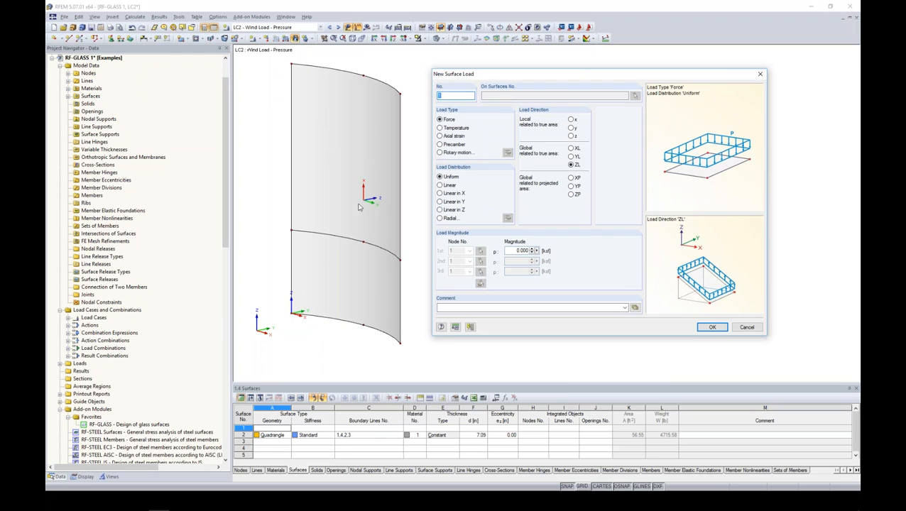
pyautogui.click(572, 136)
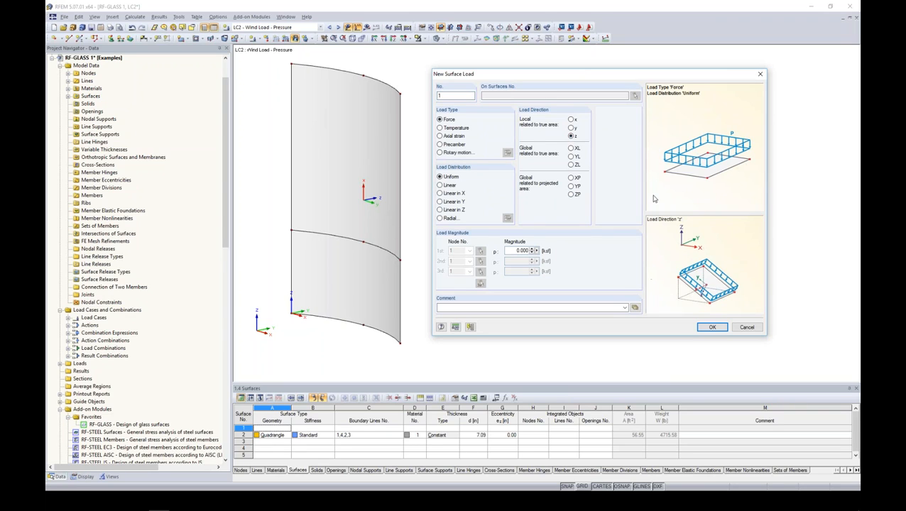
pyautogui.click(572, 127)
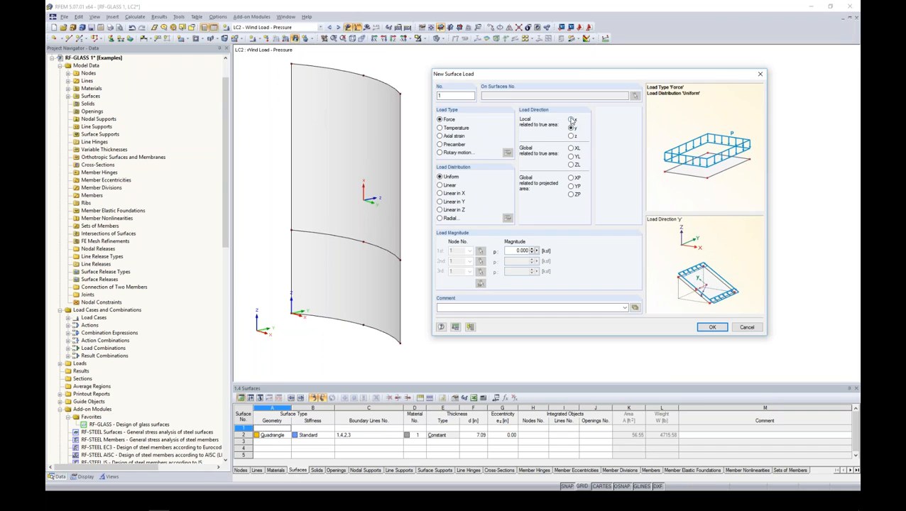
pyautogui.click(572, 135)
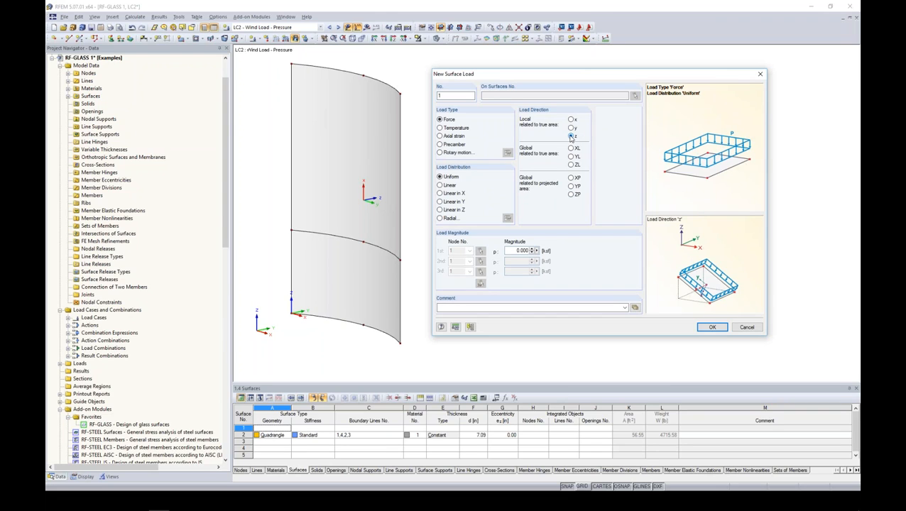
pyautogui.press('Tab')
pyautogui.press('BackSpace')
pyautogui.click(712, 327)
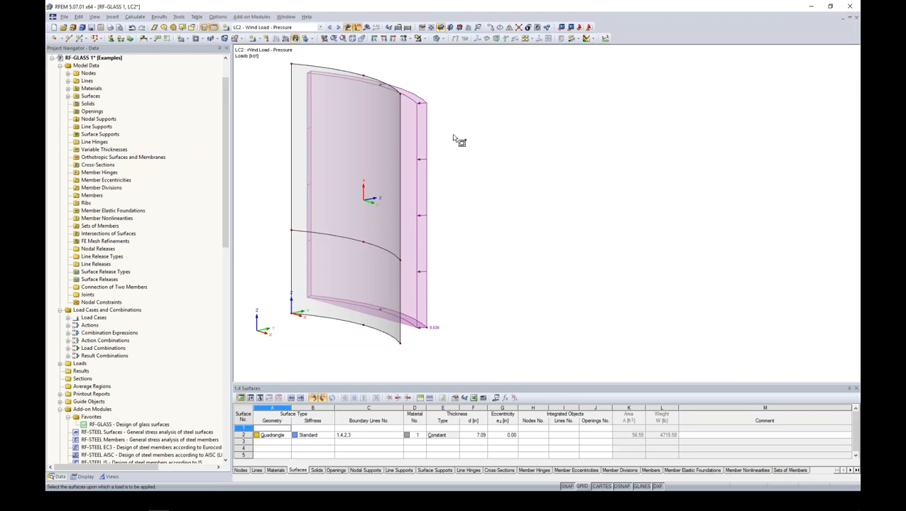
pyautogui.keyDown('ctrl'); pyautogui.moveTo(519, 229); pyautogui.dragTo(465, 218, button='middle'); pyautogui.keyUp('ctrl')
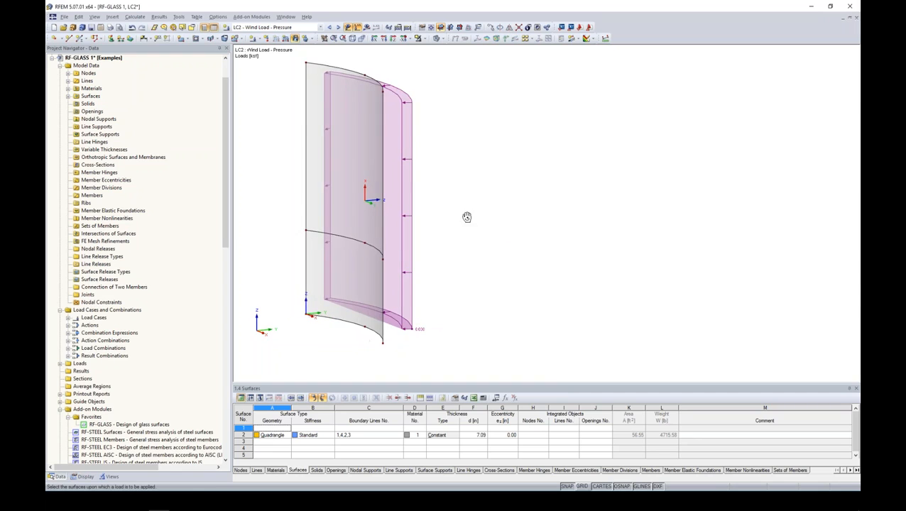
# Apply a uniform surface load of 0.025 ksf in local z to the curved panel in LC3 - Wind Load - Suction.
pyautogui.click(339, 27)
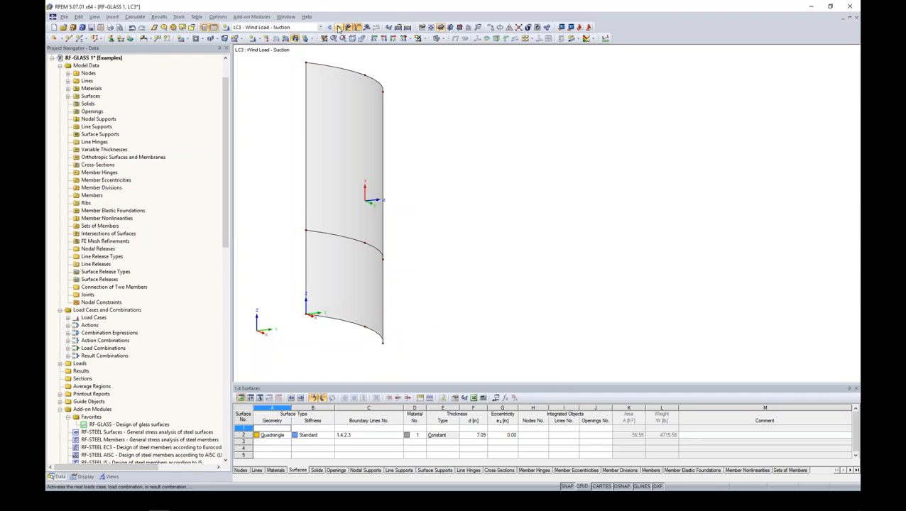
pyautogui.click(296, 40)
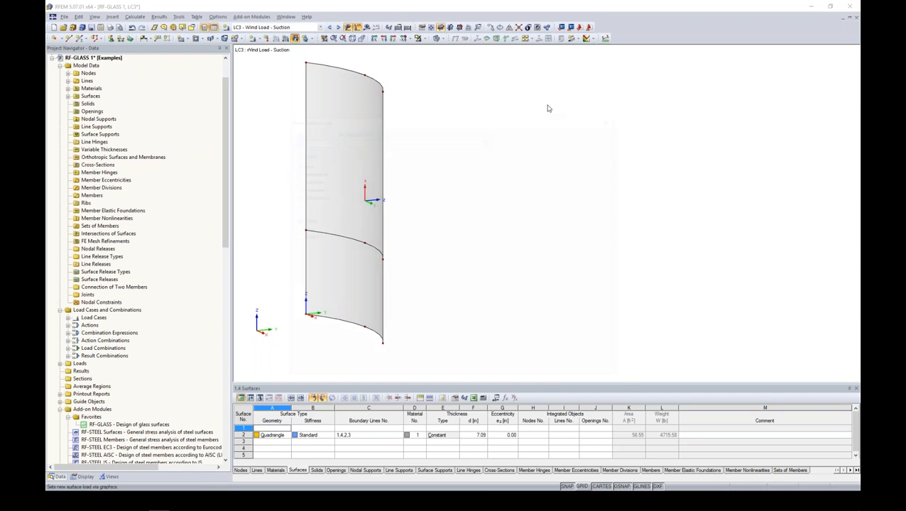
pyautogui.moveTo(493, 117); pyautogui.dragTo(628, 85)
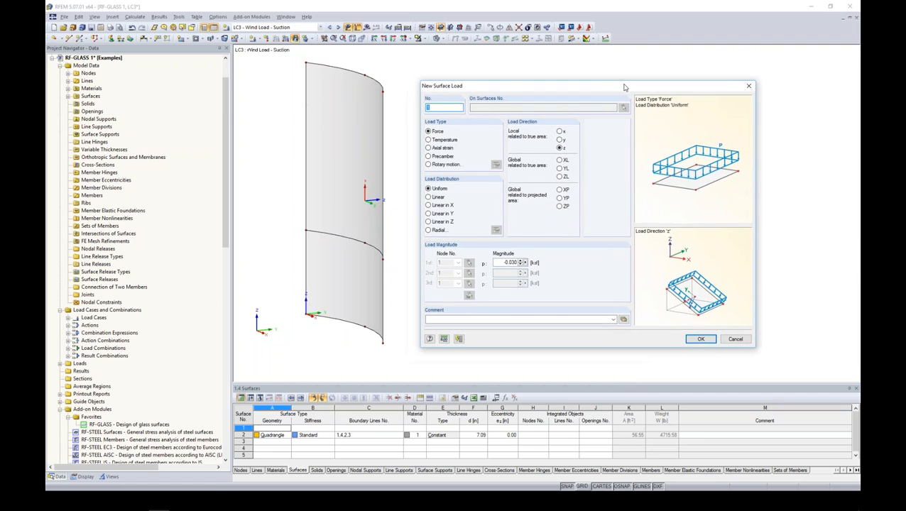
pyautogui.doubleClick(506, 262)
pyautogui.write('0.0')
pyautogui.click(700, 339)
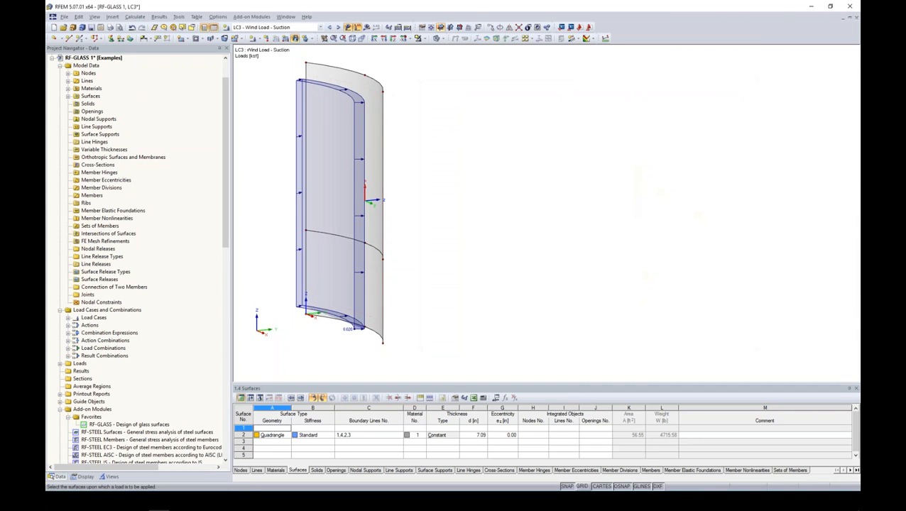
pyautogui.press('Escape')
# Apply a uniform line load in global YL along the panel's intermediate arc in LC4 - Live Load.
pyautogui.click(338, 28)
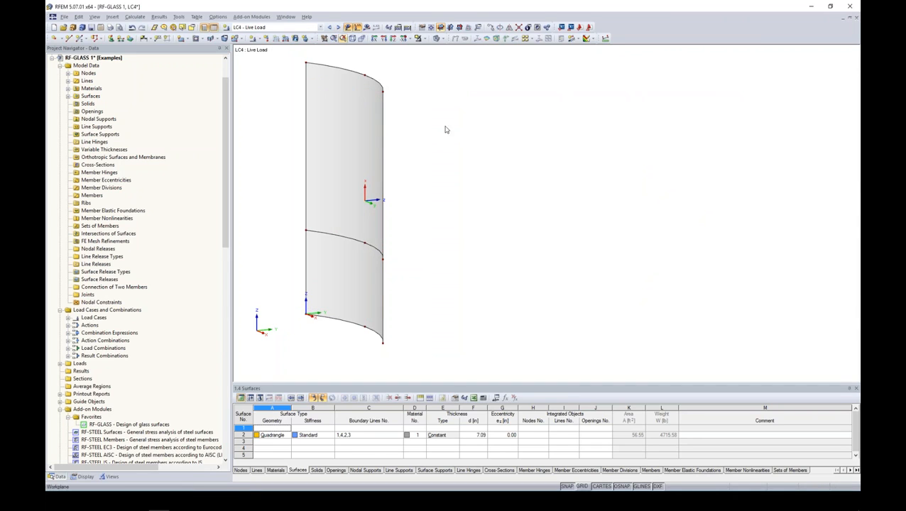
pyautogui.click(287, 40)
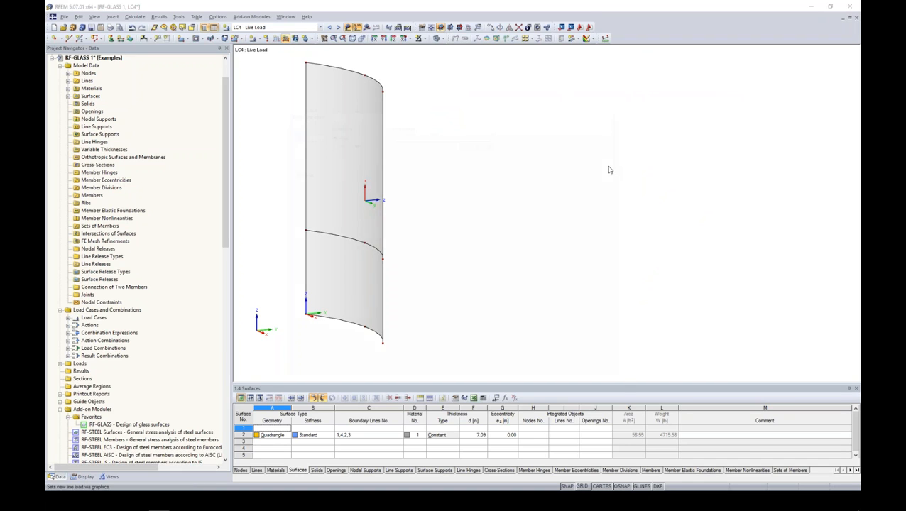
pyautogui.moveTo(476, 114); pyautogui.dragTo(608, 81)
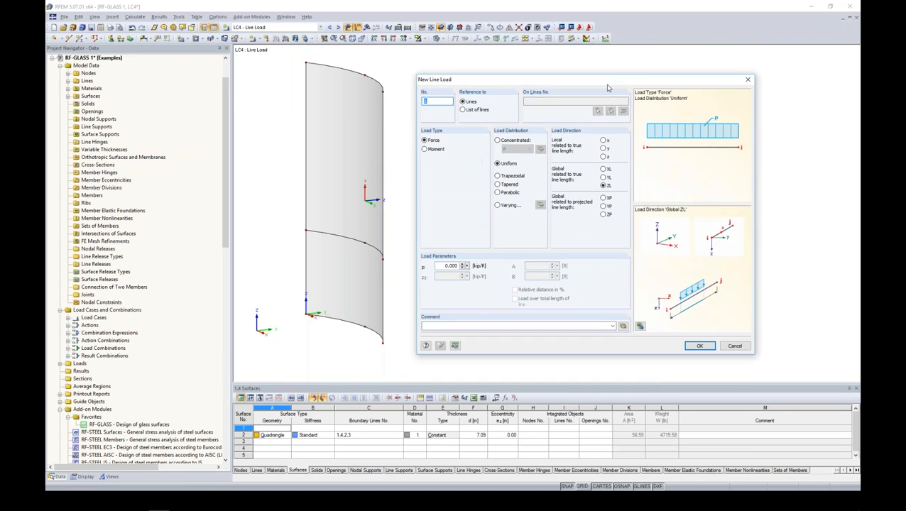
pyautogui.click(603, 178)
pyautogui.doubleClick(447, 265)
pyautogui.write('0.')
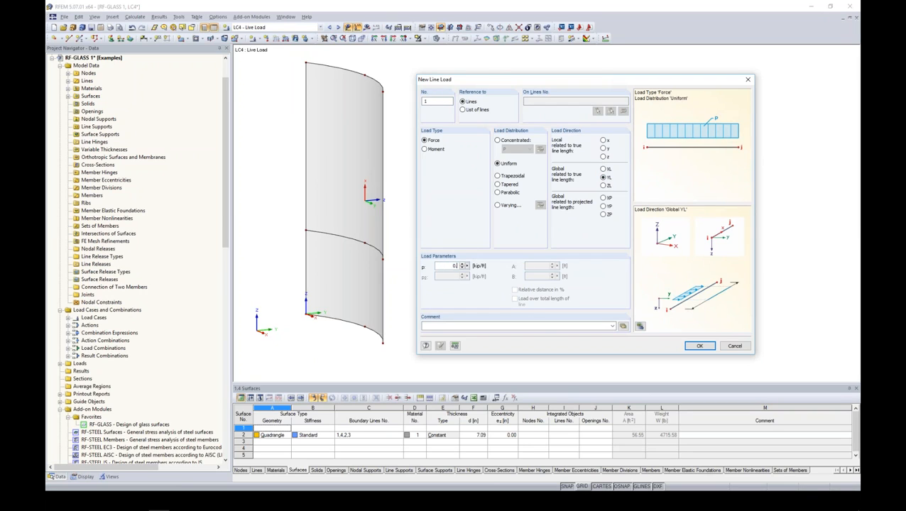
pyautogui.click(700, 346)
pyautogui.rightClick(466, 246)
pyautogui.keyDown('ctrl'); pyautogui.moveTo(454, 239); pyautogui.dragTo(559, 200, button='middle'); pyautogui.keyUp('ctrl')
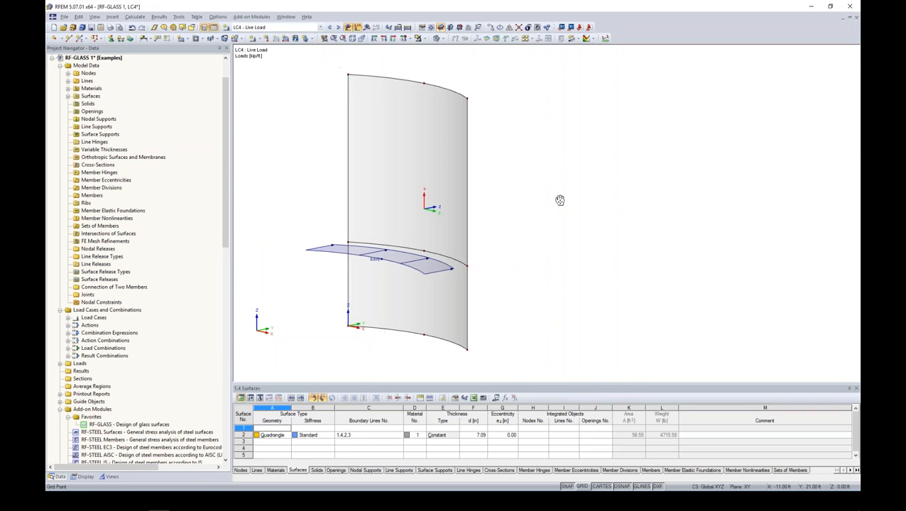
# Review the wind loads of LC3 and LC2, and hide the load display.
pyautogui.click(329, 27)
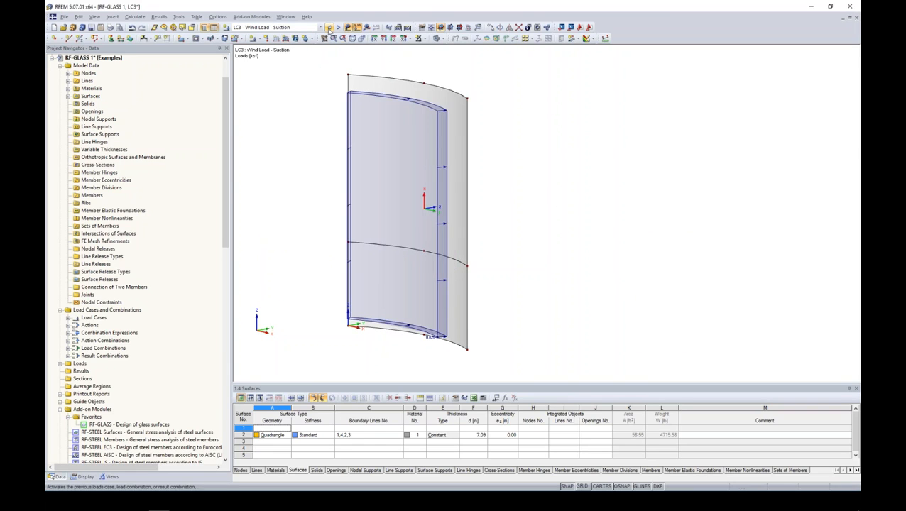
pyautogui.click(329, 27)
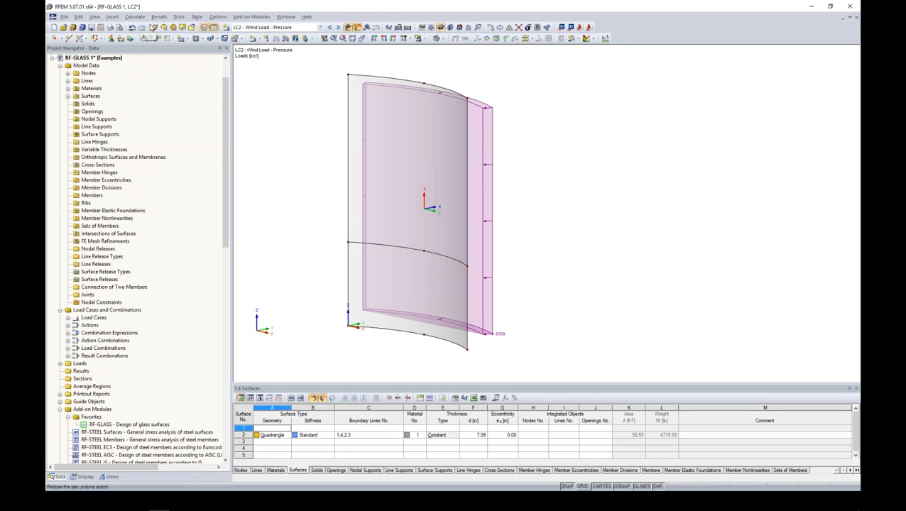
pyautogui.click(348, 27)
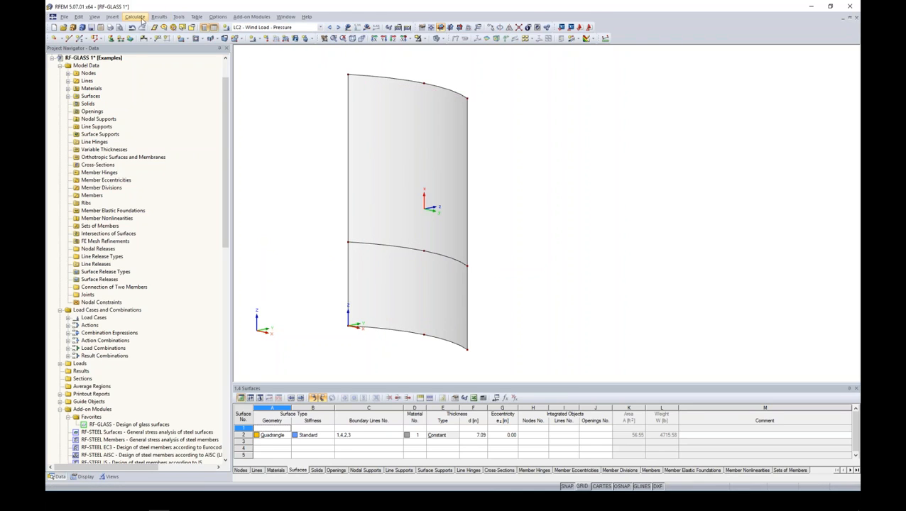
# Set the FE mesh target length of finite elements to 0.5 ft.
pyautogui.click(136, 16)
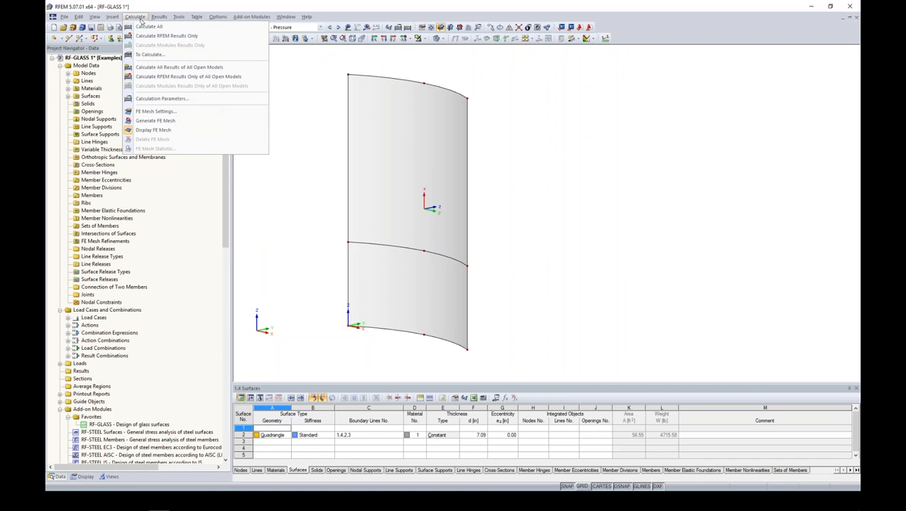
pyautogui.click(150, 112)
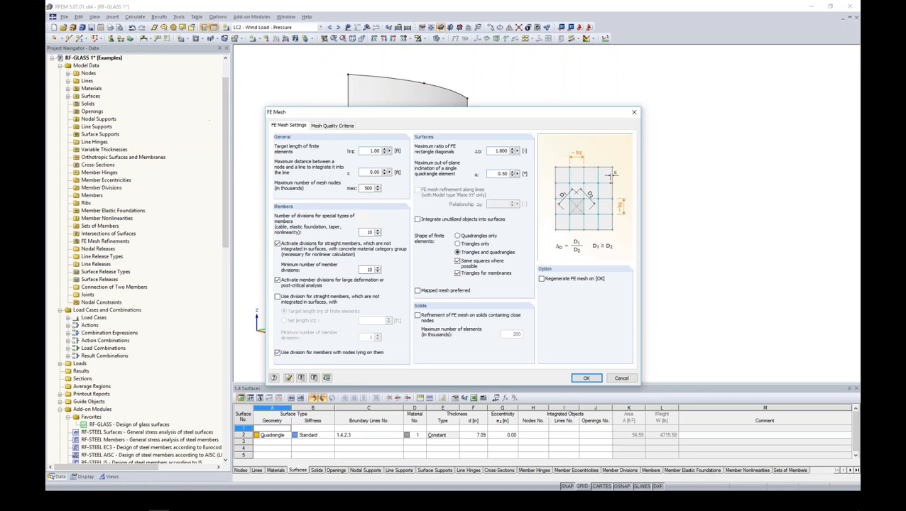
pyautogui.moveTo(365, 114); pyautogui.dragTo(403, 82)
pyautogui.moveTo(409, 121); pyautogui.dragTo(422, 119)
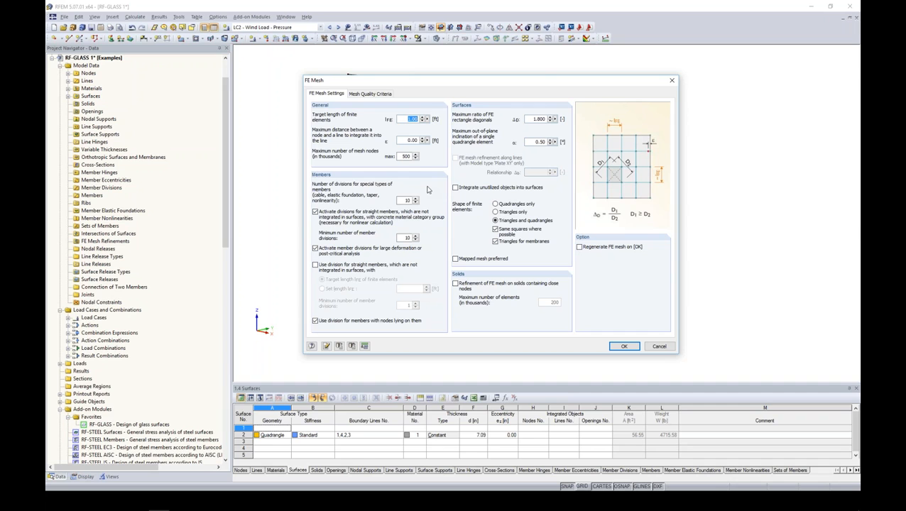
pyautogui.moveTo(407, 84); pyautogui.dragTo(534, 95)
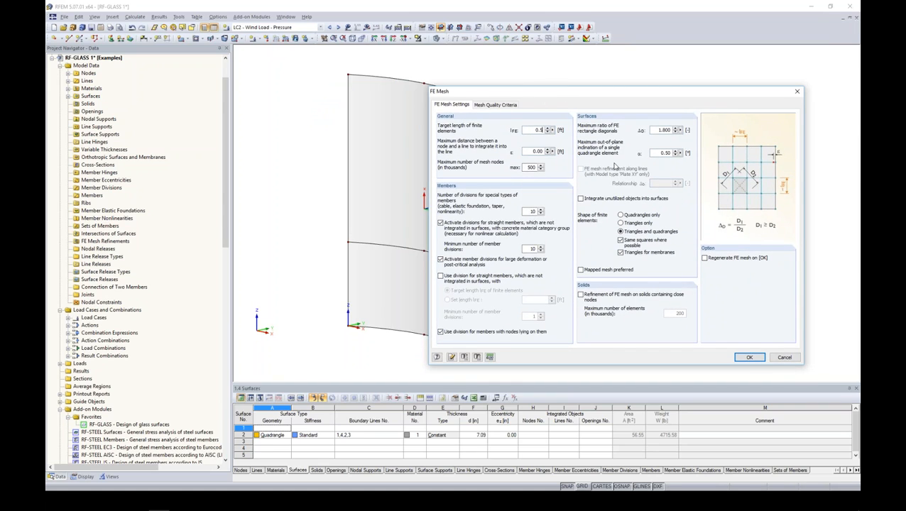
pyautogui.click(750, 357)
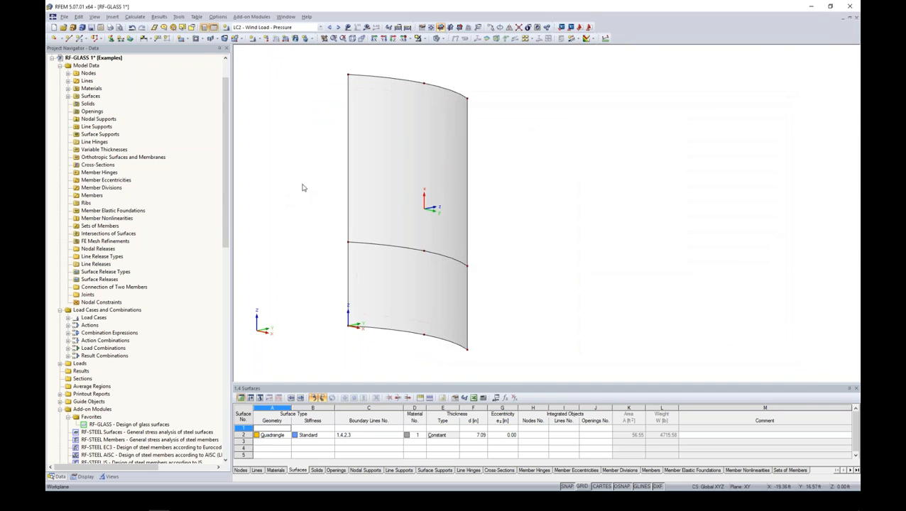
# Generate the FE mesh of the curved panel.
pyautogui.click(135, 17)
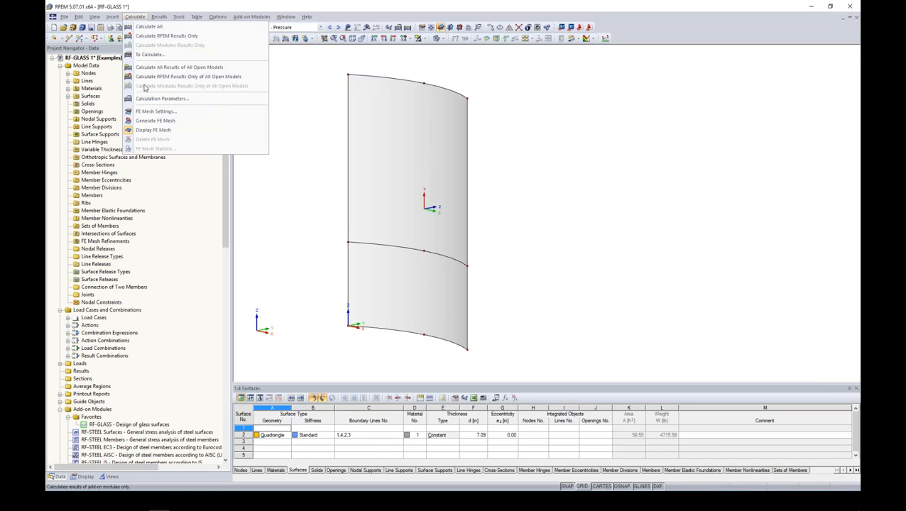
pyautogui.click(164, 122)
pyautogui.moveTo(520, 228)
pyautogui.keyDown('ctrl'); pyautogui.mouseDown(button='middle')
pyautogui.moveTo(598, 195)
pyautogui.moveTo(533, 224)
pyautogui.moveTo(510, 186)
pyautogui.moveTo(516, 243)
pyautogui.mouseUp(button='middle'); pyautogui.keyUp('ctrl')
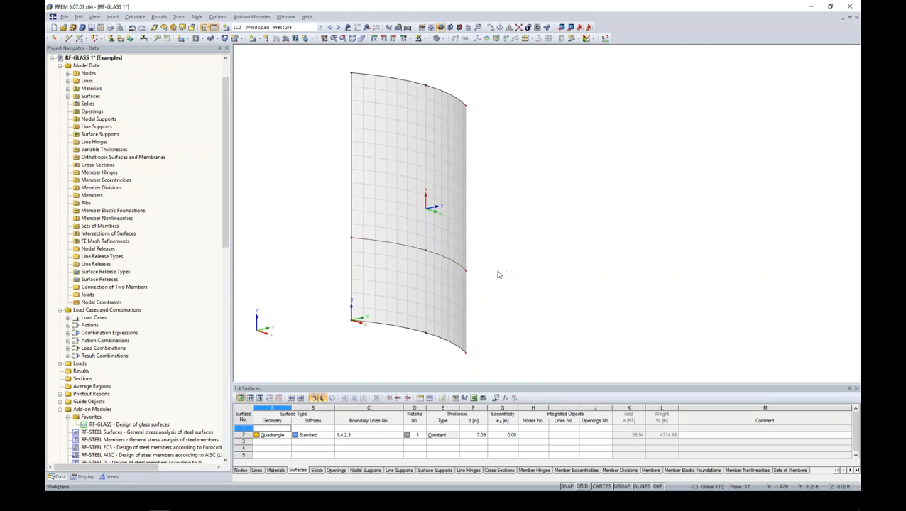
pyautogui.moveTo(502, 240); pyautogui.dragTo(456, 229, button='middle')
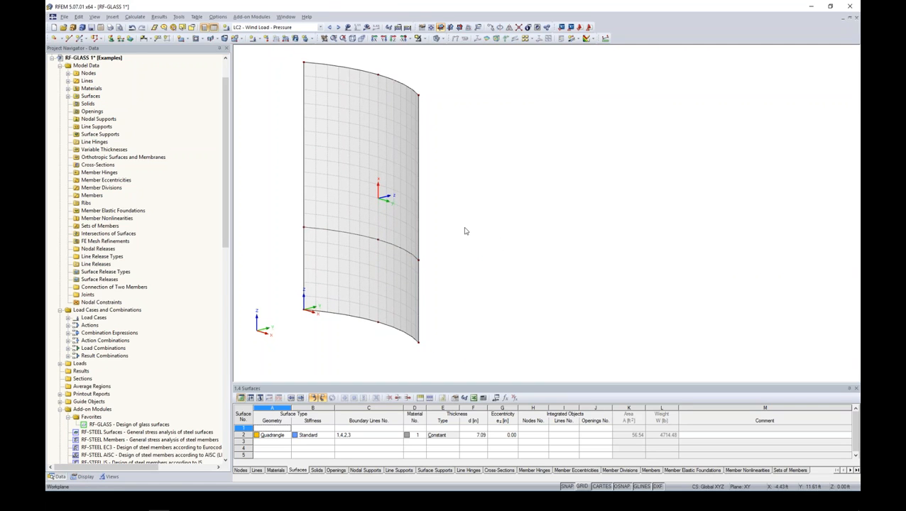
# Start the RF-GLASS add-on module for the design of glass surfaces.
pyautogui.moveTo(227, 235); pyautogui.dragTo(229, 317)
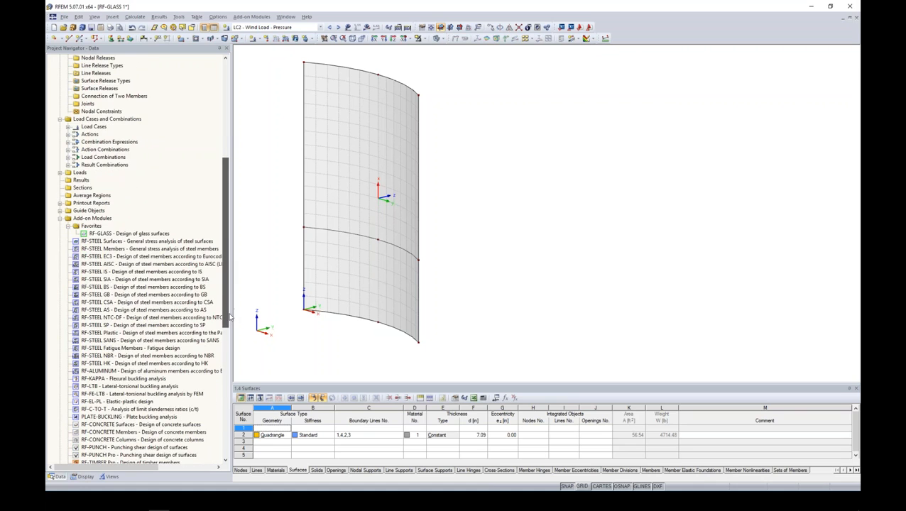
pyautogui.moveTo(224, 231)
pyautogui.mouseDown()
pyautogui.moveTo(228, 320)
pyautogui.moveTo(227, 229)
pyautogui.mouseUp()
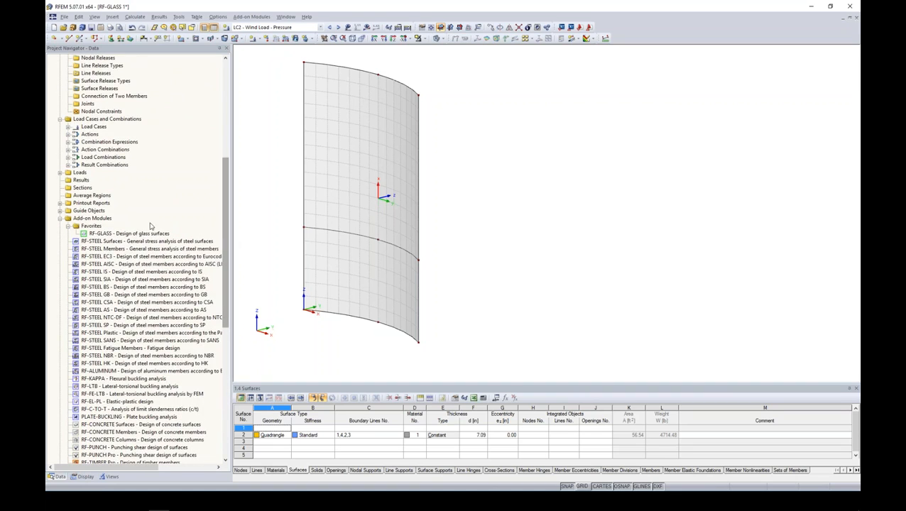
pyautogui.rightClick(137, 234)
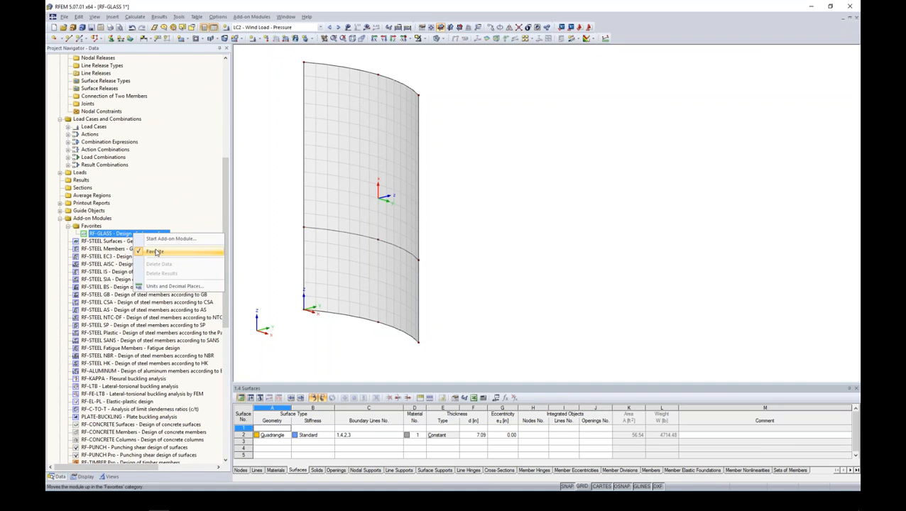
pyautogui.doubleClick(112, 234)
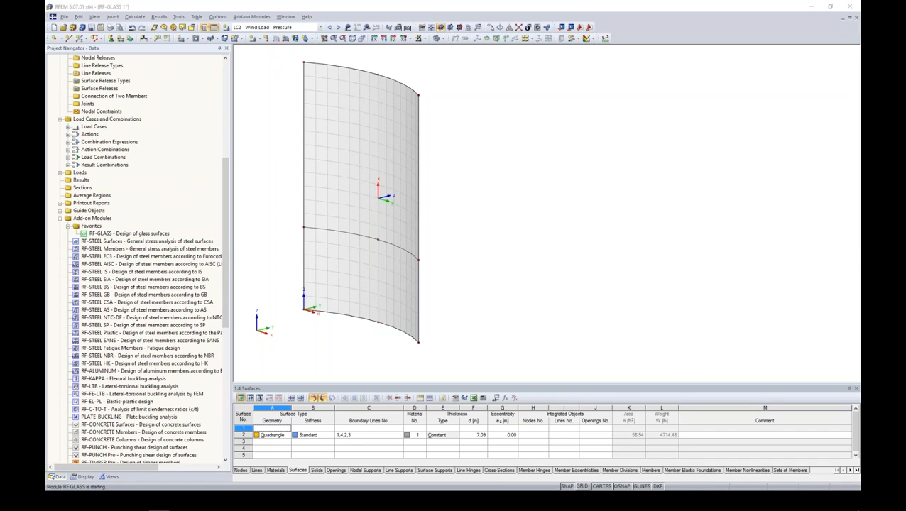
pyautogui.moveTo(389, 90); pyautogui.dragTo(512, 72)
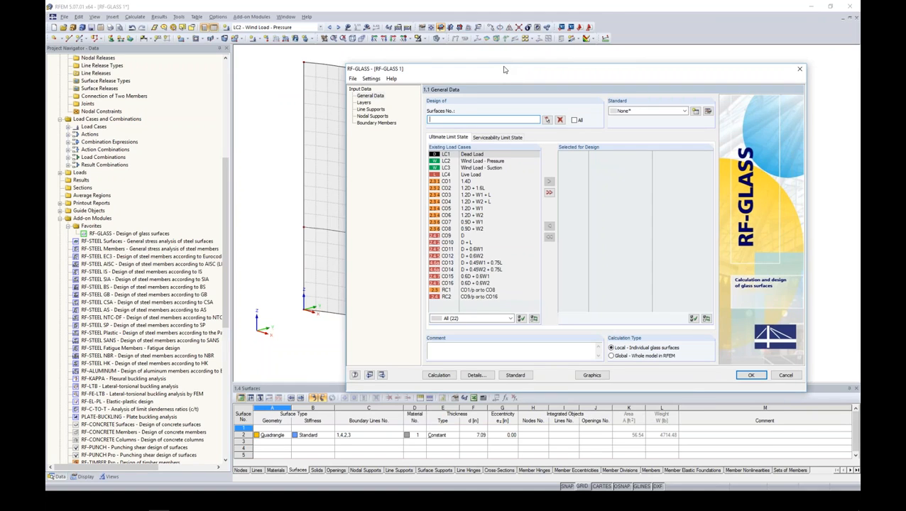
pyautogui.moveTo(494, 71); pyautogui.dragTo(498, 71)
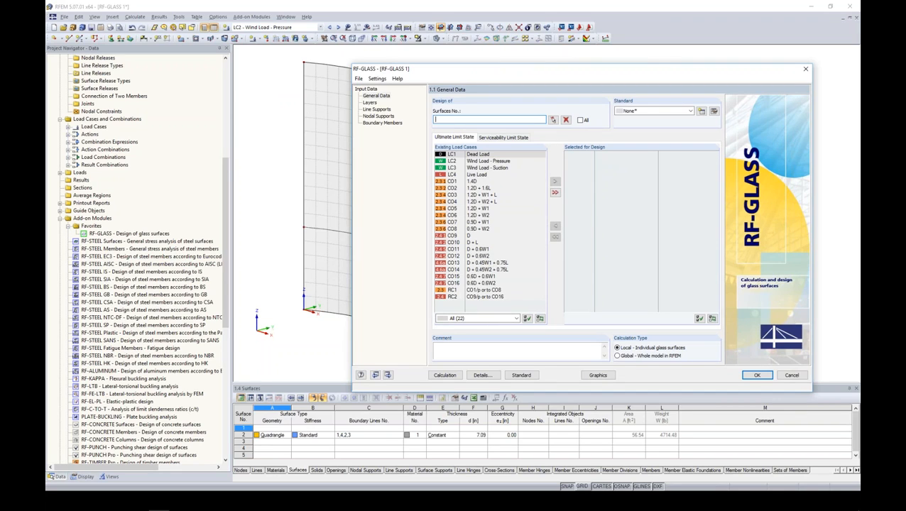
# Include all surfaces in the glass design and set the design standard to Ohne.
pyautogui.click(580, 120)
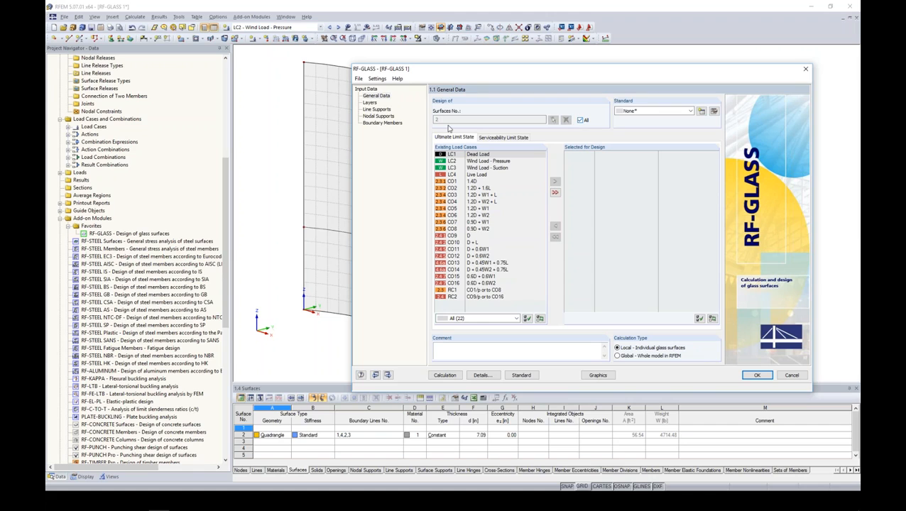
pyautogui.click(690, 112)
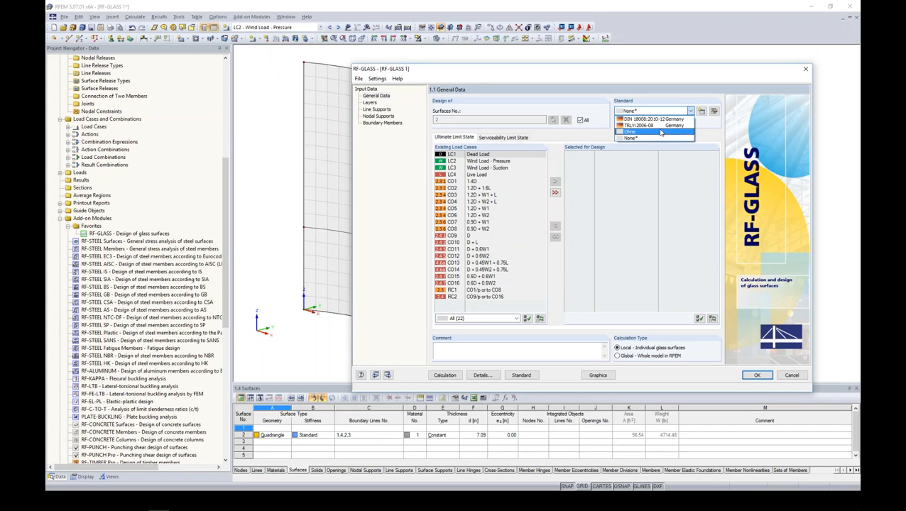
pyautogui.click(660, 133)
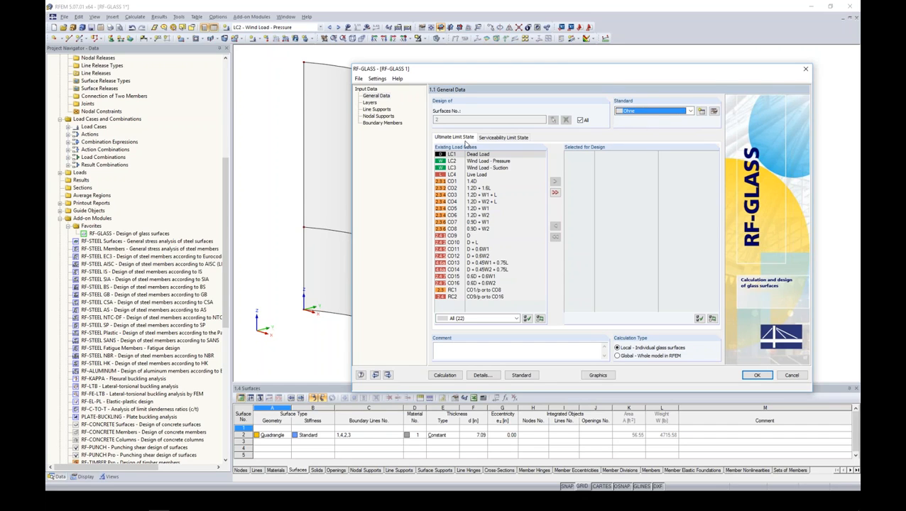
# Add load combinations CO1 to CO8 to the ultimate limit state design.
pyautogui.click(472, 162)
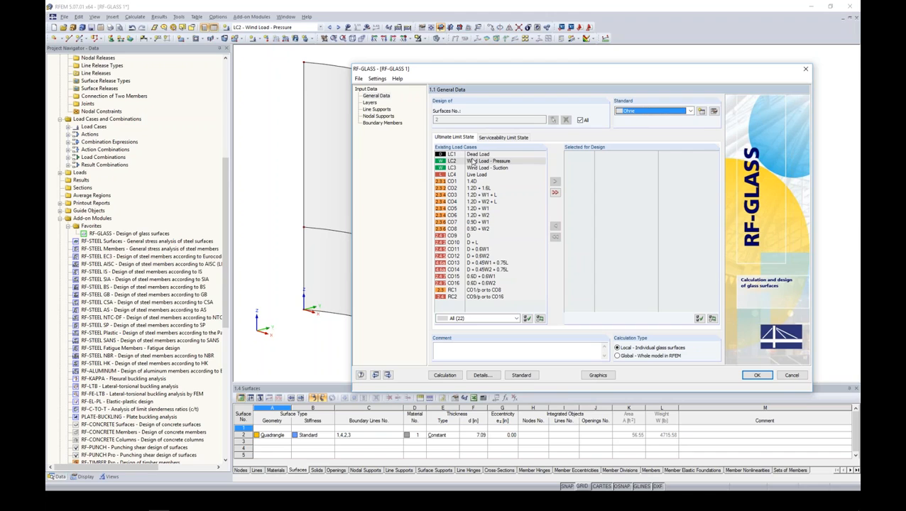
pyautogui.click(472, 181)
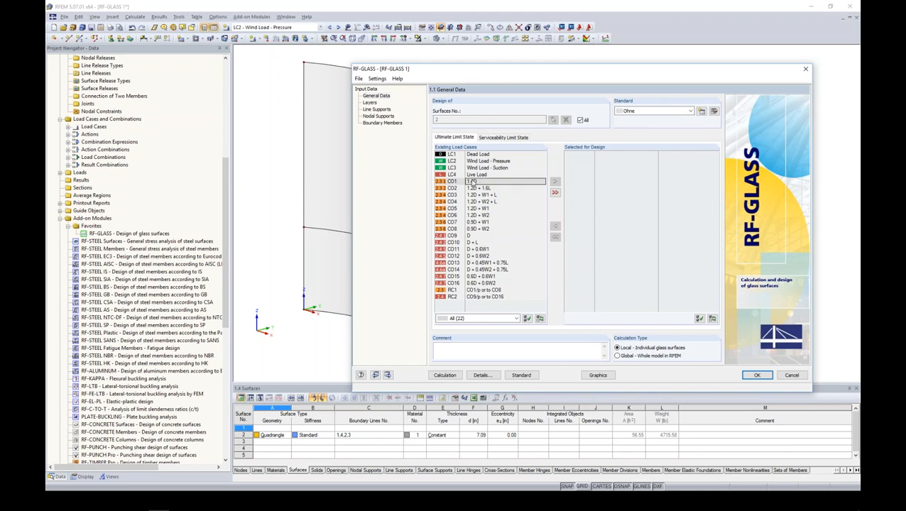
pyautogui.keyDown('shift'); pyautogui.click(477, 229); pyautogui.keyUp('shift')
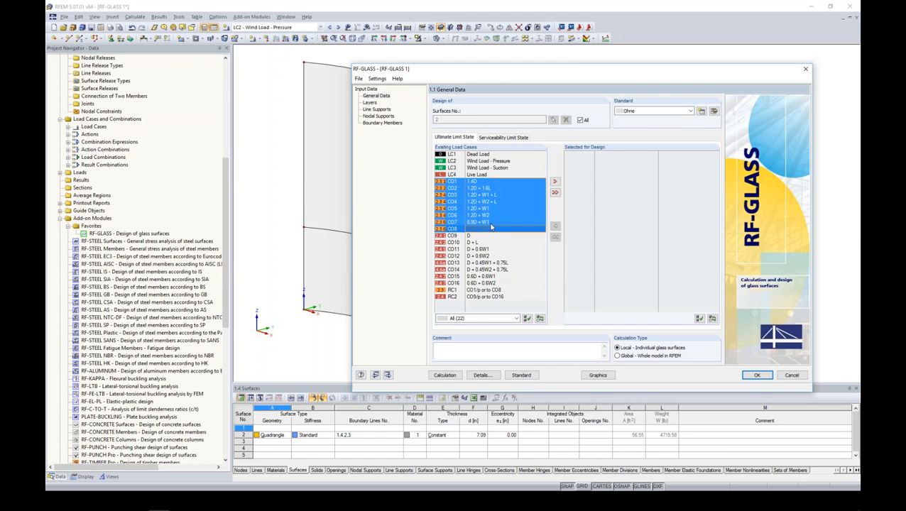
pyautogui.click(554, 181)
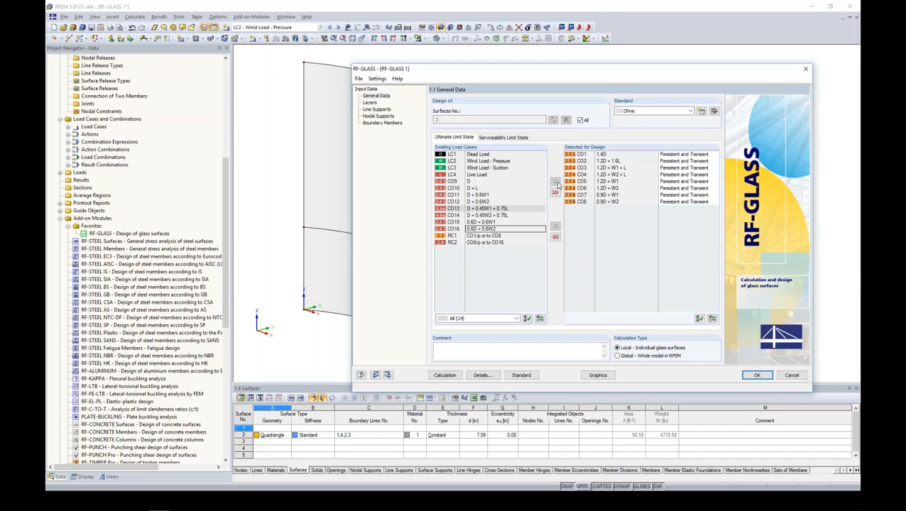
# Add load combinations CO9 to CO16 to the serviceability limit state design.
pyautogui.click(519, 138)
pyautogui.click(472, 235)
pyautogui.keyDown('shift'); pyautogui.click(476, 283); pyautogui.keyUp('shift')
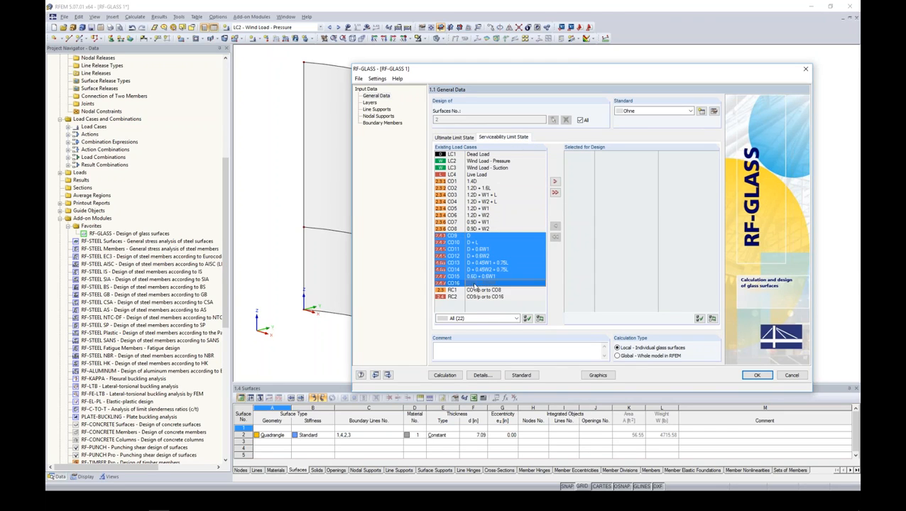
pyautogui.click(555, 182)
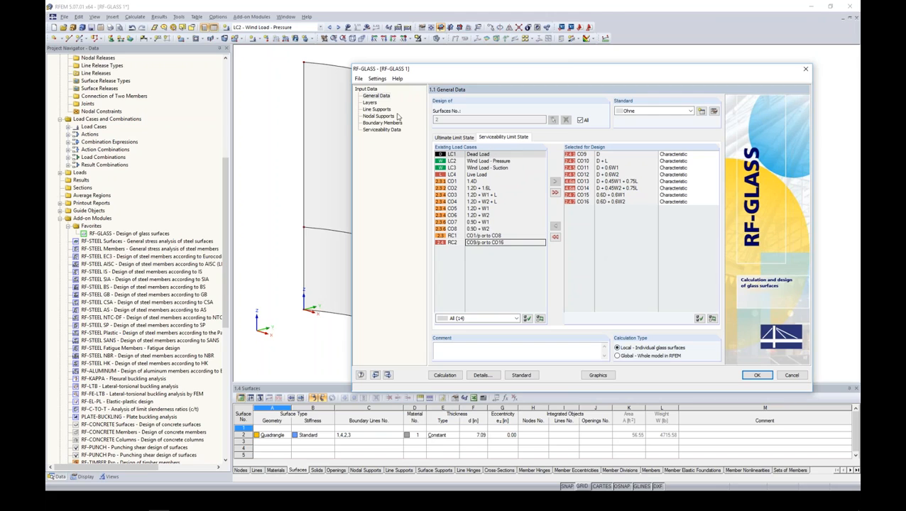
# Assign surface 2, picked in the model, to layer Composition 1.
pyautogui.click(370, 103)
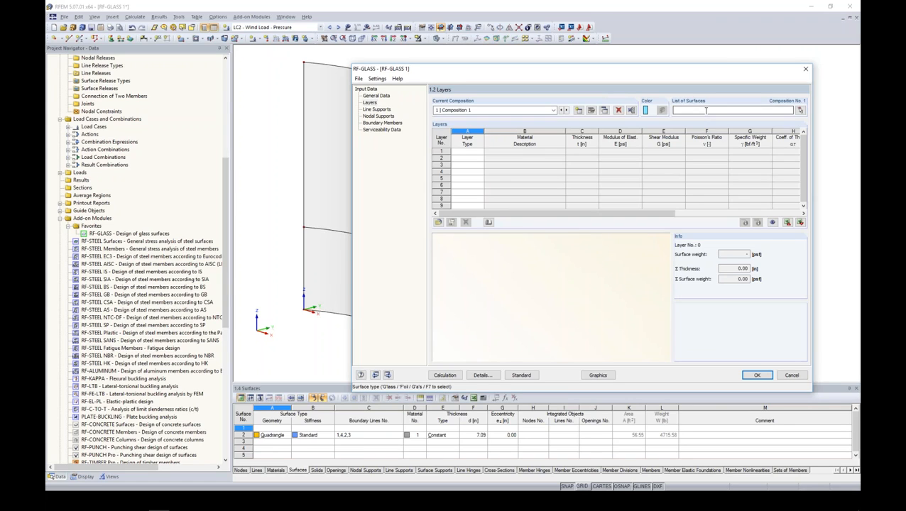
pyautogui.click(554, 111)
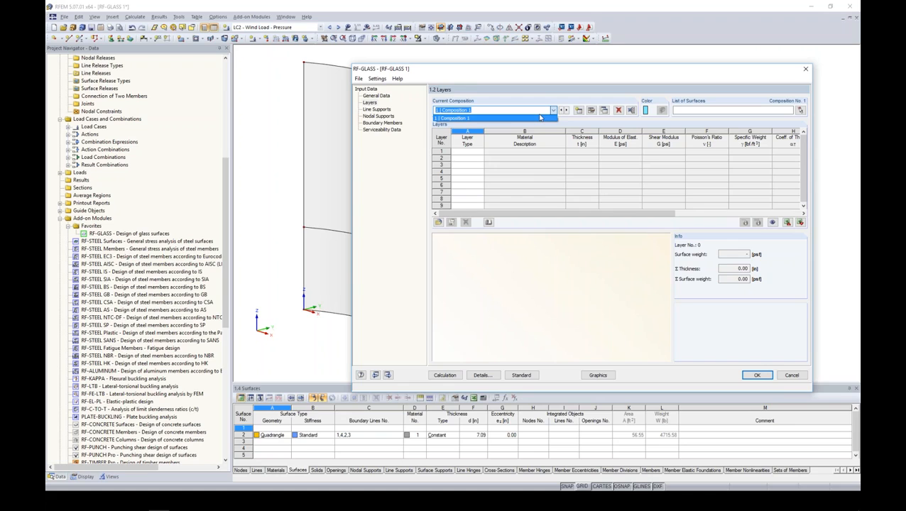
pyautogui.click(532, 111)
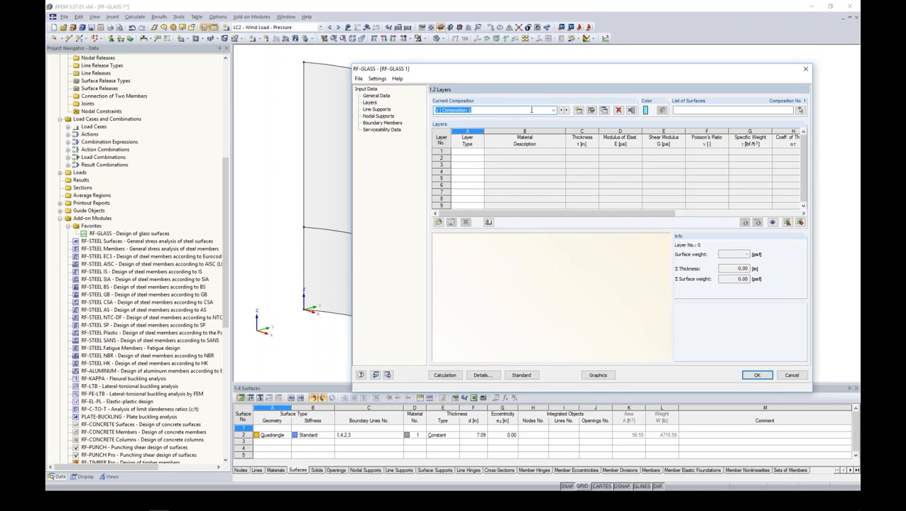
pyautogui.click(801, 113)
pyautogui.click(385, 148)
pyautogui.press('Return')
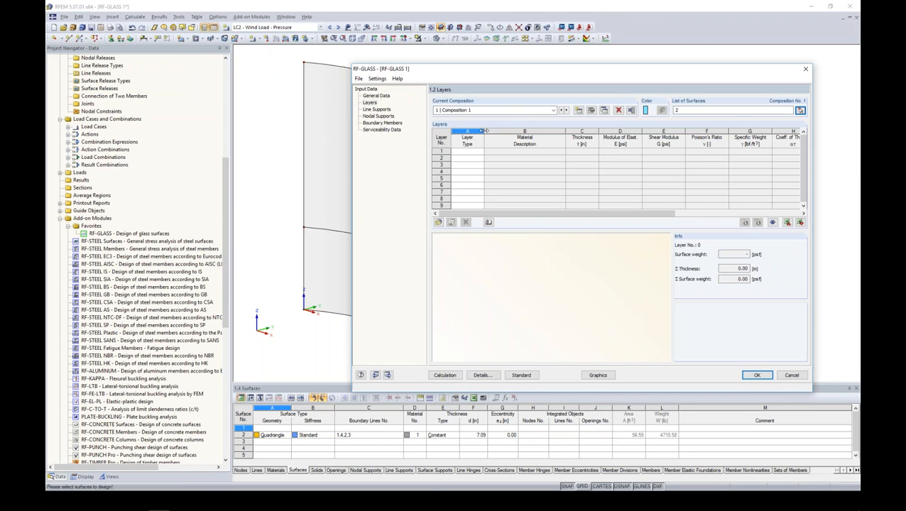
# Define layer 1 of the composition as Glass and widen the layer type and material description columns.
pyautogui.moveTo(485, 130); pyautogui.dragTo(506, 130)
pyautogui.click(500, 154)
pyautogui.click(503, 154)
pyautogui.click(503, 154)
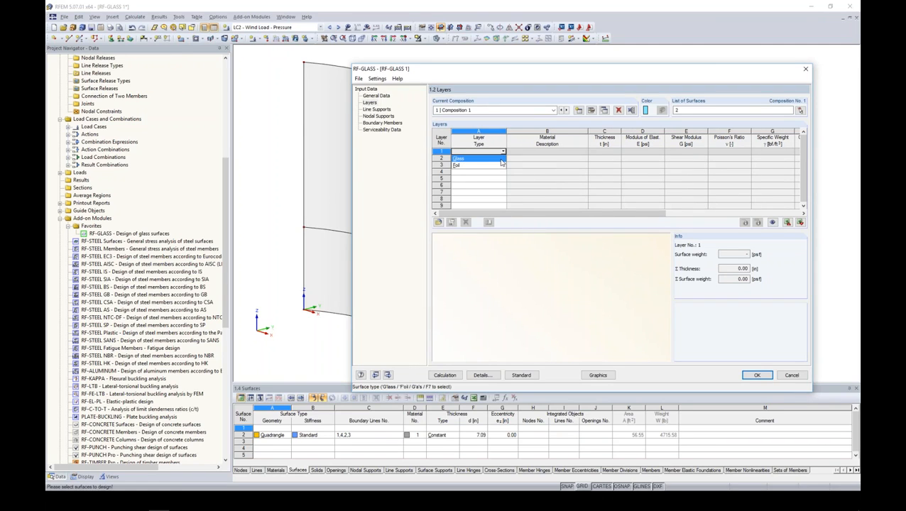
pyautogui.click(501, 159)
pyautogui.click(566, 153)
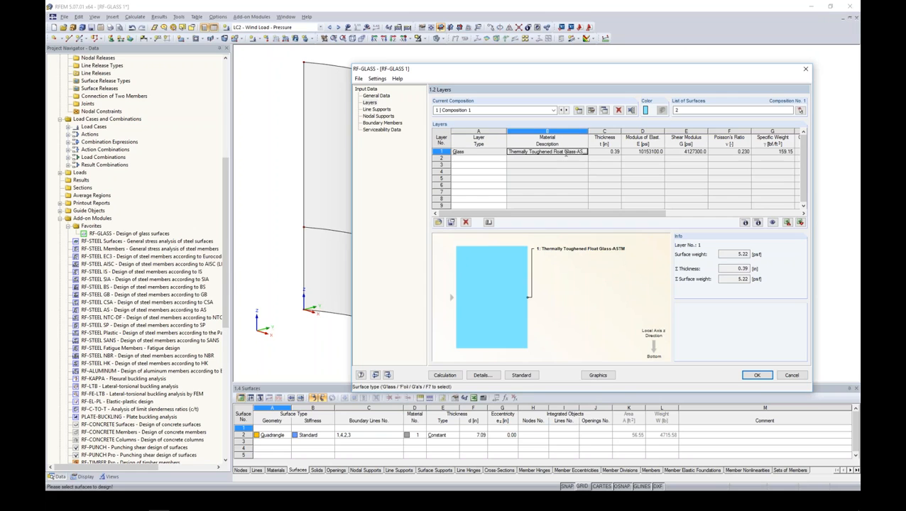
pyautogui.moveTo(588, 150); pyautogui.dragTo(607, 151)
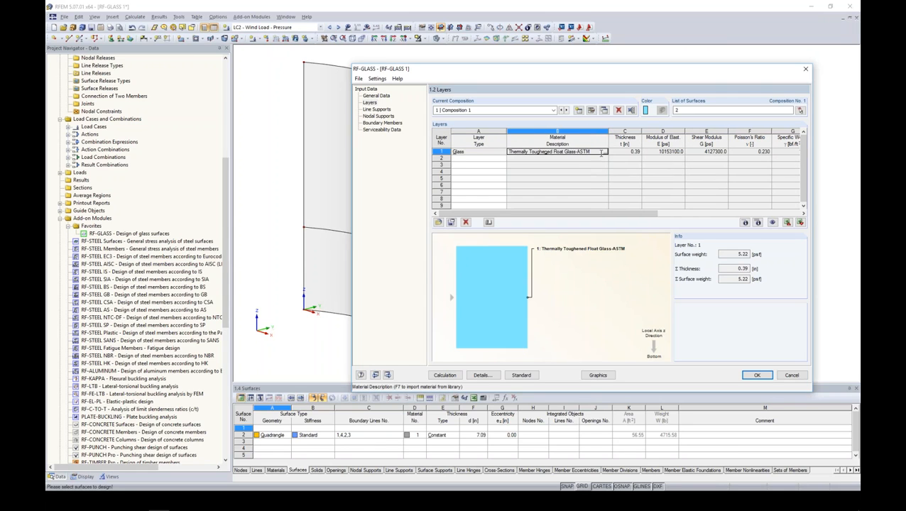
# Review the library's glass materials for all standards and keep Thermally Toughened Float Glass-ASTM for layer 1.
pyautogui.click(604, 152)
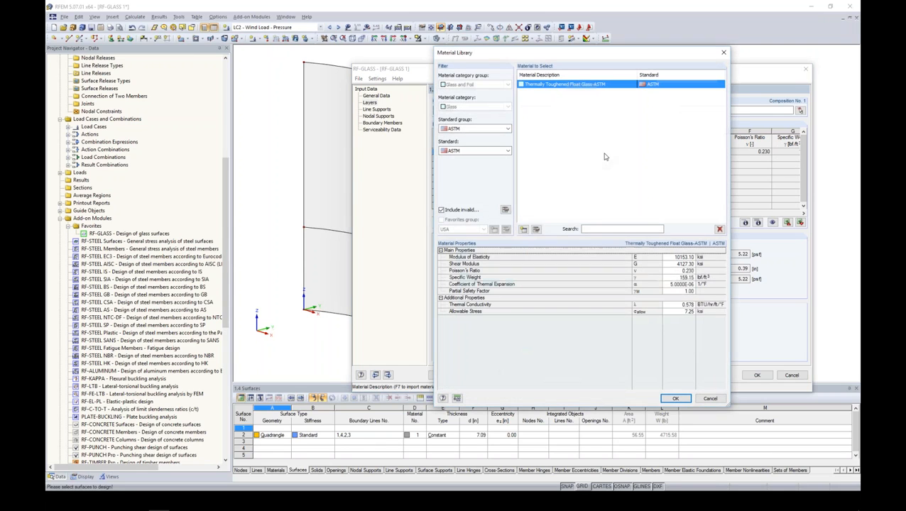
pyautogui.click(475, 130)
pyautogui.click(477, 137)
pyautogui.click(490, 152)
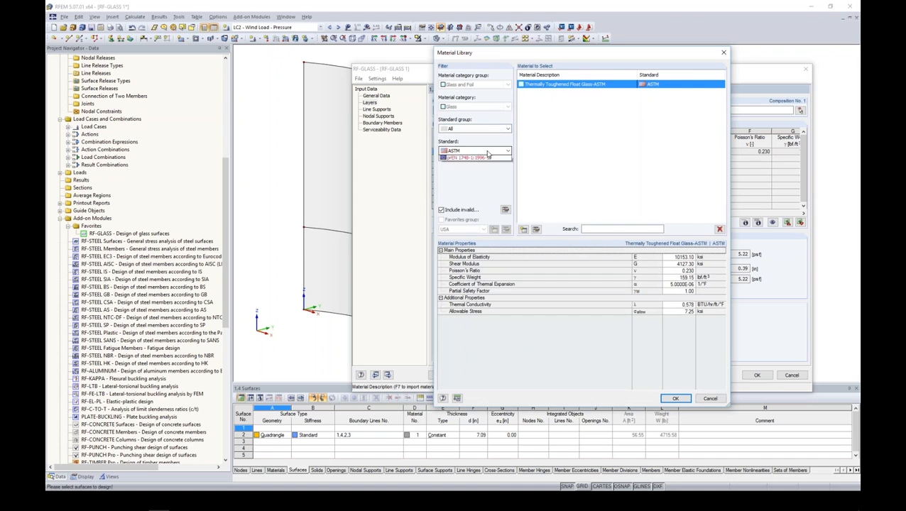
pyautogui.click(490, 158)
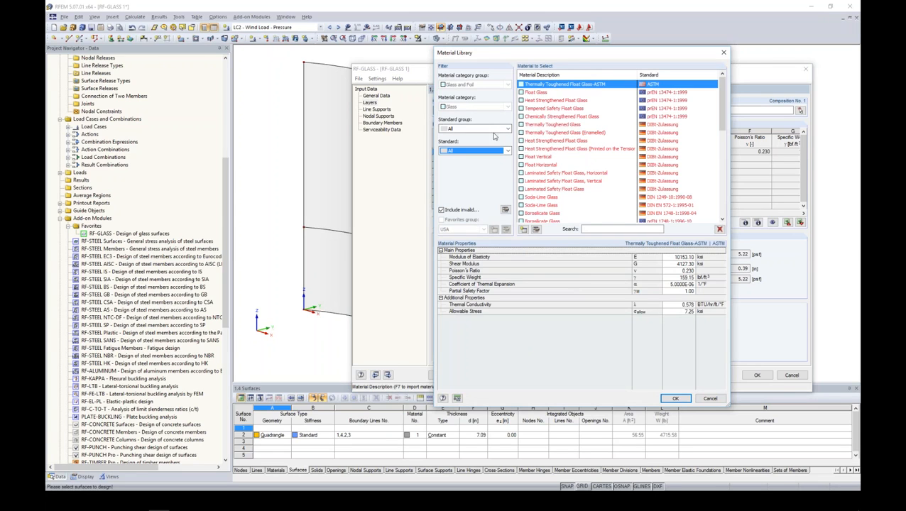
pyautogui.moveTo(722, 104); pyautogui.dragTo(722, 77)
pyautogui.click(507, 151)
pyautogui.click(501, 165)
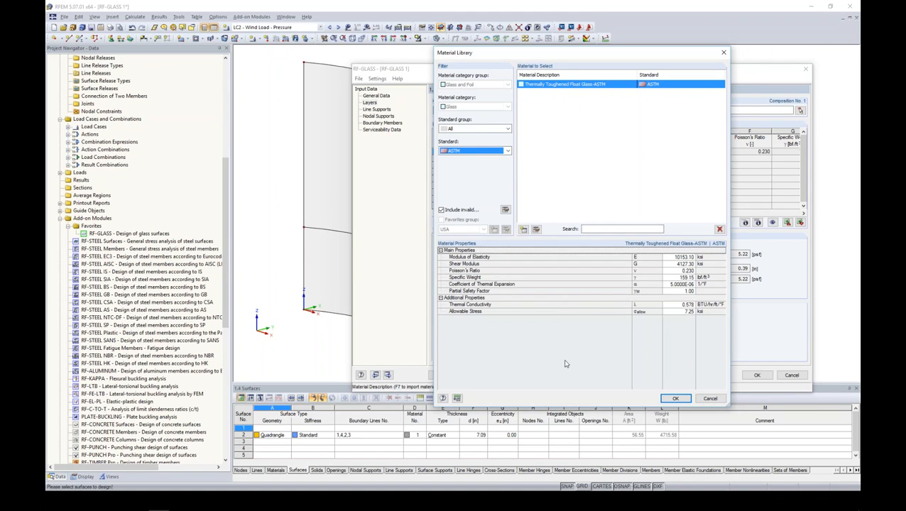
pyautogui.click(675, 399)
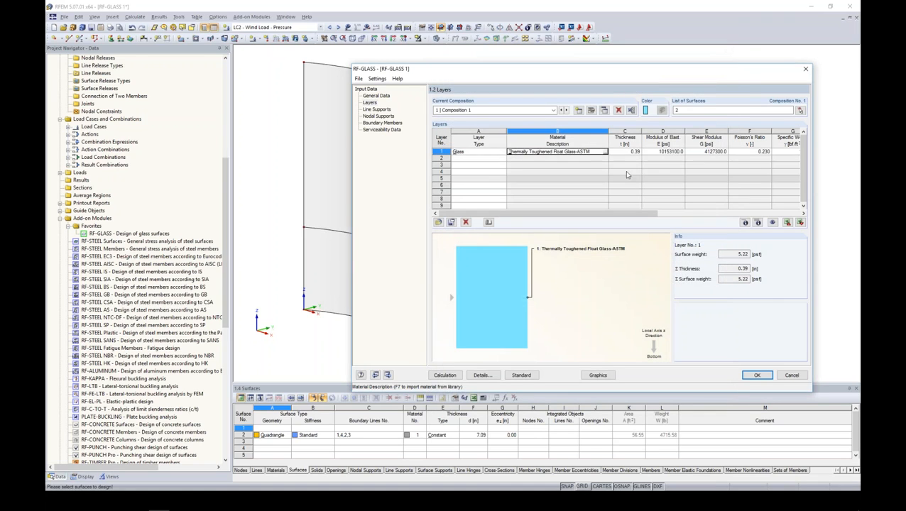
# Set the thickness of glass layer 1 to 0.20 in.
pyautogui.press('Tab')
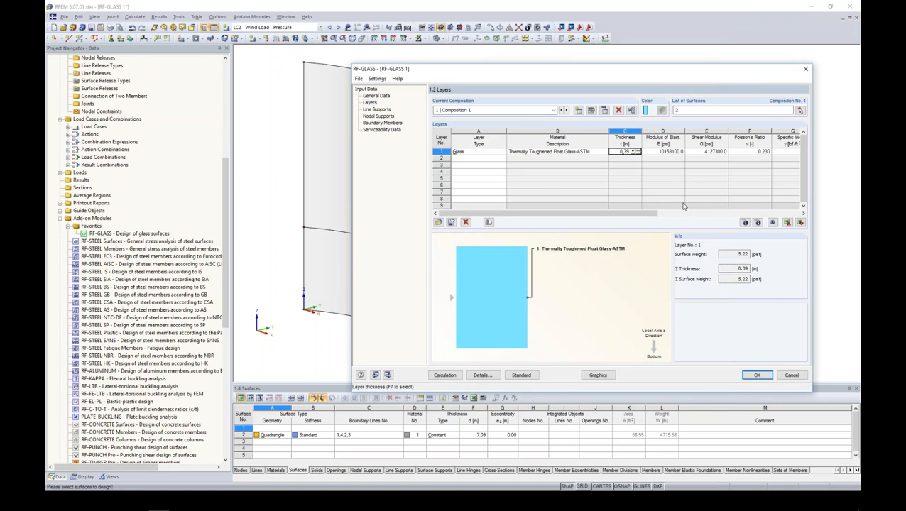
pyautogui.write('0.20')
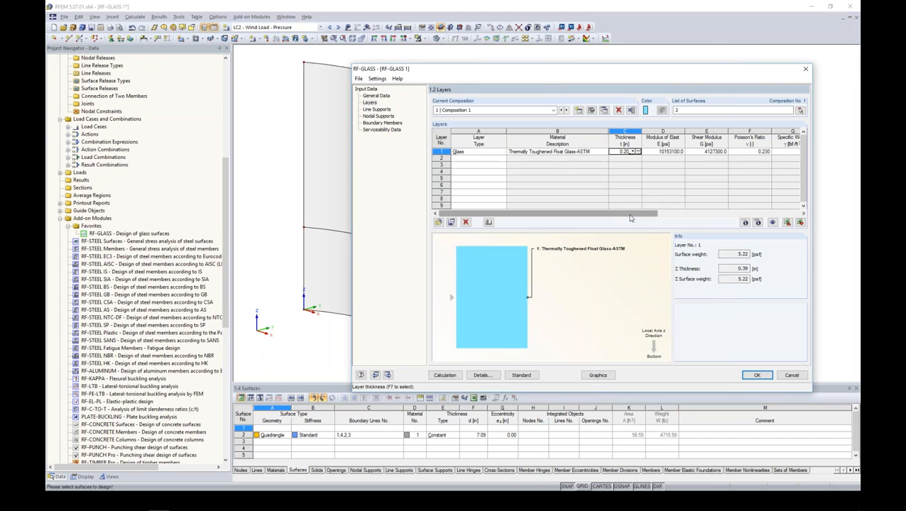
pyautogui.press('Tab')
pyautogui.press('Tab')
pyautogui.moveTo(760, 218); pyautogui.dragTo(616, 219)
# Define layer 2 of the composition as Foil.
pyautogui.click(481, 160)
pyautogui.click(501, 159)
pyautogui.click(497, 174)
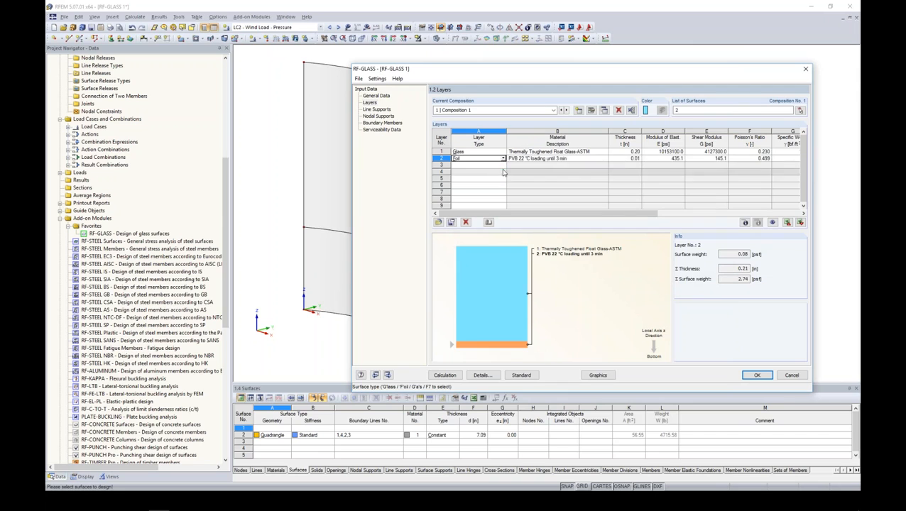
# Assign the ASTM material Polymer Interlayer SentryGlas Plus 20 °C / 1 min from the material library to foil layer 2.
pyautogui.click(596, 159)
pyautogui.click(605, 158)
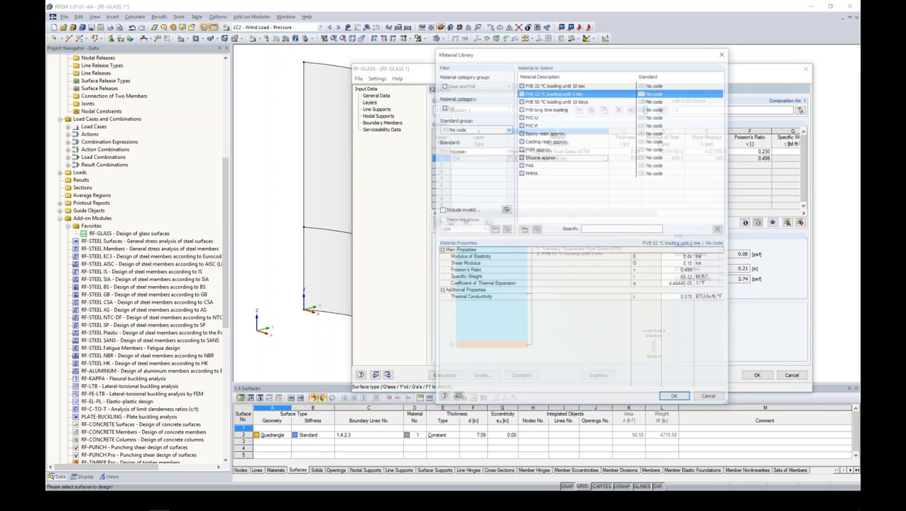
pyautogui.click(507, 129)
pyautogui.click(494, 150)
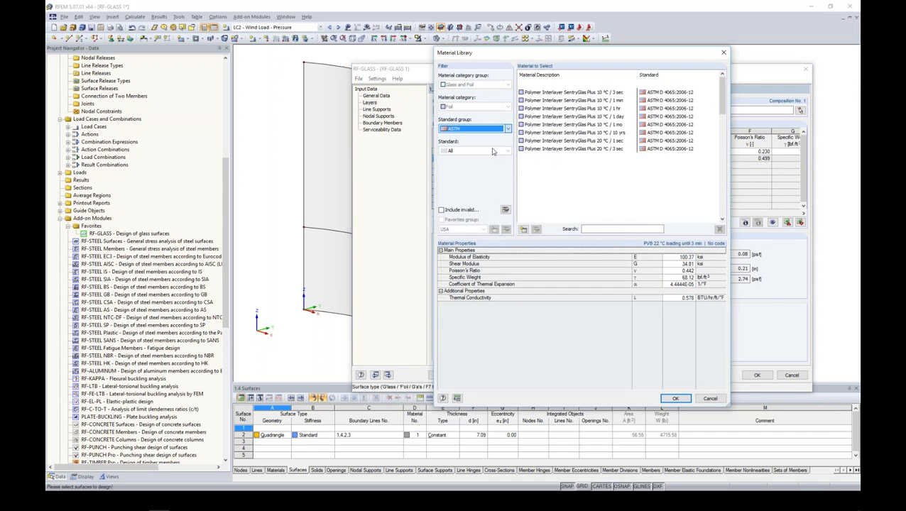
pyautogui.moveTo(722, 92)
pyautogui.mouseDown()
pyautogui.moveTo(720, 203)
pyautogui.moveTo(723, 84)
pyautogui.mouseUp()
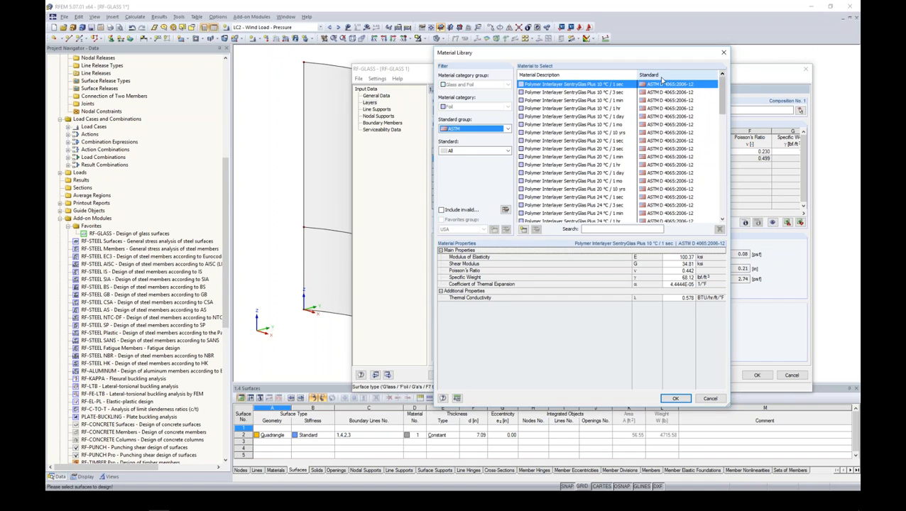
pyautogui.click(625, 157)
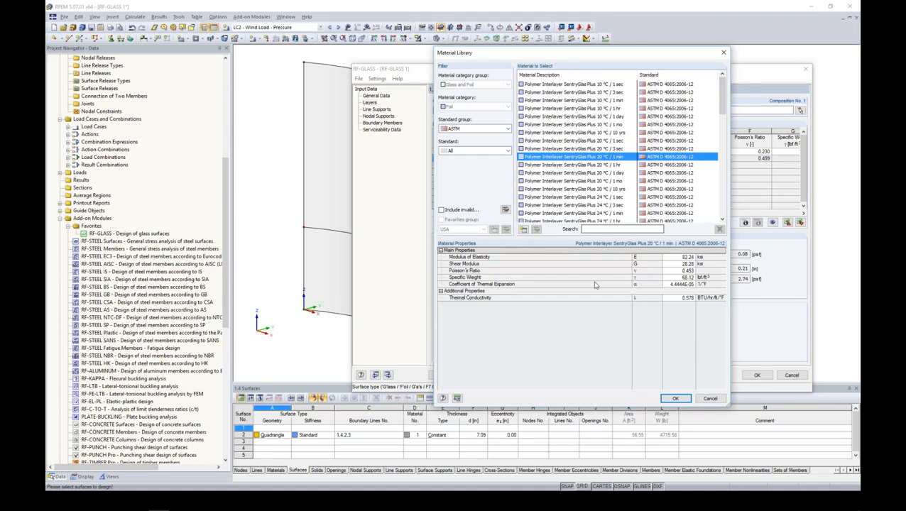
pyautogui.click(672, 398)
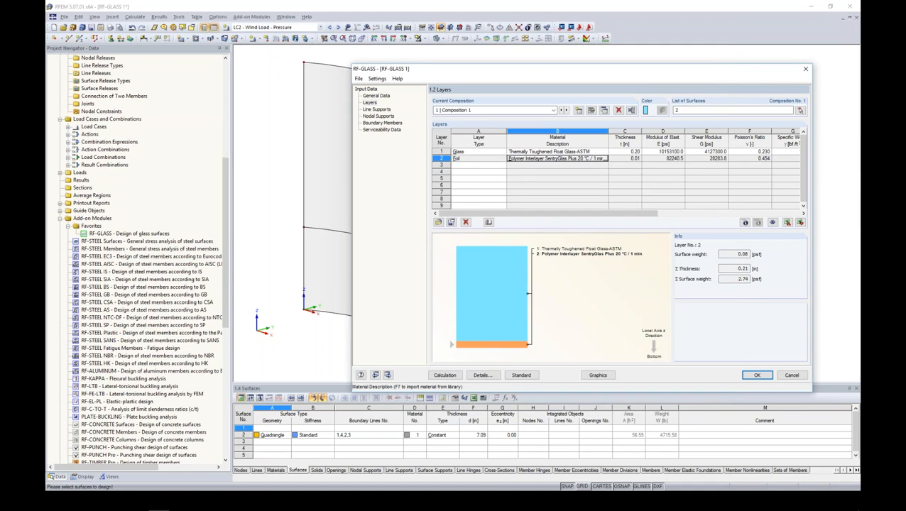
# Define layer 3 of the composition as Glass.
pyautogui.click(479, 164)
pyautogui.click(503, 165)
pyautogui.click(459, 172)
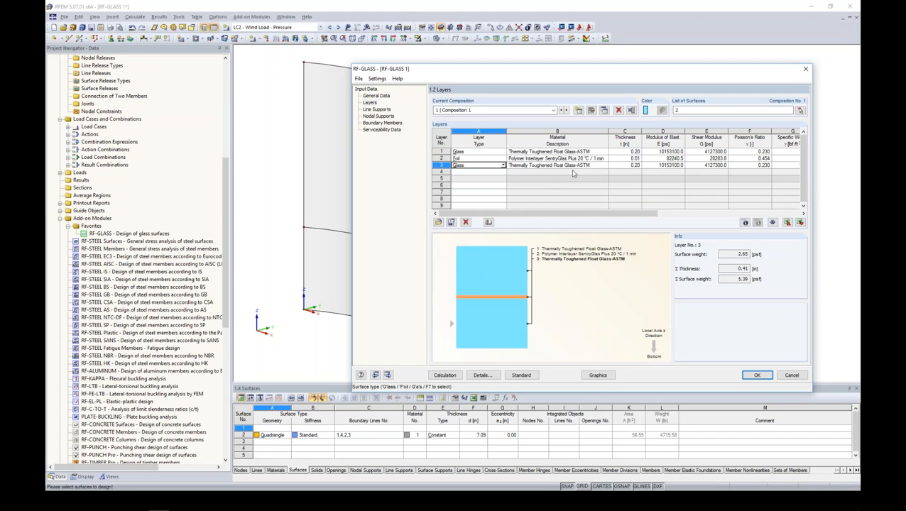
# Set the modeling of laminated glass to 2D in the details of Composition 1.
pyautogui.click(591, 111)
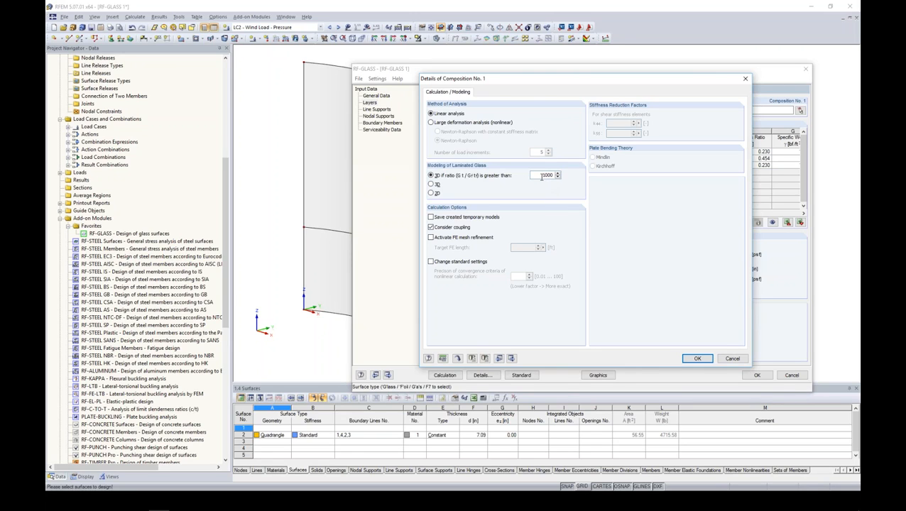
pyautogui.doubleClick(540, 177)
pyautogui.click(432, 194)
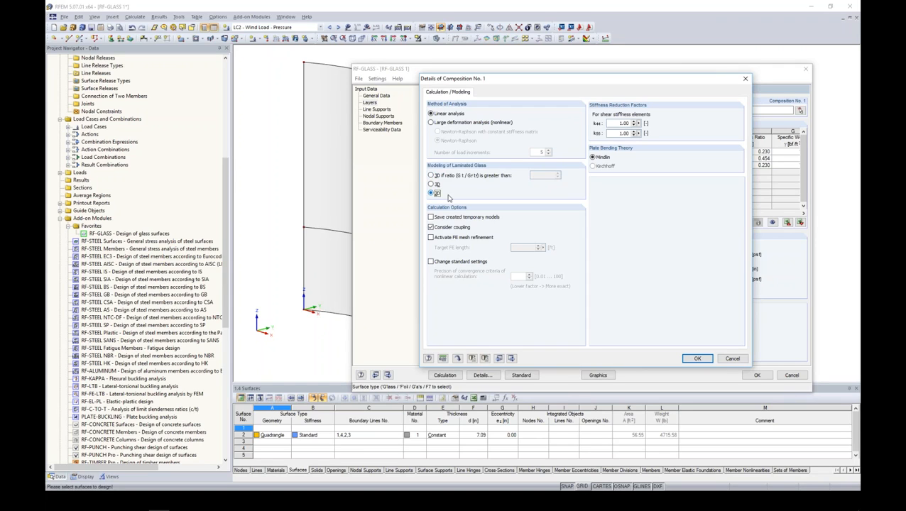
pyautogui.moveTo(510, 79); pyautogui.dragTo(460, 74)
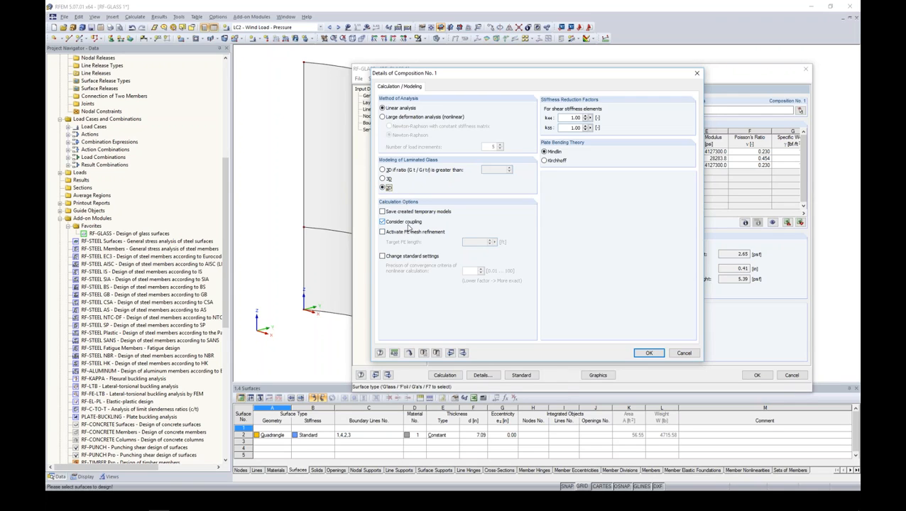
# Try the coupling and FE mesh refinement options, keep only Consider coupling active, and accept the composition details.
pyautogui.click(383, 222)
pyautogui.click(384, 224)
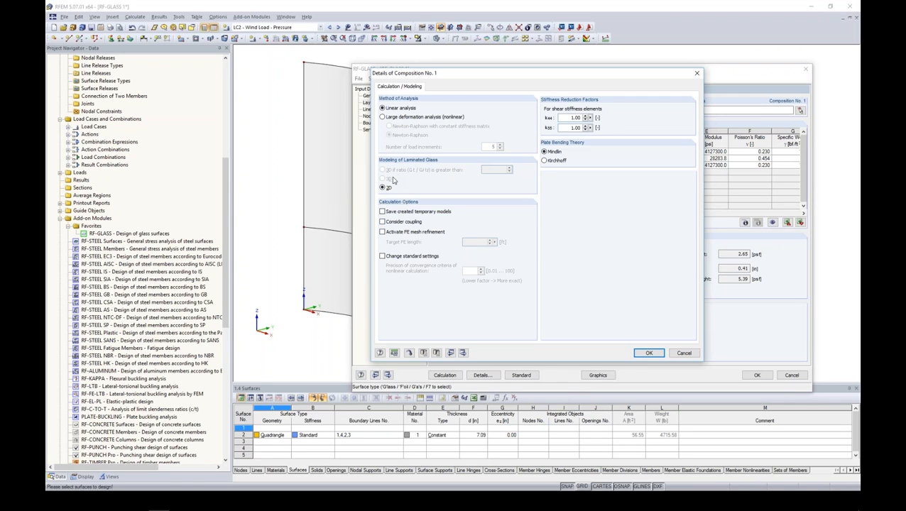
pyautogui.click(383, 222)
pyautogui.click(382, 233)
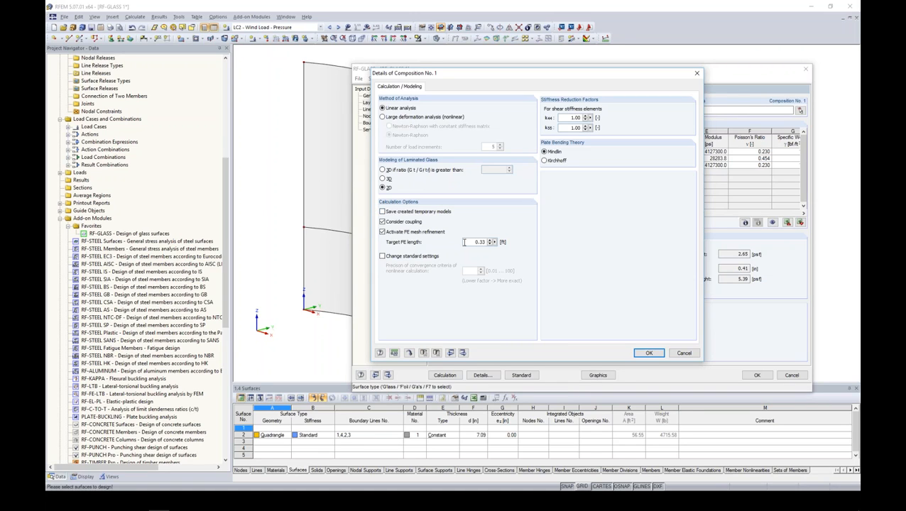
pyautogui.click(382, 231)
pyautogui.click(648, 353)
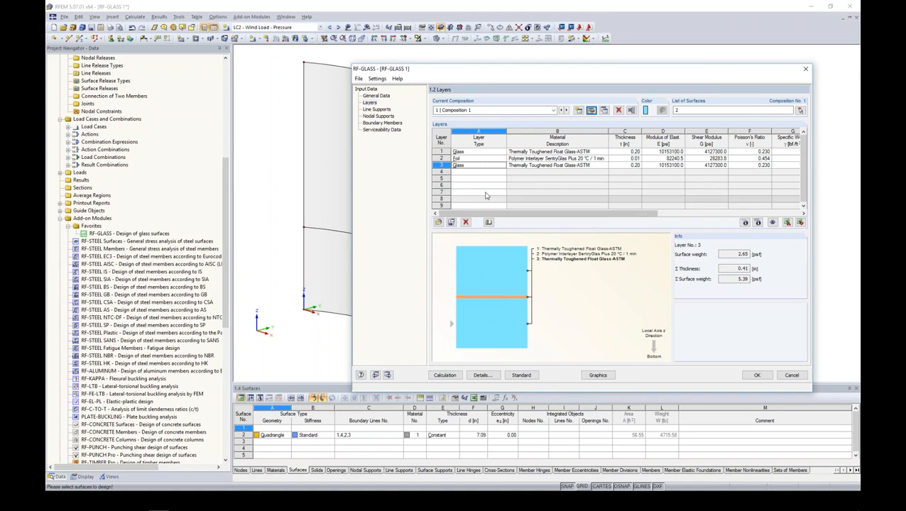
# Examine the order of the foil and glass layers against the local axes of the curved surface in the model.
pyautogui.click(468, 159)
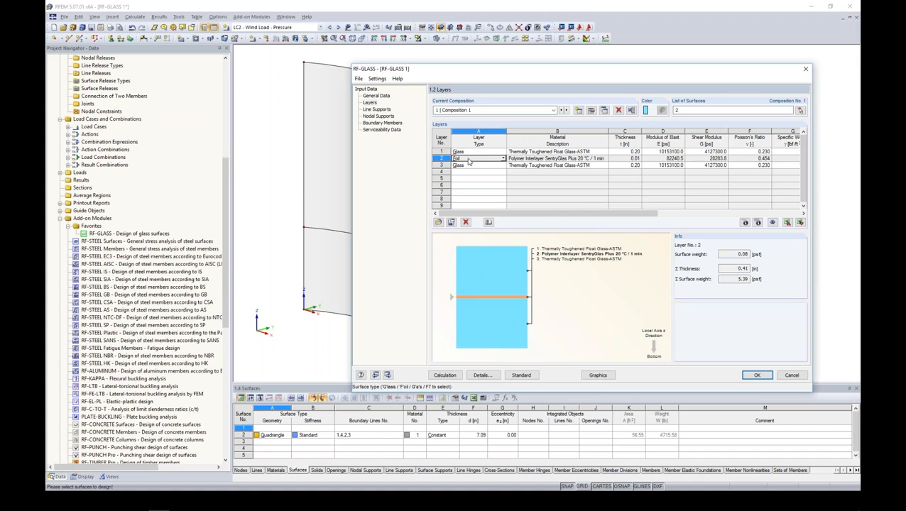
pyautogui.click(470, 153)
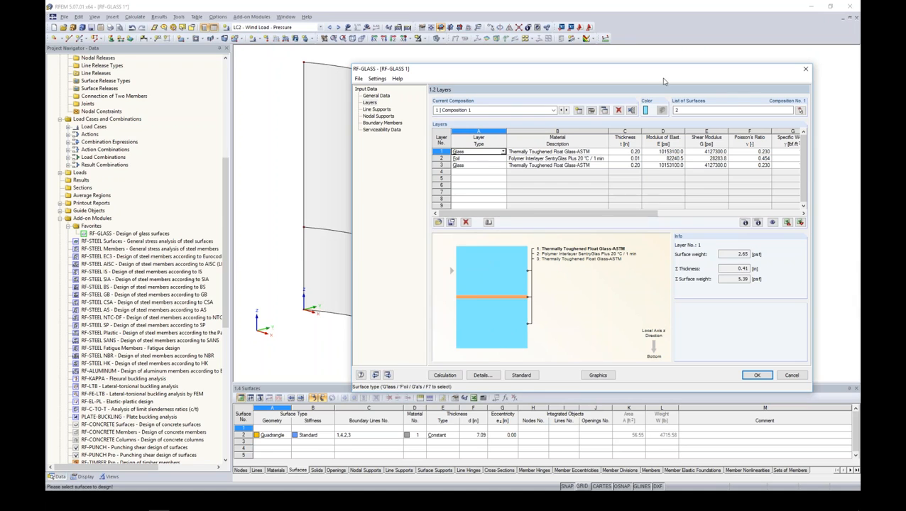
pyautogui.moveTo(632, 73); pyautogui.dragTo(697, 45)
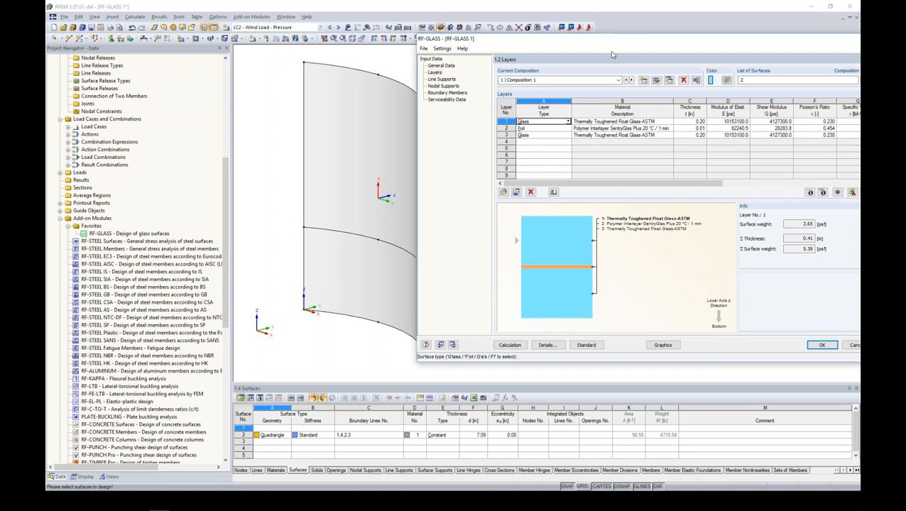
pyautogui.moveTo(592, 45); pyautogui.dragTo(478, 53)
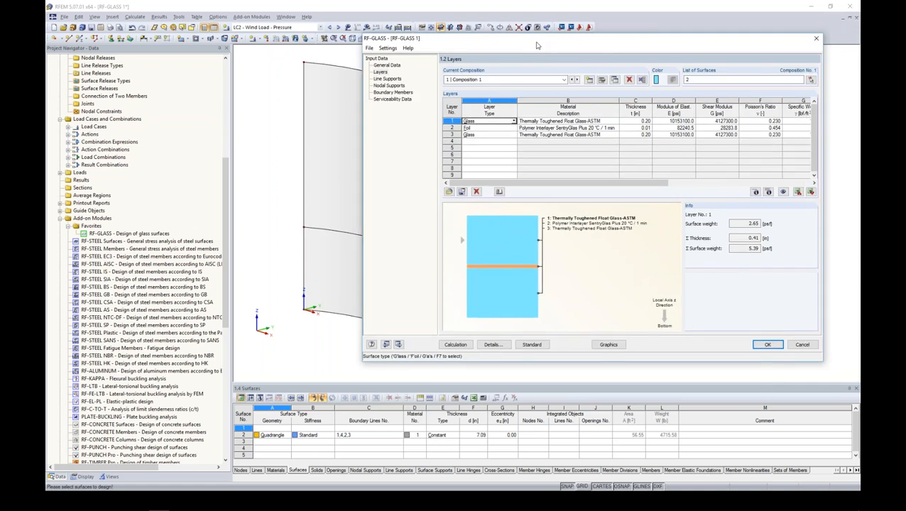
# Assign a line support to lines 2 and 4 of the panel, picking its vertical and upper curved edges in the model.
pyautogui.click(325, 86)
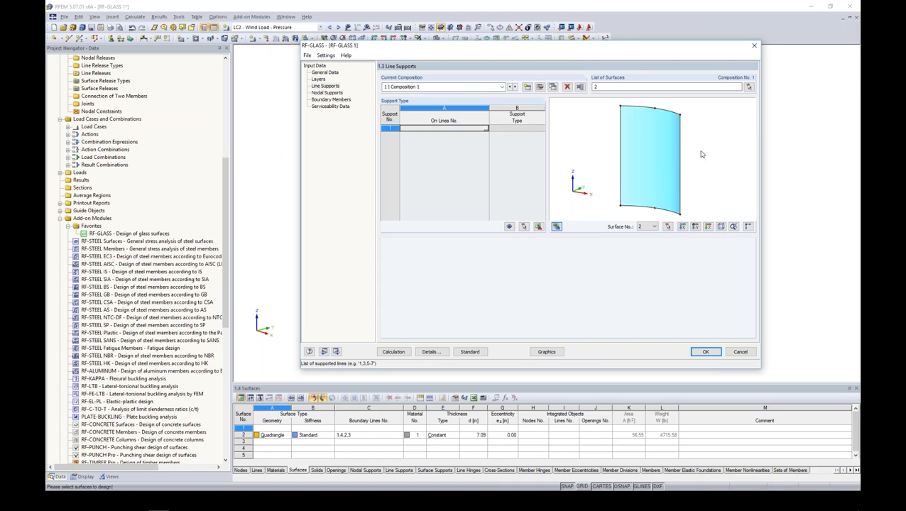
pyautogui.keyDown('ctrl'); pyautogui.moveTo(697, 154); pyautogui.dragTo(536, 145, button='middle'); pyautogui.keyUp('ctrl')
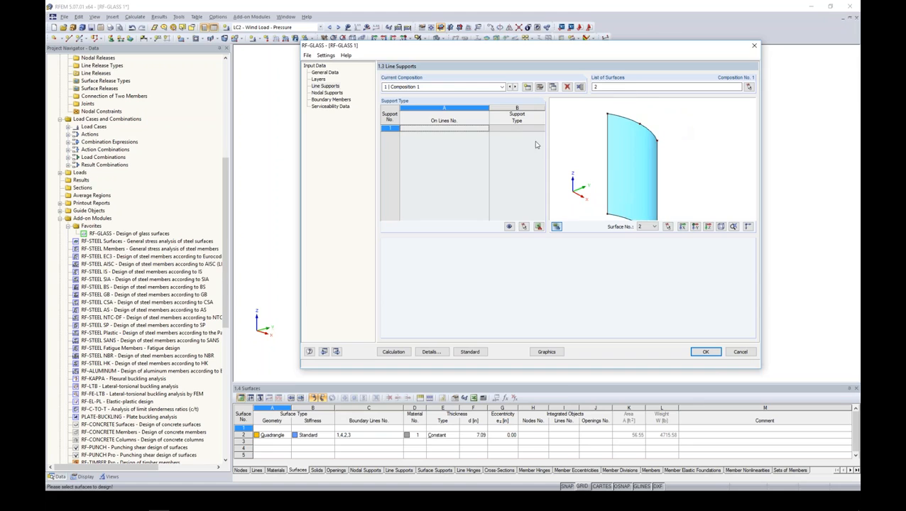
pyautogui.click(482, 127)
pyautogui.click(487, 128)
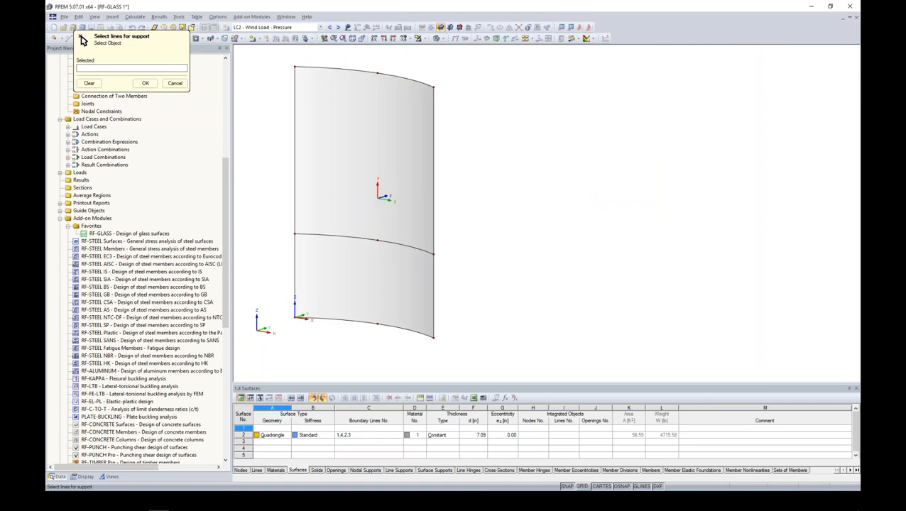
pyautogui.moveTo(357, 64); pyautogui.dragTo(396, 343)
pyautogui.moveTo(358, 51); pyautogui.dragTo(506, 92)
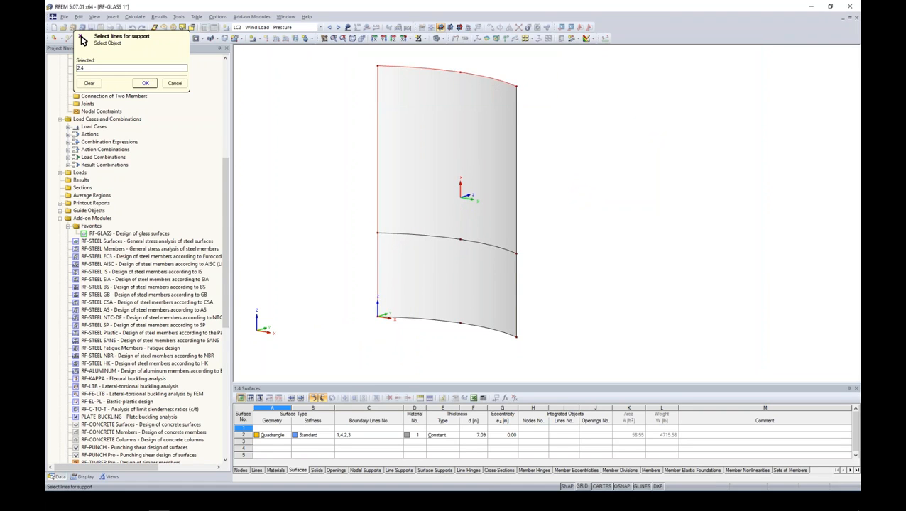
pyautogui.click(145, 83)
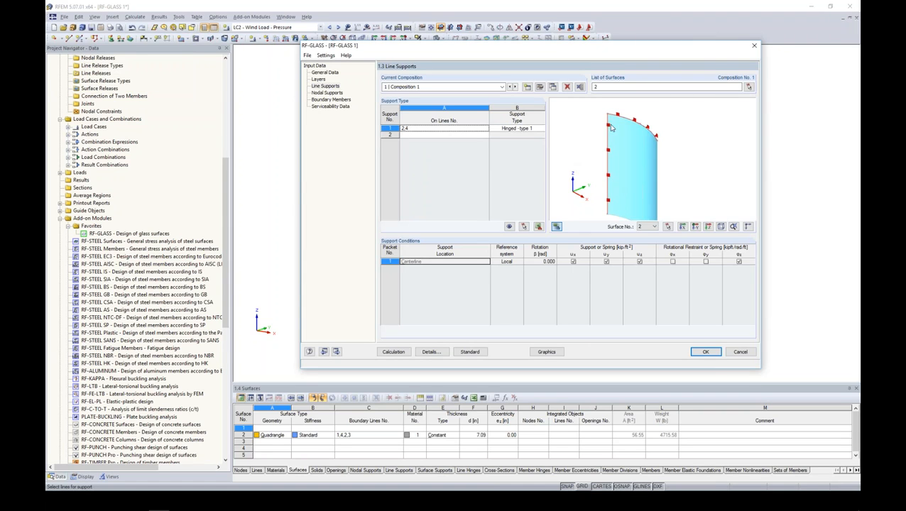
# Go through the hinged support types for lines 2,4 and set the line support to Hinged - type 4.
pyautogui.scroll(5, 657, 136)
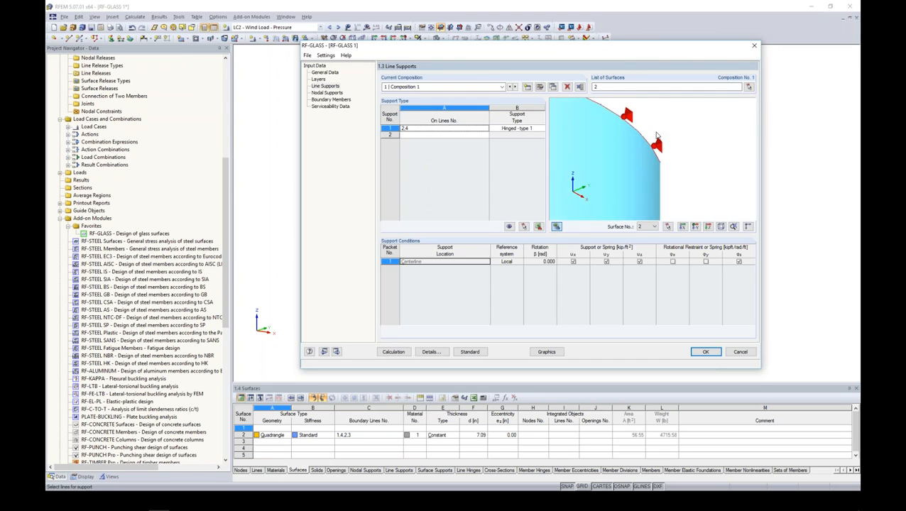
pyautogui.scroll(-5, 657, 136)
pyautogui.click(540, 130)
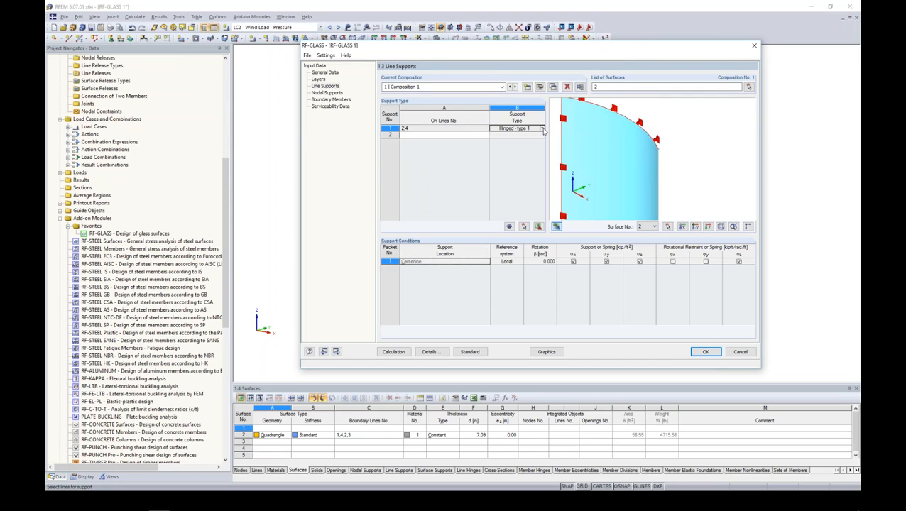
pyautogui.click(541, 129)
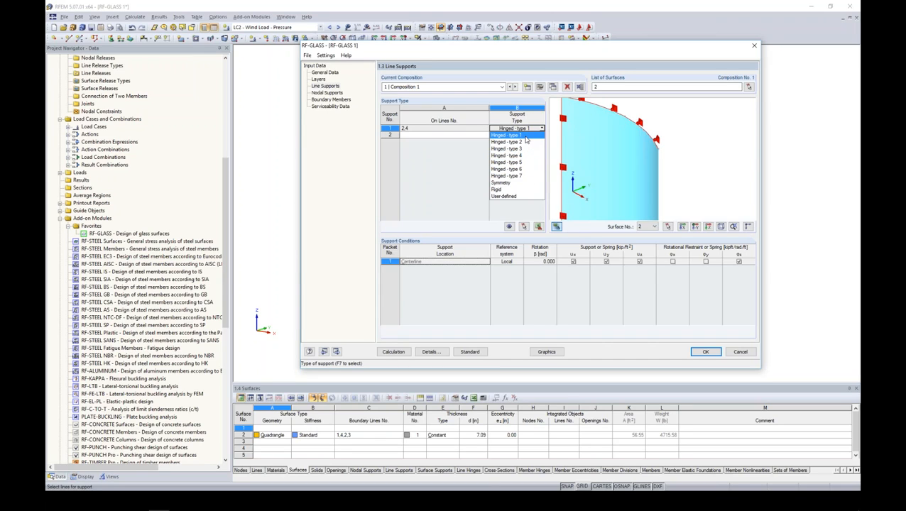
pyautogui.click(526, 142)
pyautogui.click(541, 129)
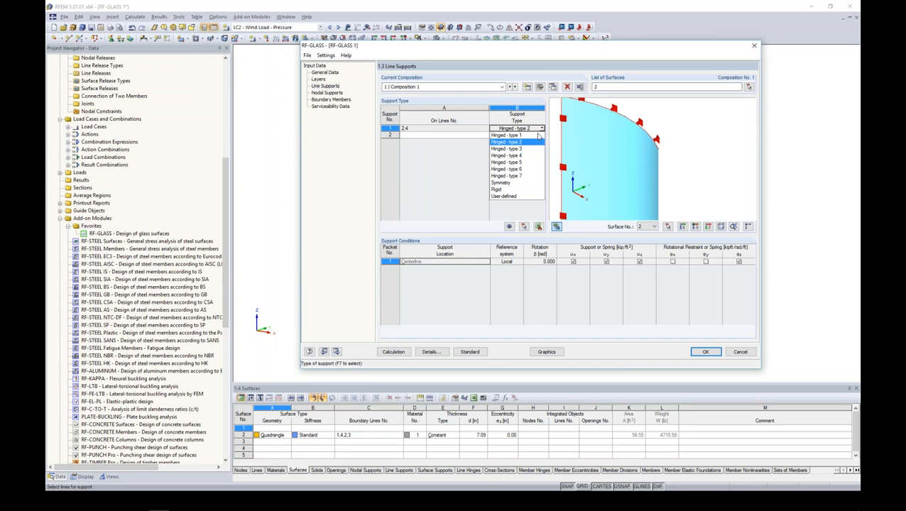
pyautogui.click(528, 149)
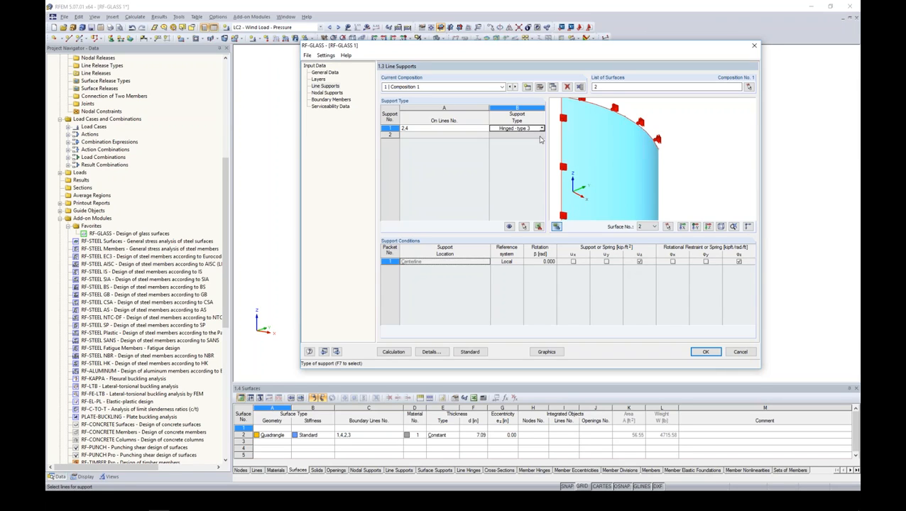
pyautogui.click(541, 129)
pyautogui.click(525, 157)
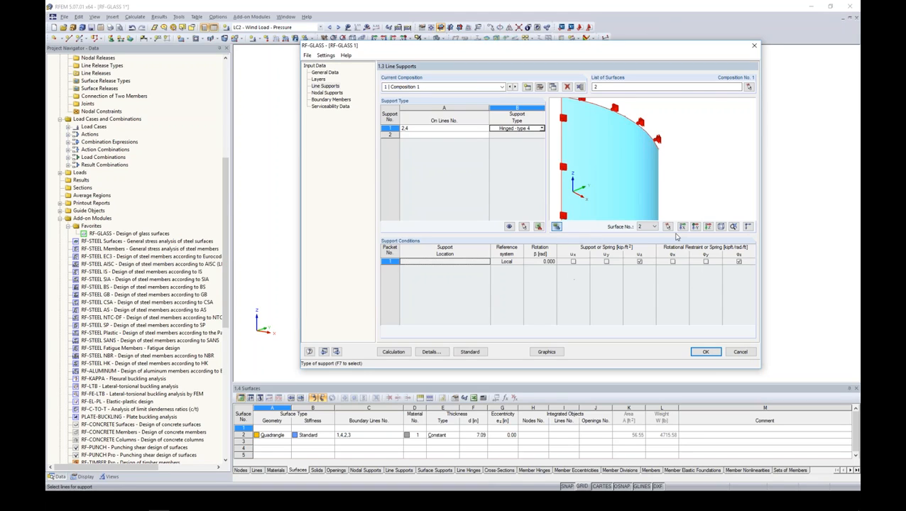
# Open the RF-GLASS manual in Adobe Reader and examine the boundary conditions of the predefined line supports Hinged - type 1 to 4.
pyautogui.click(310, 351)
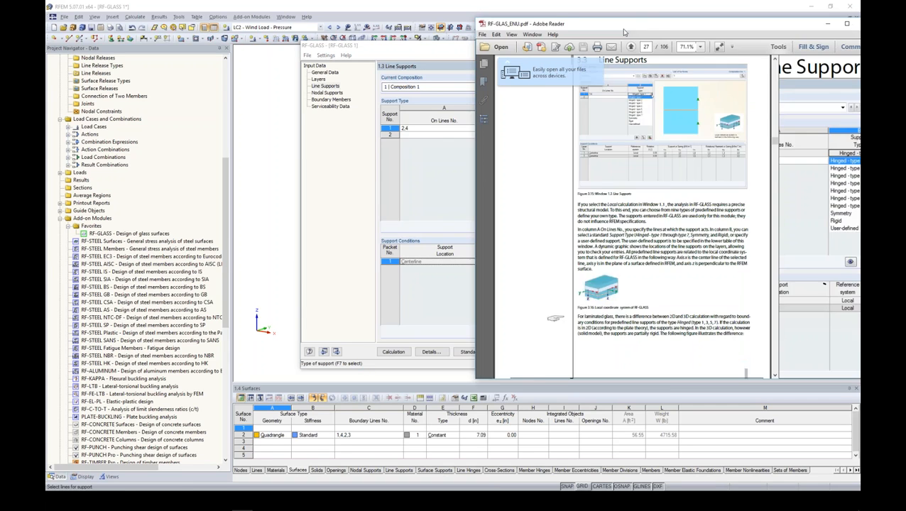
pyautogui.scroll(-10, 477, 177)
pyautogui.scroll(-10, 477, 177)
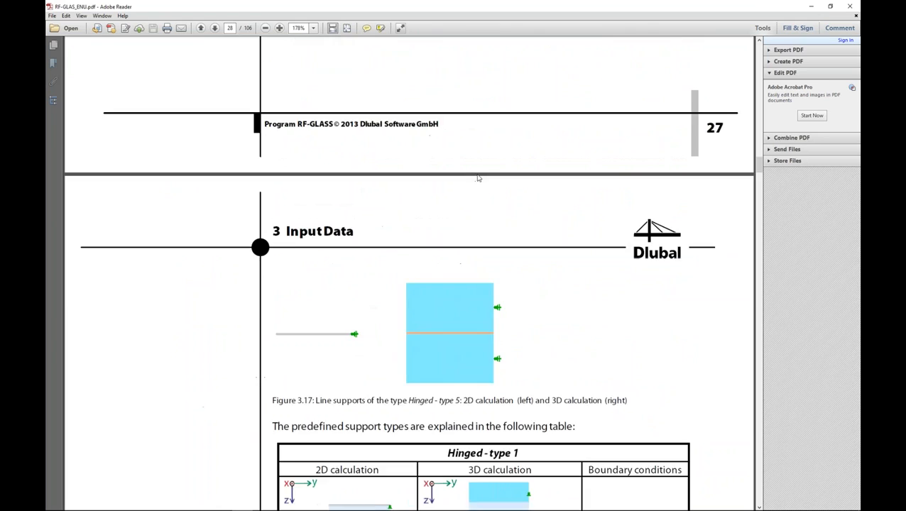
pyautogui.scroll(-9, 477, 175)
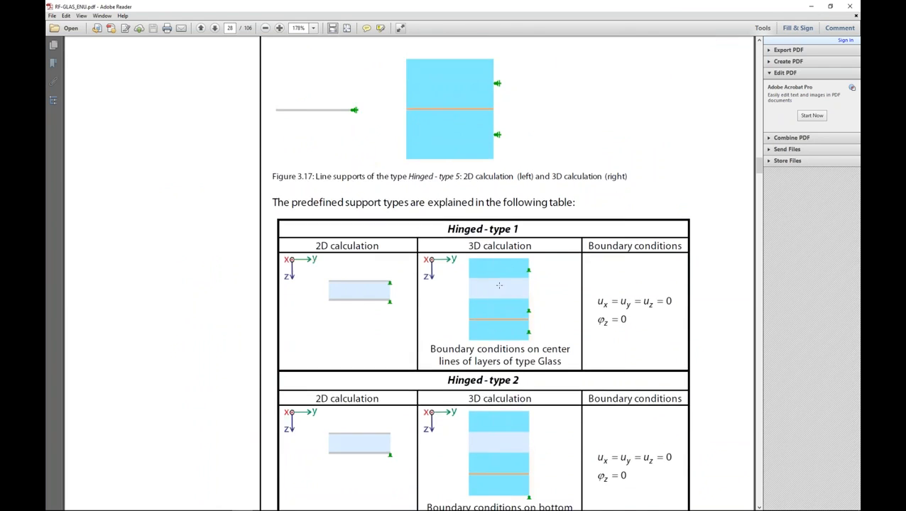
pyautogui.scroll(5, 480, 272)
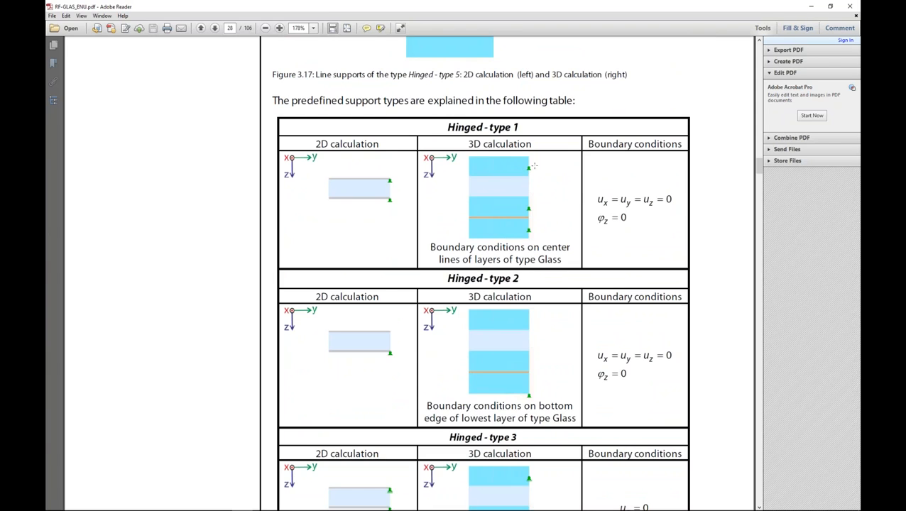
pyautogui.scroll(-5, 499, 227)
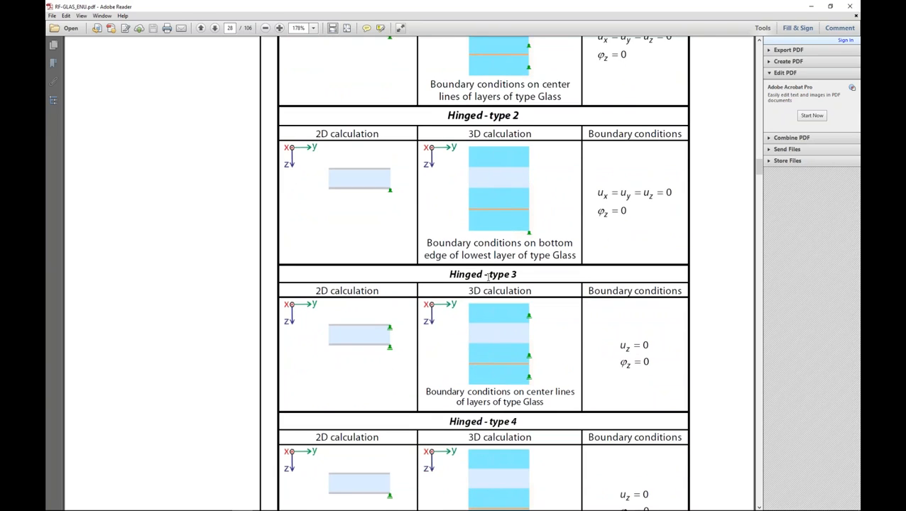
pyautogui.scroll(-3, 505, 283)
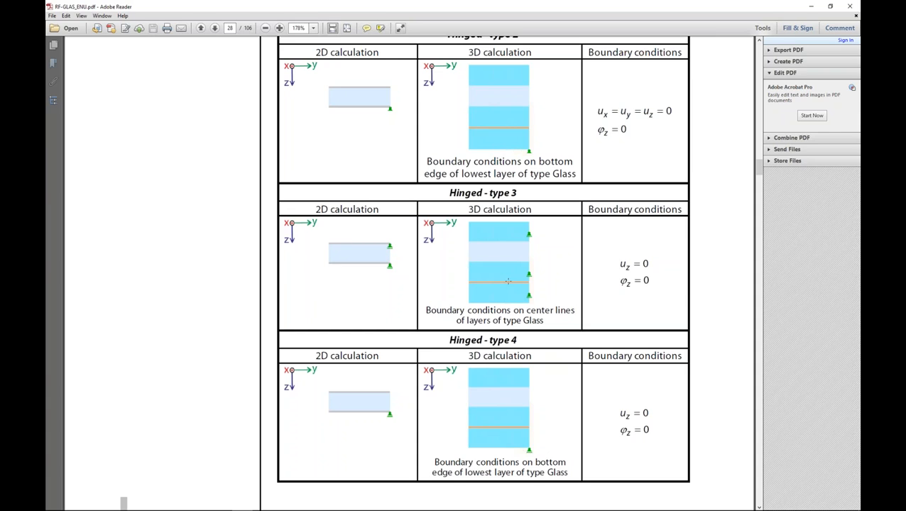
pyautogui.scroll(-3, 533, 283)
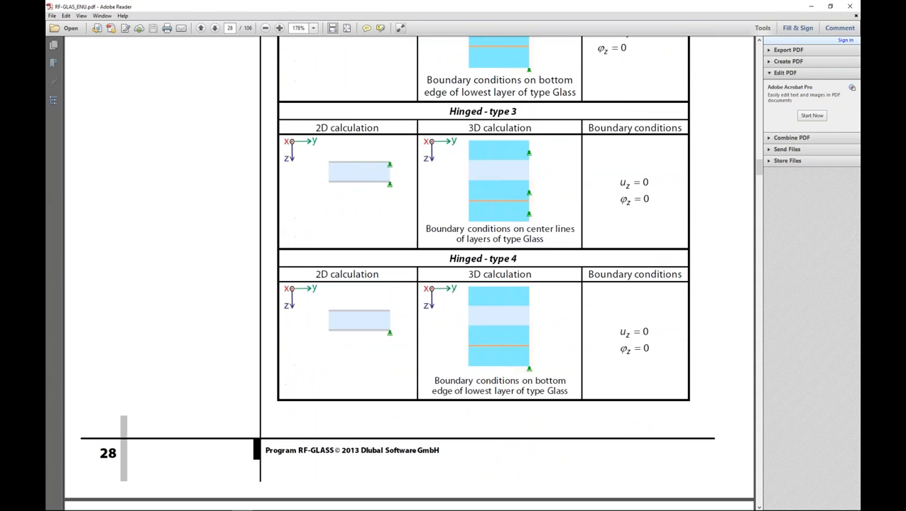
pyautogui.scroll(-1, 527, 301)
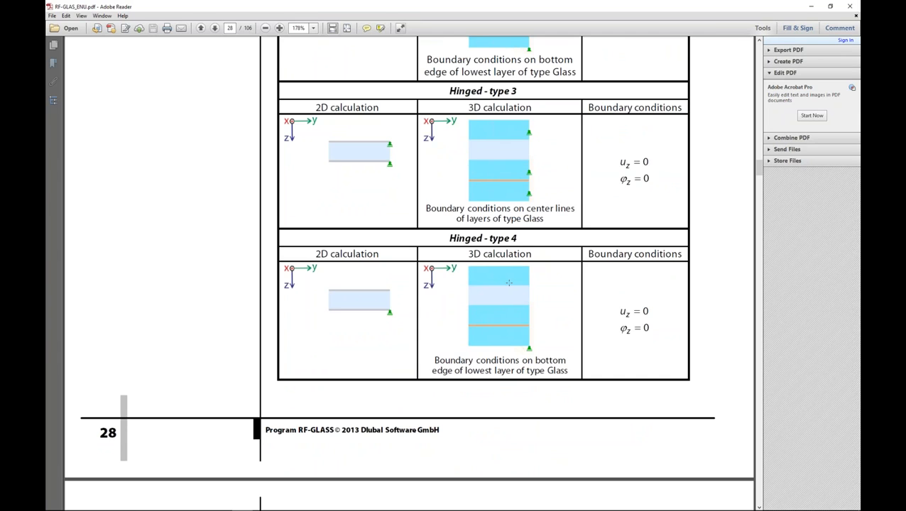
# Change the support type of the line support on lines 2,4 to Hinged - type 3.
pyautogui.scroll(6, 508, 283)
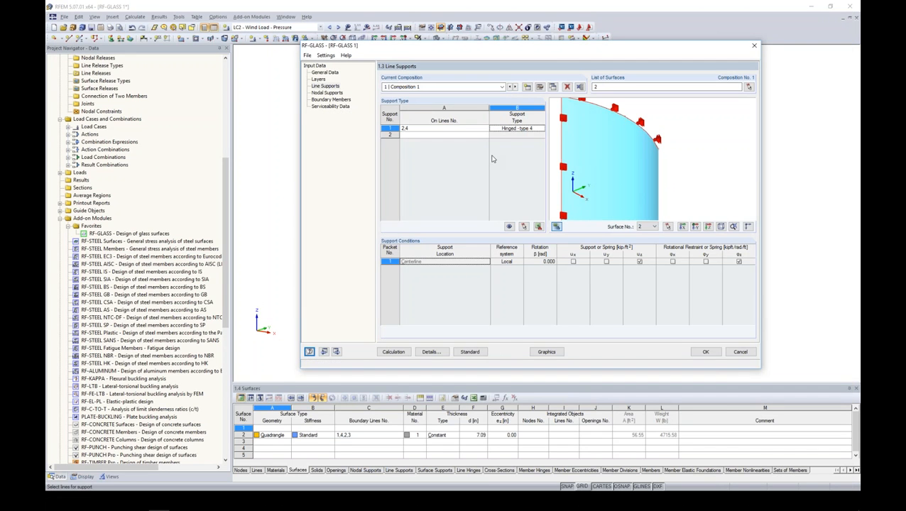
pyautogui.click(519, 128)
pyautogui.click(542, 128)
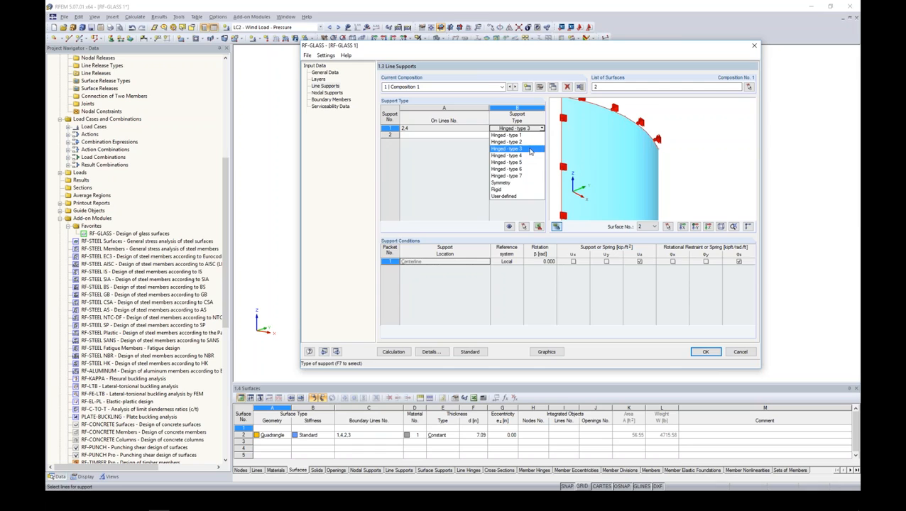
pyautogui.click(531, 149)
# Assign a second line support to lines 1 and 3, picking the panel's lower curved edge and its other vertical edge in the model.
pyautogui.click(466, 135)
pyautogui.click(486, 135)
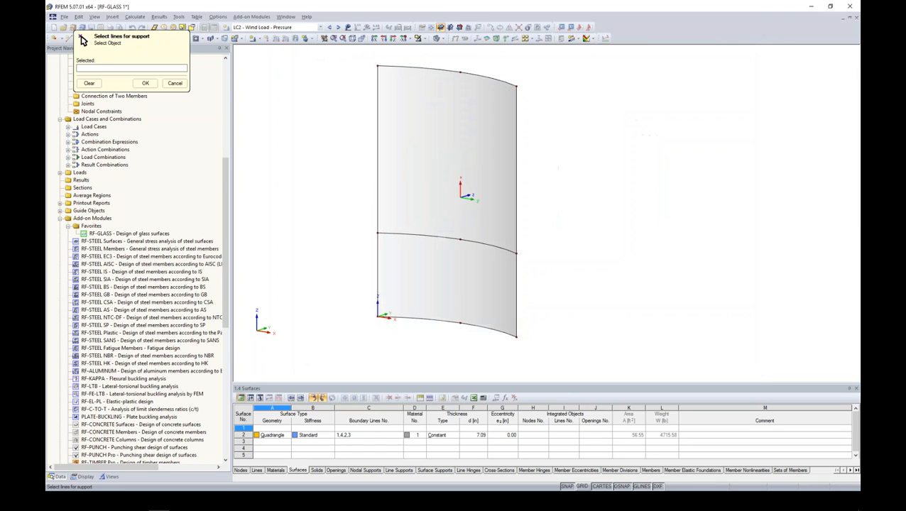
pyautogui.click(534, 351)
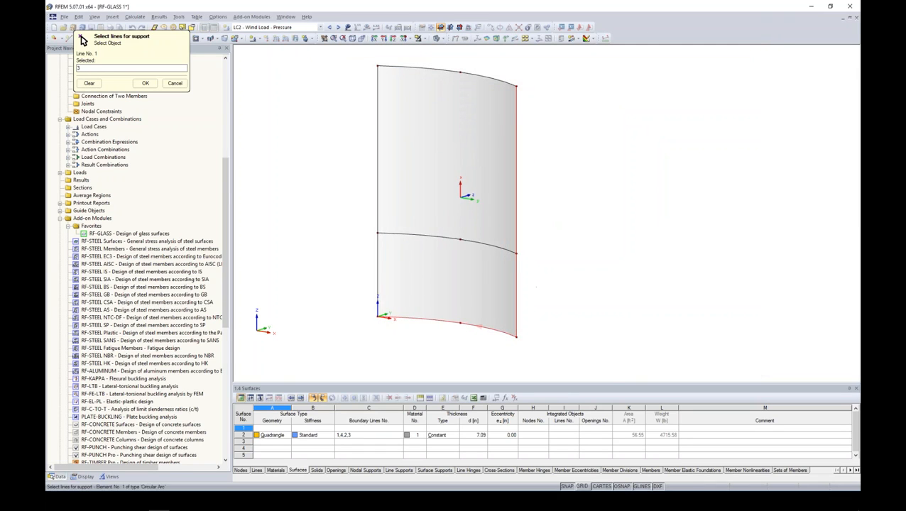
pyautogui.moveTo(577, 370); pyautogui.dragTo(577, 338, button='middle')
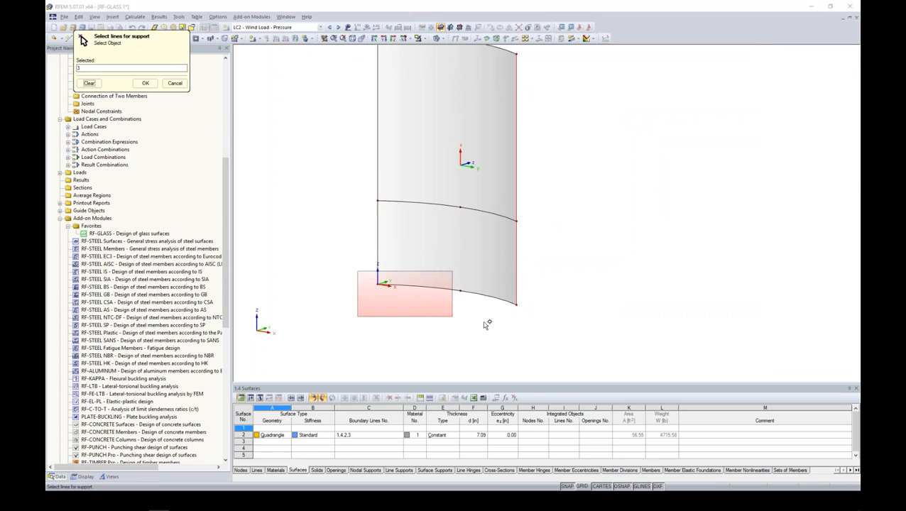
pyautogui.click(534, 331)
pyautogui.click(145, 83)
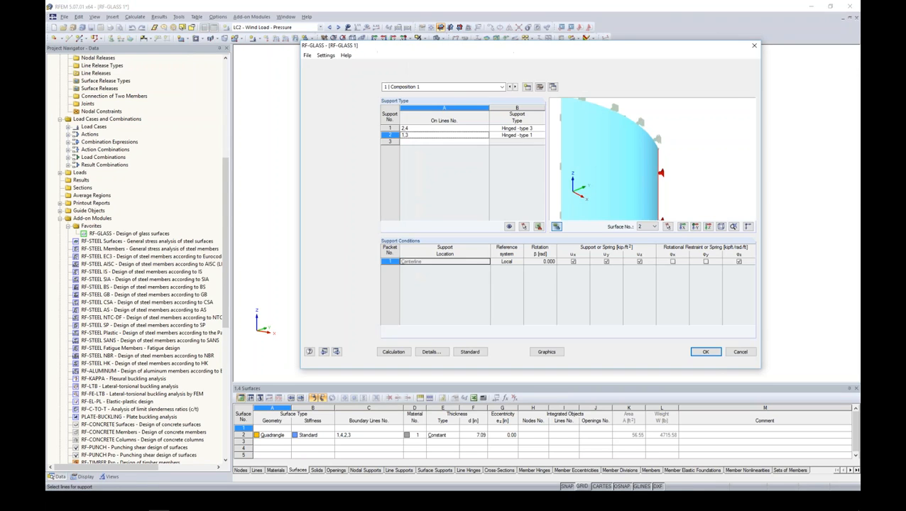
# Make the support on lines 1,3 User-defined, release its displacement ux and keep uy restrained.
pyautogui.click(525, 134)
pyautogui.click(542, 136)
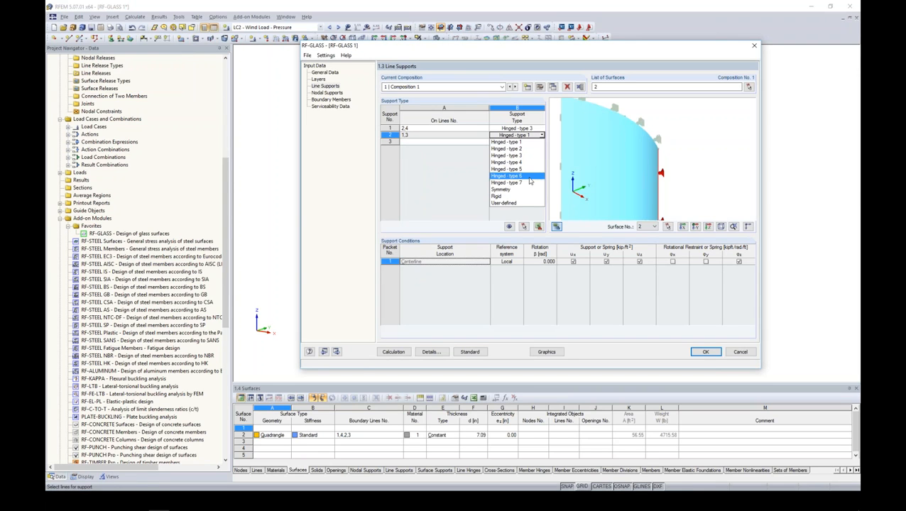
pyautogui.click(522, 204)
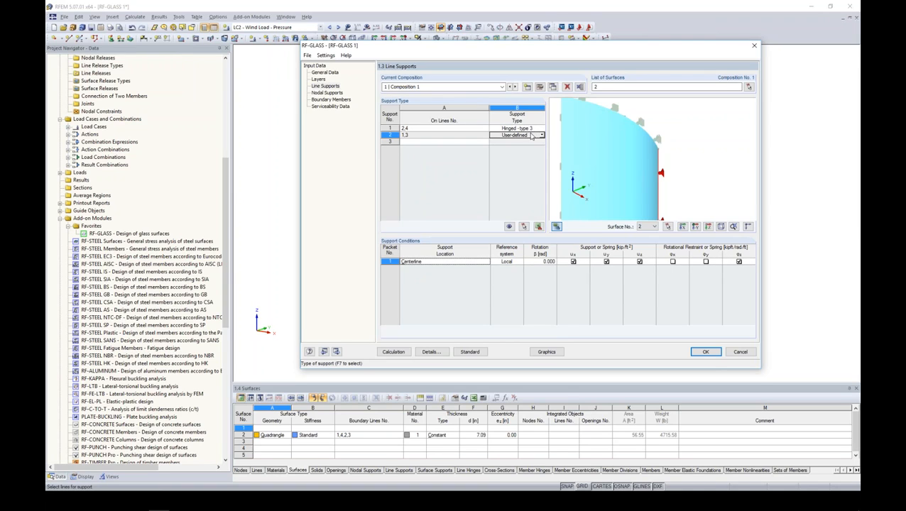
pyautogui.click(574, 262)
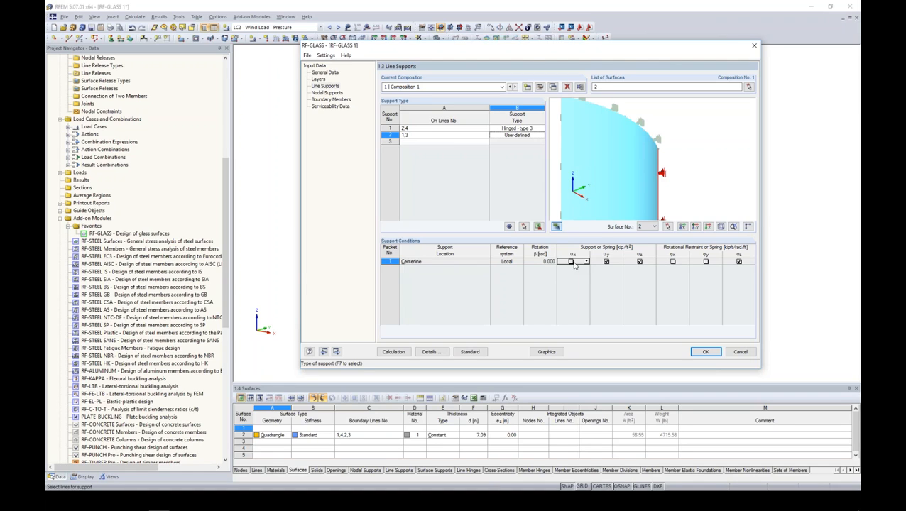
pyautogui.click(617, 263)
pyautogui.click(620, 262)
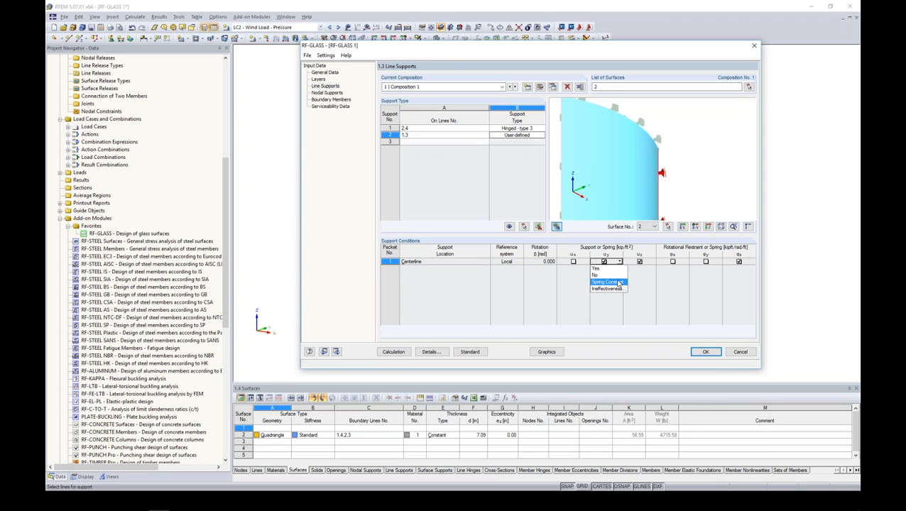
pyautogui.click(639, 281)
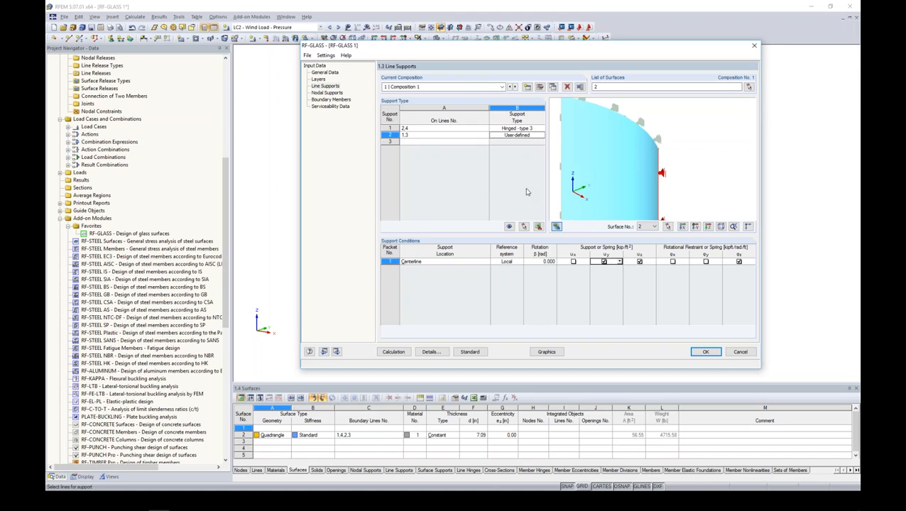
# Assign a boundary member to line 2, picking the upper curved edge of the panel in the model.
pyautogui.click(328, 94)
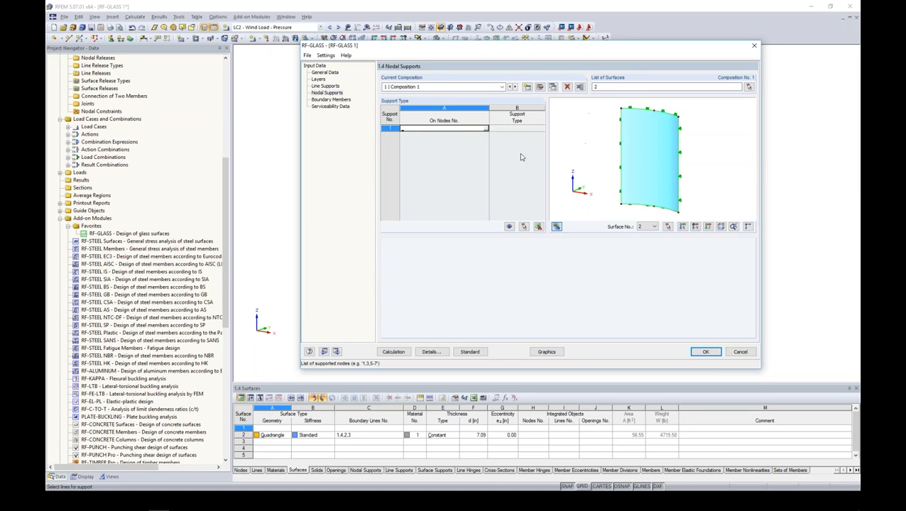
pyautogui.click(331, 100)
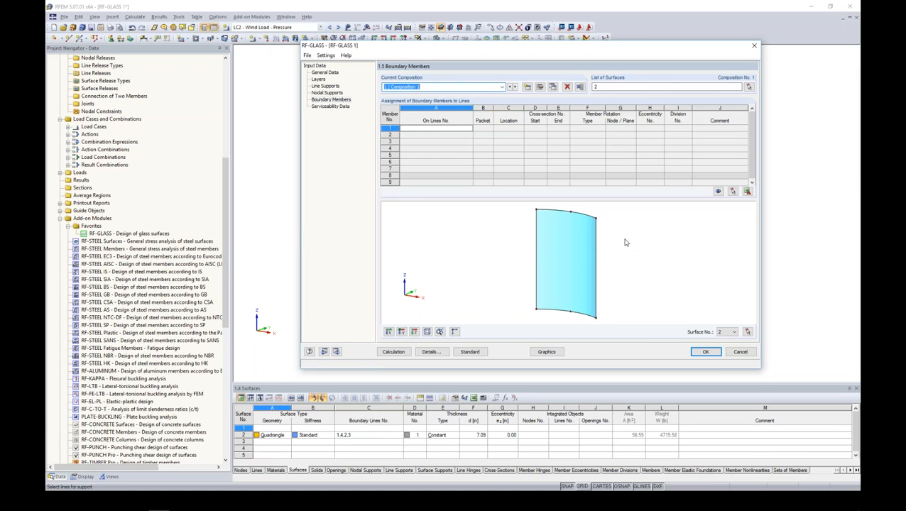
pyautogui.scroll(3, 552, 235)
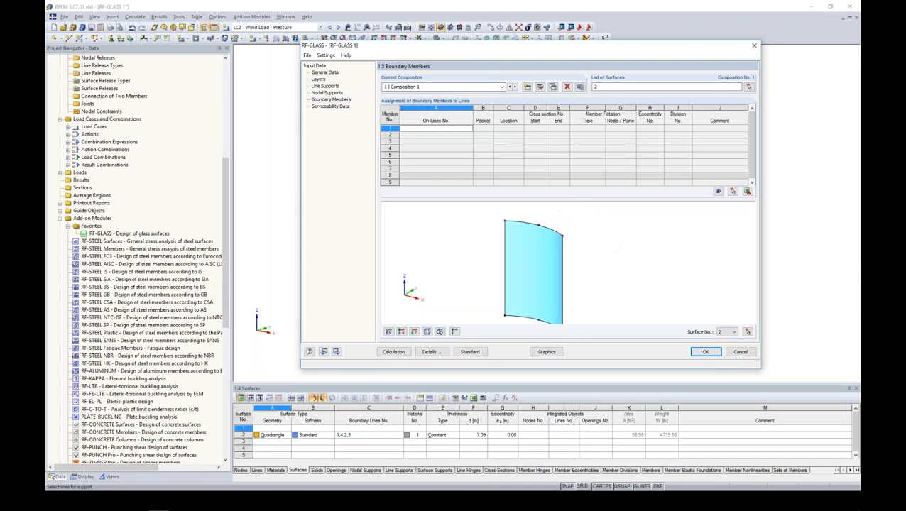
pyautogui.scroll(2, 550, 234)
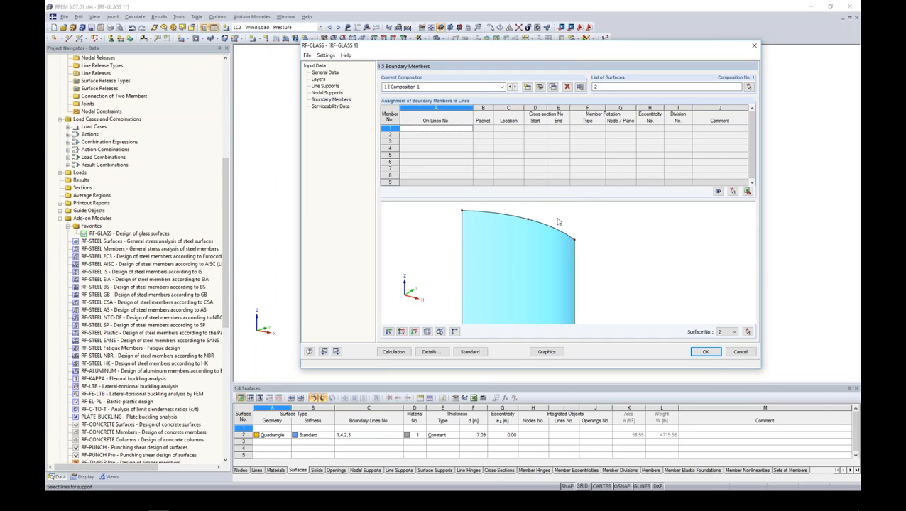
pyautogui.click(469, 128)
pyautogui.moveTo(554, 120); pyautogui.dragTo(566, 194, button='middle')
pyautogui.click(515, 123)
pyautogui.click(143, 83)
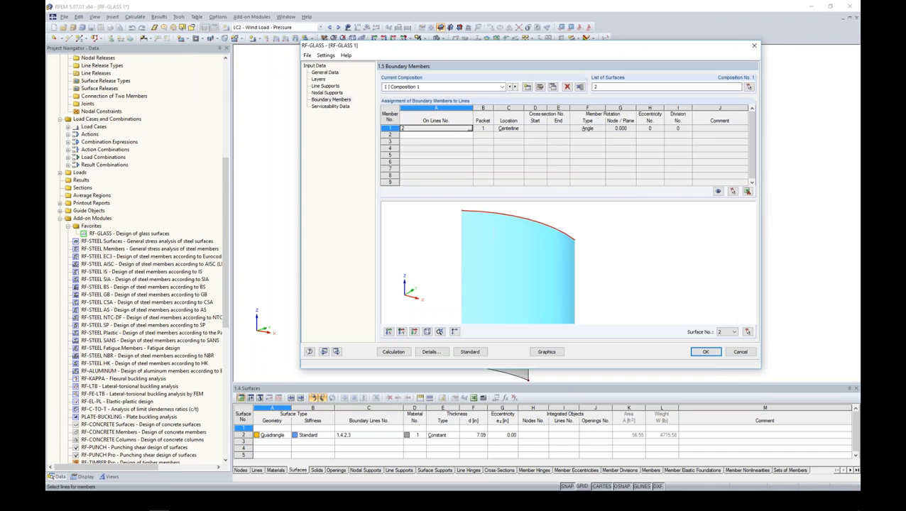
# Keep the boundary member's location at Centerline and select the AISC 14 rolled channel C 3x5 as its start cross-section, with the favorites filter off.
pyautogui.click(504, 129)
pyautogui.click(520, 128)
pyautogui.click(508, 134)
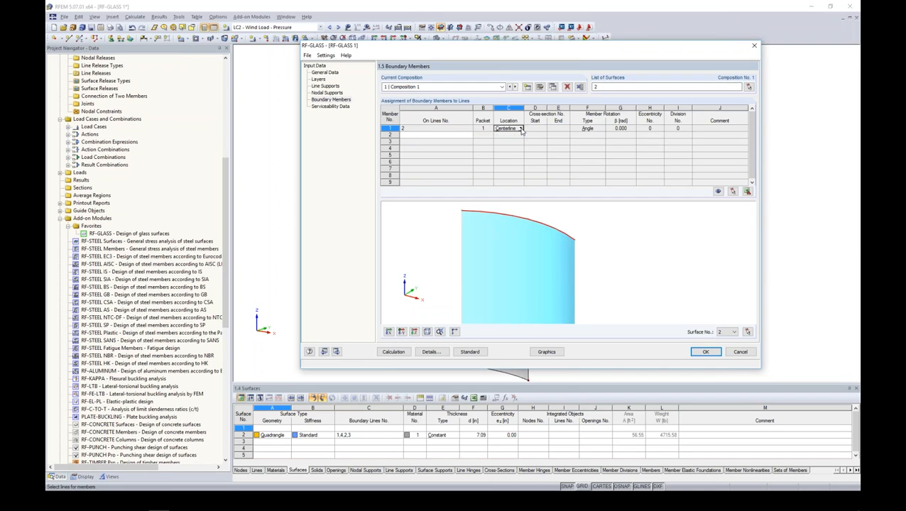
pyautogui.click(533, 130)
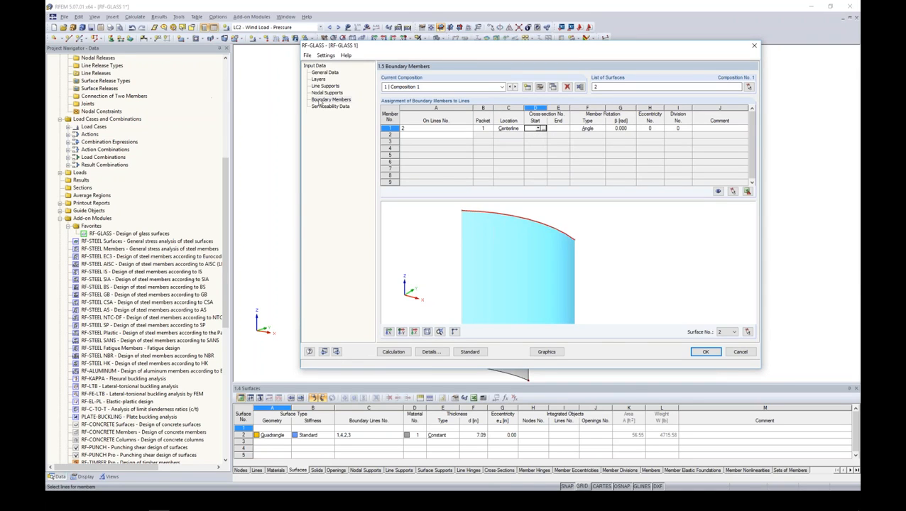
pyautogui.click(539, 129)
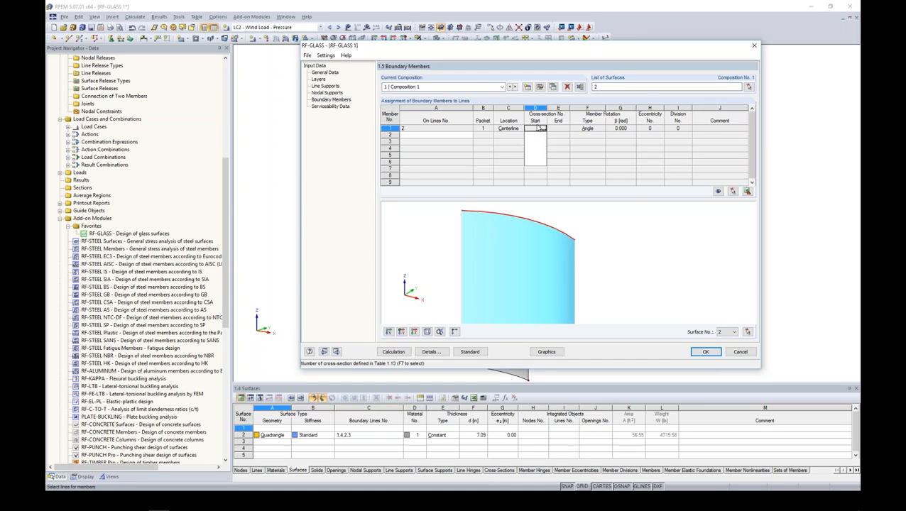
pyautogui.click(545, 132)
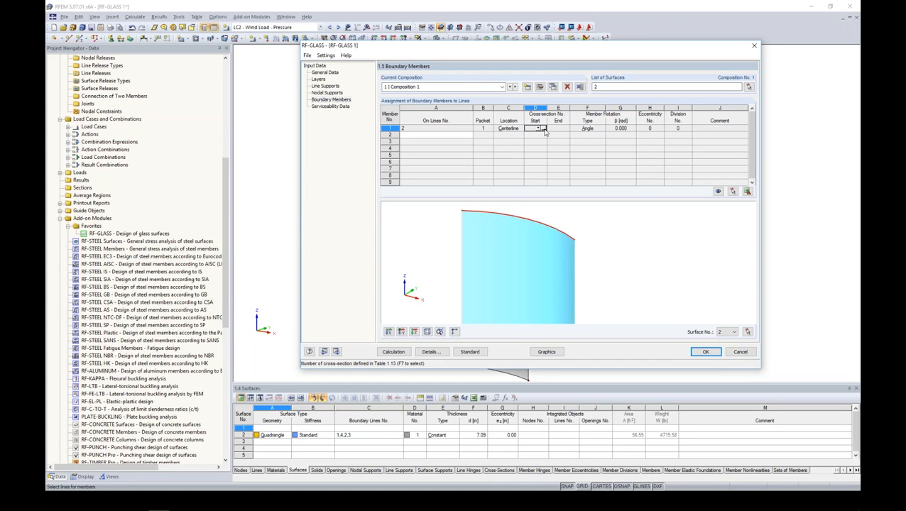
pyautogui.click(543, 130)
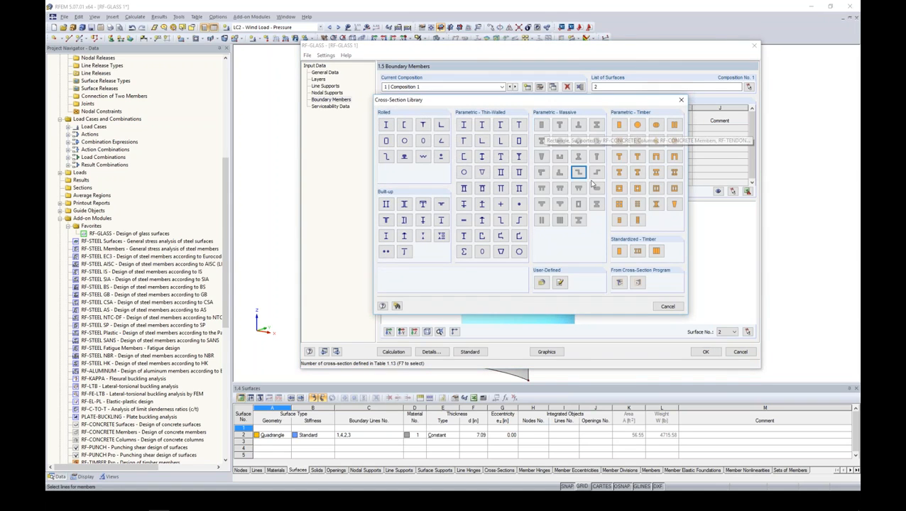
pyautogui.click(405, 126)
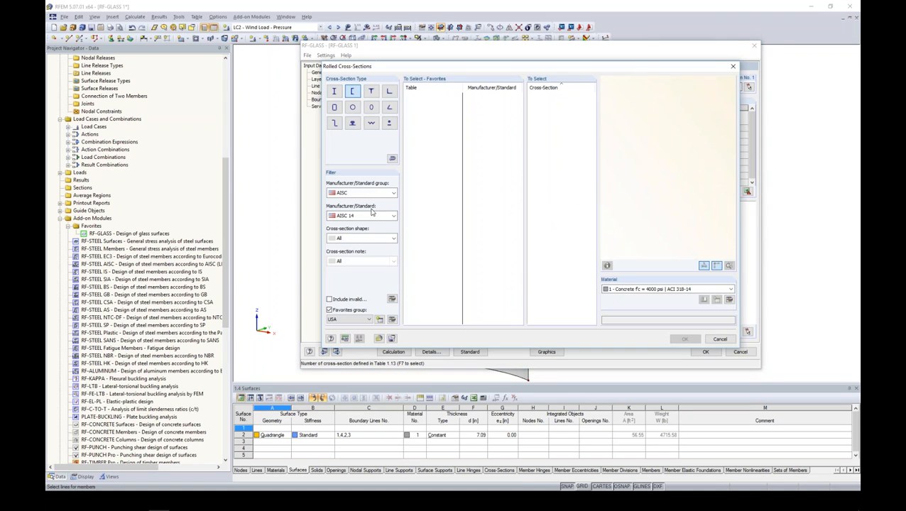
pyautogui.click(329, 310)
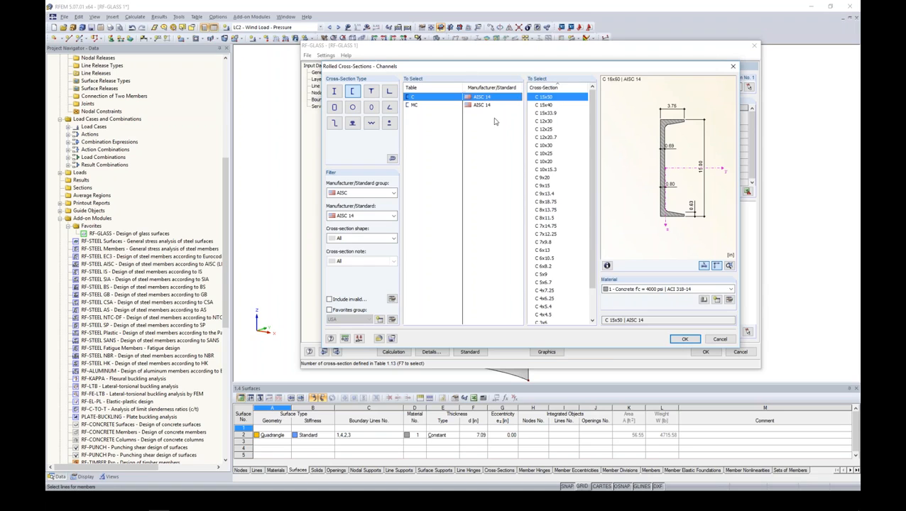
pyautogui.moveTo(591, 192); pyautogui.dragTo(591, 221)
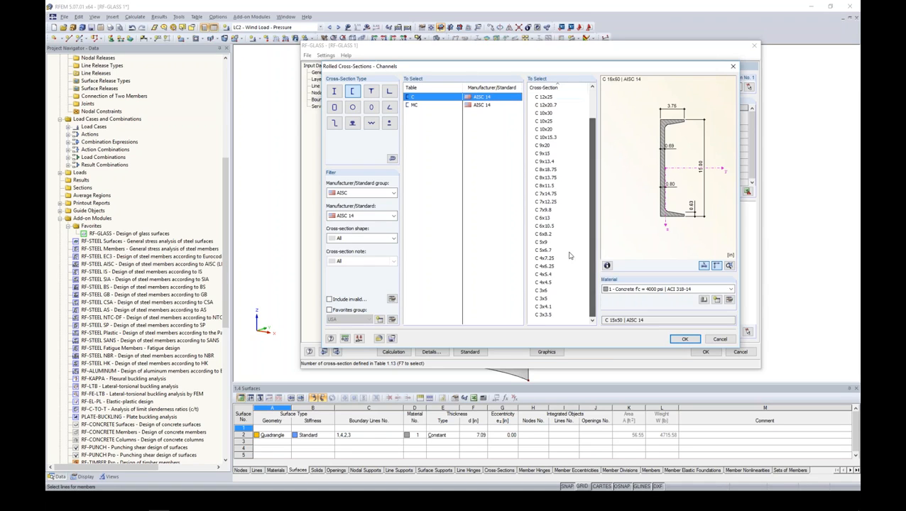
pyautogui.click(556, 299)
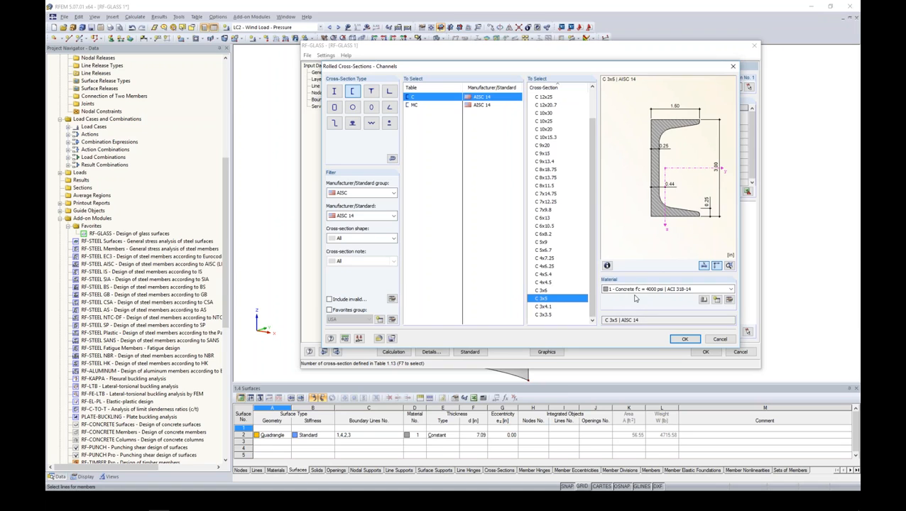
# Change the cross-section's material to Aluminum 6063-T6 (Extrusions & Pipe) from the USA favorites and apply the channel to the boundary member.
pyautogui.click(730, 299)
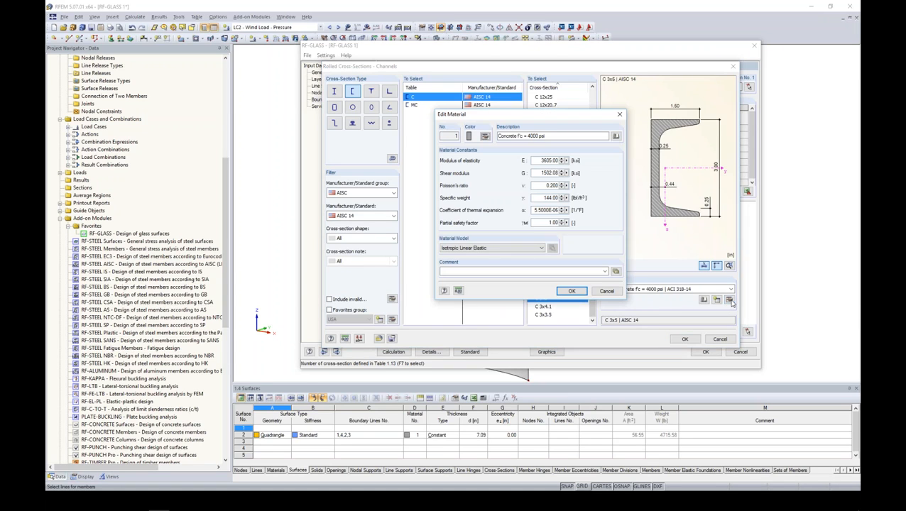
pyautogui.click(616, 136)
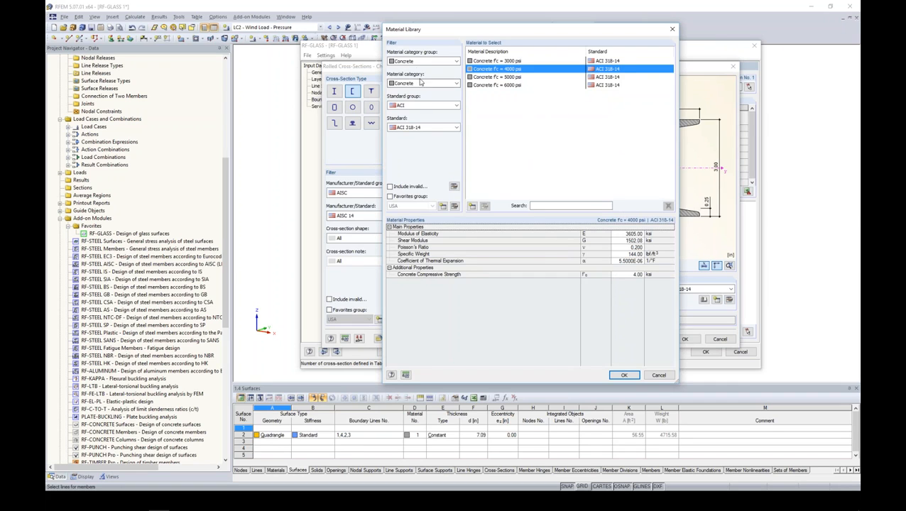
pyautogui.click(416, 64)
pyautogui.click(410, 81)
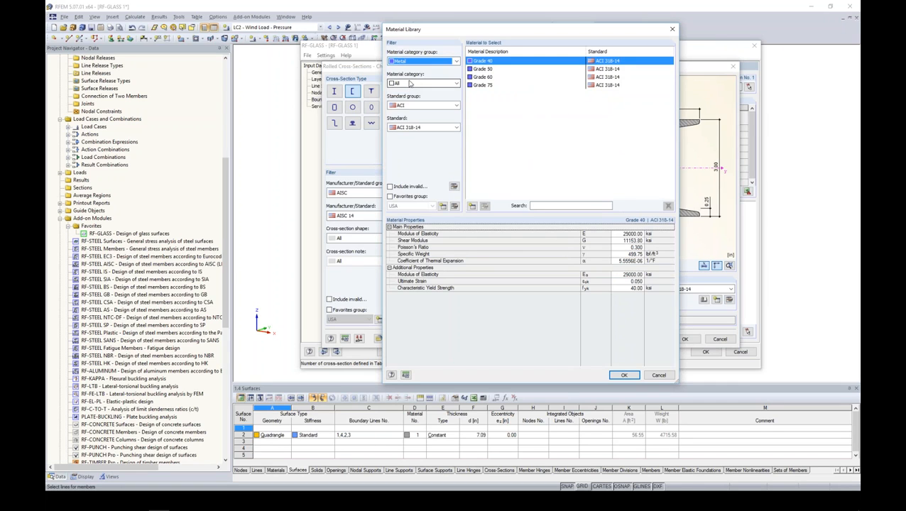
pyautogui.click(419, 84)
pyautogui.click(403, 110)
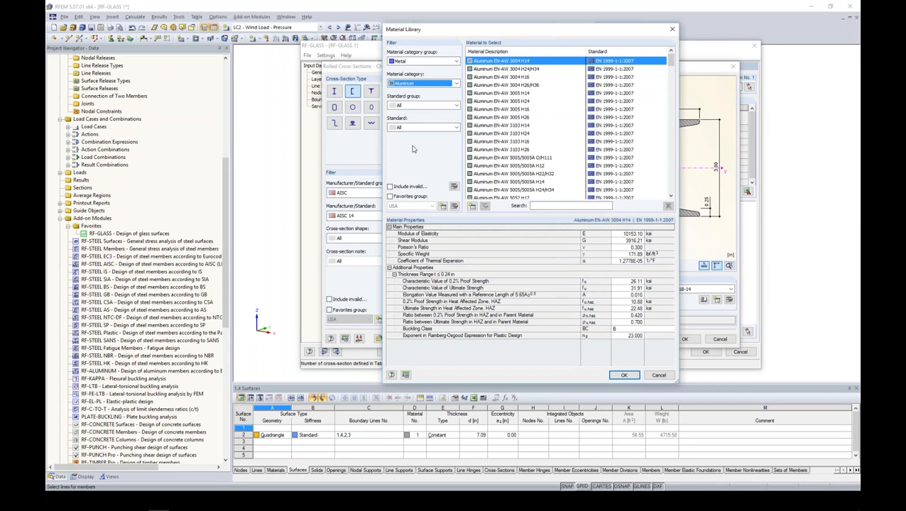
pyautogui.click(390, 196)
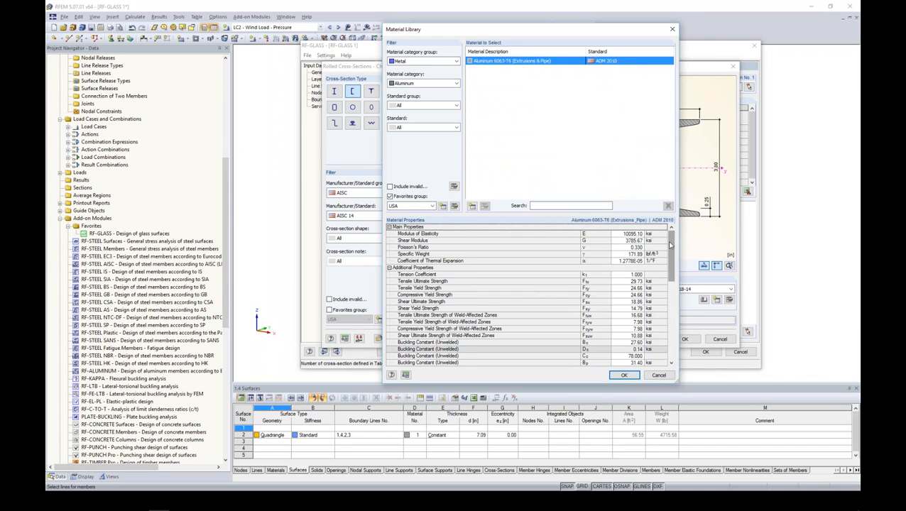
pyautogui.moveTo(673, 261); pyautogui.dragTo(668, 334)
pyautogui.scroll(10, 669, 339)
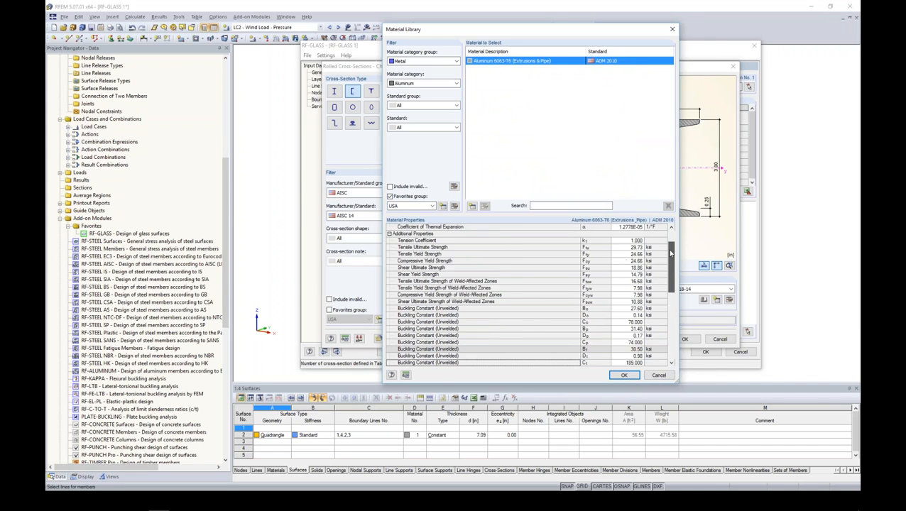
pyautogui.click(625, 375)
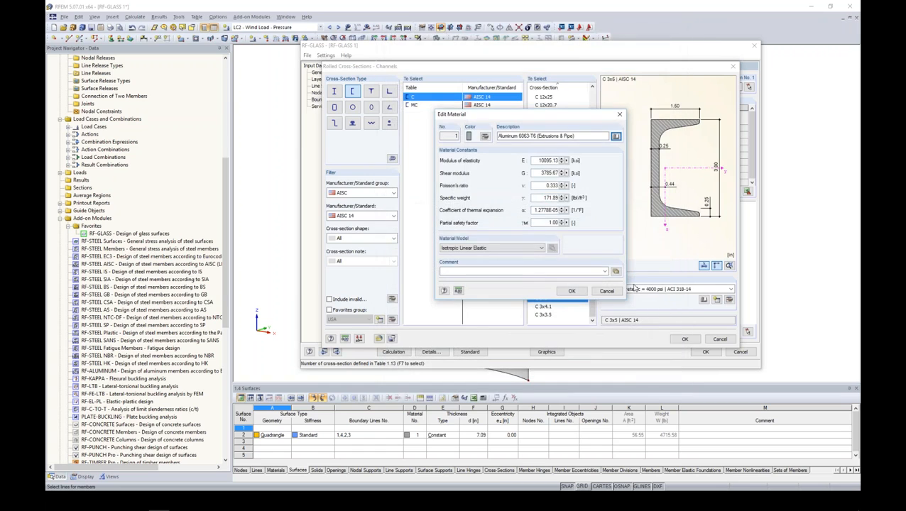
pyautogui.click(577, 294)
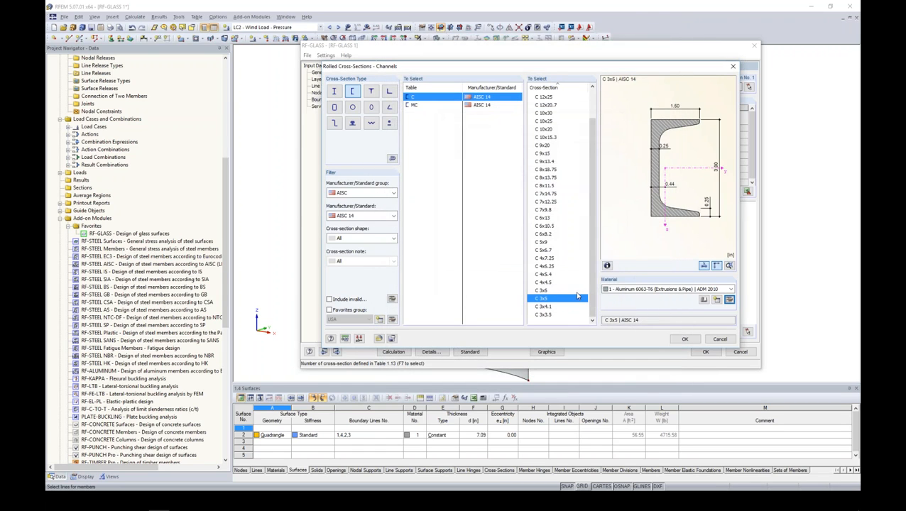
pyautogui.click(685, 338)
# Examine the channel's orientation relative to the glass at the end of the panel's upper edge.
pyautogui.scroll(5, 576, 249)
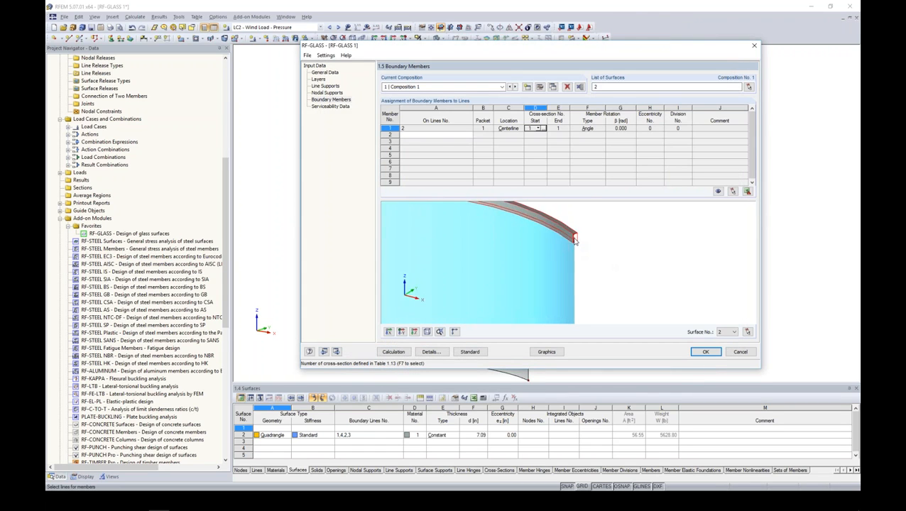
pyautogui.keyDown('ctrl'); pyautogui.moveTo(609, 268); pyautogui.dragTo(595, 241, button='middle'); pyautogui.keyUp('ctrl')
pyautogui.scroll(-1, 615, 243)
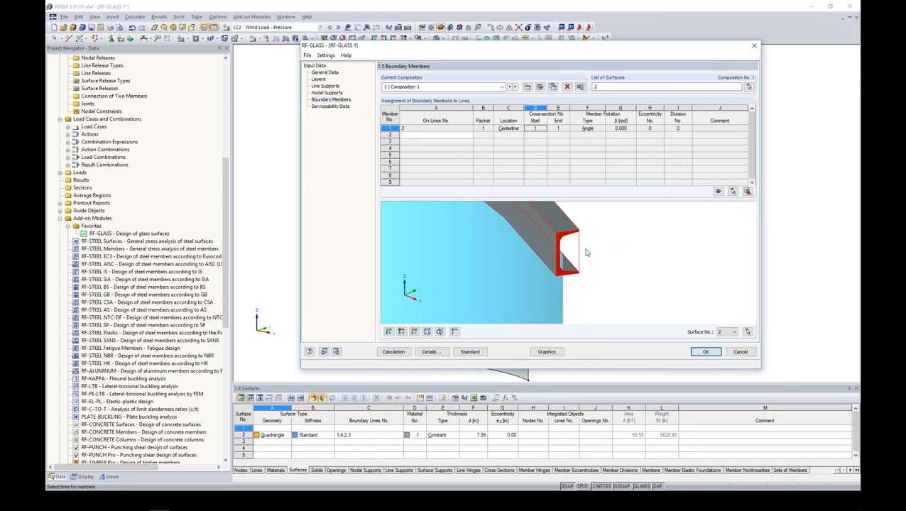
# Set the rotation angle of the boundary member on line 2 to 20 rad and check its orientation on the panel.
pyautogui.click(628, 127)
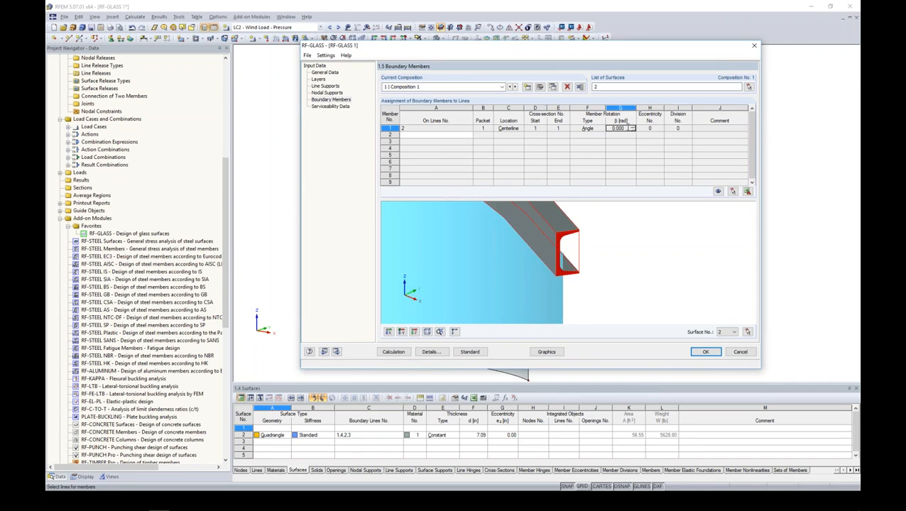
pyautogui.click(643, 130)
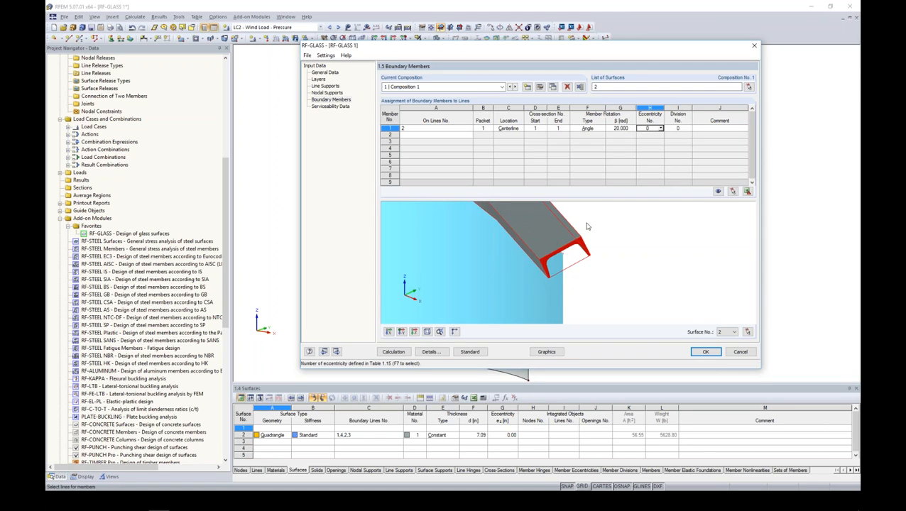
pyautogui.scroll(-2, 628, 250)
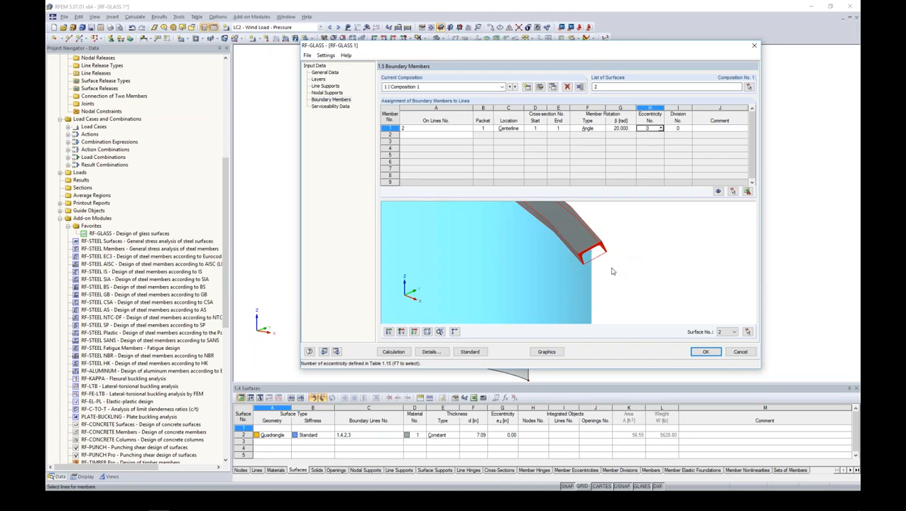
pyautogui.moveTo(618, 273); pyautogui.dragTo(629, 287, button='middle')
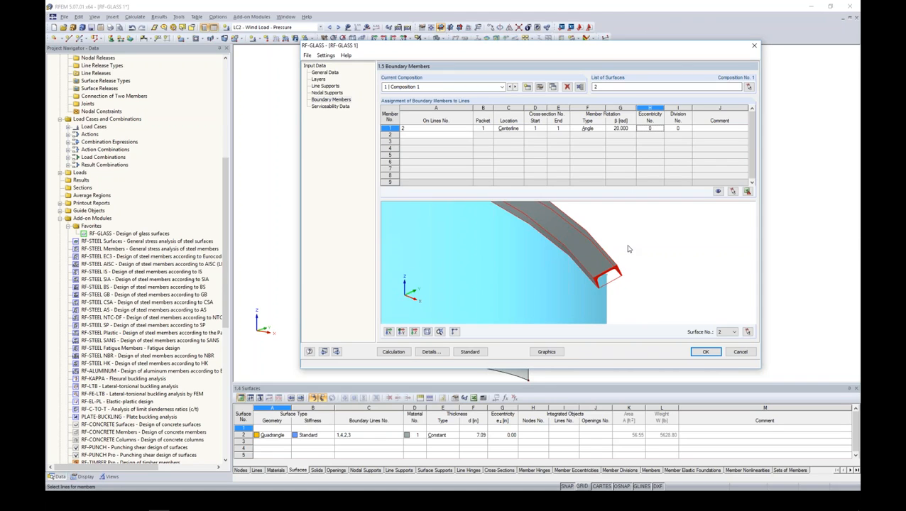
pyautogui.scroll(-1, 611, 261)
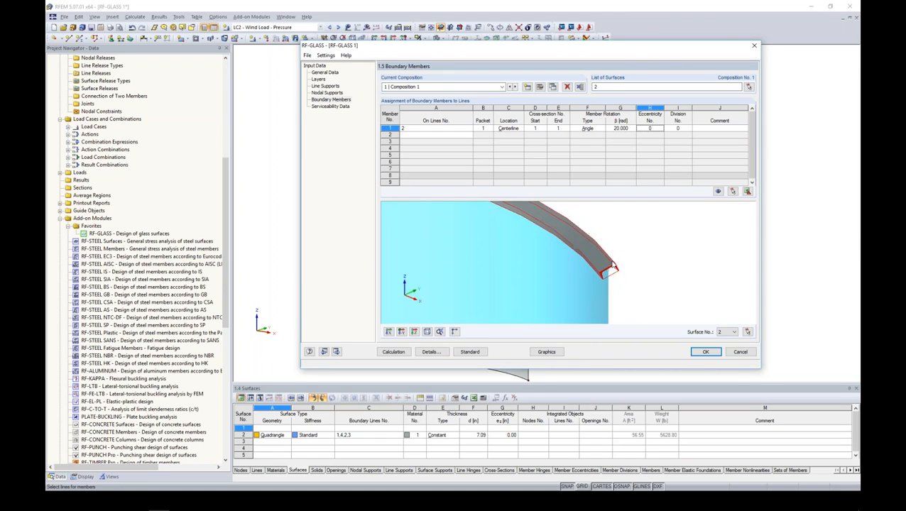
pyautogui.scroll(-1, 640, 271)
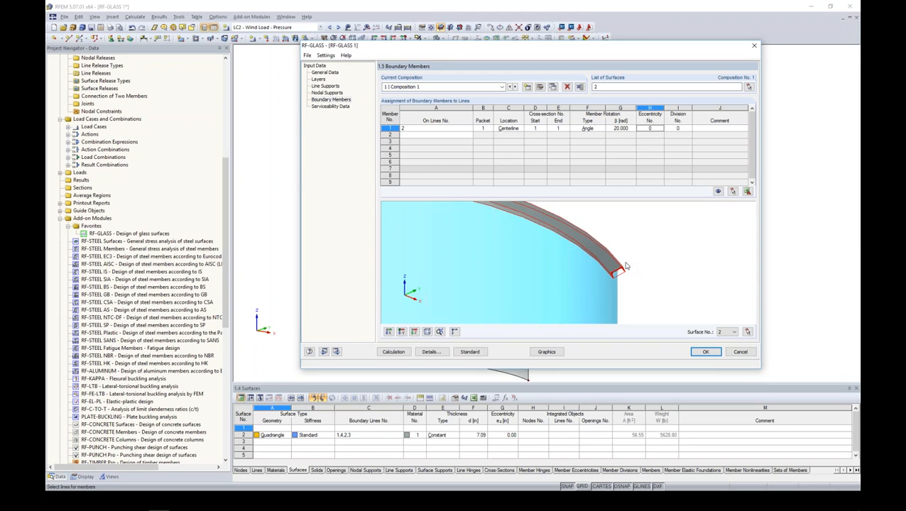
pyautogui.click(435, 127)
pyautogui.click(470, 128)
pyautogui.click(447, 170)
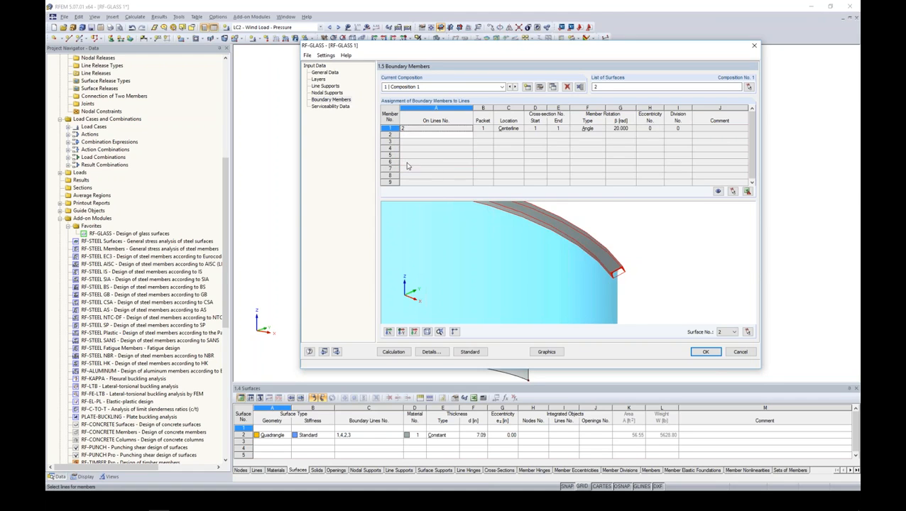
pyautogui.click(461, 168)
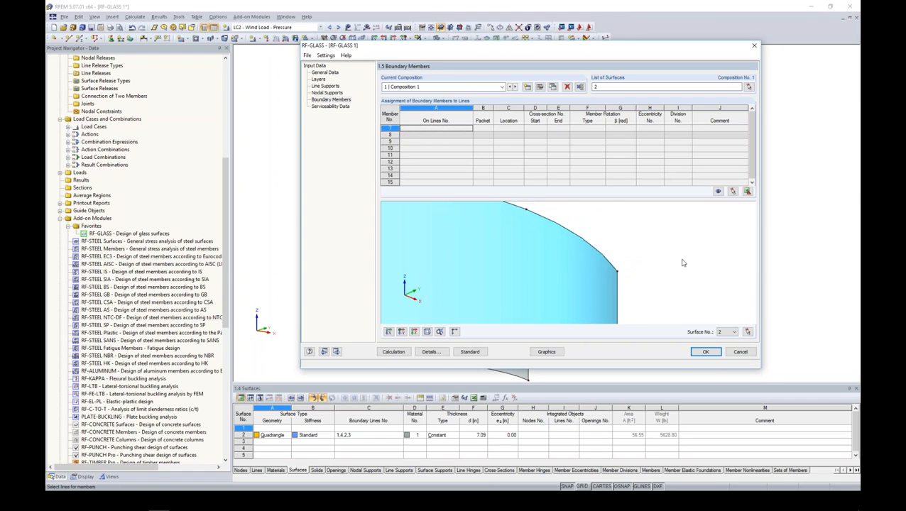
# Review the standard's serviceability deflection limits for characteristic, frequent and quasi-permanent combinations, including cantilevers.
pyautogui.click(331, 107)
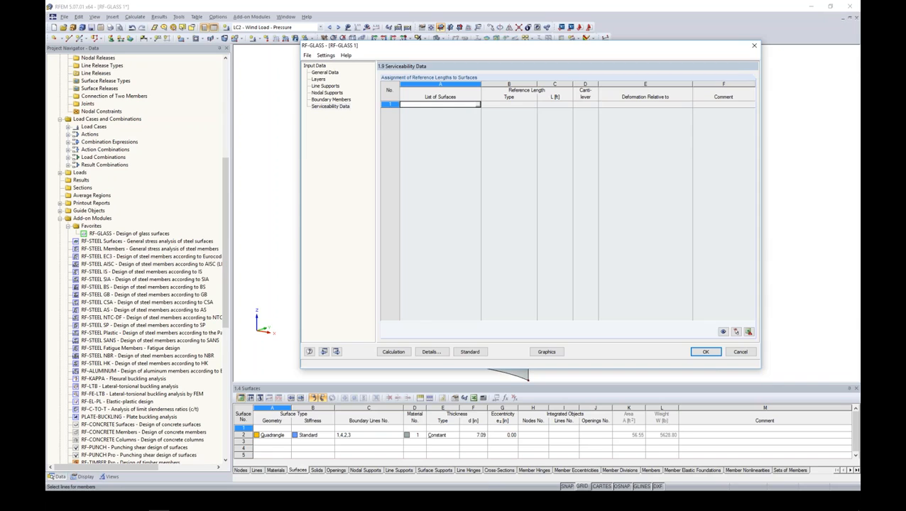
pyautogui.click(469, 353)
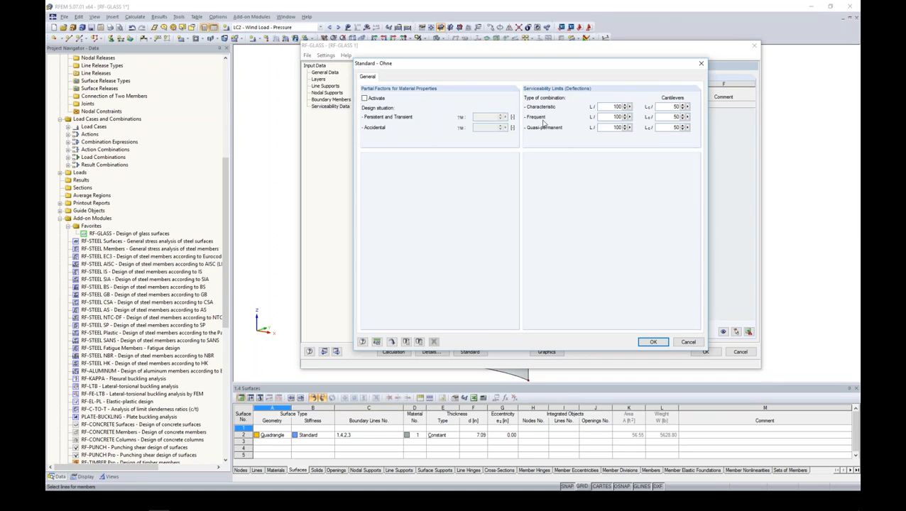
pyautogui.doubleClick(616, 116)
pyautogui.doubleClick(615, 127)
pyautogui.doubleClick(615, 107)
pyautogui.doubleClick(670, 106)
pyautogui.click(652, 342)
# Check which combination types are available for serviceability combination CO9 in the general data.
pyautogui.click(326, 72)
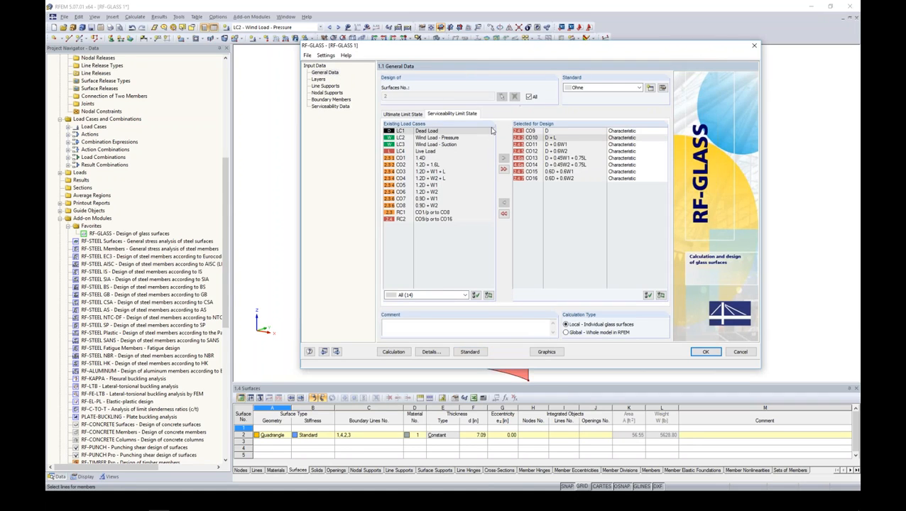
pyautogui.click(620, 132)
pyautogui.click(663, 132)
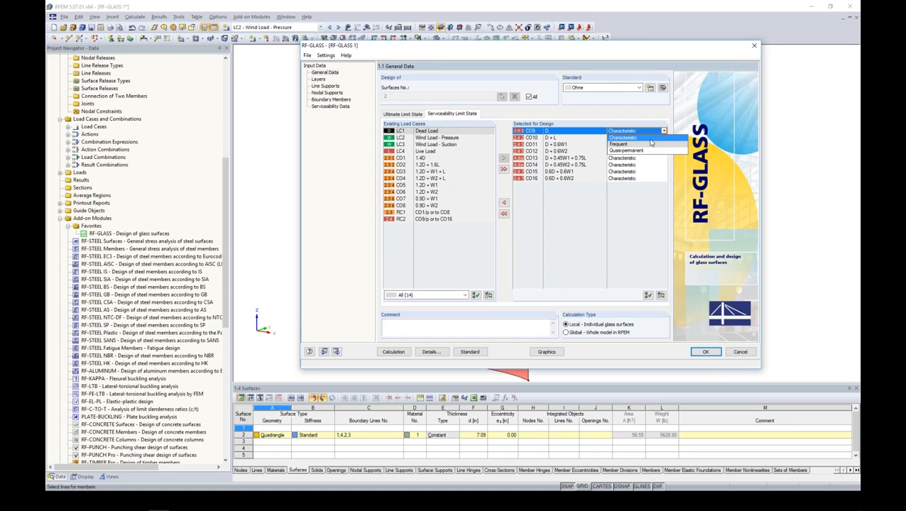
pyautogui.click(642, 115)
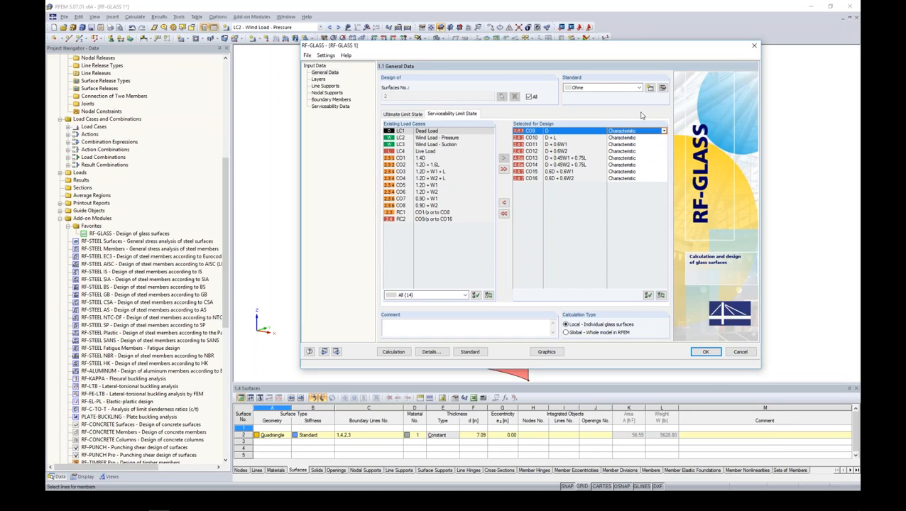
# Assign surface 2 in the serviceability data, with the minimum border line as its reference length type.
pyautogui.click(331, 107)
pyautogui.click(476, 105)
pyautogui.click(477, 106)
pyautogui.click(441, 142)
pyautogui.click(144, 84)
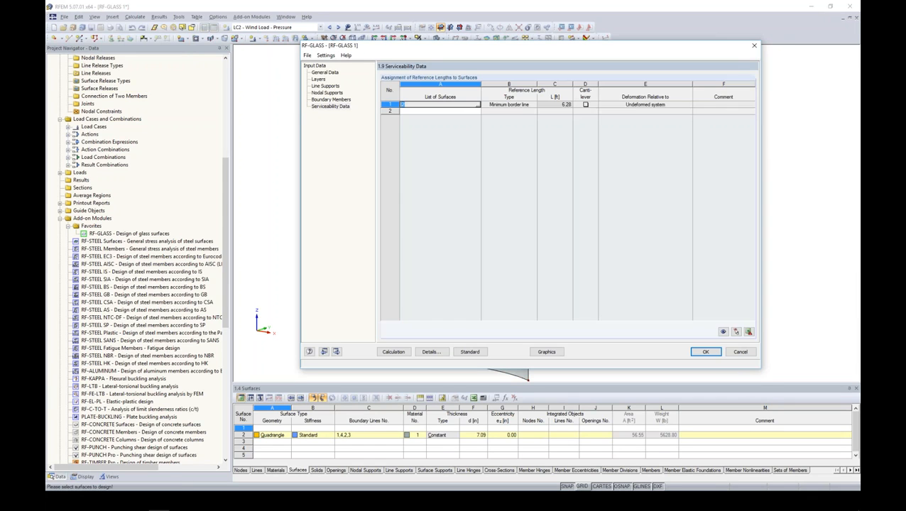
pyautogui.click(529, 105)
pyautogui.click(534, 105)
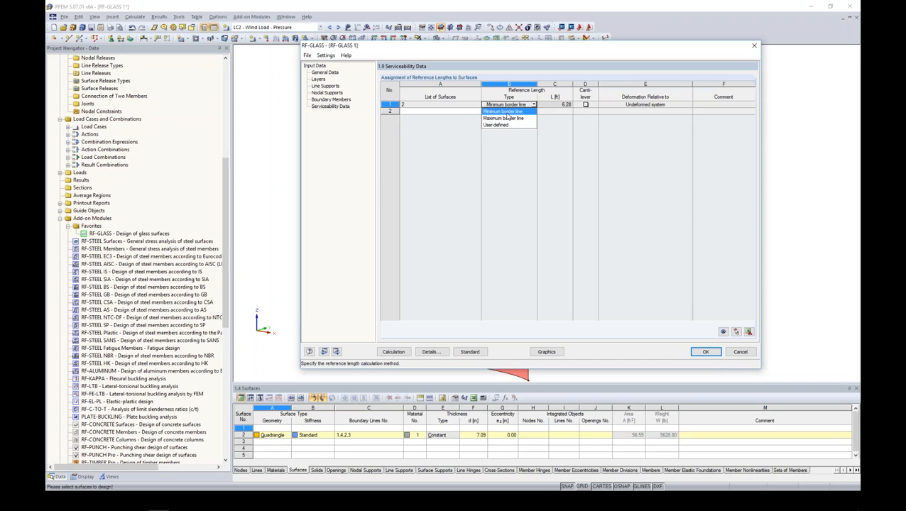
pyautogui.click(507, 112)
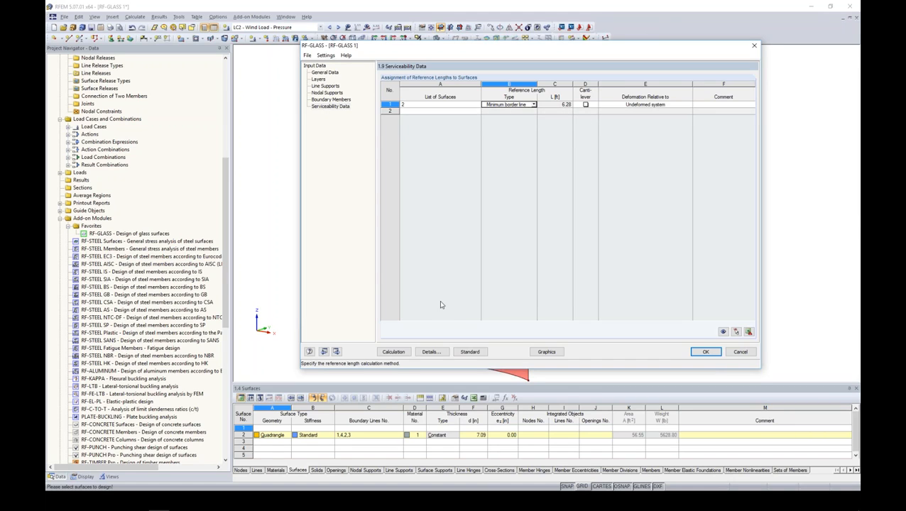
# Include the line support reactions in the displayed result windows of the design details and run the glass calculation.
pyautogui.click(430, 351)
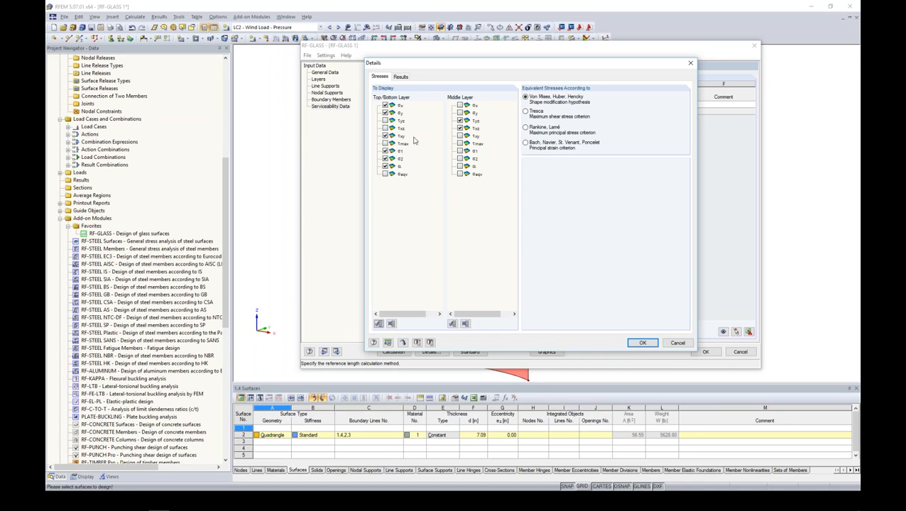
pyautogui.click(385, 105)
pyautogui.click(385, 113)
pyautogui.click(401, 76)
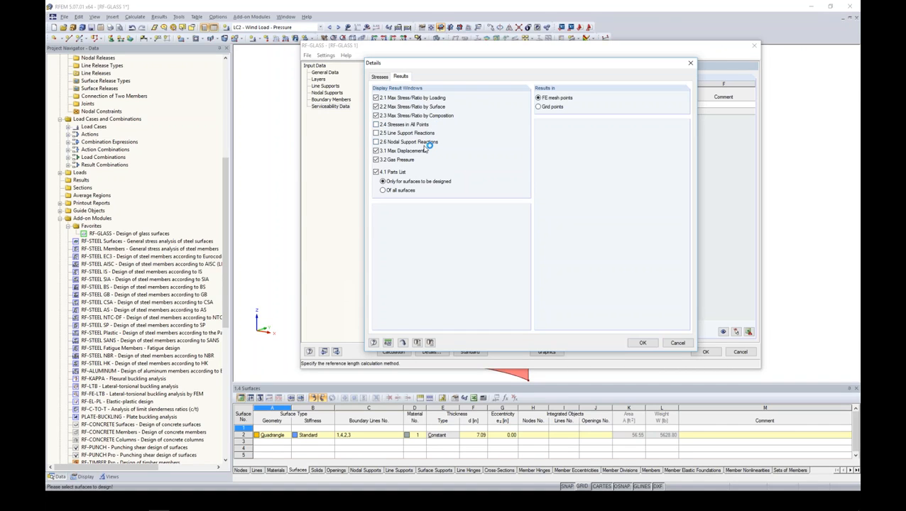
pyautogui.click(375, 133)
pyautogui.click(643, 344)
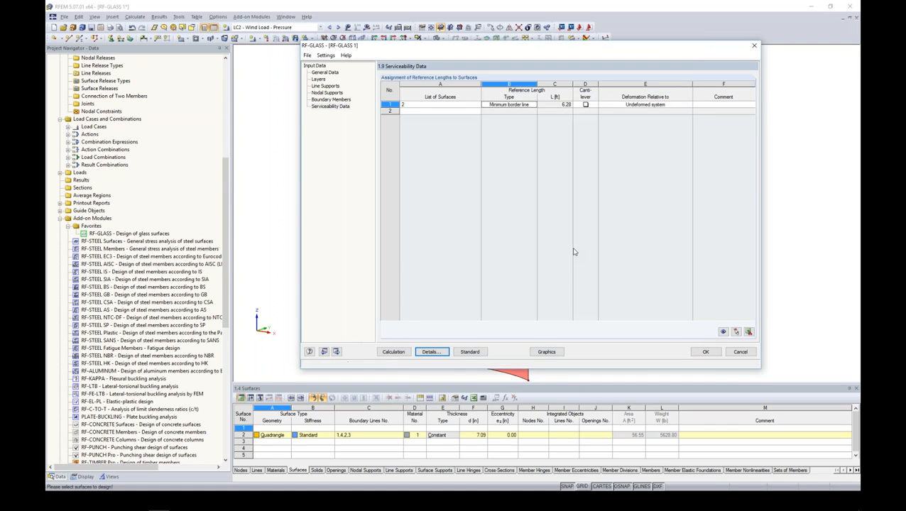
pyautogui.click(393, 351)
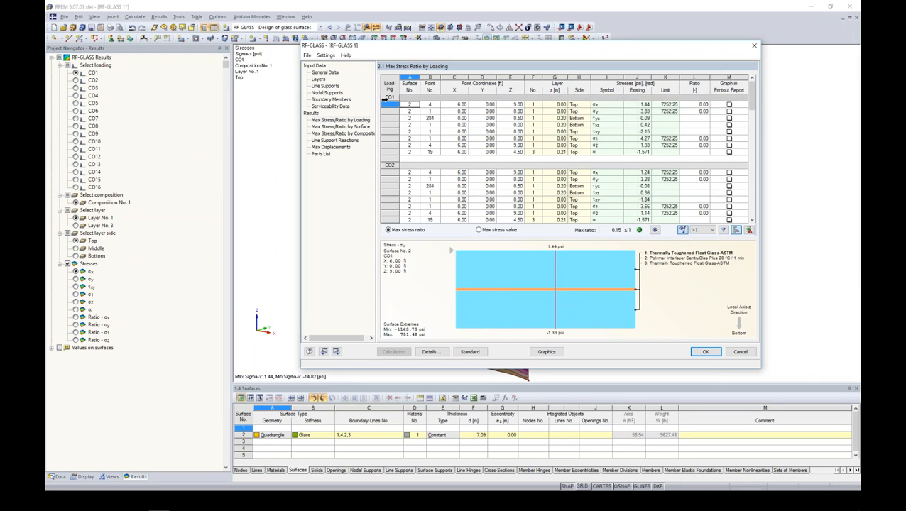
# Examine the maximum stress ratios of the glass panel by loading, by surface and by composition.
pyautogui.scroll(-2, 404, 141)
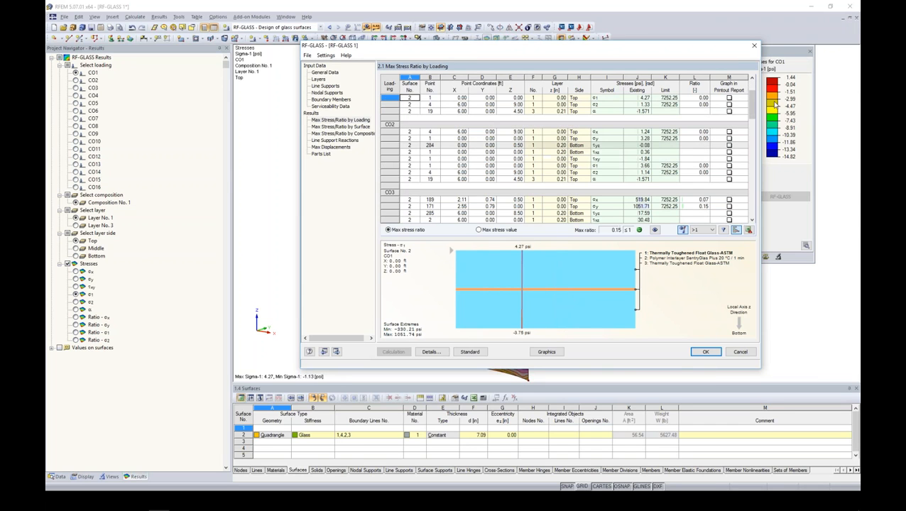
pyautogui.scroll(-5, 448, 182)
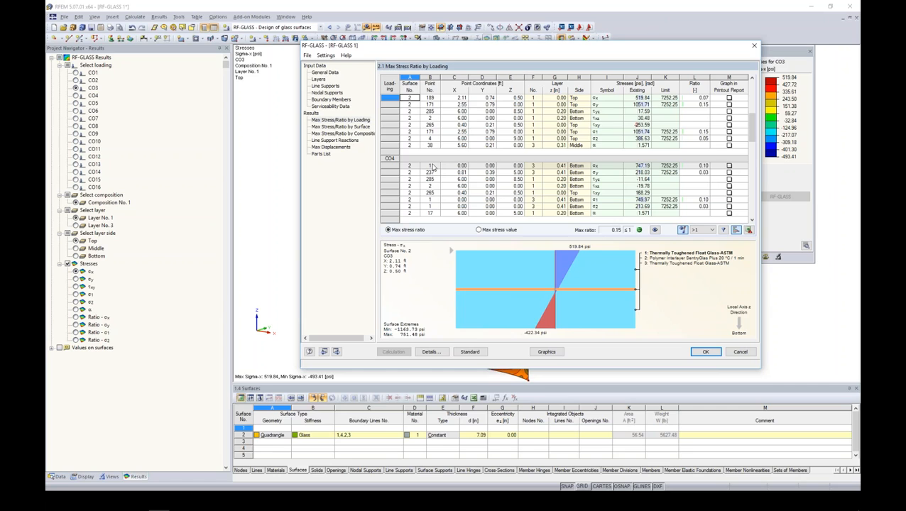
pyautogui.click(340, 127)
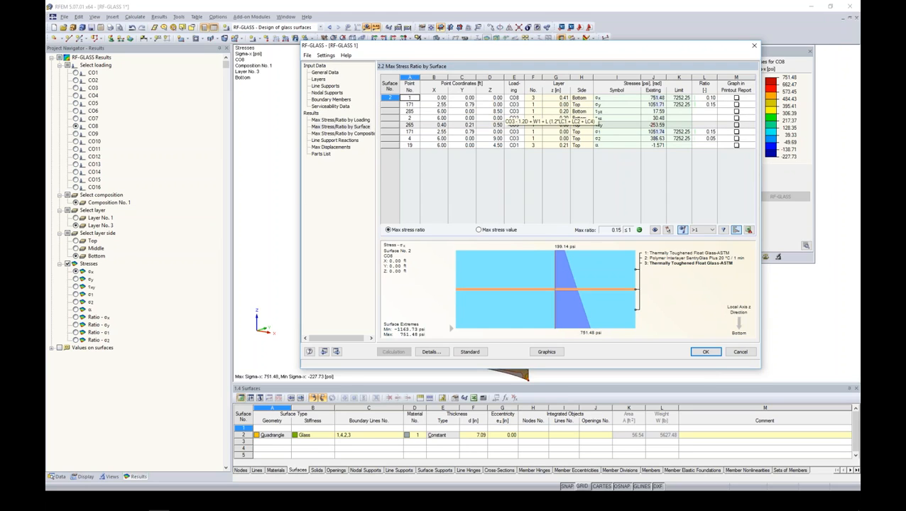
pyautogui.click(366, 135)
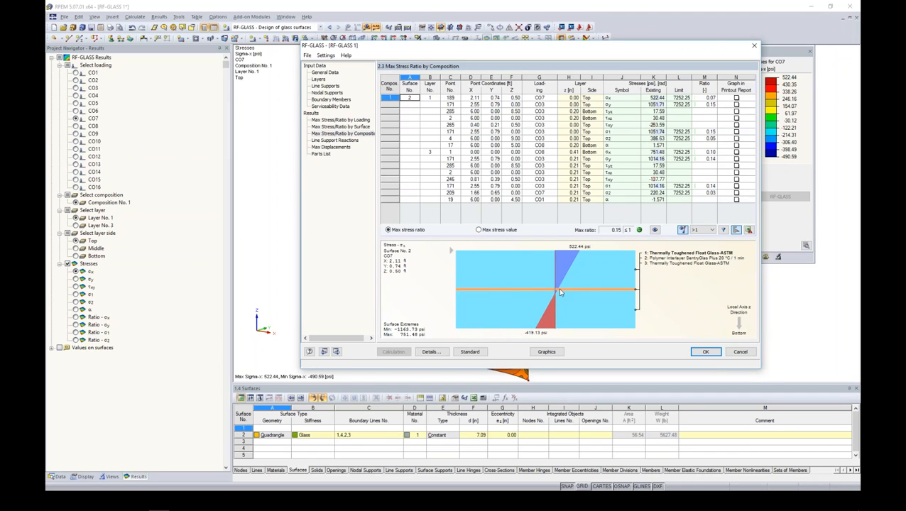
# Review the line support reactions, the maximum displacements and the parts list of the panel.
pyautogui.click(334, 140)
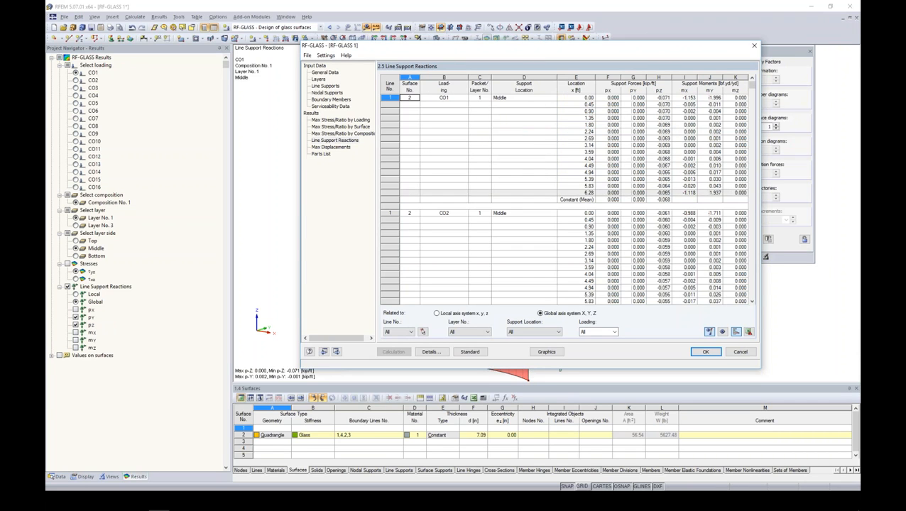
pyautogui.click(324, 147)
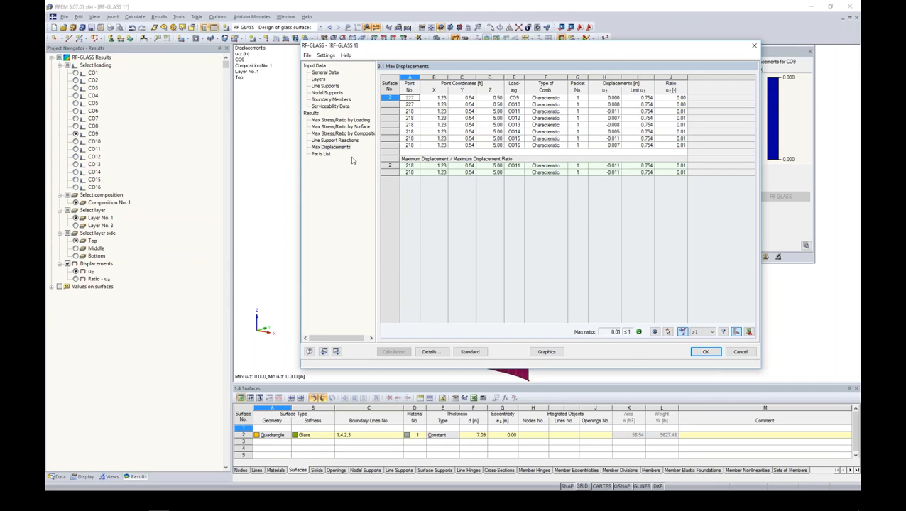
pyautogui.click(321, 153)
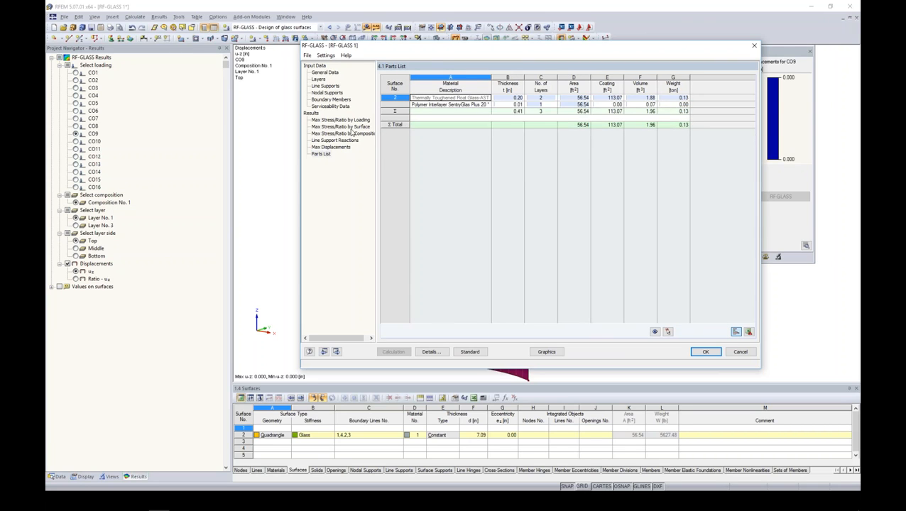
# Show the stress results by surface graphically on the panel with a smooth color transition.
pyautogui.click(351, 127)
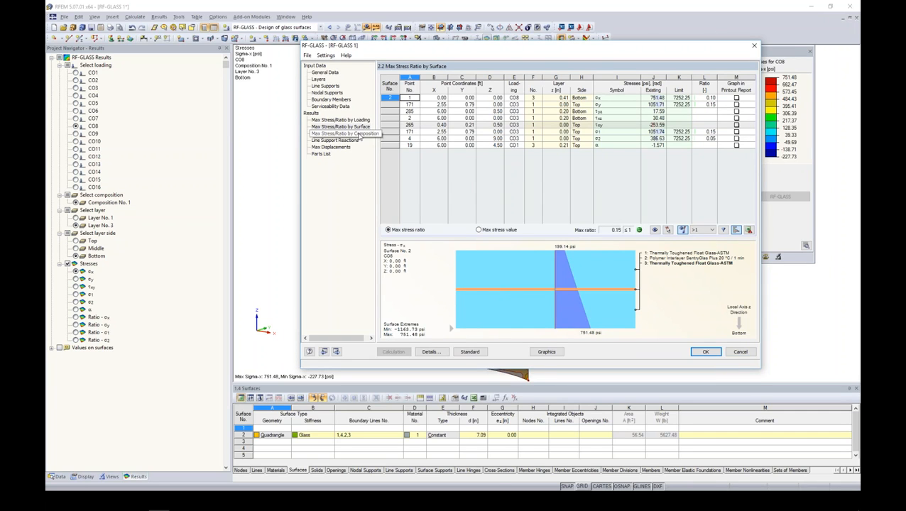
pyautogui.click(546, 353)
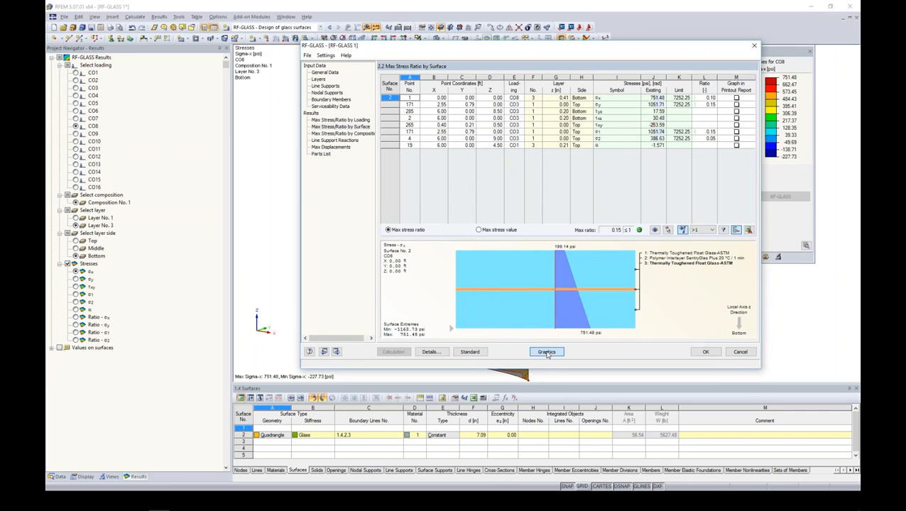
pyautogui.moveTo(580, 259); pyautogui.dragTo(547, 216, button='middle')
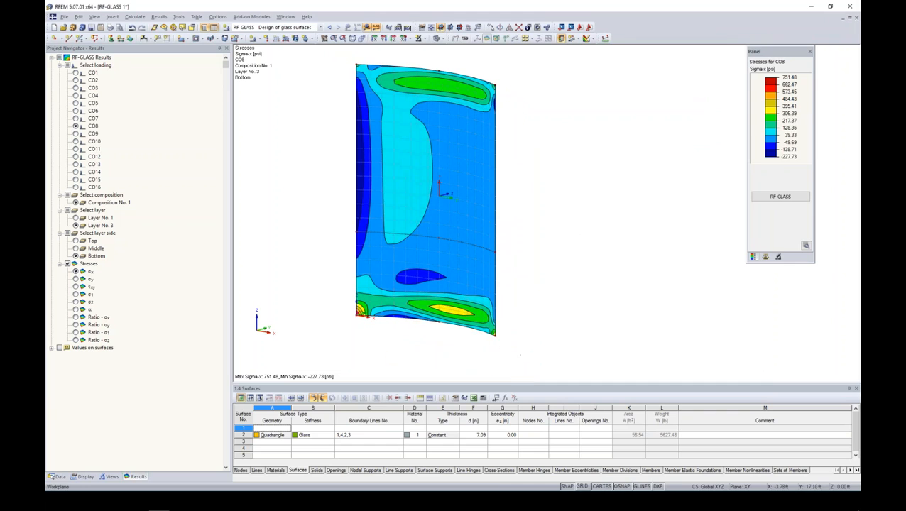
pyautogui.click(806, 245)
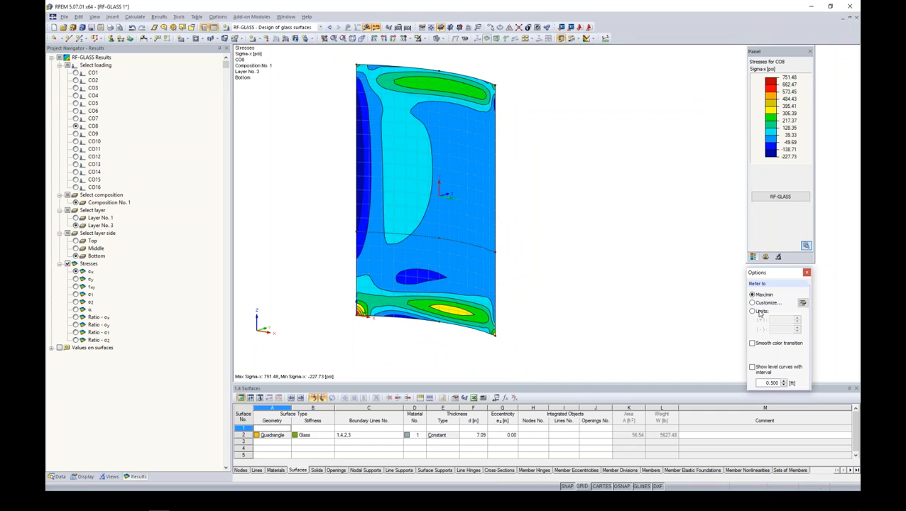
pyautogui.click(752, 343)
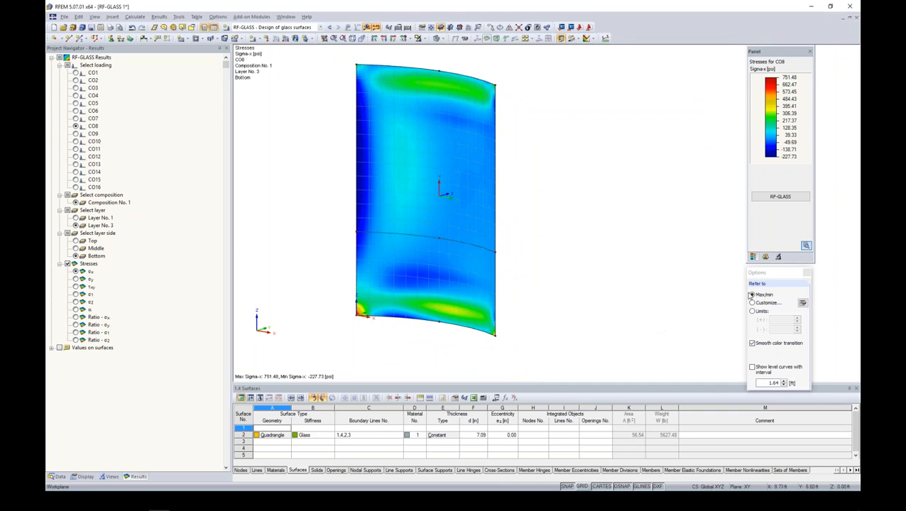
pyautogui.click(807, 273)
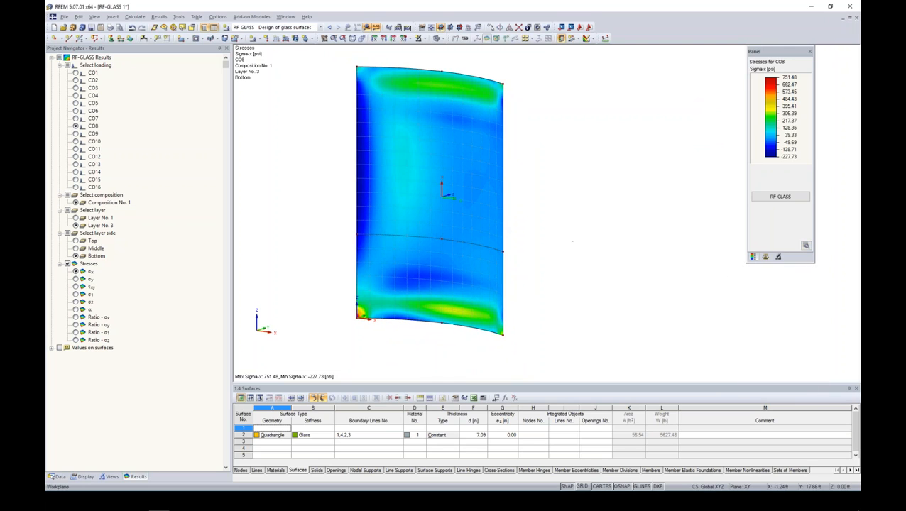
# Examine the σy, τxy, σ1, σ2 and α stress distributions on the bottom side of layer 3 for CO8.
pyautogui.click(76, 280)
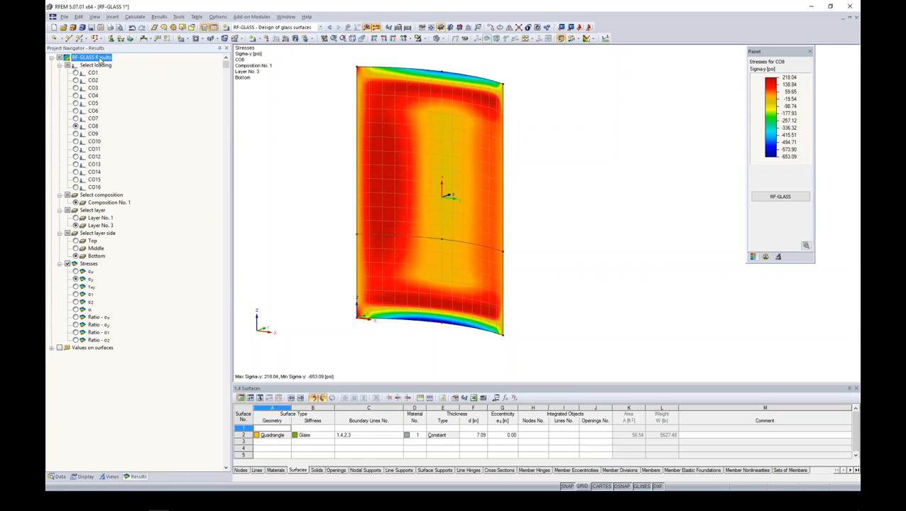
pyautogui.click(321, 27)
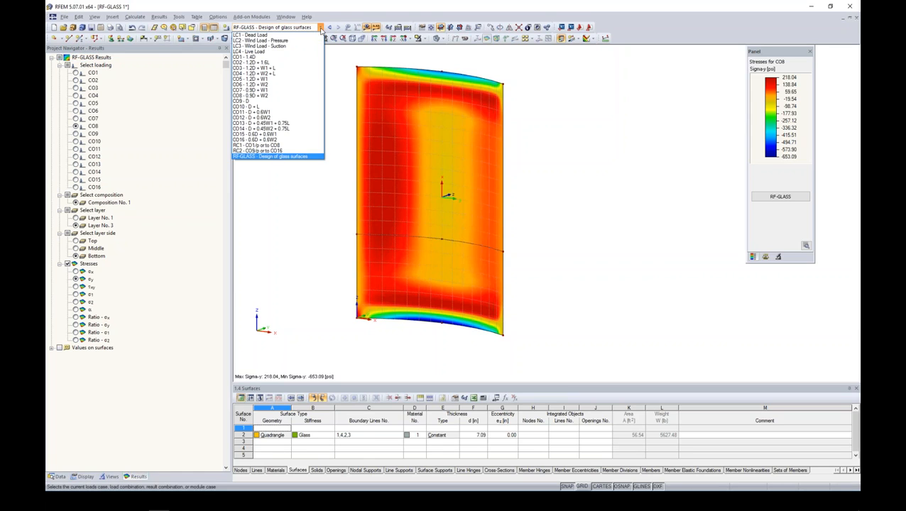
pyautogui.click(252, 157)
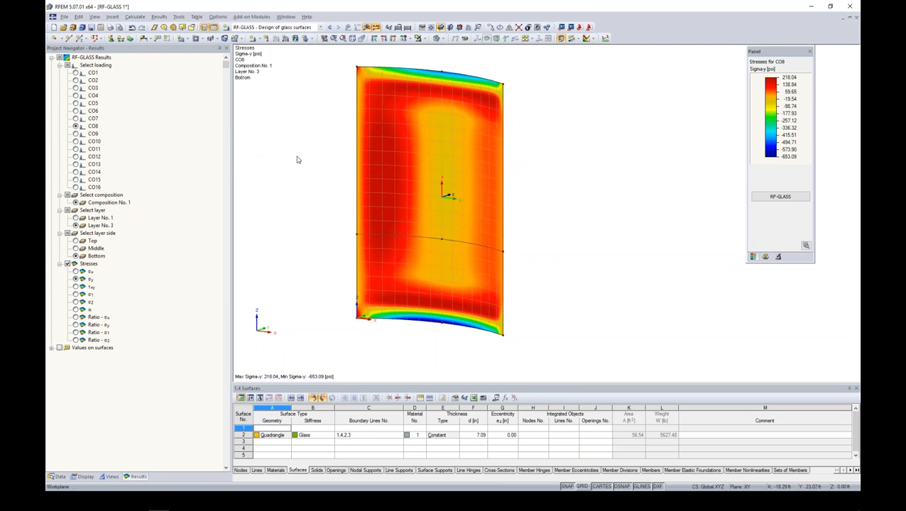
pyautogui.click(780, 197)
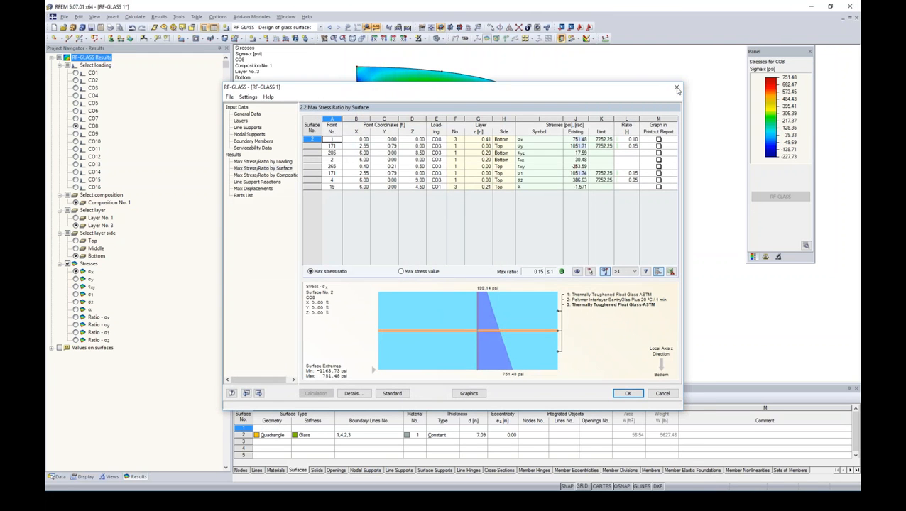
pyautogui.click(676, 89)
pyautogui.click(75, 280)
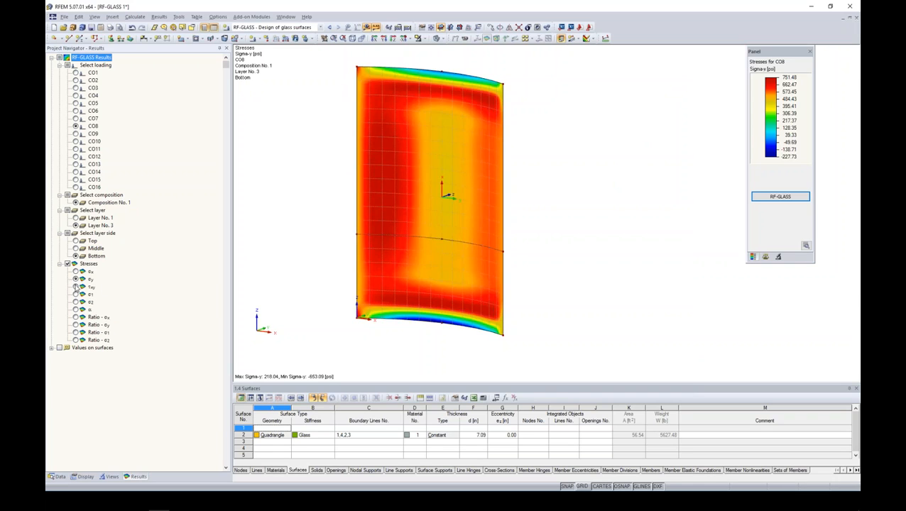
pyautogui.click(75, 287)
pyautogui.click(76, 294)
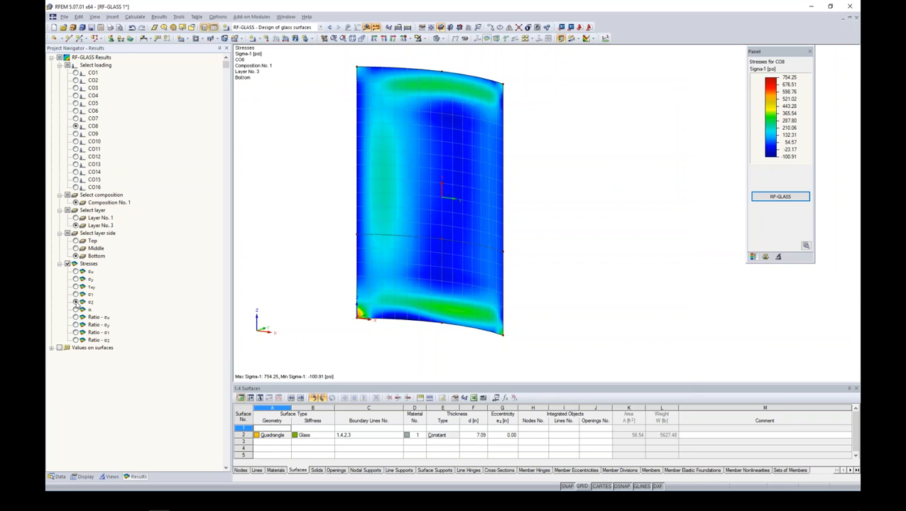
pyautogui.click(75, 302)
pyautogui.click(75, 309)
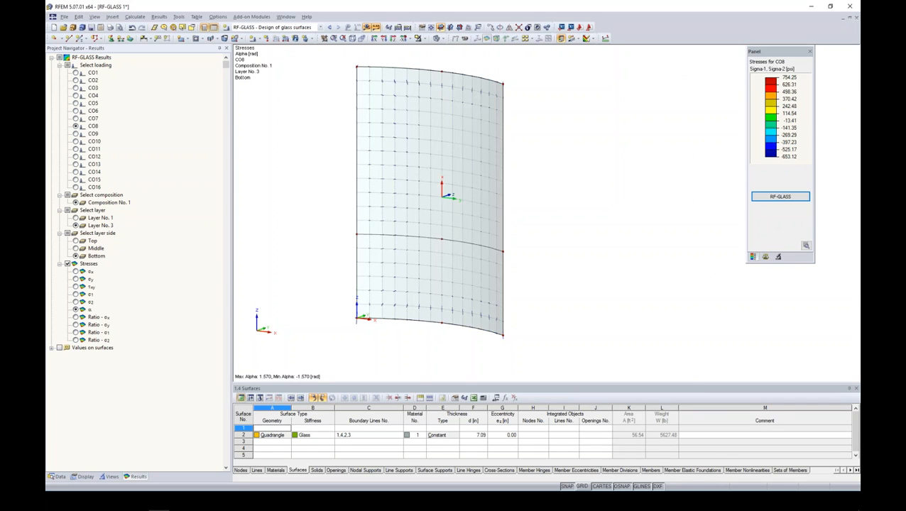
pyautogui.click(75, 287)
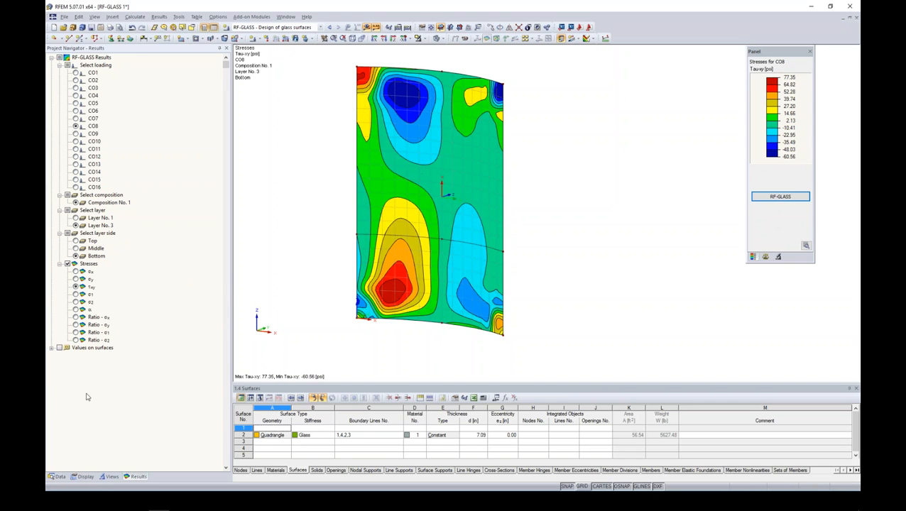
# Save the model and delete all data of the RF-GLASS add-on module.
pyautogui.click(59, 476)
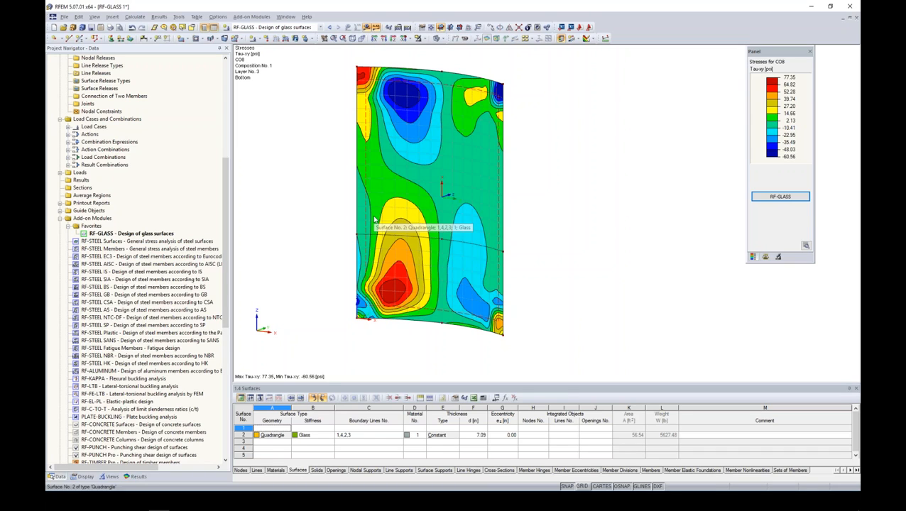
pyautogui.moveTo(552, 254); pyautogui.dragTo(522, 267, button='middle')
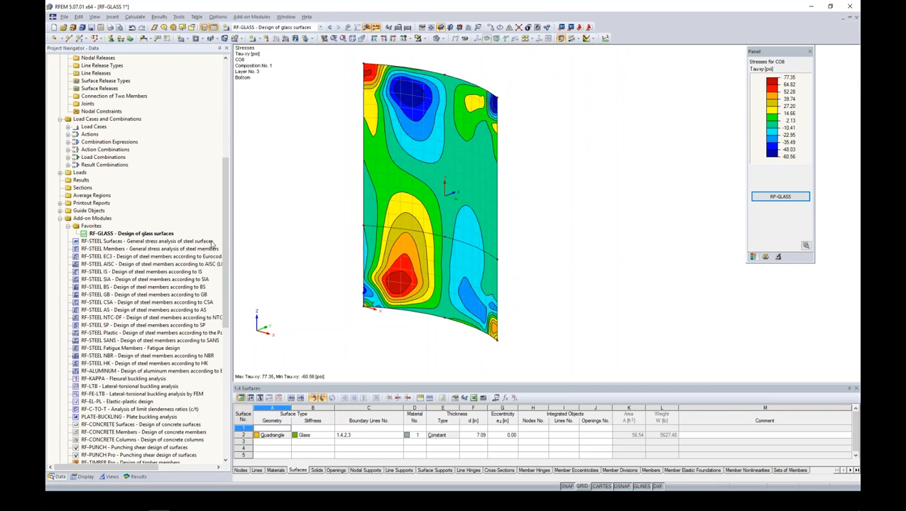
pyautogui.moveTo(224, 245); pyautogui.dragTo(227, 196)
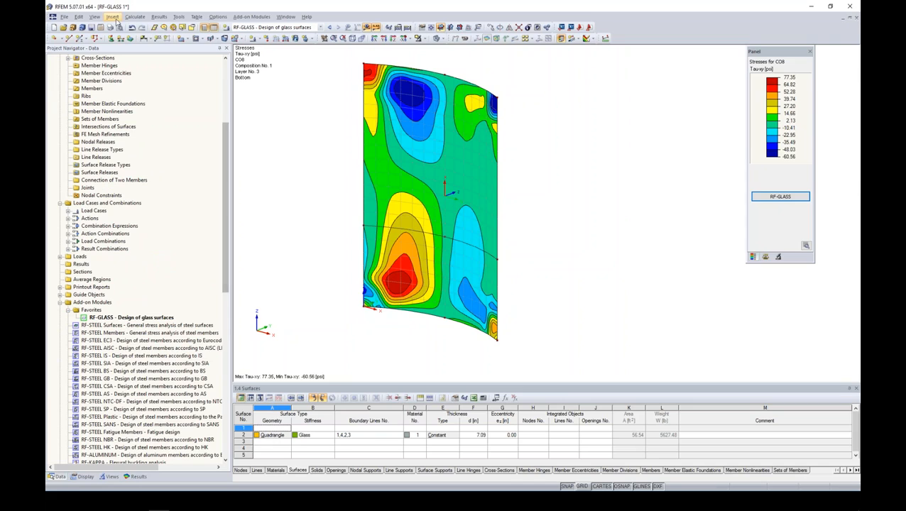
pyautogui.click(92, 27)
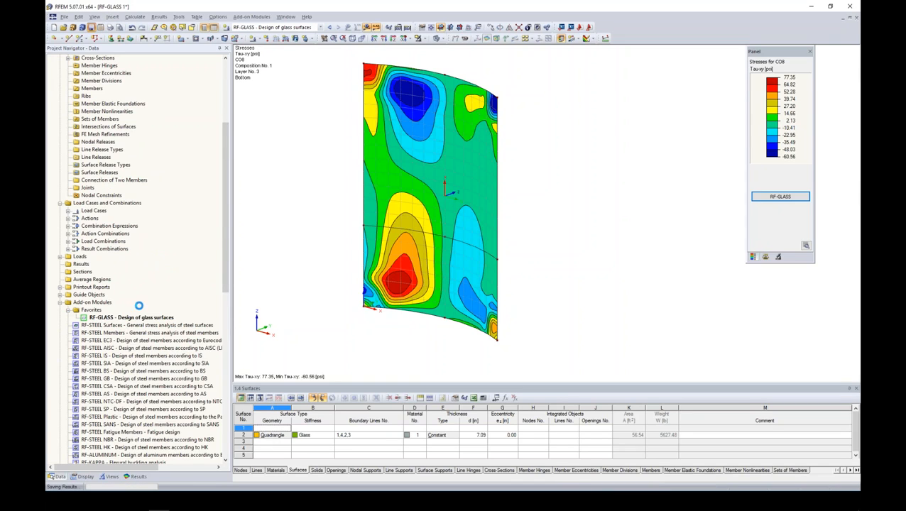
pyautogui.rightClick(99, 319)
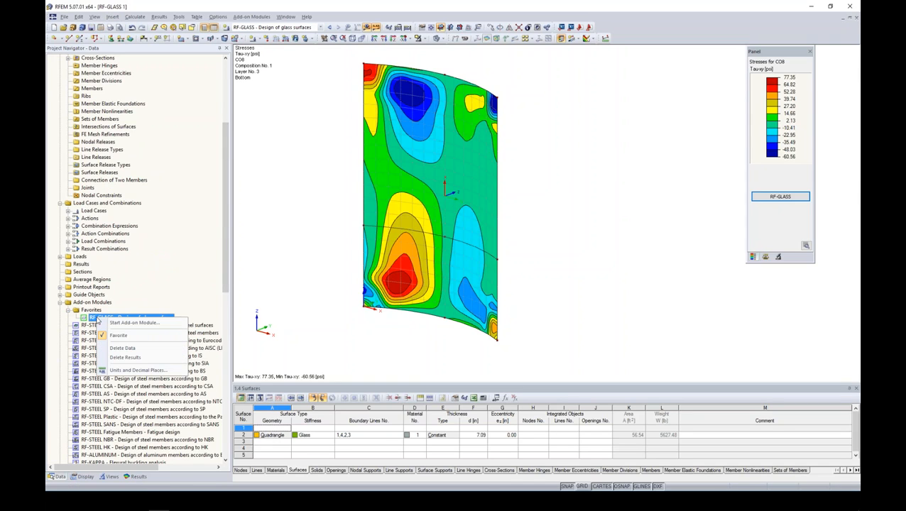
pyautogui.click(129, 349)
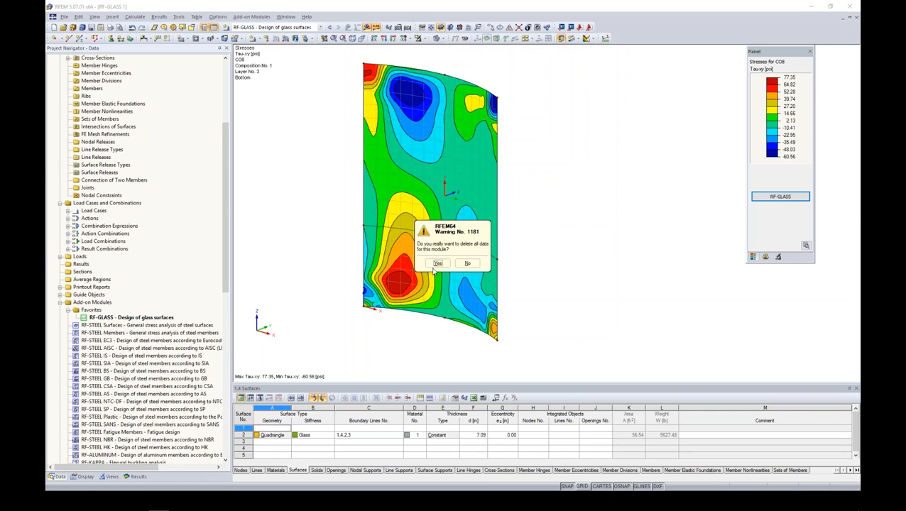
pyautogui.click(437, 264)
# Start the emptied RF-GLASS module, choose the standard Ohne in the general data and return to the model.
pyautogui.moveTo(537, 226)
pyautogui.keyDown('ctrl'); pyautogui.mouseDown(button='middle')
pyautogui.moveTo(564, 213)
pyautogui.moveTo(534, 186)
pyautogui.moveTo(535, 156)
pyautogui.moveTo(533, 211)
pyautogui.mouseUp(button='middle'); pyautogui.keyUp('ctrl')
pyautogui.doubleClick(147, 318)
pyautogui.moveTo(411, 90); pyautogui.dragTo(484, 73)
pyautogui.click(631, 114)
pyautogui.click(604, 130)
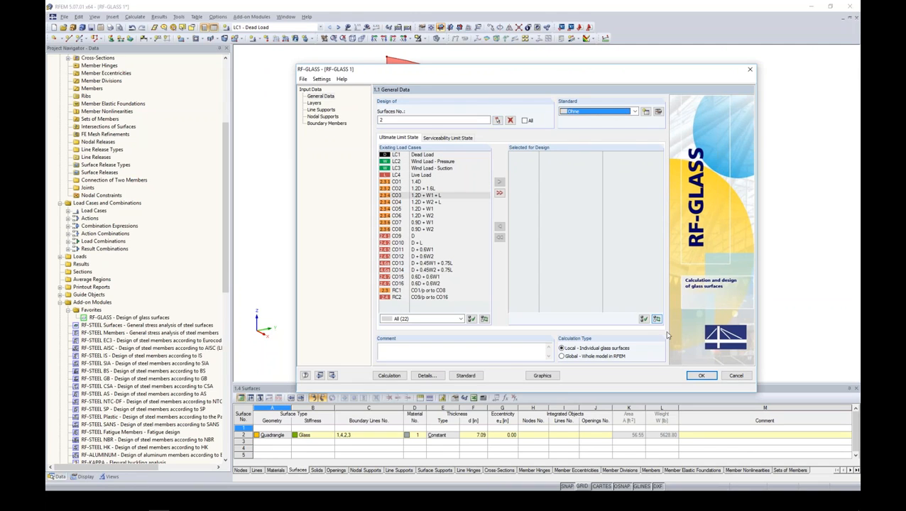
pyautogui.click(701, 376)
pyautogui.click(505, 245)
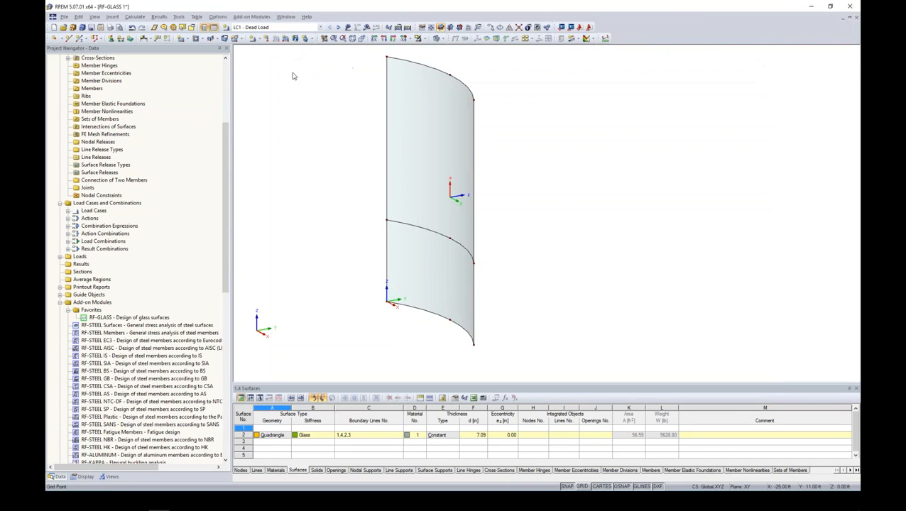
# Create load case LC5 described as Climatic Load with the action category Self-Straining Force.
pyautogui.click(254, 39)
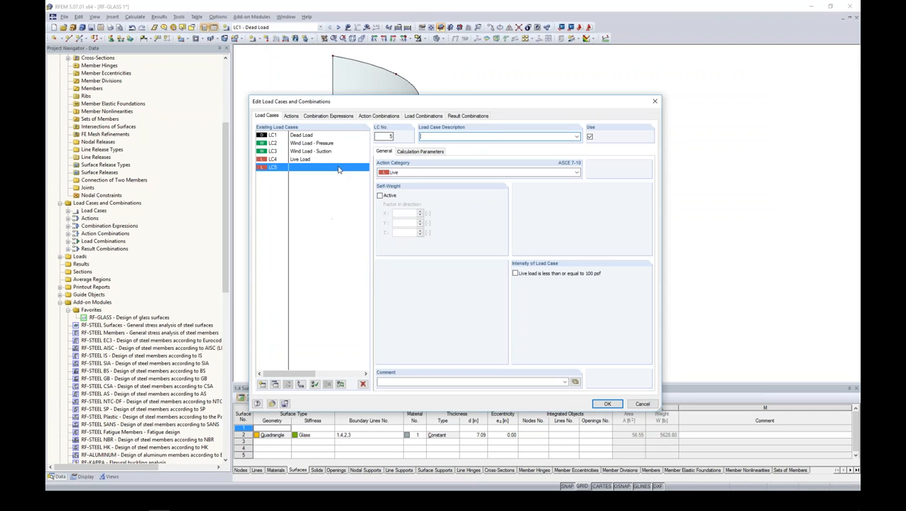
pyautogui.write('Climatic Load')
pyautogui.click(451, 172)
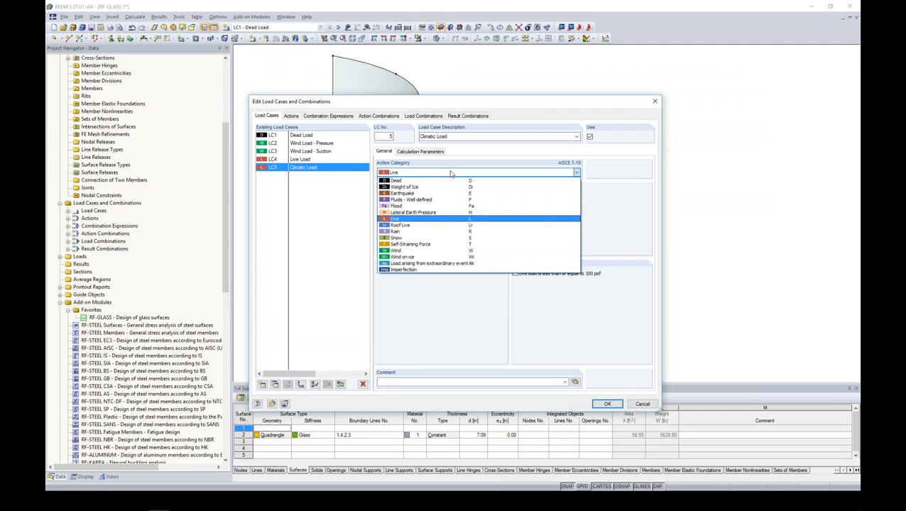
pyautogui.click(395, 244)
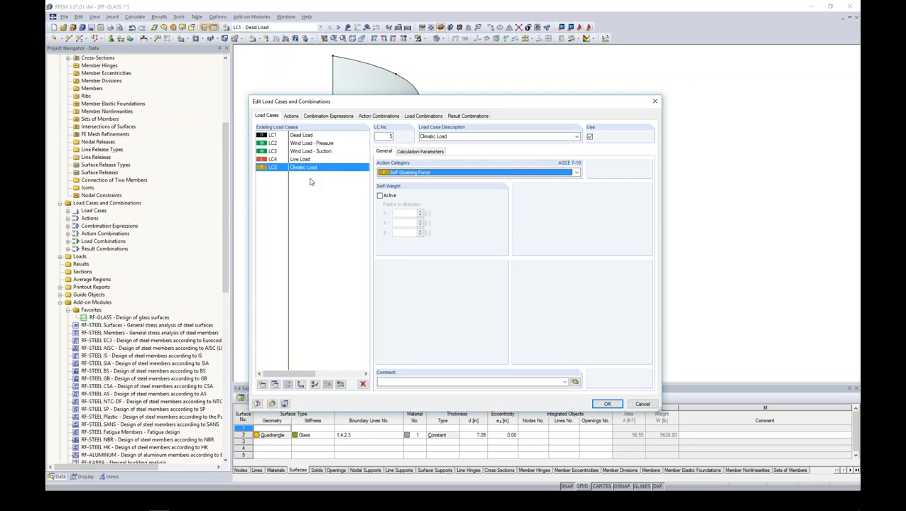
pyautogui.click(608, 404)
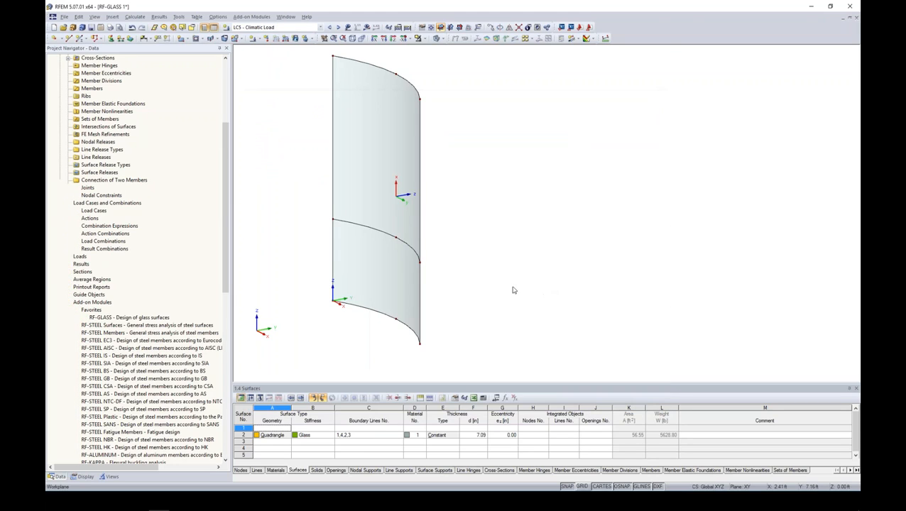
# Open the RF-GLASS module and select load combinations CO1 to CO18 for the ultimate limit state design.
pyautogui.doubleClick(133, 318)
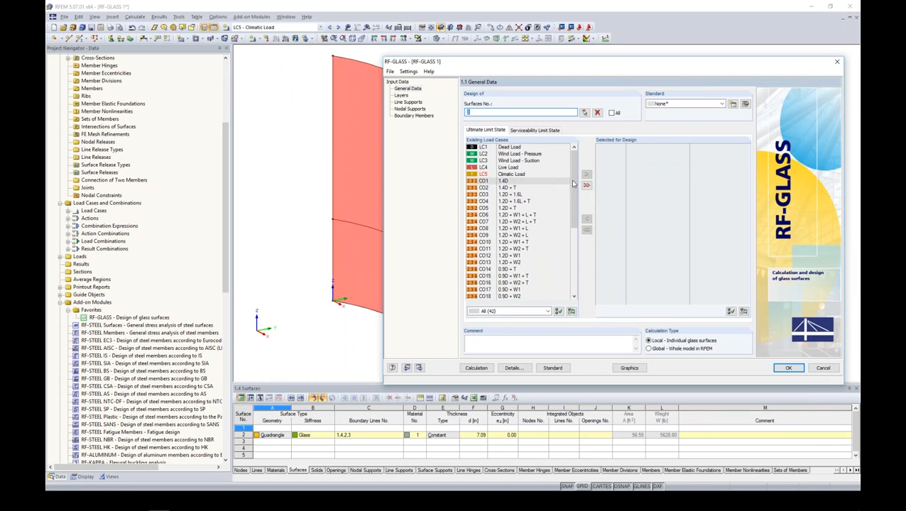
pyautogui.moveTo(573, 183); pyautogui.dragTo(574, 237)
pyautogui.scroll(3, 540, 223)
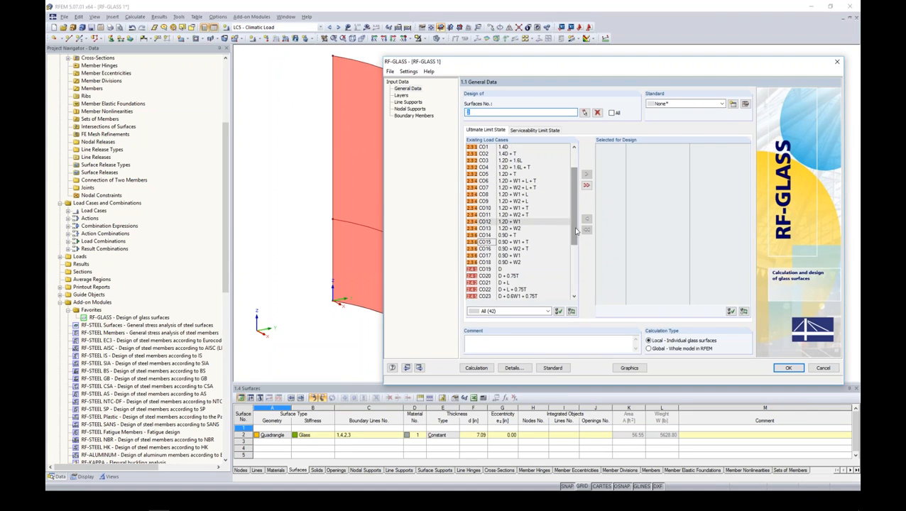
pyautogui.scroll(2, 574, 211)
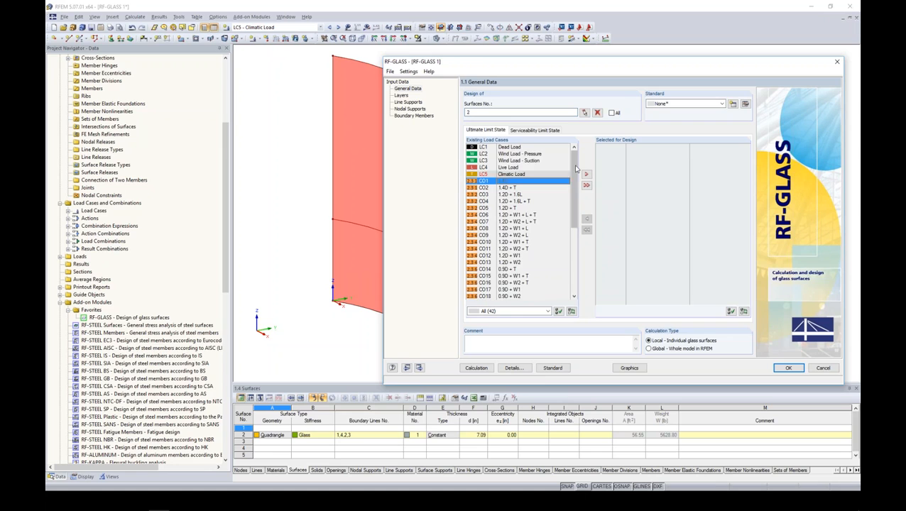
pyautogui.scroll(-2, 572, 193)
pyautogui.moveTo(573, 193); pyautogui.dragTo(573, 202)
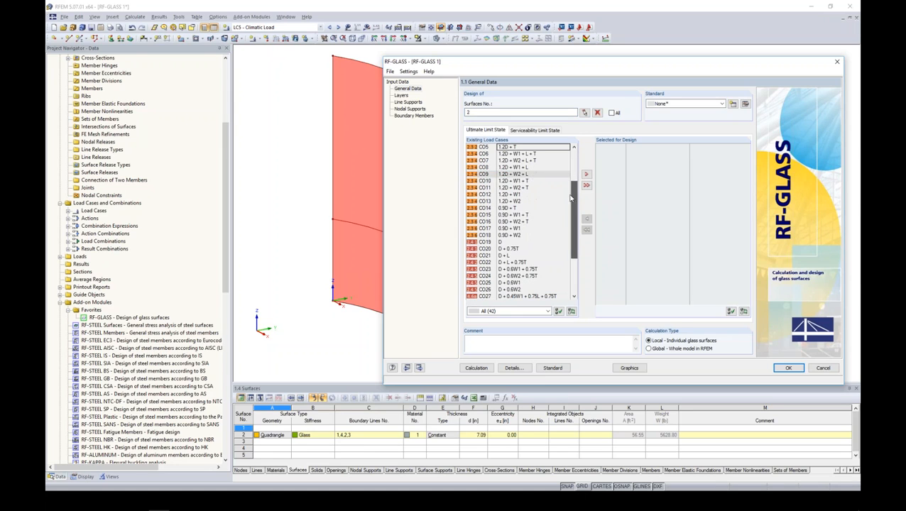
pyautogui.keyDown('shift'); pyautogui.click(519, 237); pyautogui.keyUp('shift')
pyautogui.click(586, 174)
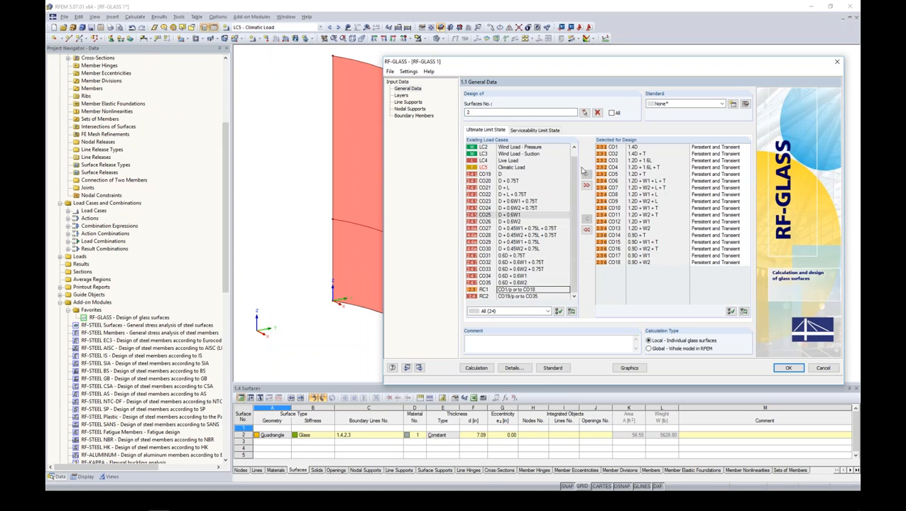
# Select load combinations CO19 to CO35 for the serviceability limit state design.
pyautogui.click(540, 131)
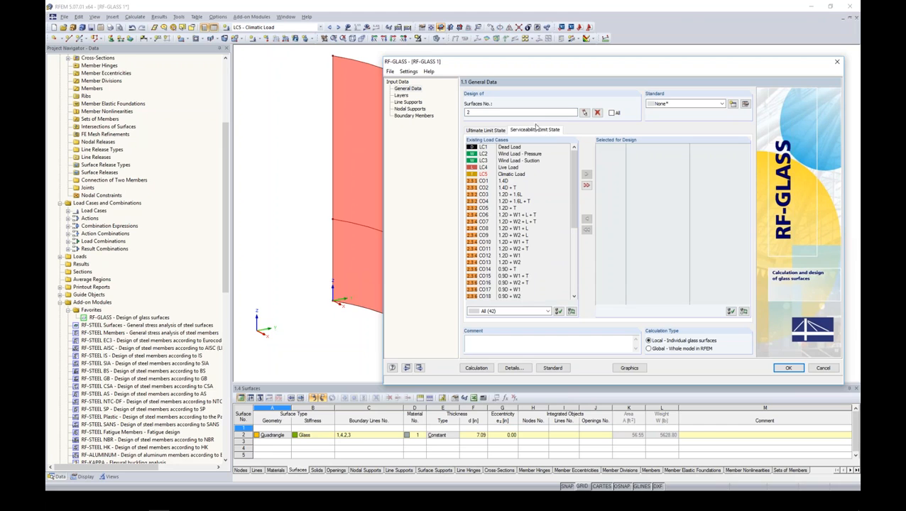
pyautogui.scroll(-5, 569, 250)
pyautogui.moveTo(570, 251); pyautogui.dragTo(573, 254)
pyautogui.click(518, 195)
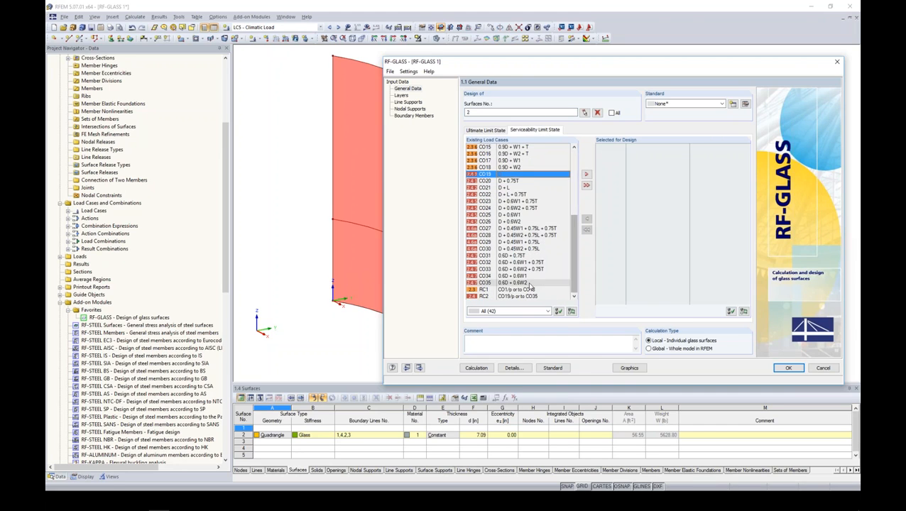
pyautogui.keyDown('shift'); pyautogui.click(531, 282); pyautogui.keyUp('shift')
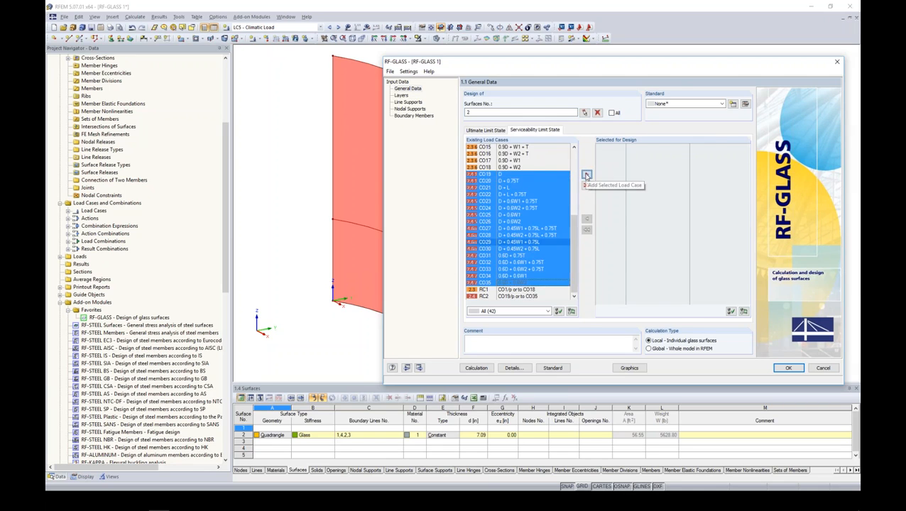
pyautogui.click(586, 174)
# Set the glass design standard to Ohne in the general data.
pyautogui.moveTo(613, 66); pyautogui.dragTo(553, 59)
pyautogui.click(626, 96)
pyautogui.click(622, 117)
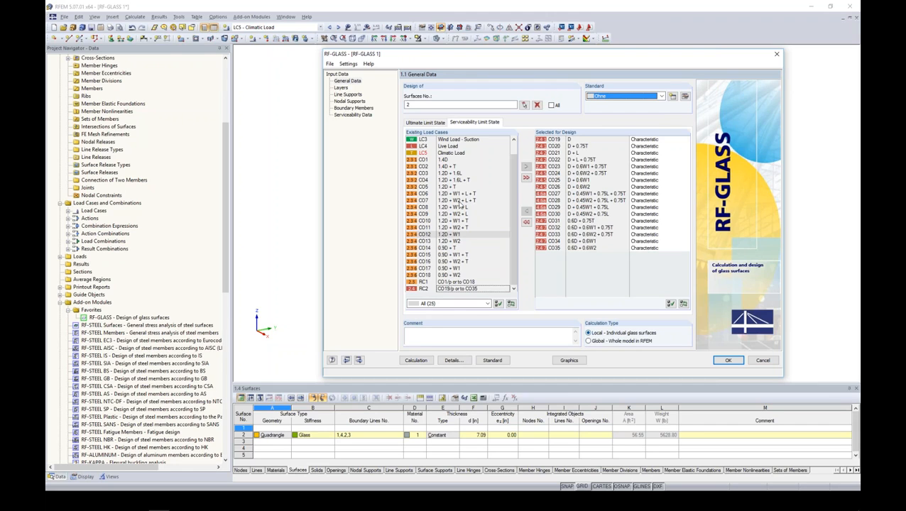
# Assign surface 2 to glass Composition 1 in the layer data.
pyautogui.click(342, 88)
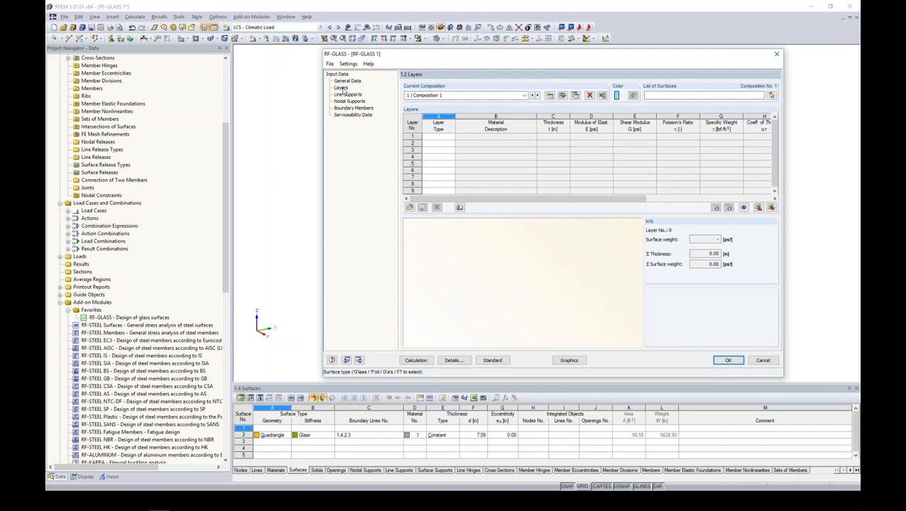
pyautogui.moveTo(432, 58); pyautogui.dragTo(388, 66)
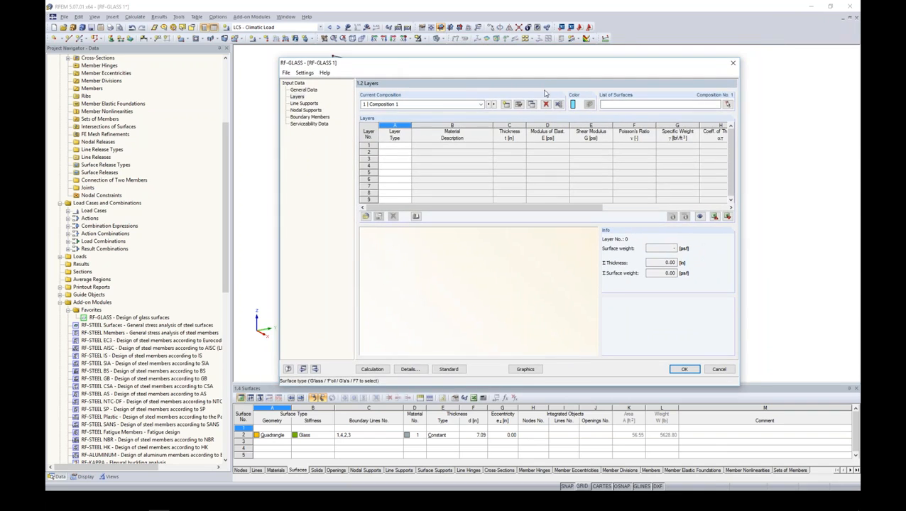
pyautogui.click(727, 104)
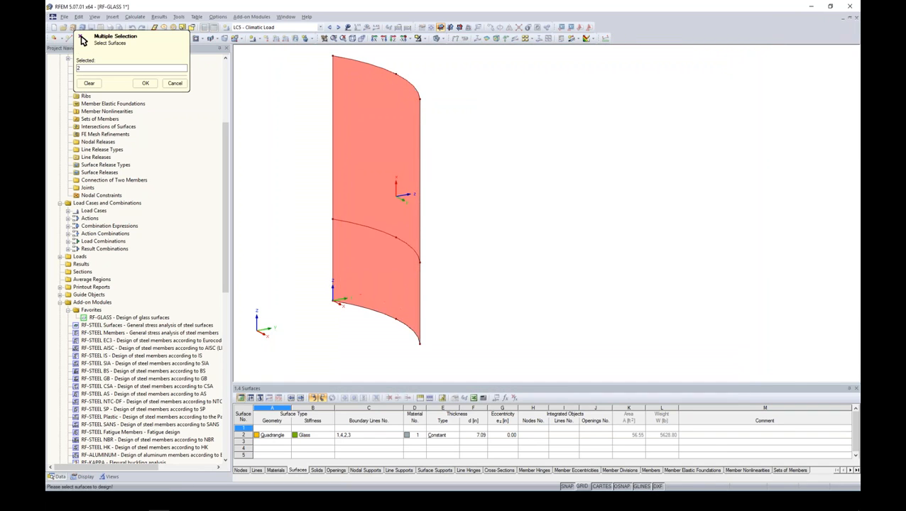
pyautogui.click(145, 83)
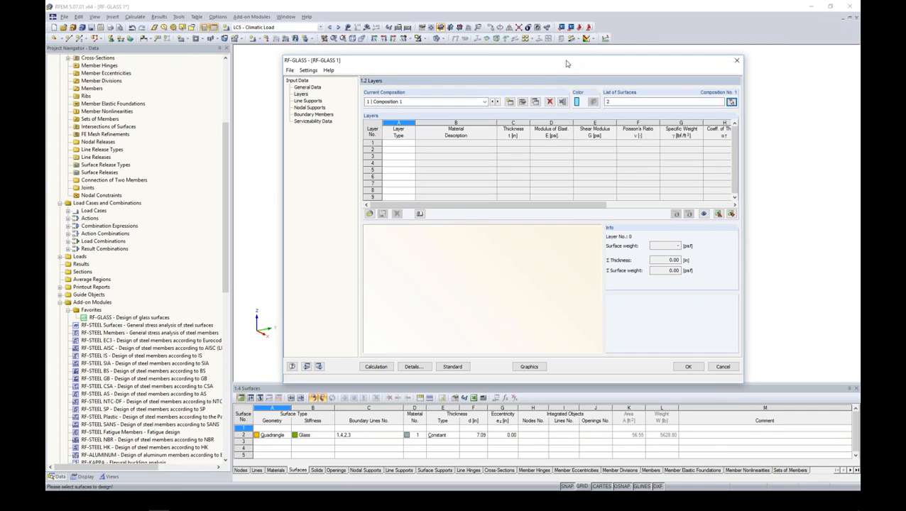
# Define layer 1 of Composition 1 as thermally toughened float glass with a thickness of 0.60 in.
pyautogui.click(402, 144)
pyautogui.click(411, 143)
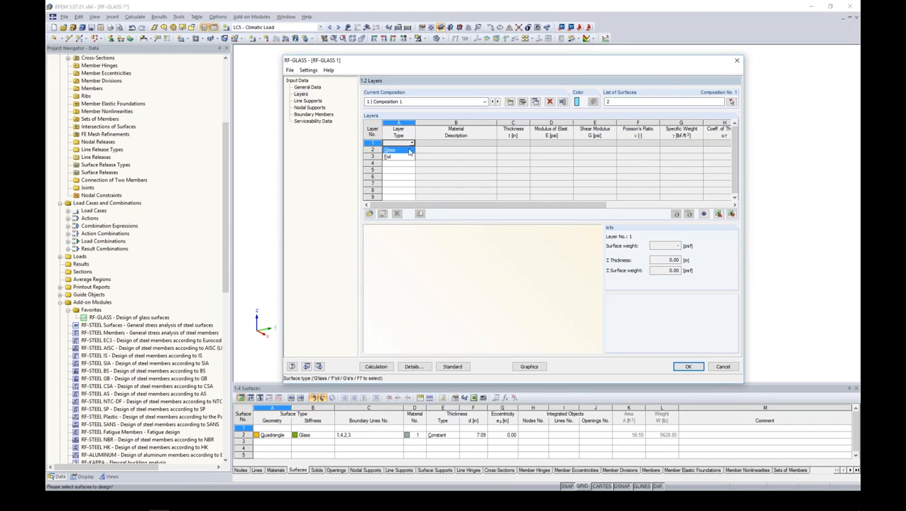
pyautogui.click(409, 151)
pyautogui.moveTo(498, 123); pyautogui.dragTo(501, 123)
pyautogui.click(519, 143)
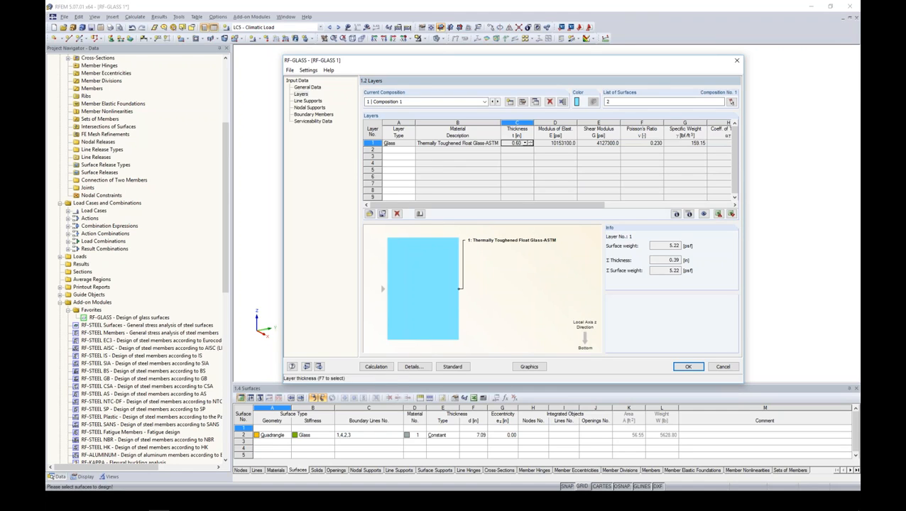
# Define layer 2 as a gas layer, choose Argon from the material library, and set its thickness to 0.65 in.
pyautogui.click(393, 150)
pyautogui.click(413, 151)
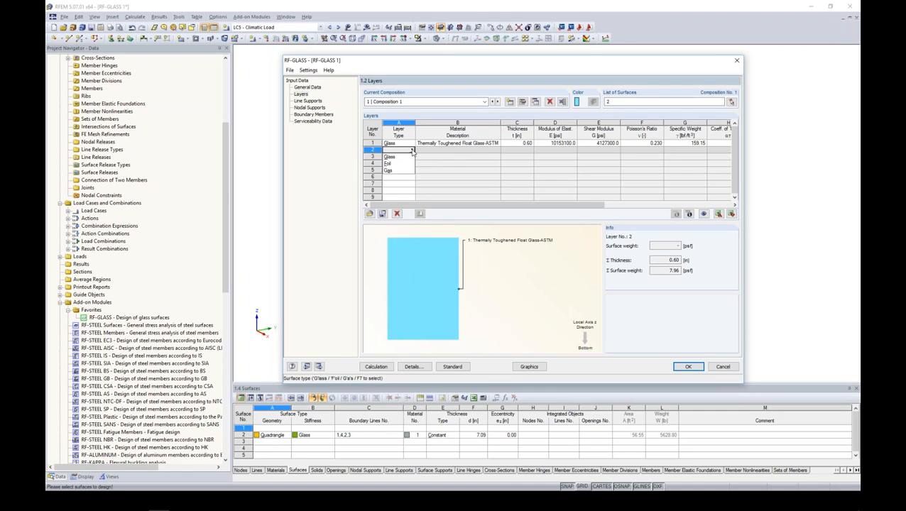
pyautogui.click(403, 171)
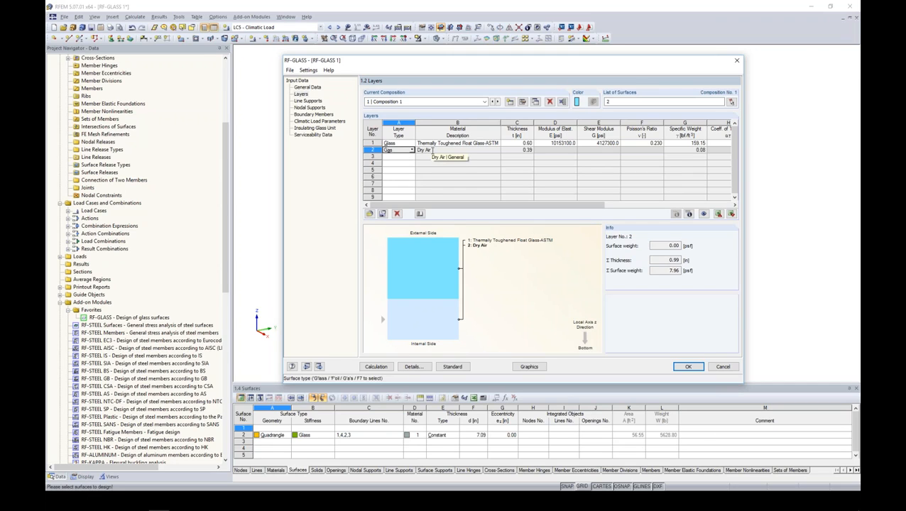
pyautogui.click(429, 150)
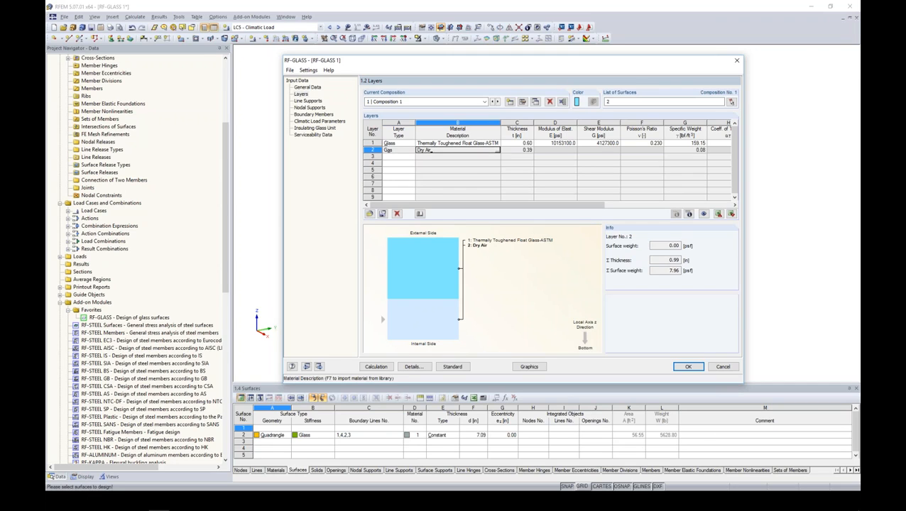
pyautogui.click(498, 151)
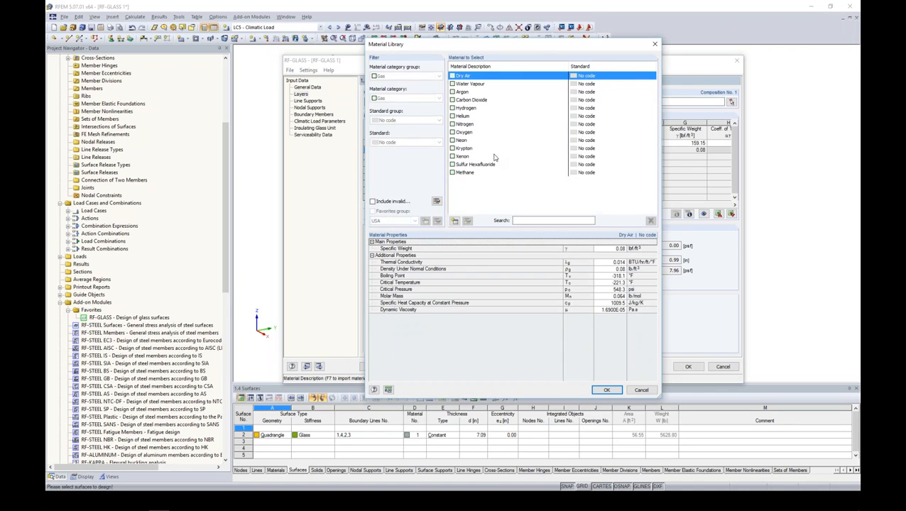
pyautogui.click(463, 92)
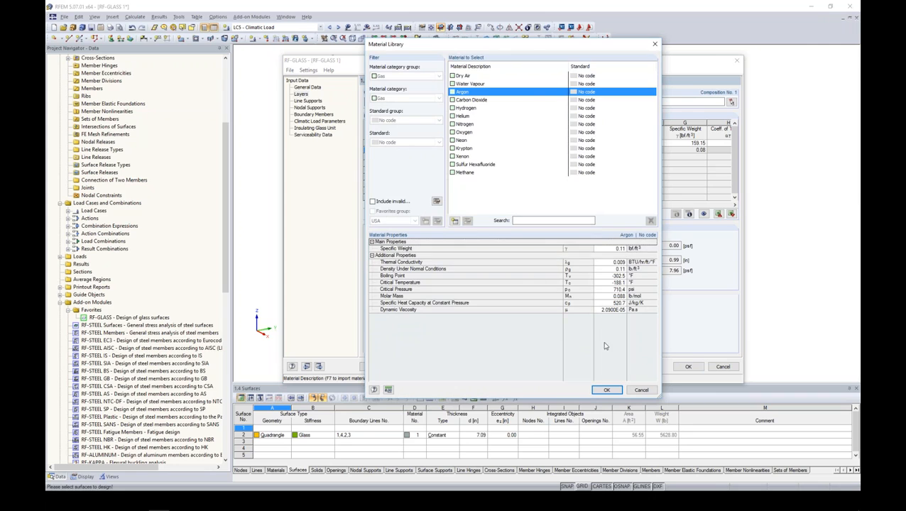
pyautogui.click(607, 390)
pyautogui.click(518, 149)
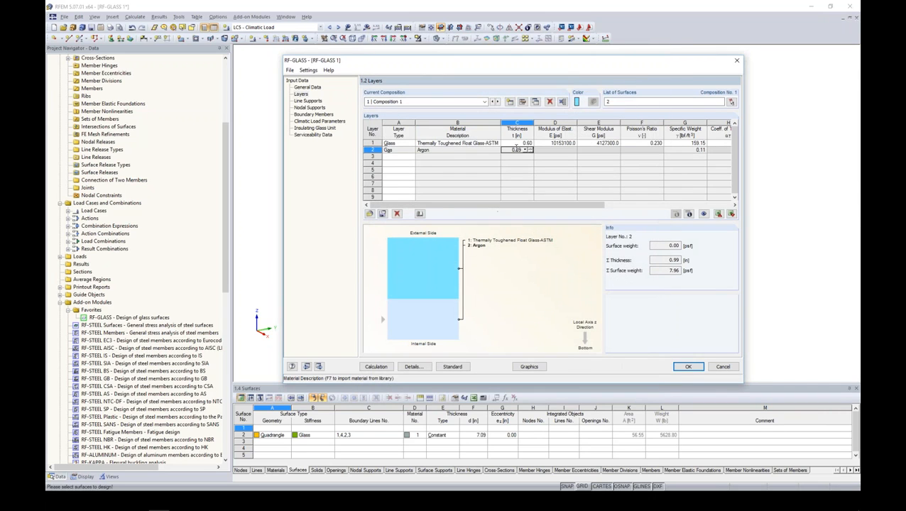
pyautogui.write('0.5')
# Define layer 3 as thermally toughened float glass with a thickness of 0.50 in.
pyautogui.click(394, 156)
pyautogui.click(412, 157)
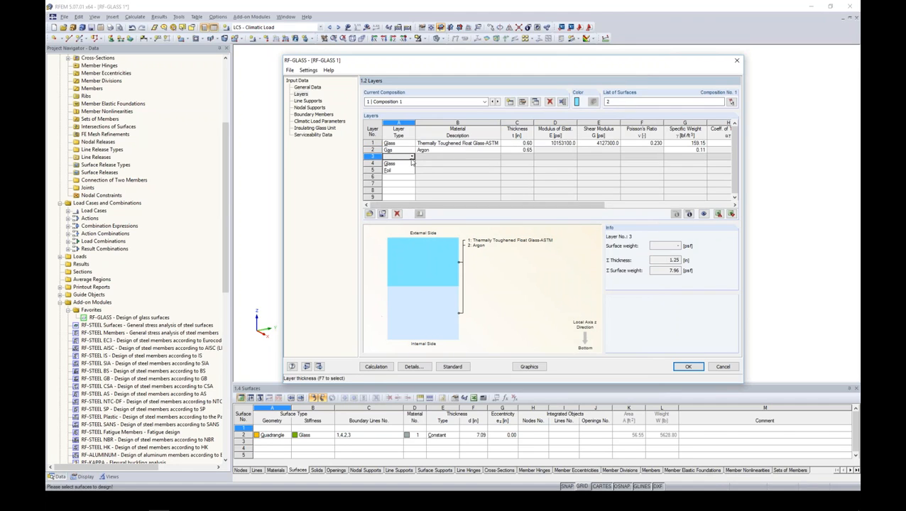
pyautogui.click(390, 163)
pyautogui.click(517, 156)
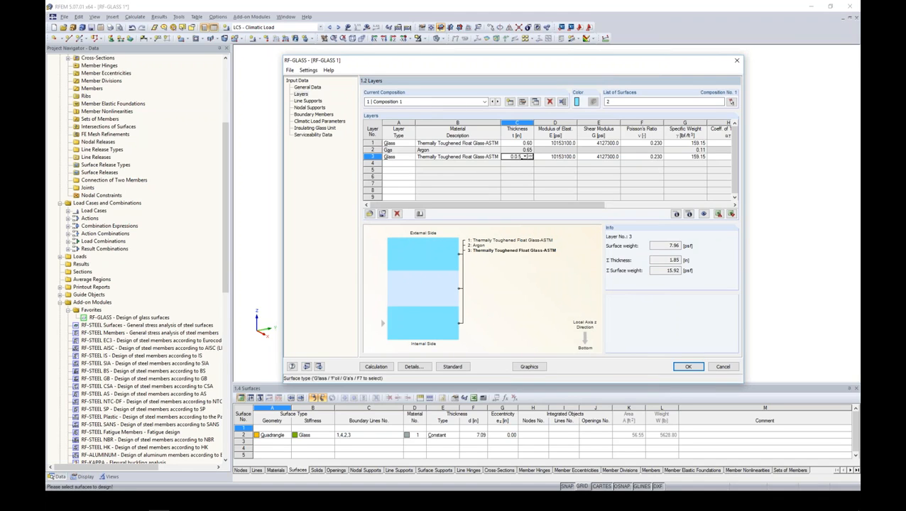
pyautogui.write('0.')
# Define layer 4 as a foil of PVB 22 °C loading until 3 min.
pyautogui.click(393, 164)
pyautogui.click(412, 164)
pyautogui.click(407, 177)
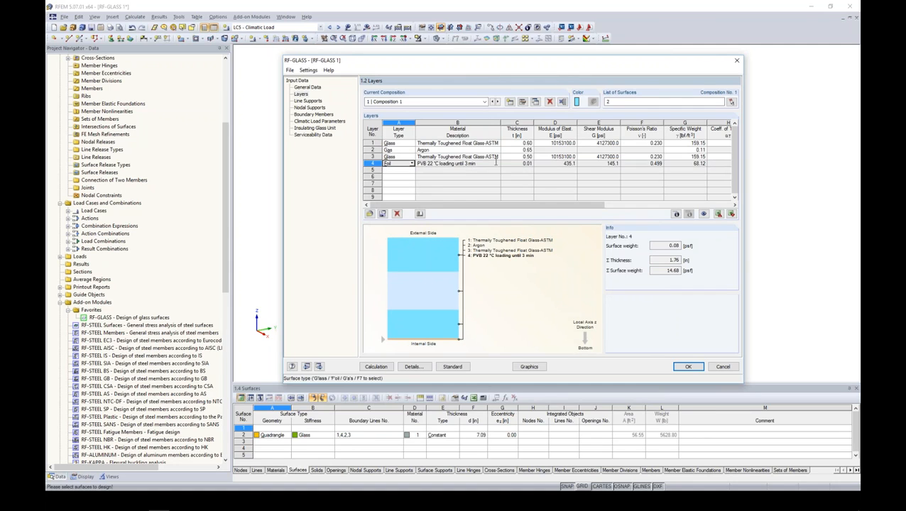
# Define layer 5 as a glass layer below the PVB foil.
pyautogui.click(395, 171)
pyautogui.click(411, 171)
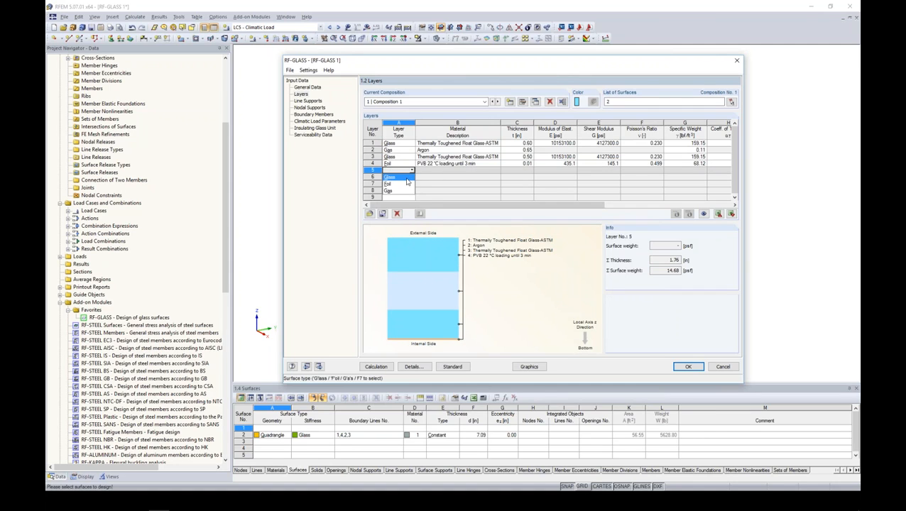
# Set the type of layer 5 to Glass.
pyautogui.click(405, 178)
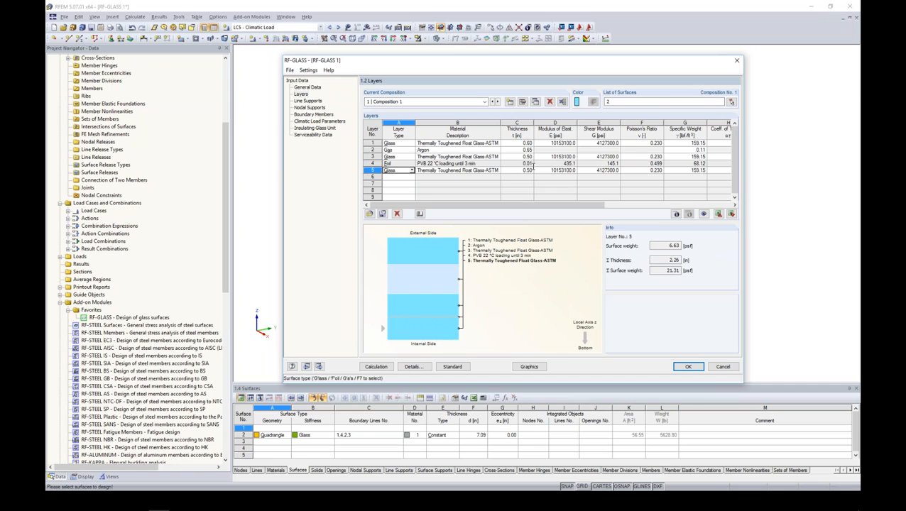
# In the composition's calculation details, enable saving created temporary models and switch the coupling option off and back on.
pyautogui.click(525, 103)
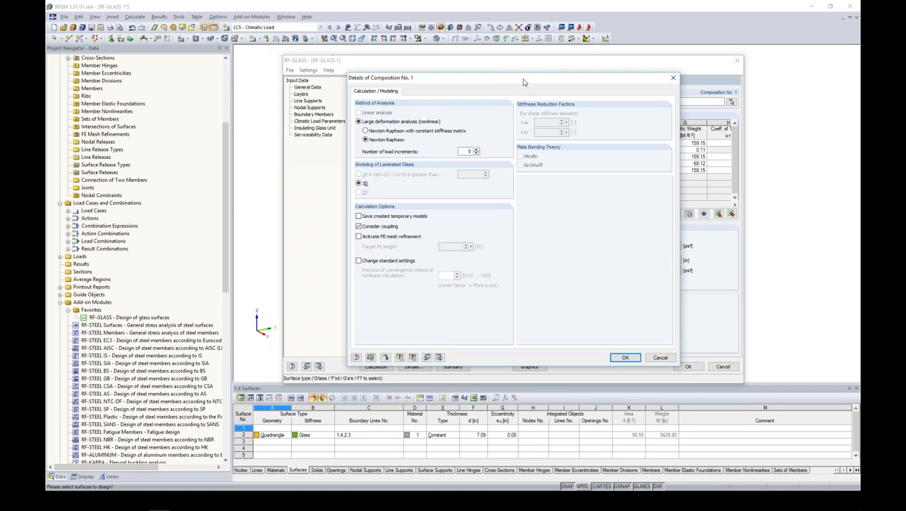
pyautogui.moveTo(526, 79); pyautogui.dragTo(529, 69)
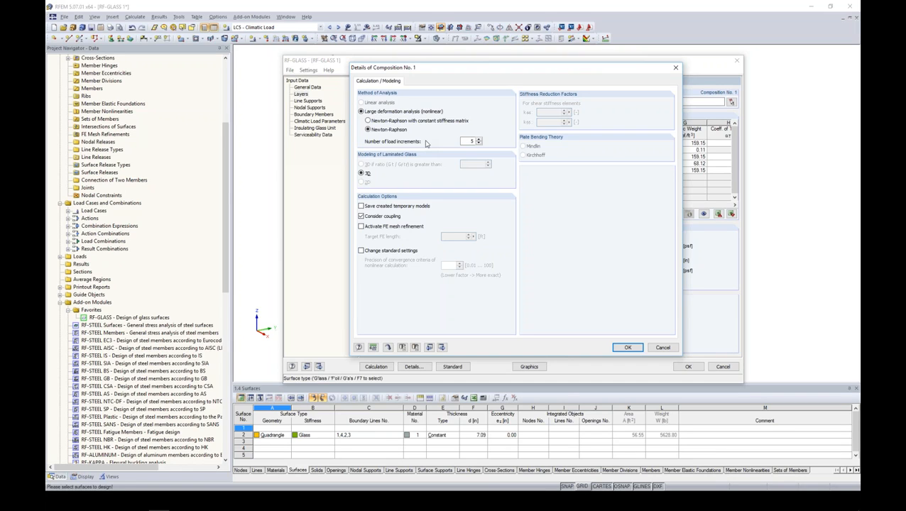
pyautogui.doubleClick(470, 141)
pyautogui.click(361, 206)
pyautogui.click(361, 217)
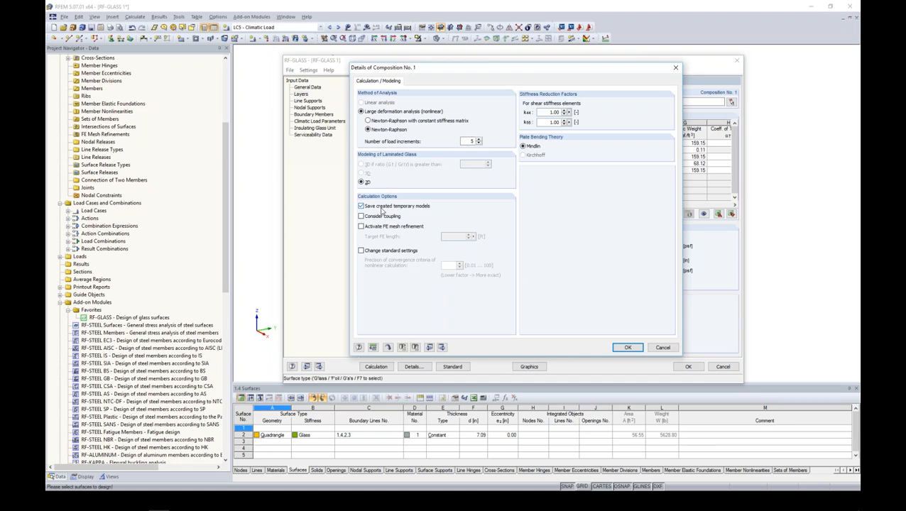
pyautogui.click(362, 216)
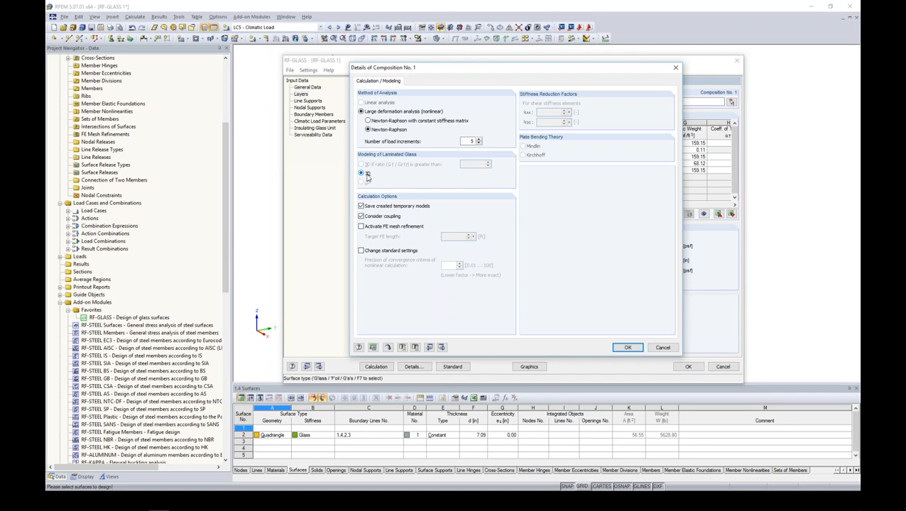
pyautogui.click(628, 348)
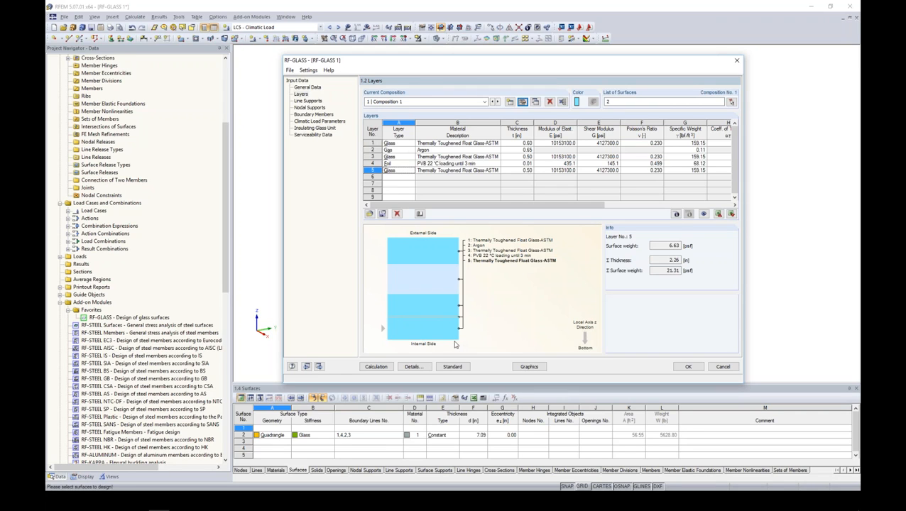
# Define a line support on boundary lines 2 and 4 with the support type Hinged - type 3.
pyautogui.moveTo(496, 67); pyautogui.dragTo(642, 58)
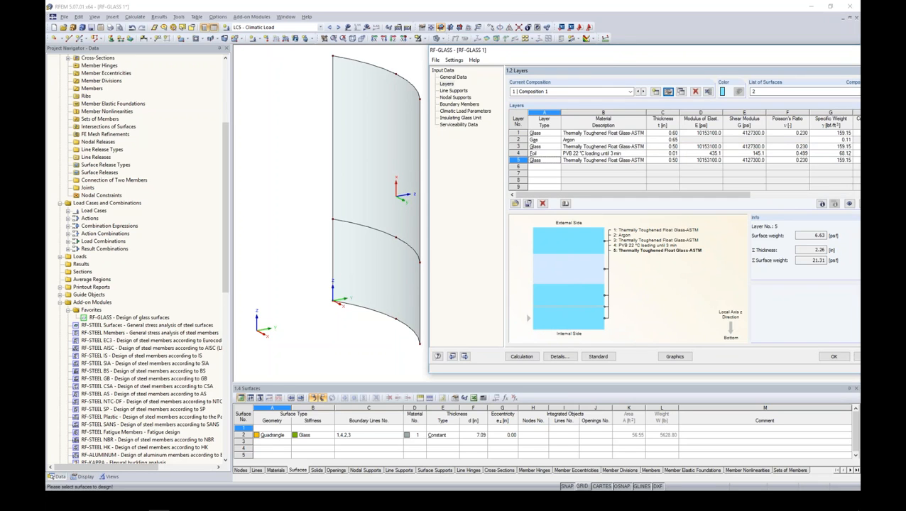
pyautogui.moveTo(613, 60); pyautogui.dragTo(498, 60)
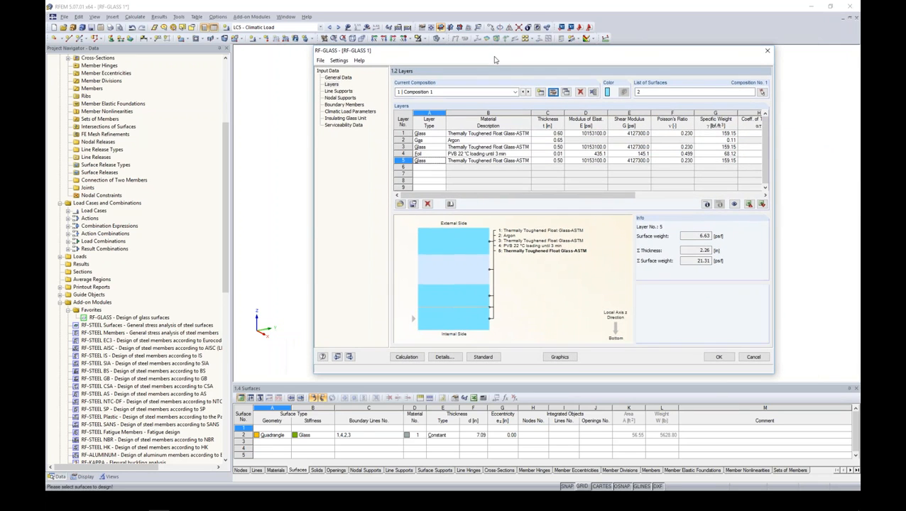
pyautogui.click(340, 92)
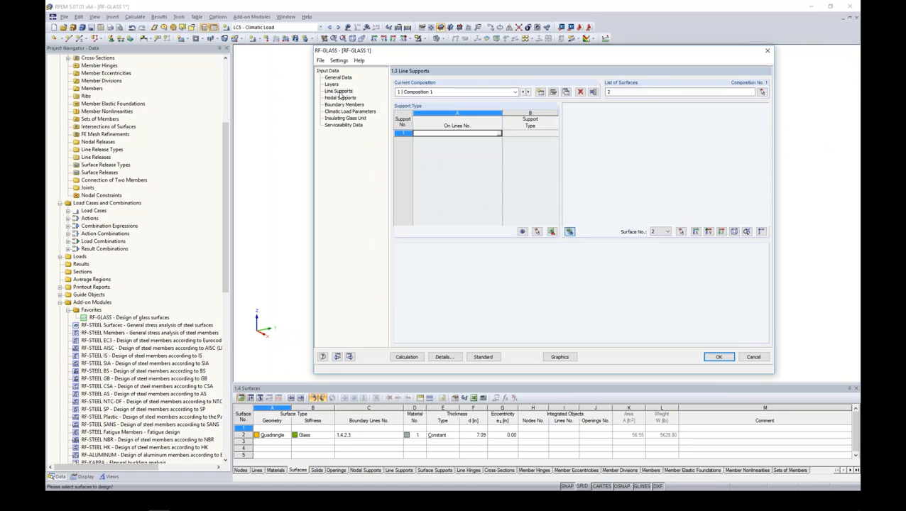
pyautogui.click(502, 134)
pyautogui.keyDown('ctrl'); pyautogui.moveTo(376, 199); pyautogui.dragTo(329, 72, button='middle'); pyautogui.keyUp('ctrl')
pyautogui.moveTo(303, 55); pyautogui.dragTo(327, 330)
pyautogui.moveTo(296, 55); pyautogui.dragTo(497, 133)
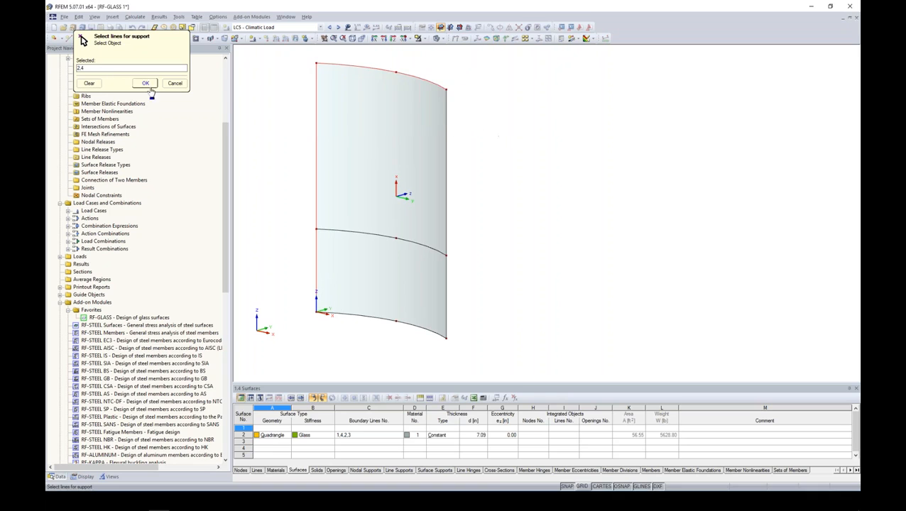
pyautogui.click(145, 83)
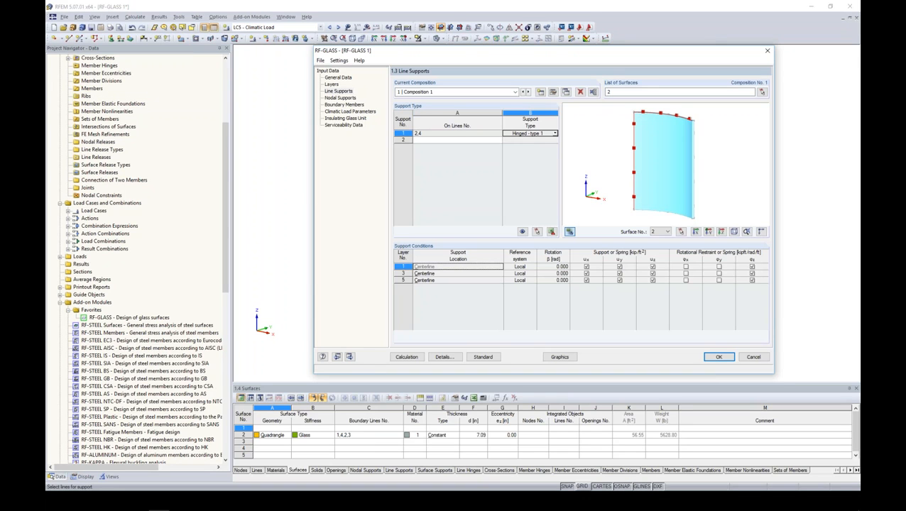
pyautogui.click(540, 134)
pyautogui.click(479, 307)
# Examine where the line support acts on glass layers 1, 3 and 5 in the layered model preview.
pyautogui.keyDown('ctrl'); pyautogui.moveTo(699, 151); pyautogui.dragTo(678, 138, button='middle'); pyautogui.keyUp('ctrl')
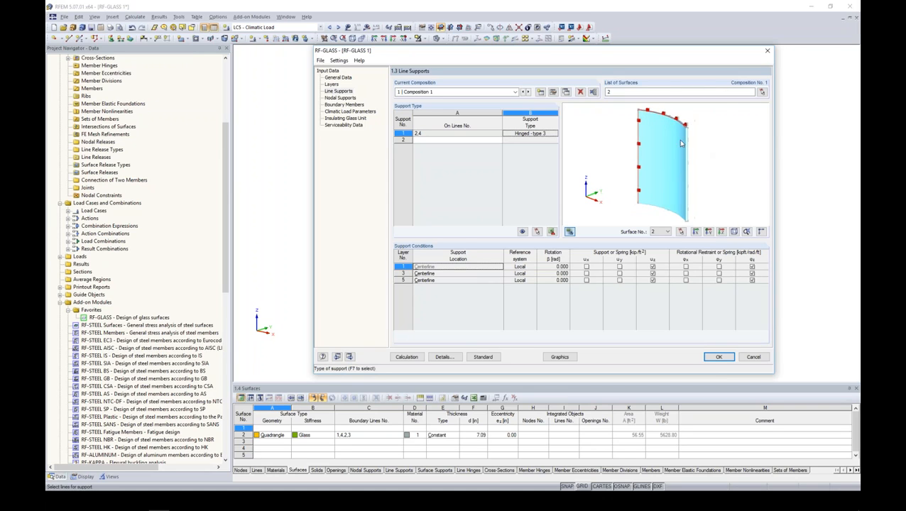
pyautogui.scroll(2, 679, 139)
pyautogui.scroll(8, 686, 130)
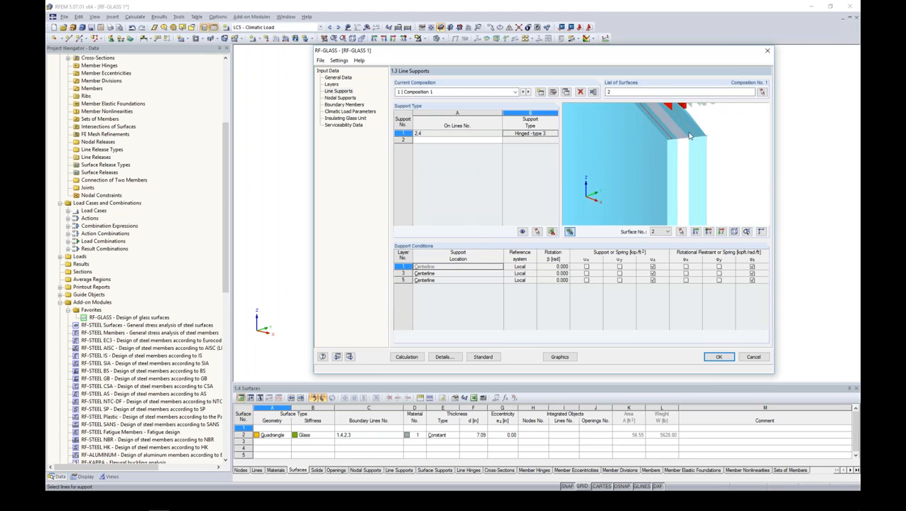
pyautogui.keyDown('ctrl'); pyautogui.moveTo(713, 126); pyautogui.dragTo(668, 168, button='middle'); pyautogui.keyUp('ctrl')
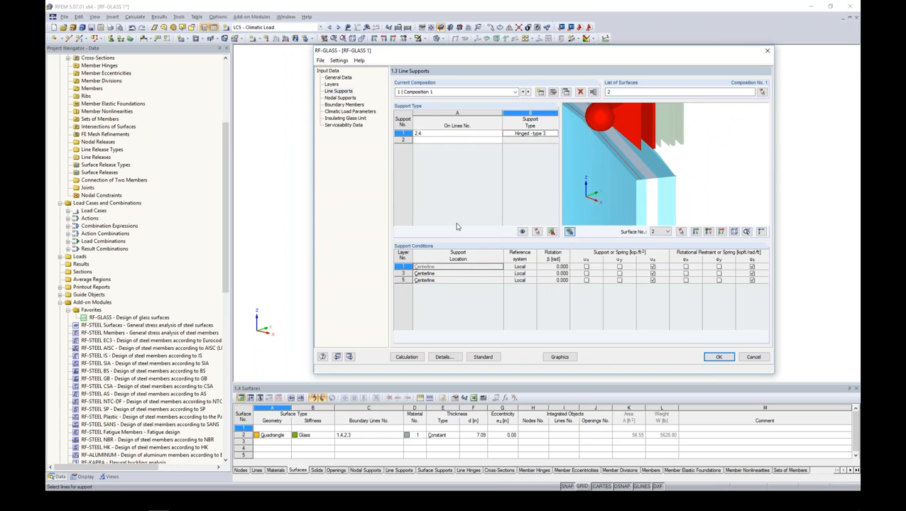
pyautogui.click(439, 275)
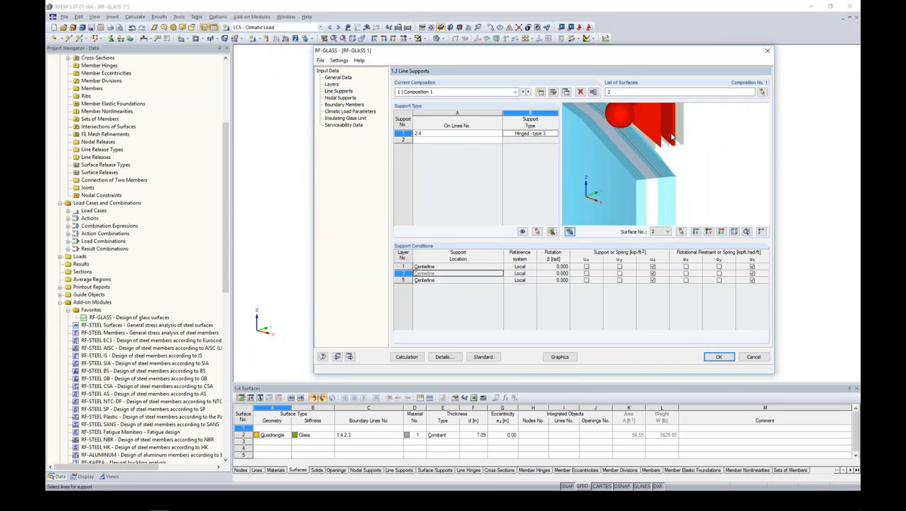
pyautogui.scroll(2, 684, 157)
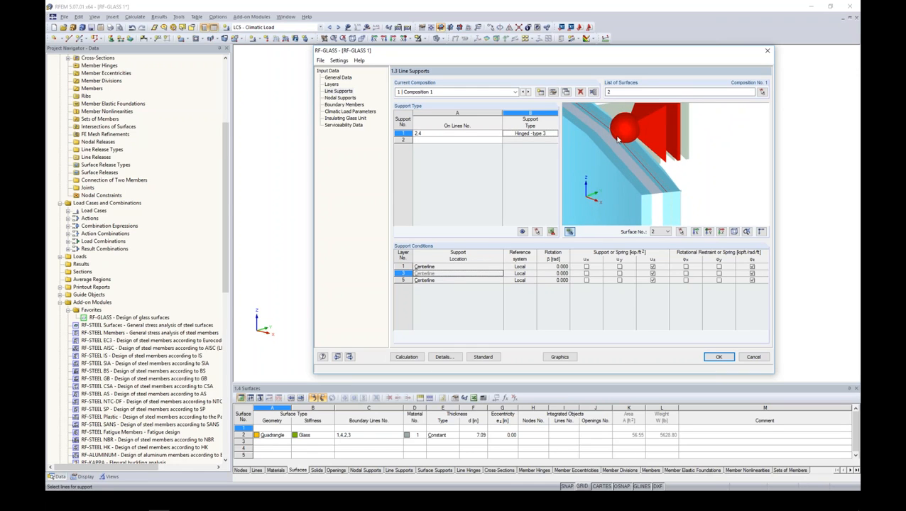
pyautogui.click(470, 281)
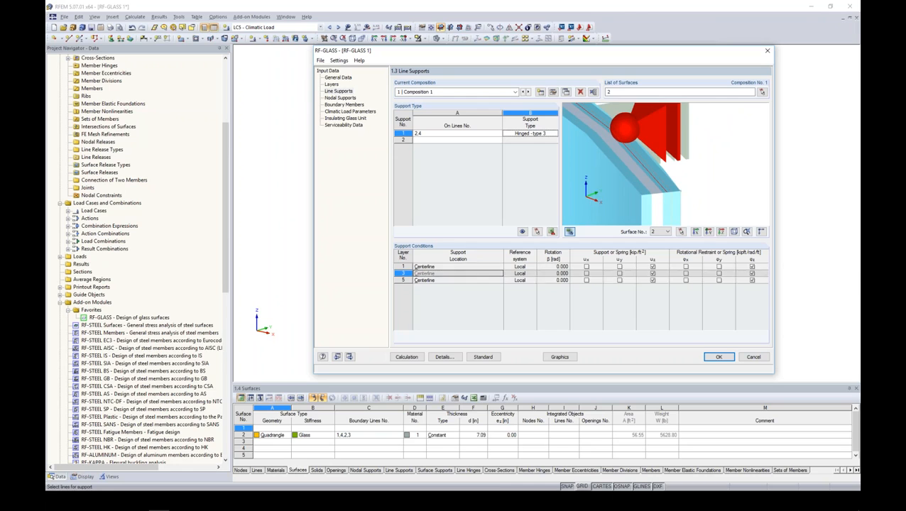
pyautogui.click(471, 275)
pyautogui.click(474, 268)
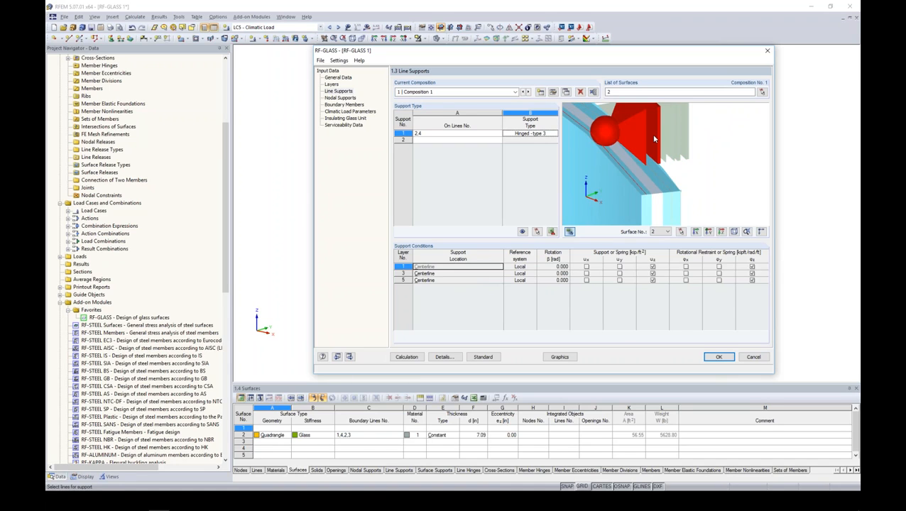
# Assign a second line support to boundary lines 1 and 3.
pyautogui.click(481, 139)
pyautogui.click(498, 140)
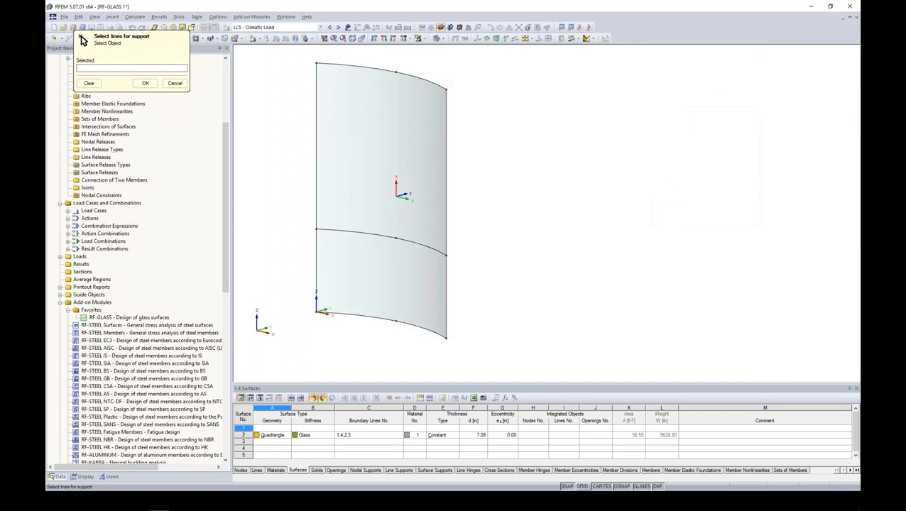
pyautogui.moveTo(300, 298); pyautogui.dragTo(476, 360)
pyautogui.moveTo(432, 61); pyautogui.dragTo(485, 368)
pyautogui.click(145, 83)
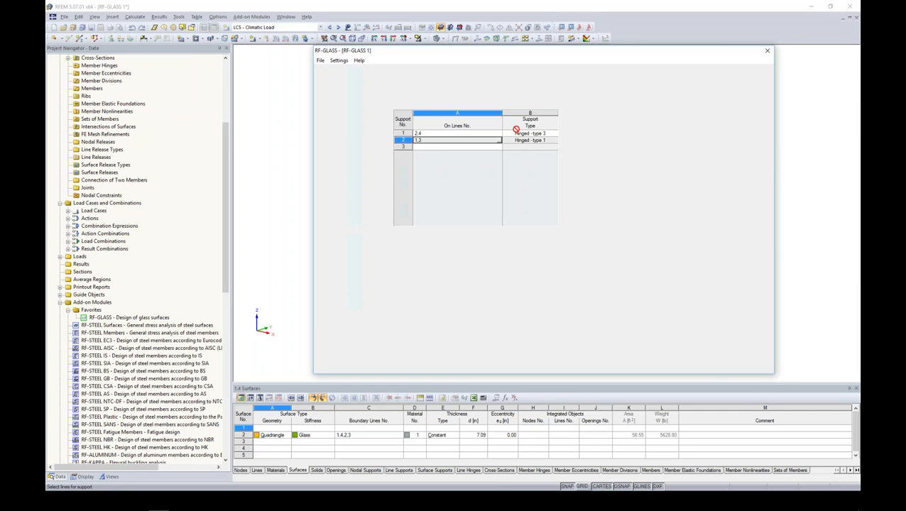
# Make the support on lines 1 and 3 User-defined and release its ux restraint for layers 1, 3 and 5.
pyautogui.click(552, 141)
pyautogui.click(555, 140)
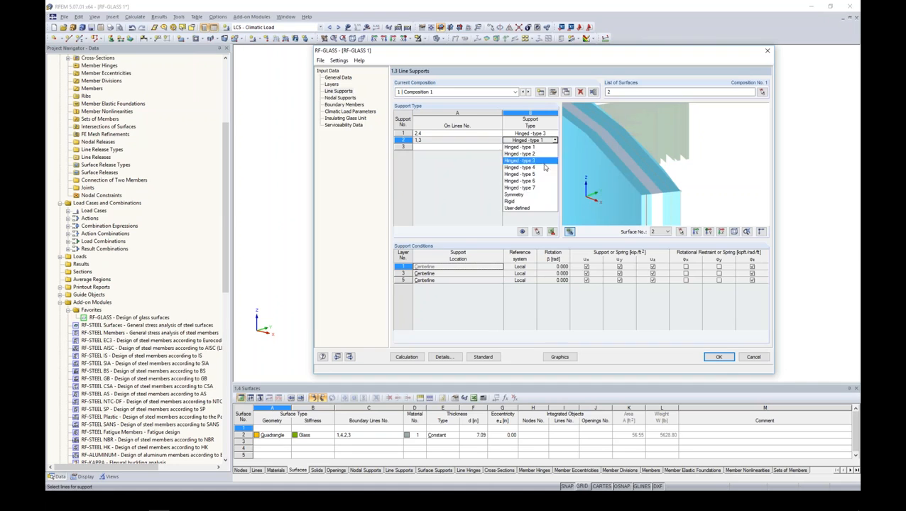
pyautogui.click(535, 208)
pyautogui.click(587, 266)
pyautogui.click(586, 273)
pyautogui.click(587, 280)
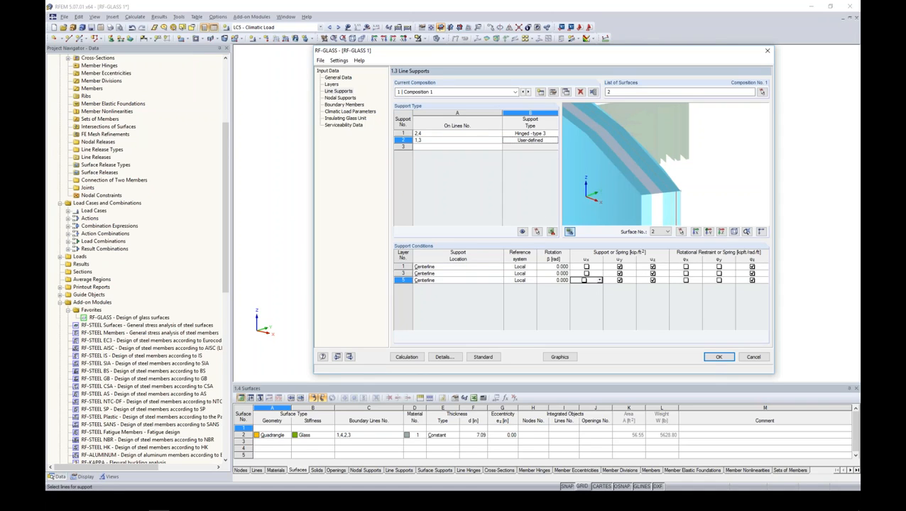
# Look over the nodal supports settings and assign a boundary member to line 2.
pyautogui.click(340, 98)
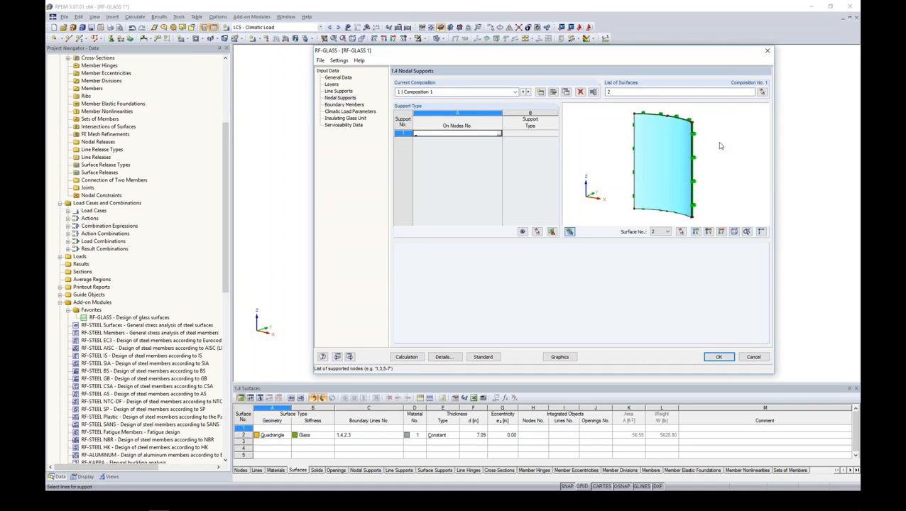
pyautogui.click(333, 105)
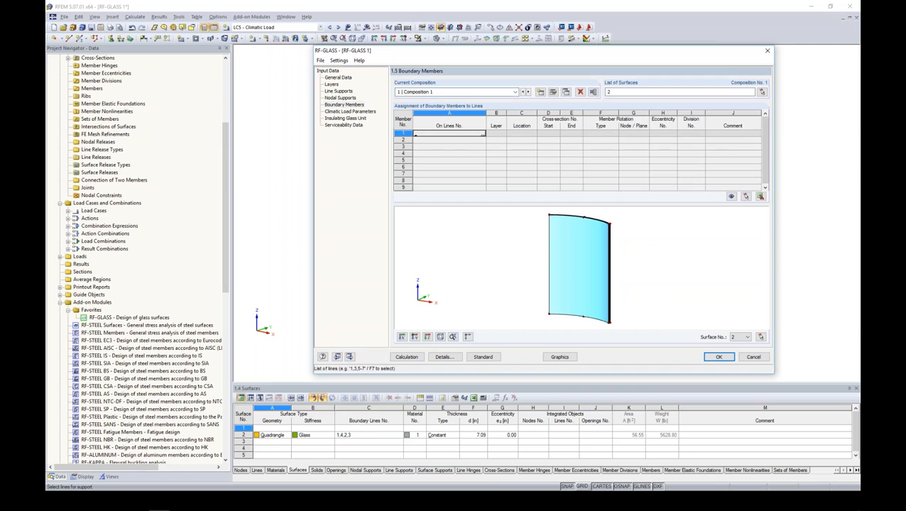
pyautogui.click(483, 134)
pyautogui.click(428, 84)
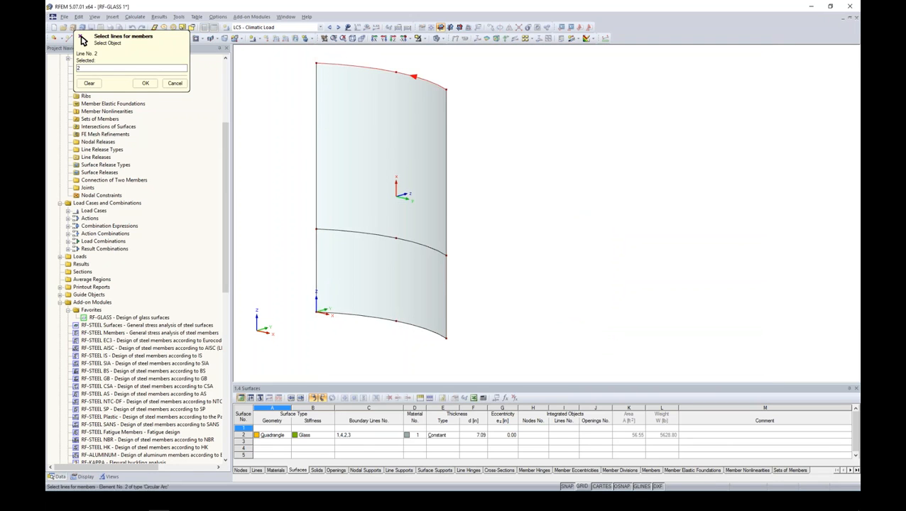
pyautogui.click(145, 83)
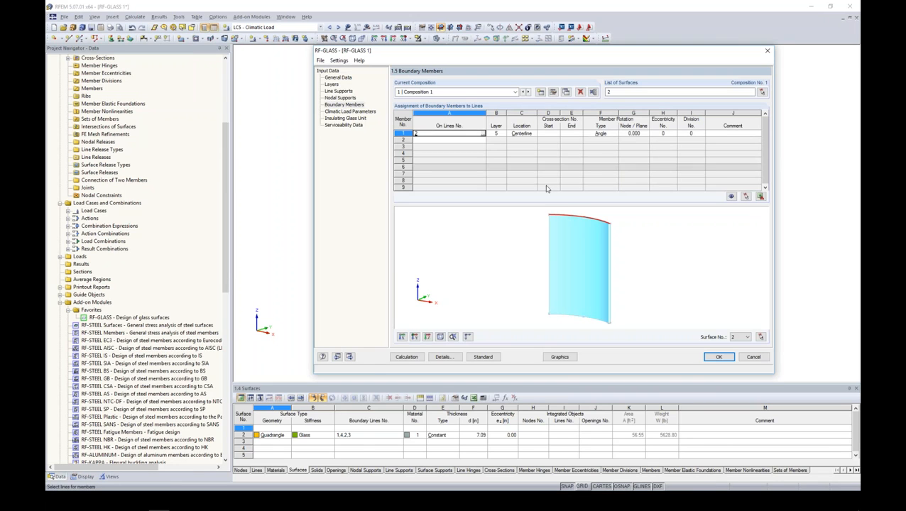
# Place the boundary member on glass layer 1.
pyautogui.click(500, 134)
pyautogui.click(503, 134)
pyautogui.click(499, 155)
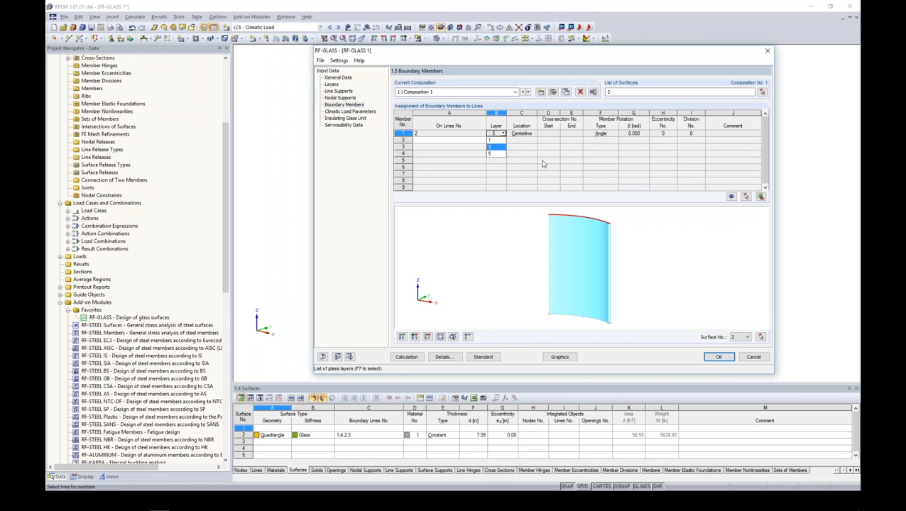
pyautogui.scroll(3, 616, 228)
pyautogui.moveTo(615, 228); pyautogui.dragTo(612, 225, button='middle')
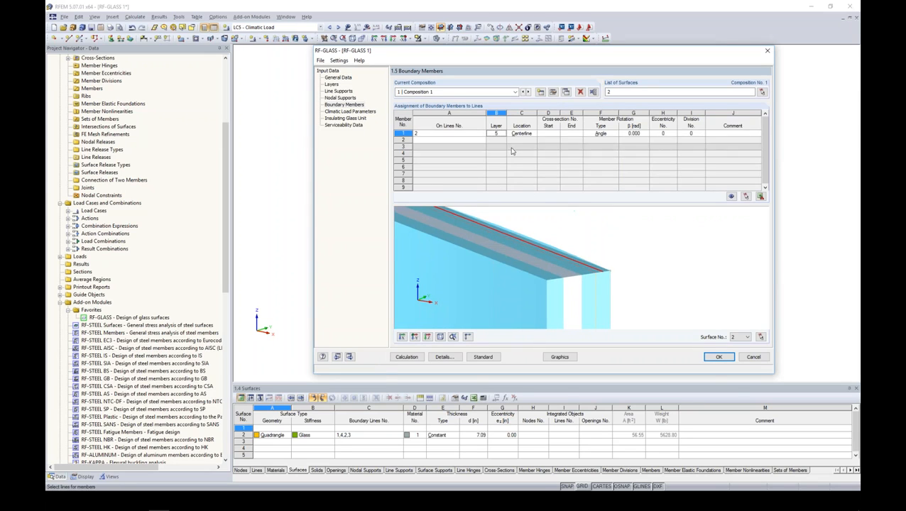
pyautogui.click(503, 134)
pyautogui.moveTo(533, 258); pyautogui.dragTo(545, 282, button='middle')
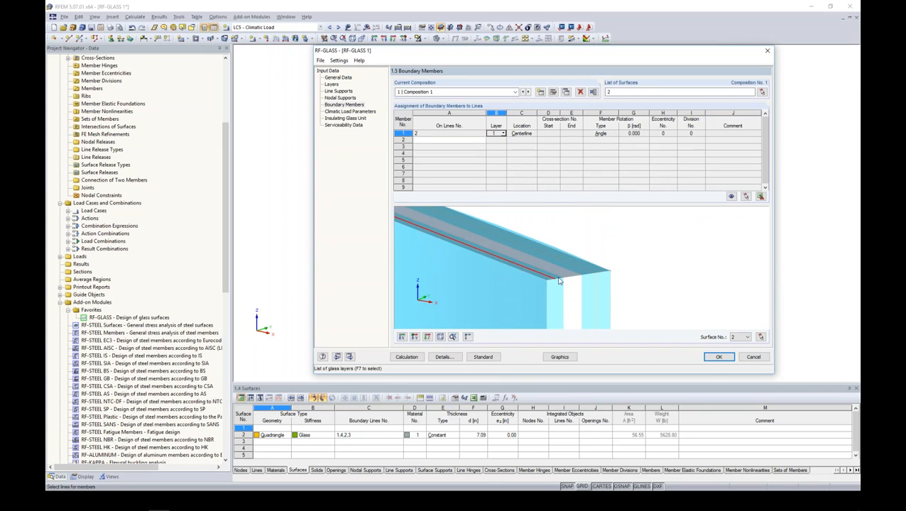
# Try the Upper edge and Centerline locations for the boundary member and set it to Lower edge.
pyautogui.click(524, 133)
pyautogui.click(534, 133)
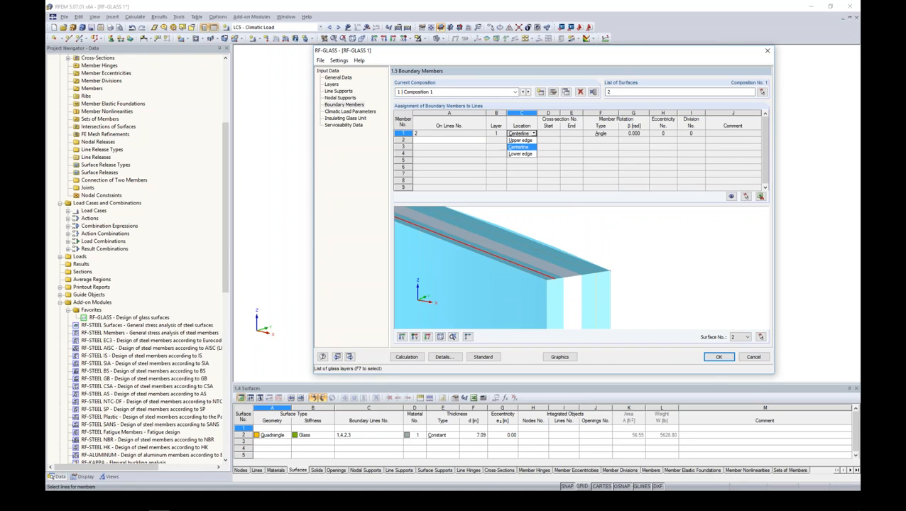
pyautogui.click(531, 141)
pyautogui.click(534, 133)
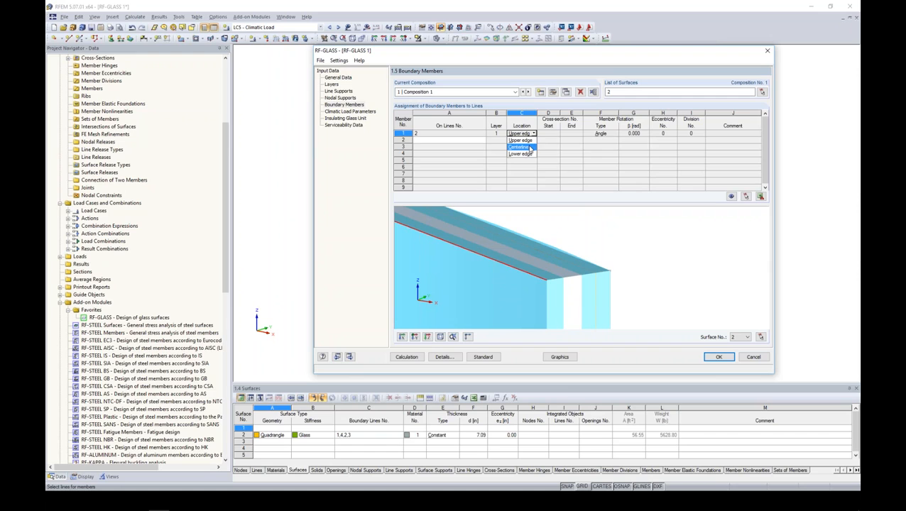
pyautogui.click(532, 147)
pyautogui.click(534, 134)
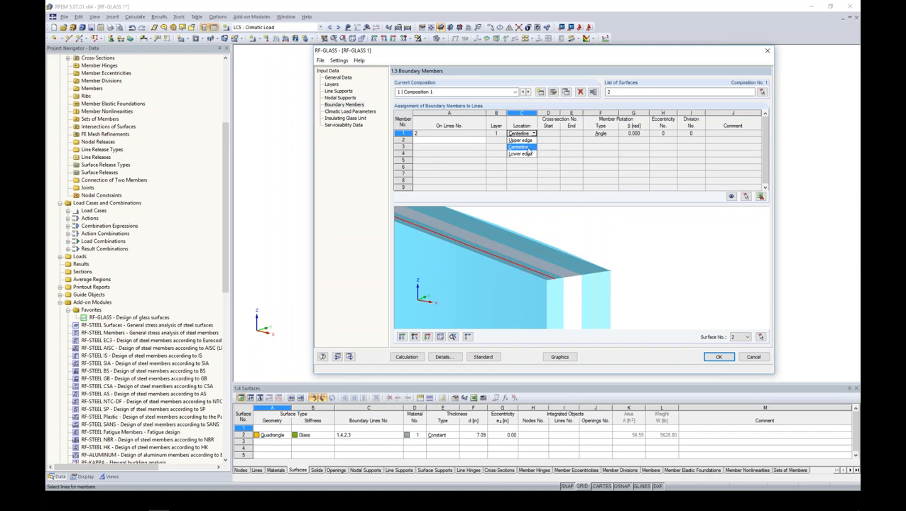
pyautogui.click(529, 153)
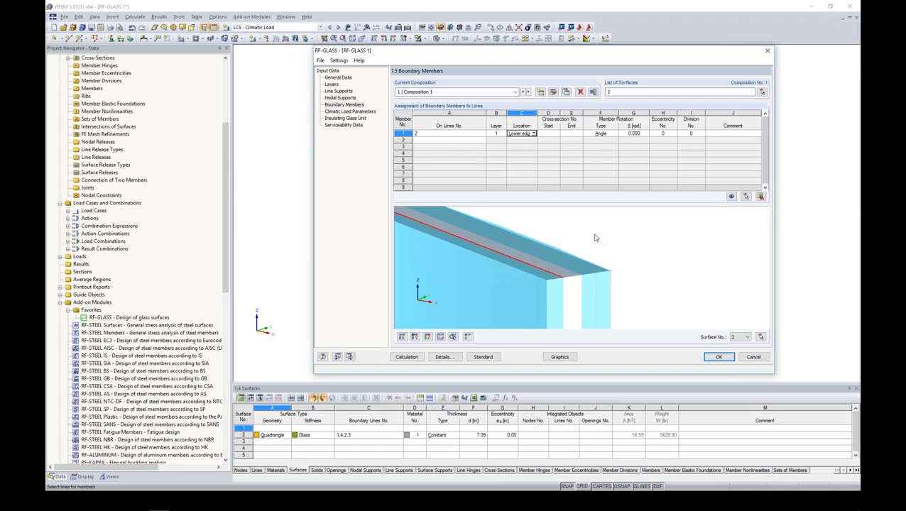
# Delete the boundary member assigned to line 2 and open the climatic load parameters.
pyautogui.click(400, 133)
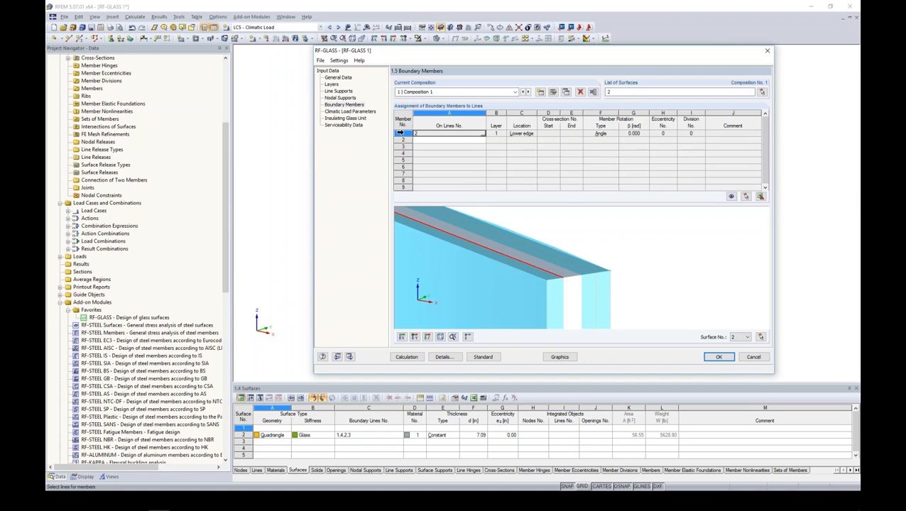
pyautogui.rightClick(400, 133)
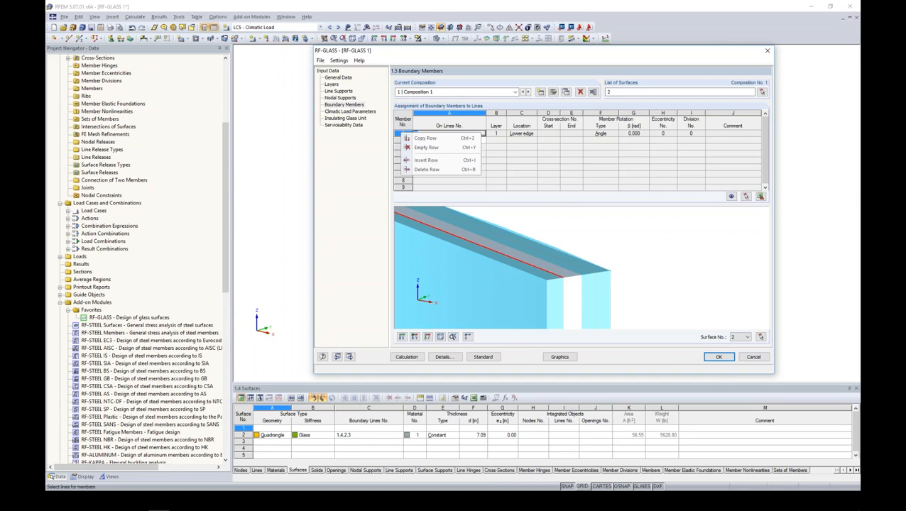
pyautogui.click(417, 169)
pyautogui.click(362, 112)
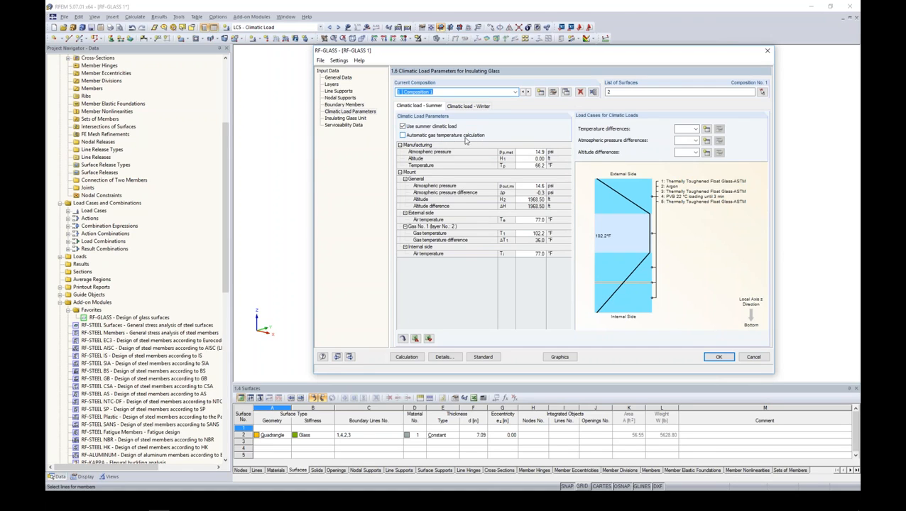
# Try the automatic gas temperature calculation for the summer climatic load and turn it off again.
pyautogui.click(403, 135)
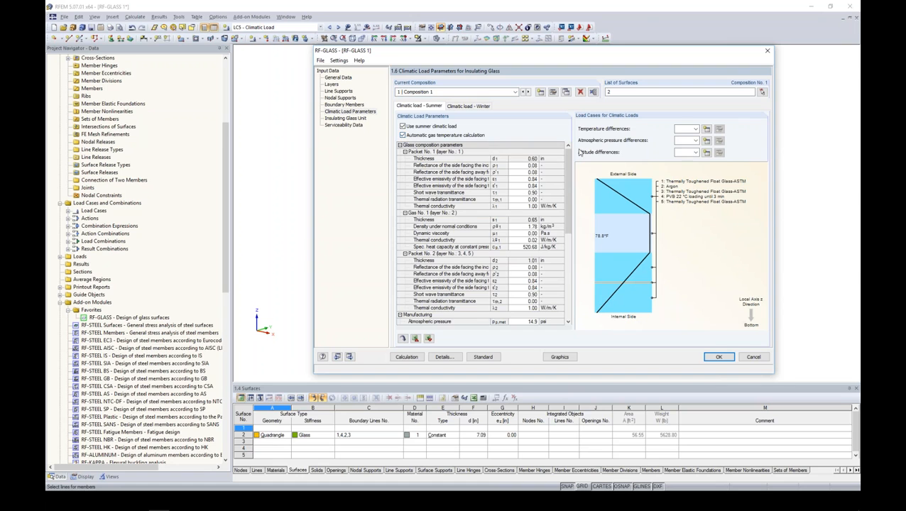
pyautogui.moveTo(568, 155)
pyautogui.mouseDown()
pyautogui.moveTo(563, 227)
pyautogui.moveTo(573, 150)
pyautogui.mouseUp()
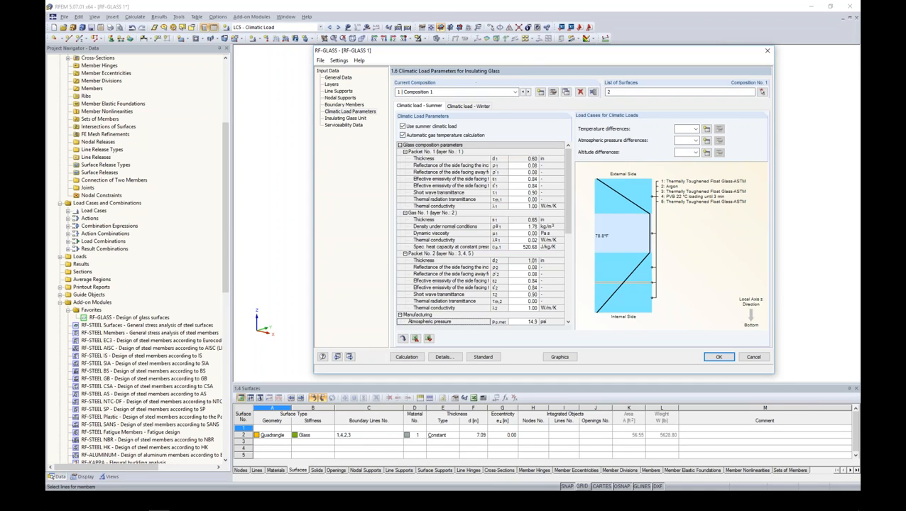
pyautogui.click(403, 135)
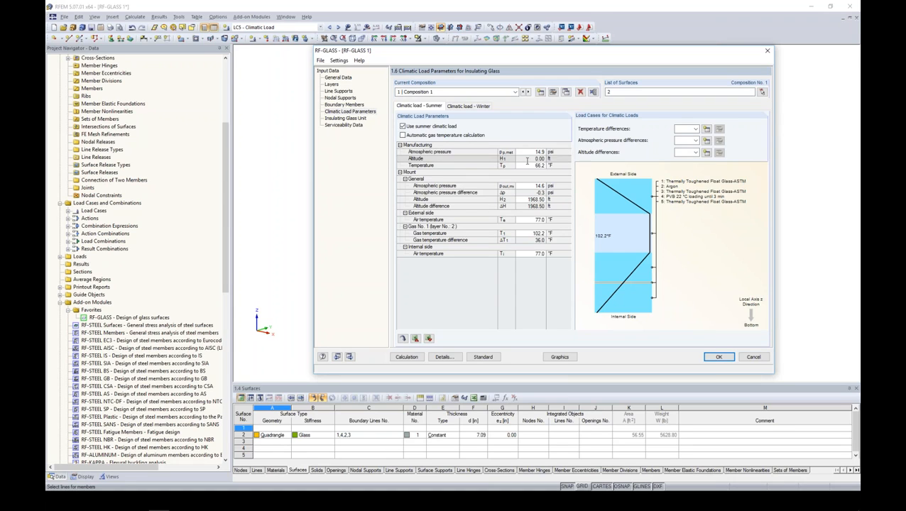
# Set the summer manufacturing temperature to 65 °F and the mount altitude to 2000 ft.
pyautogui.click(527, 159)
pyautogui.click(526, 166)
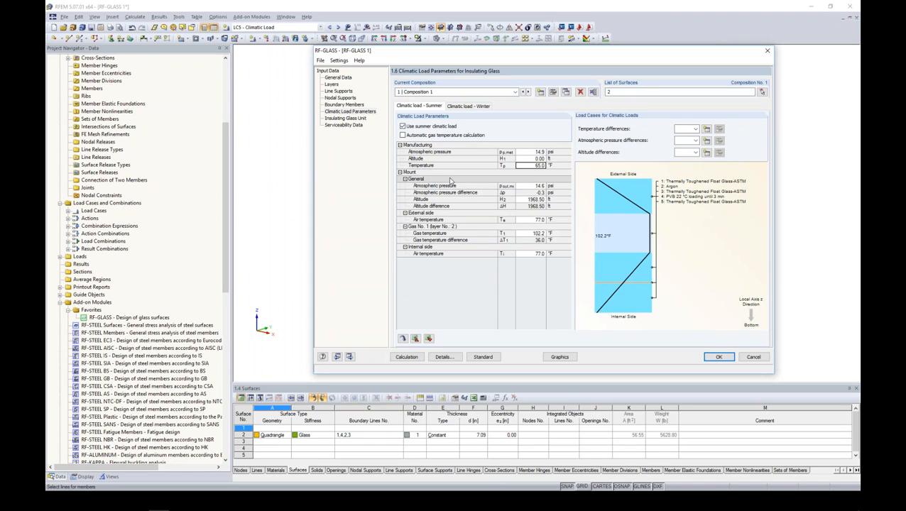
pyautogui.click(534, 199)
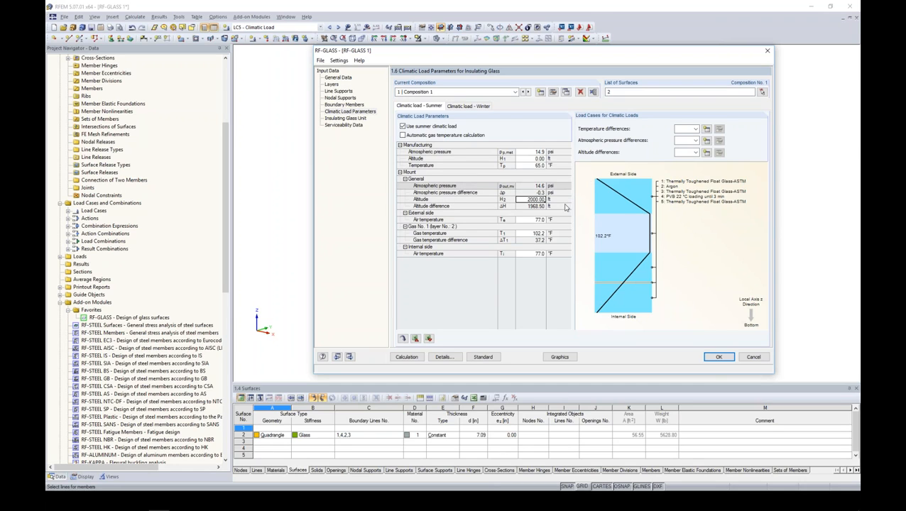
pyautogui.click(526, 206)
# Set the summer air temperature to 90 °F on the external side and 78 °F on the internal side.
pyautogui.click(527, 220)
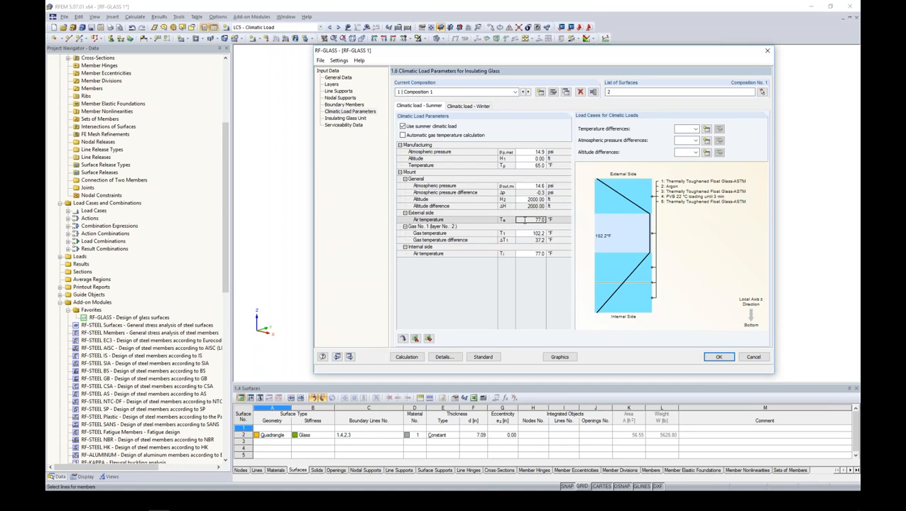
pyautogui.write('90.0')
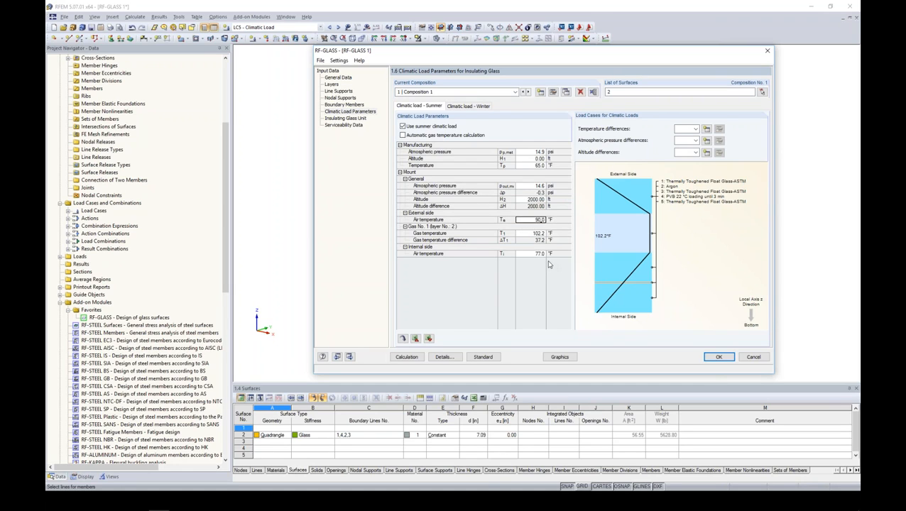
pyautogui.click(523, 233)
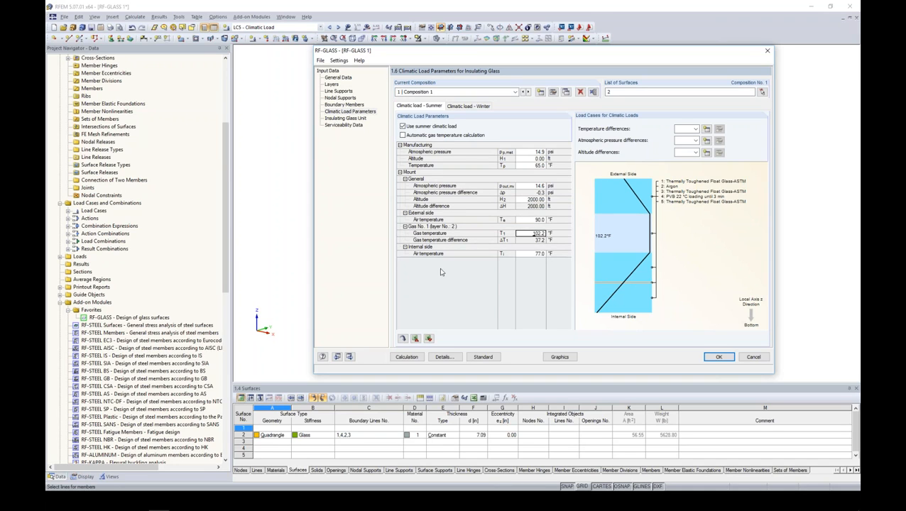
pyautogui.click(527, 254)
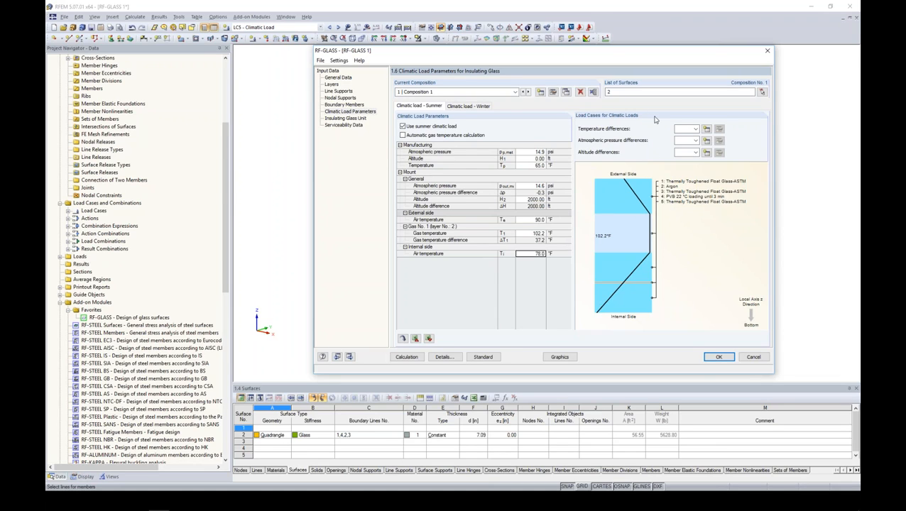
# Assign load case LC5 Climatic Load to the summer temperature, atmospheric pressure and altitude differences.
pyautogui.click(694, 128)
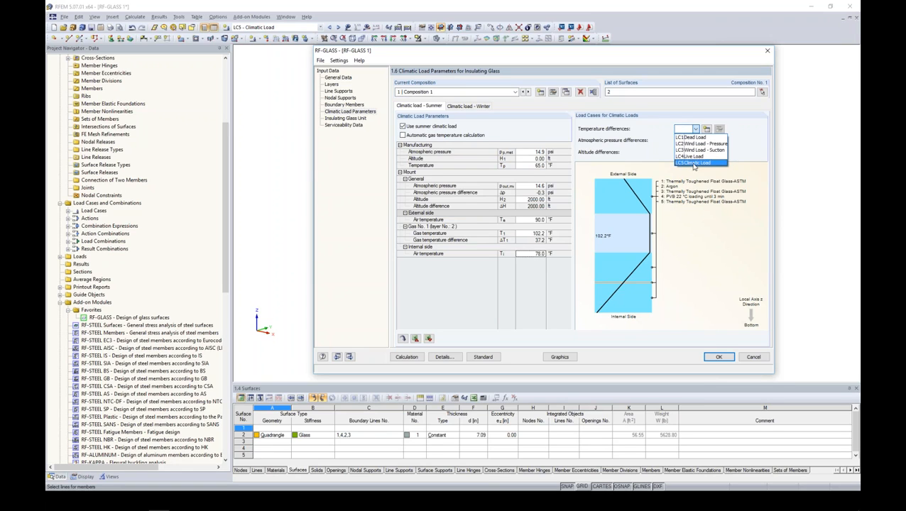
pyautogui.click(694, 163)
pyautogui.click(694, 141)
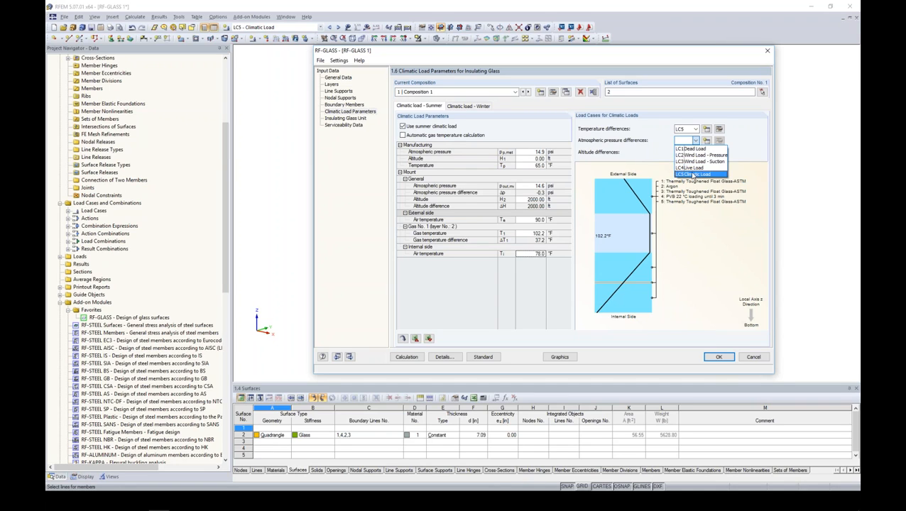
pyautogui.click(693, 174)
pyautogui.click(695, 152)
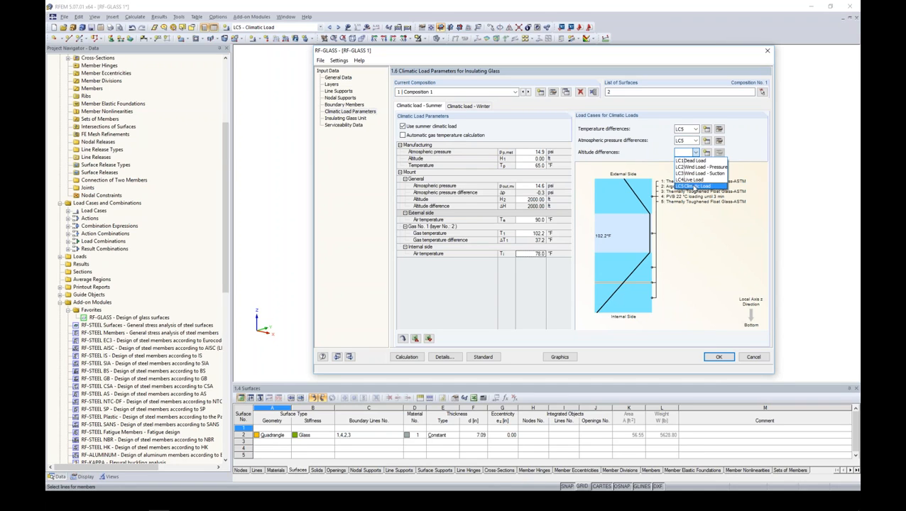
pyautogui.click(695, 187)
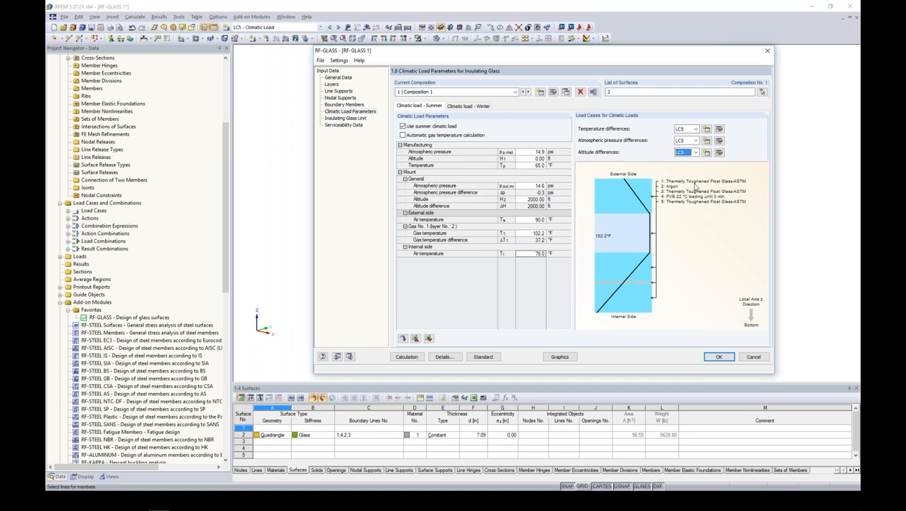
# For the winter climatic load, set the manufacturing altitude to 0 ft, manufacturing temperature to 65 °F and mount altitude to 2000 ft.
pyautogui.click(468, 106)
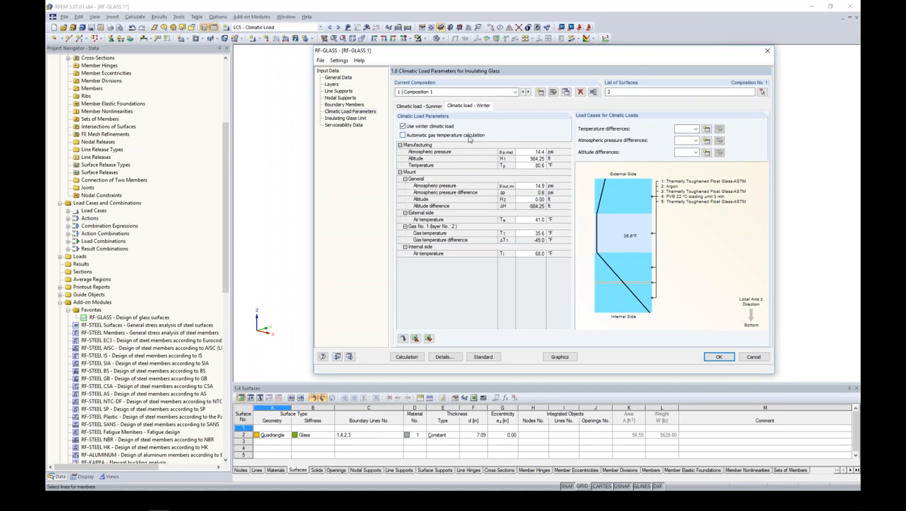
pyautogui.click(522, 158)
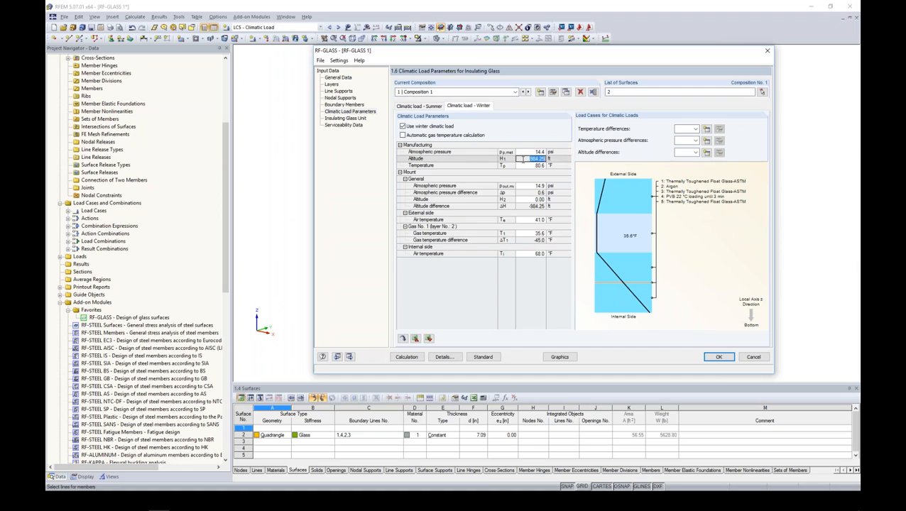
pyautogui.write('1000')
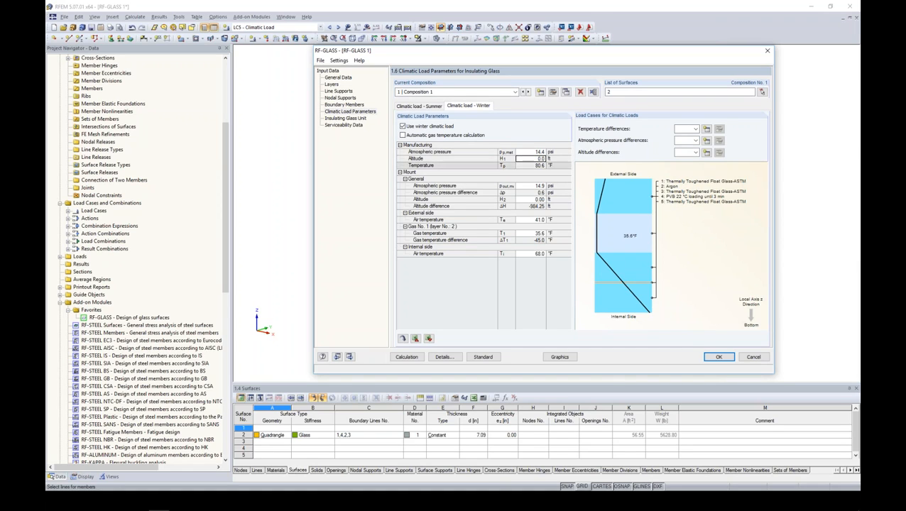
pyautogui.click(531, 166)
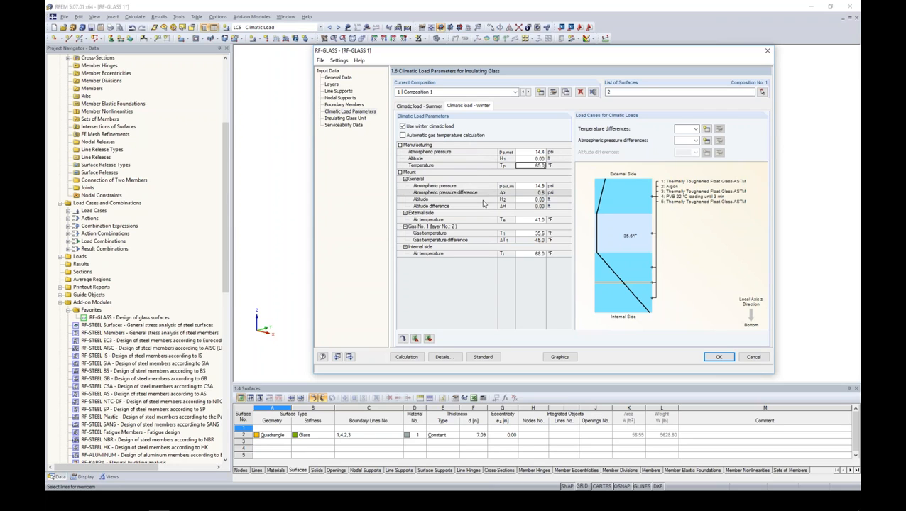
pyautogui.click(530, 199)
pyautogui.write('2000')
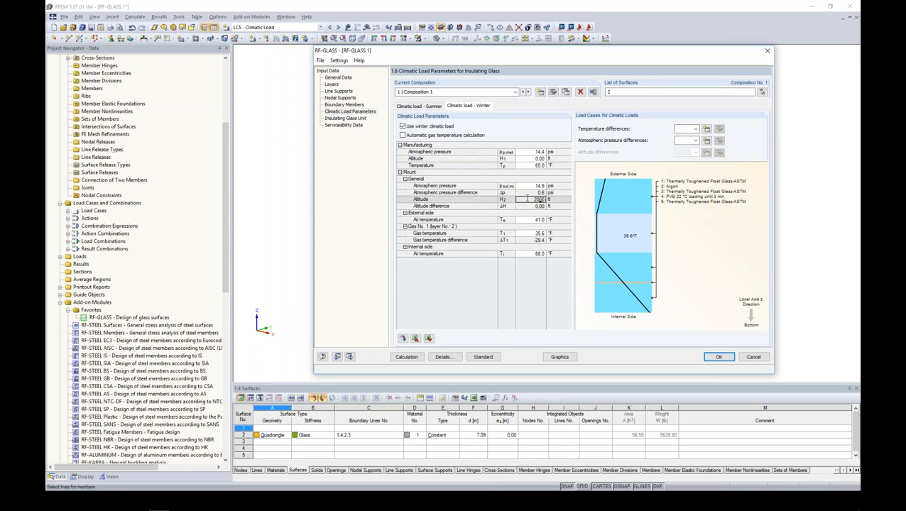
# Set the winter air temperature to 20 °F on the external side and 62 °F on the internal side.
pyautogui.click(529, 219)
pyautogui.write('20')
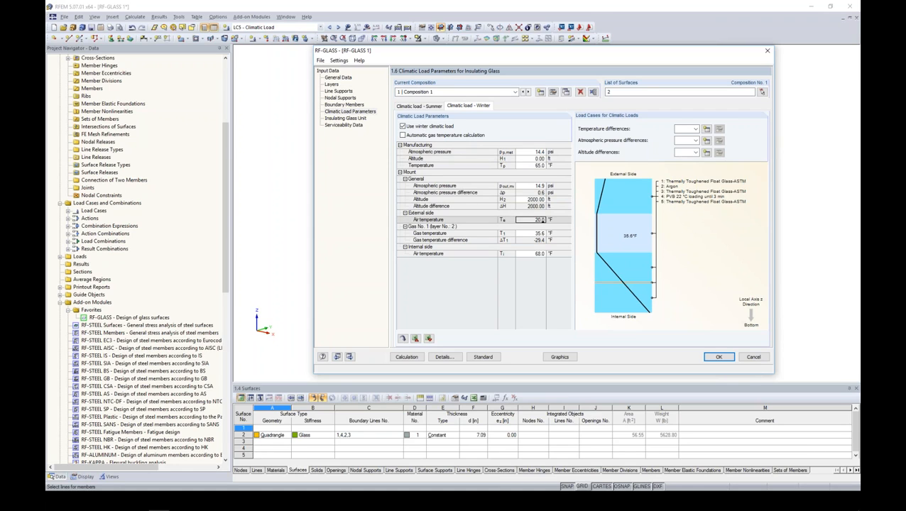
pyautogui.click(525, 255)
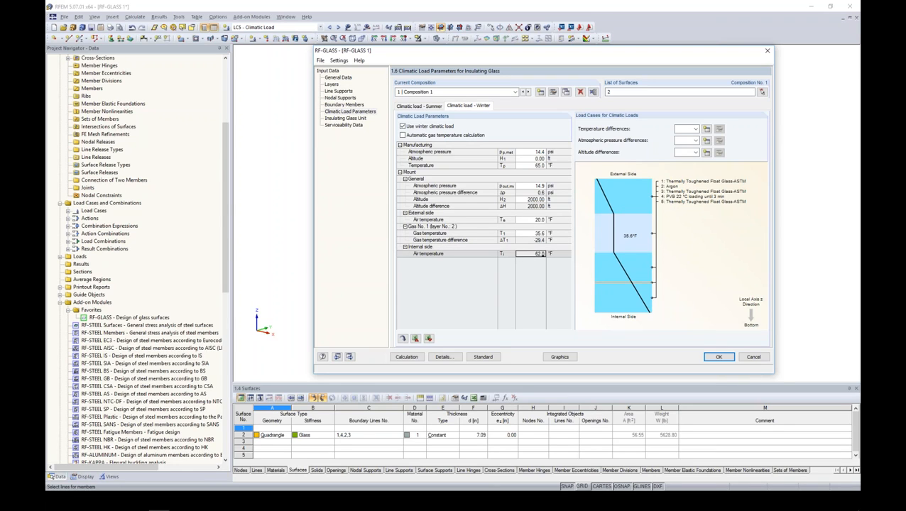
# Assign load case LC5 to the winter temperature, atmospheric pressure and altitude differences and open the insulating glass unit settings.
pyautogui.click(697, 129)
pyautogui.click(694, 163)
pyautogui.click(695, 141)
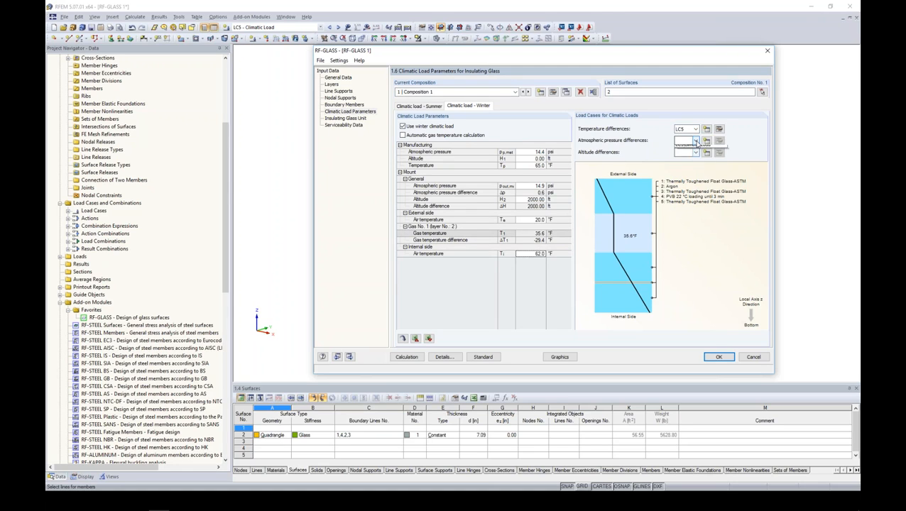
pyautogui.click(693, 174)
pyautogui.click(695, 152)
pyautogui.click(694, 186)
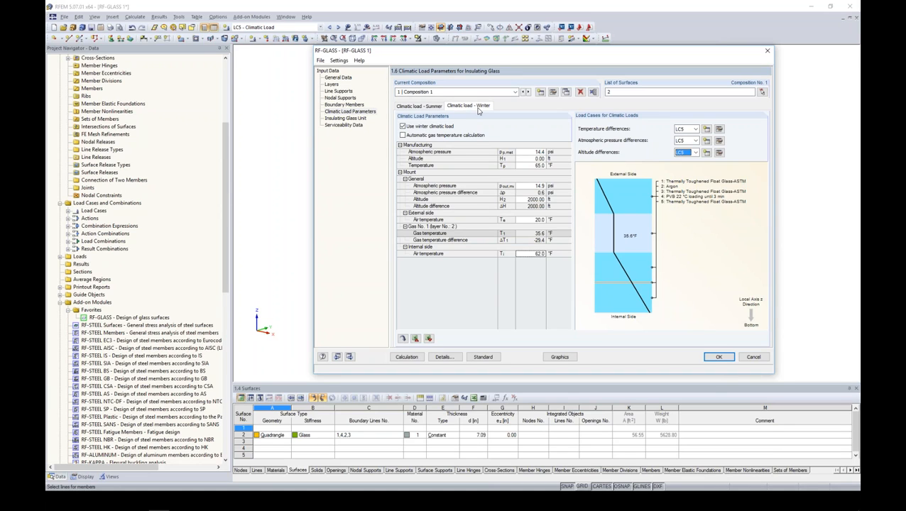
pyautogui.click(355, 122)
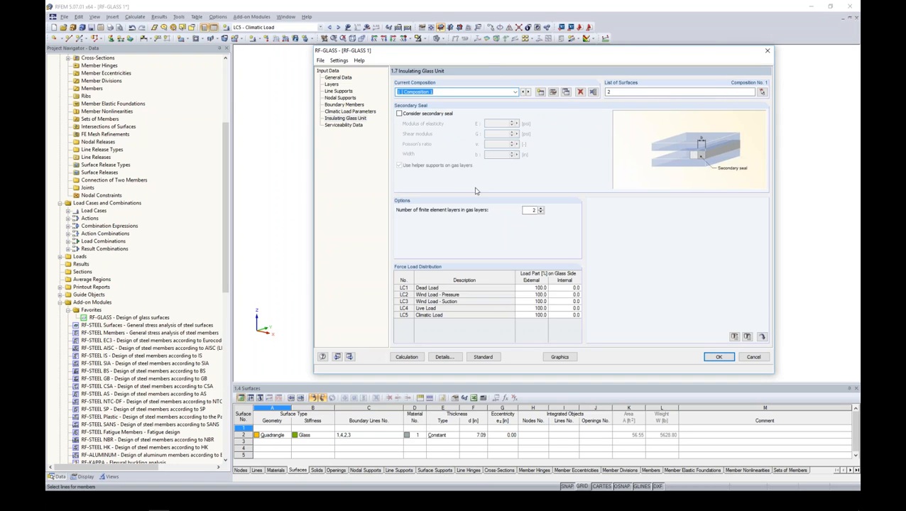
# Try considering the secondary seal and switch to the PowerPoint slide show on helper supports.
pyautogui.click(399, 114)
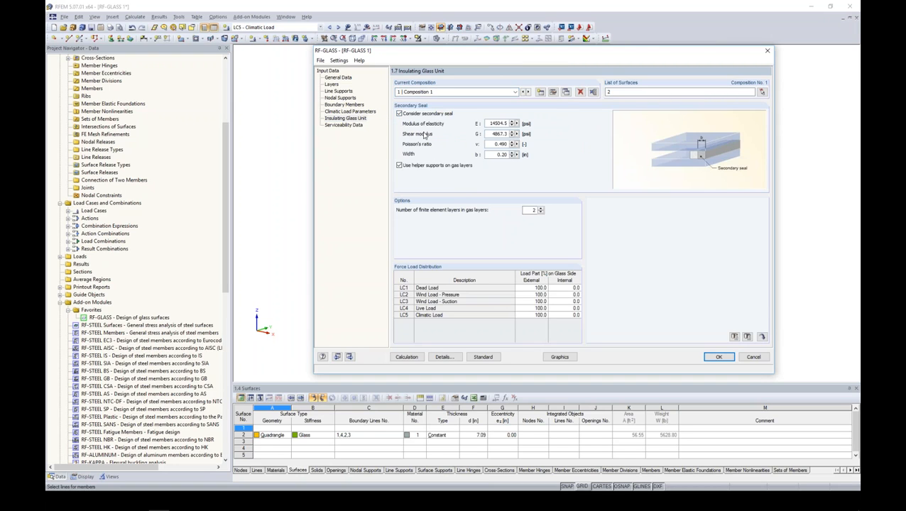
pyautogui.hotkey('alt', 'Tab')
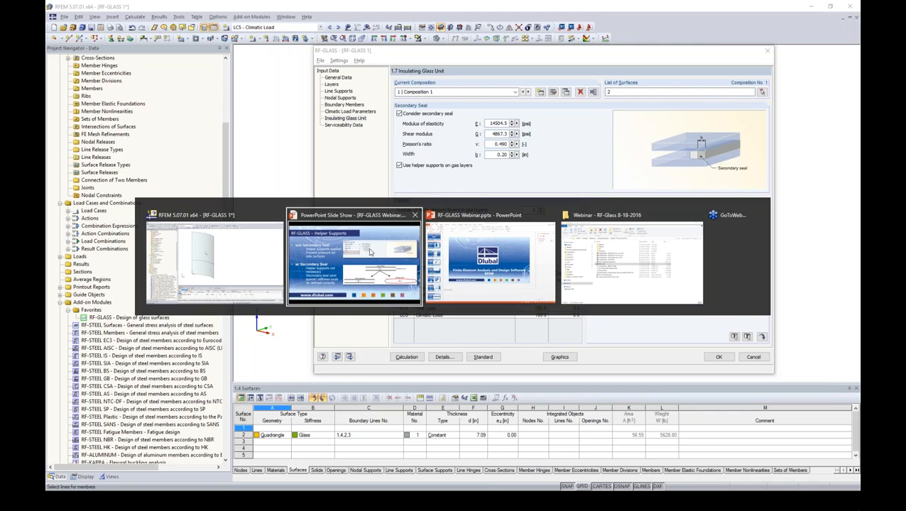
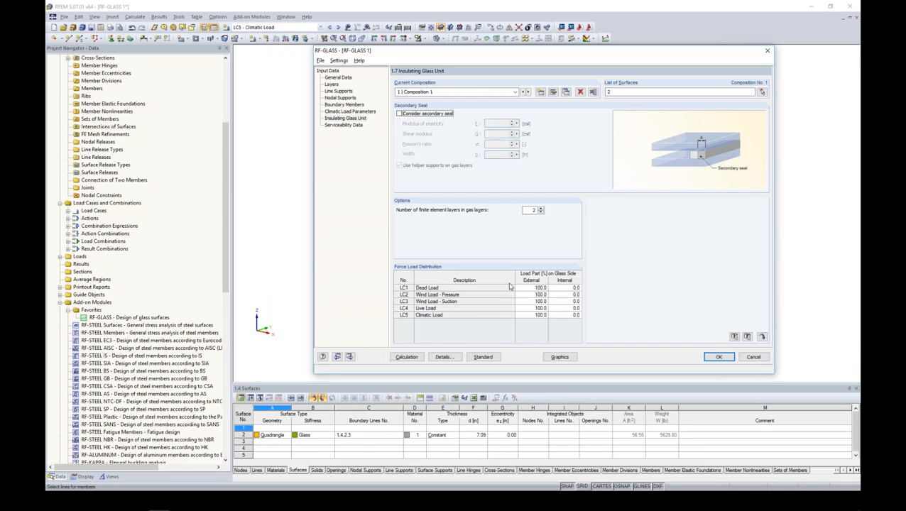
# Distribute the LC1 Dead Load 50% to the external and 50% to the internal glass side.
pyautogui.click(526, 288)
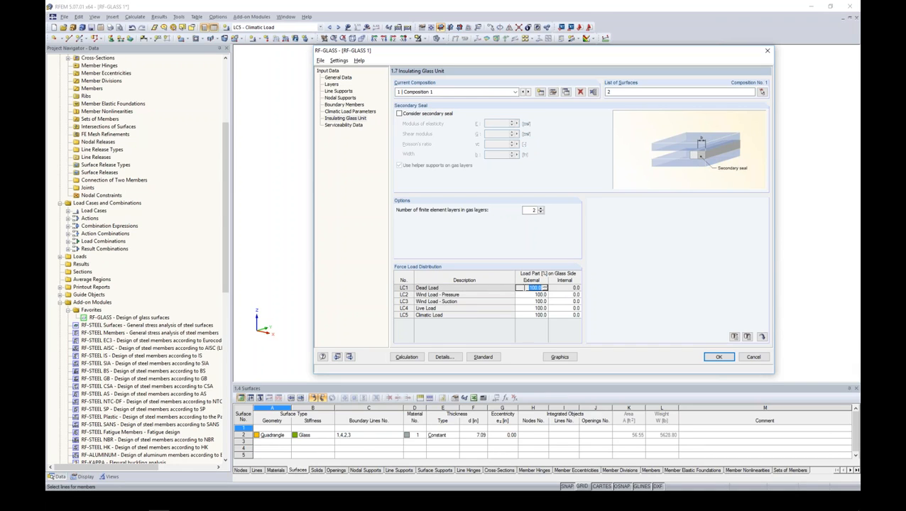
pyautogui.write('50')
pyautogui.press('Tab')
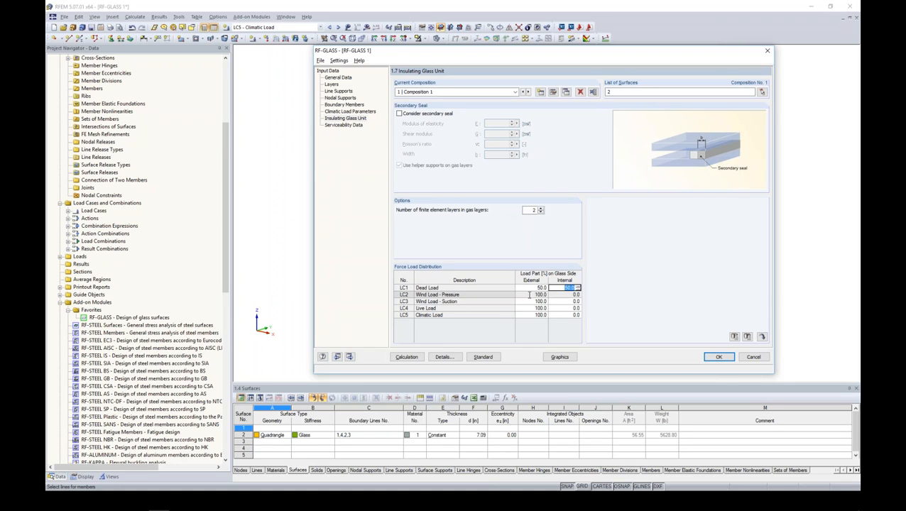
# Apply 100% of LC3 Wind Load - Suction and LC4 Live Load to the internal glass side.
pyautogui.click(568, 301)
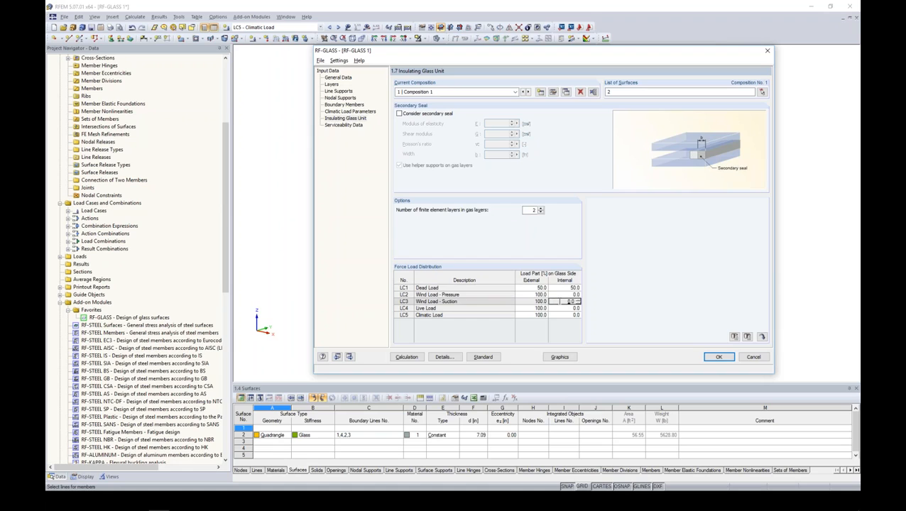
pyautogui.press('Tab')
pyautogui.press('Tab')
pyautogui.write('1')
pyautogui.press('Tab')
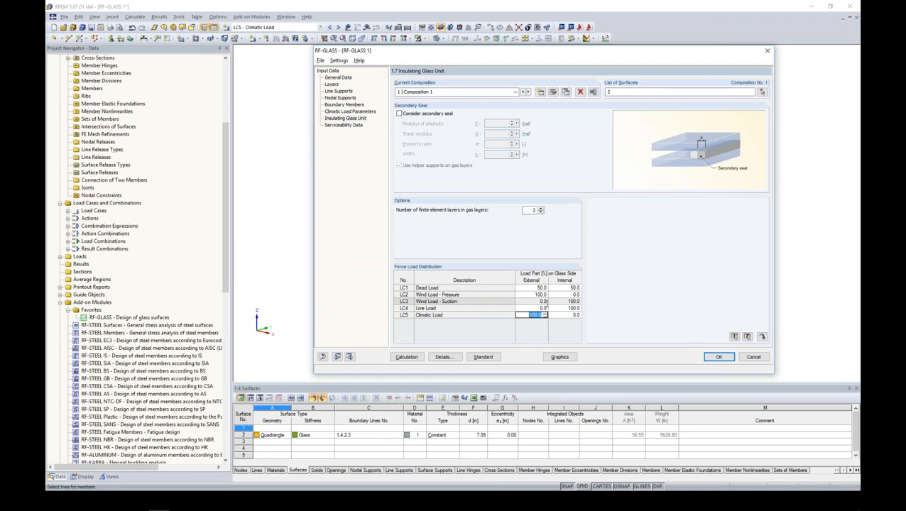
# Distribute the LC5 Climatic Load 50% external and 50% internal and open the serviceability data.
pyautogui.write('50')
pyautogui.press('Tab')
pyautogui.write('5')
pyautogui.click(544, 302)
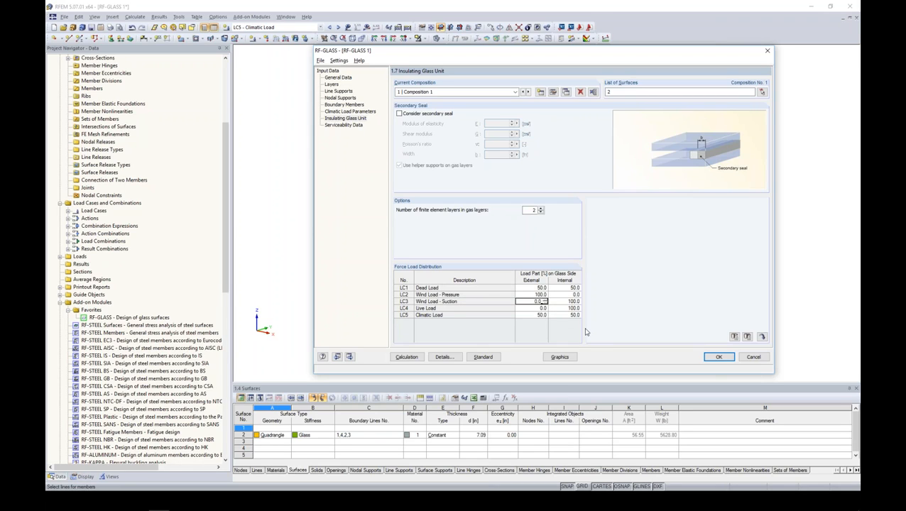
pyautogui.click(345, 125)
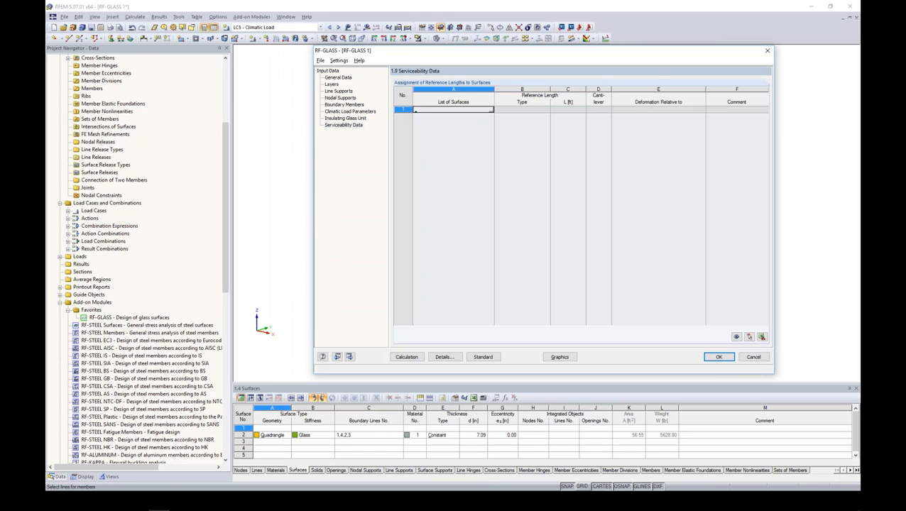
# Assign surface 2 to the serviceability data, review the standard's deflection limits and accept the RF-GLASS input.
pyautogui.click(491, 111)
pyautogui.click(384, 178)
pyautogui.click(145, 83)
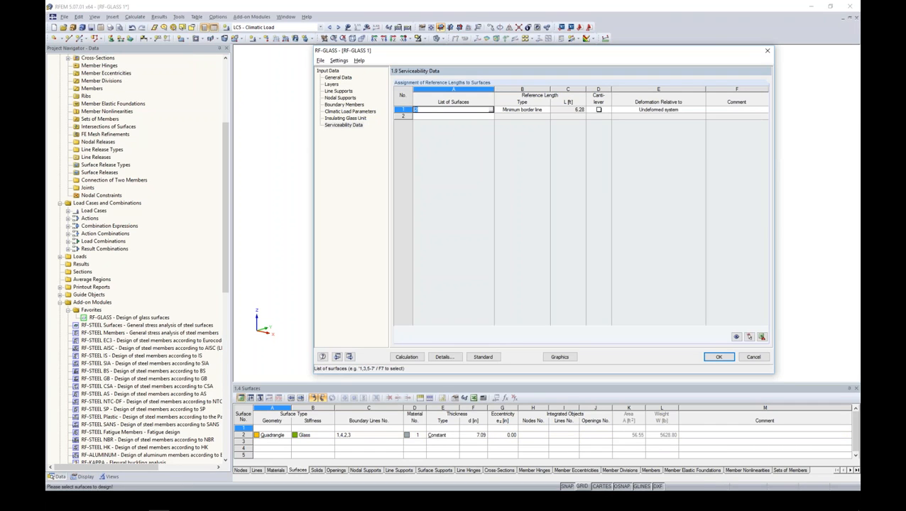
pyautogui.click(483, 357)
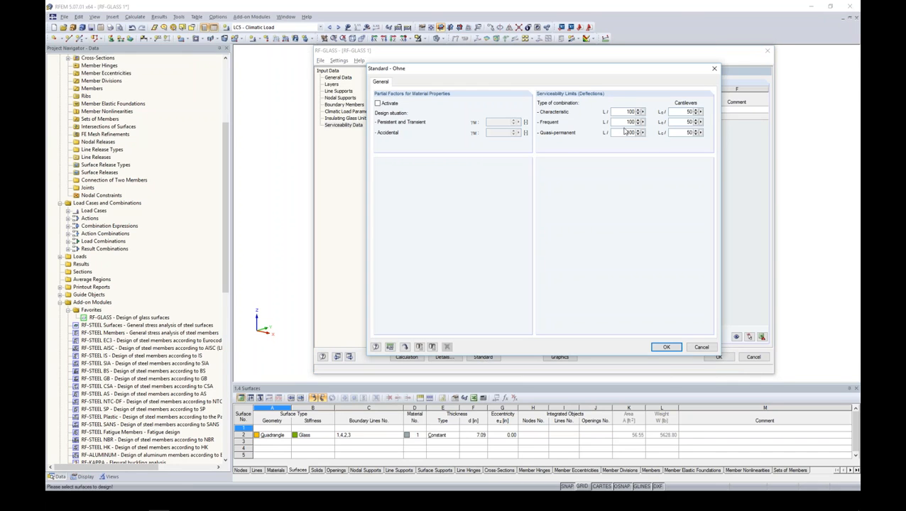
pyautogui.click(666, 347)
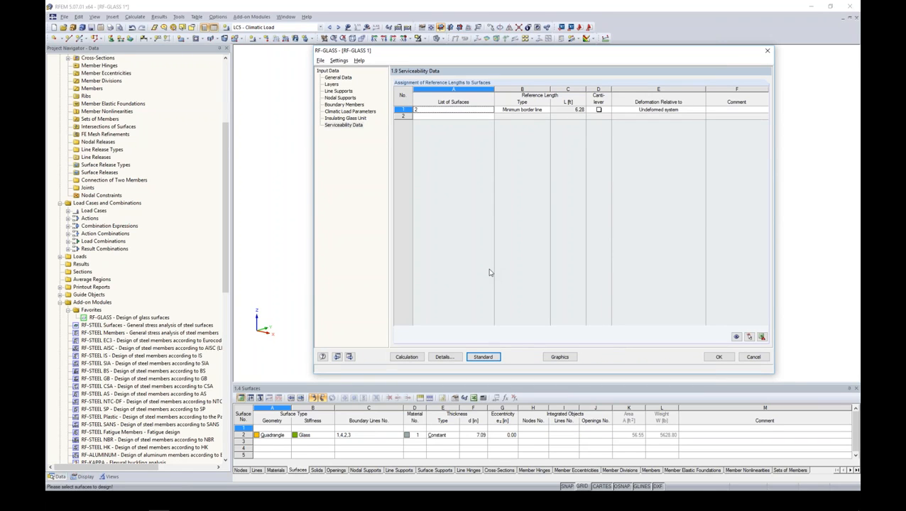
pyautogui.click(718, 356)
pyautogui.moveTo(561, 284); pyautogui.dragTo(650, 267, button='middle')
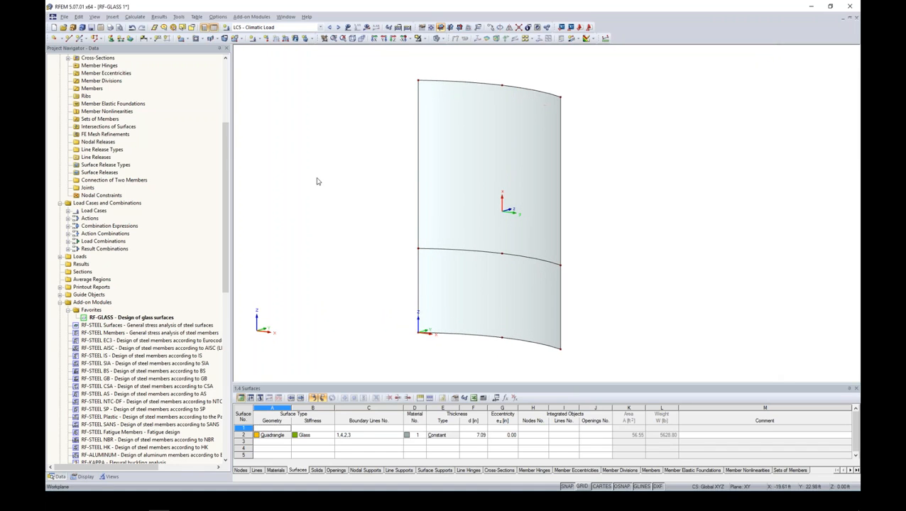
# Switch to the Insulated Glass - RESULTS model and examine its stress plot on the curved pane.
pyautogui.moveTo(226, 205); pyautogui.dragTo(174, 104)
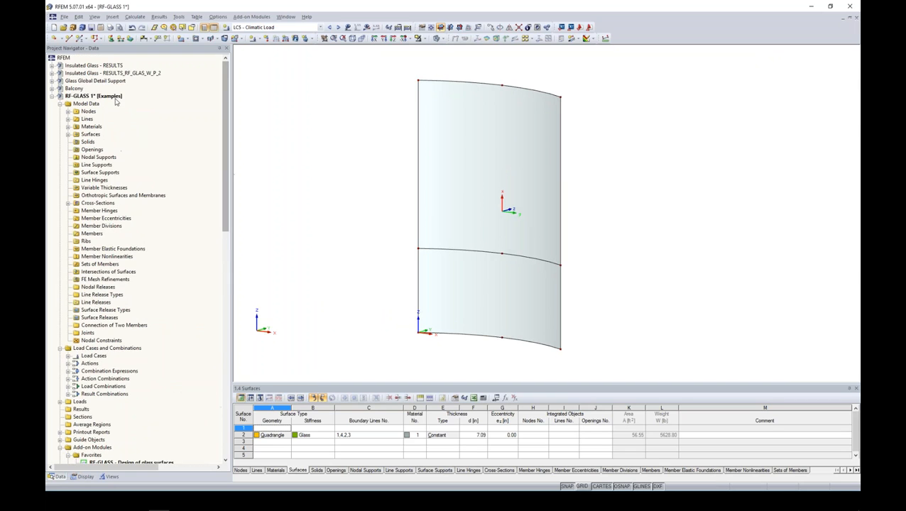
pyautogui.click(52, 97)
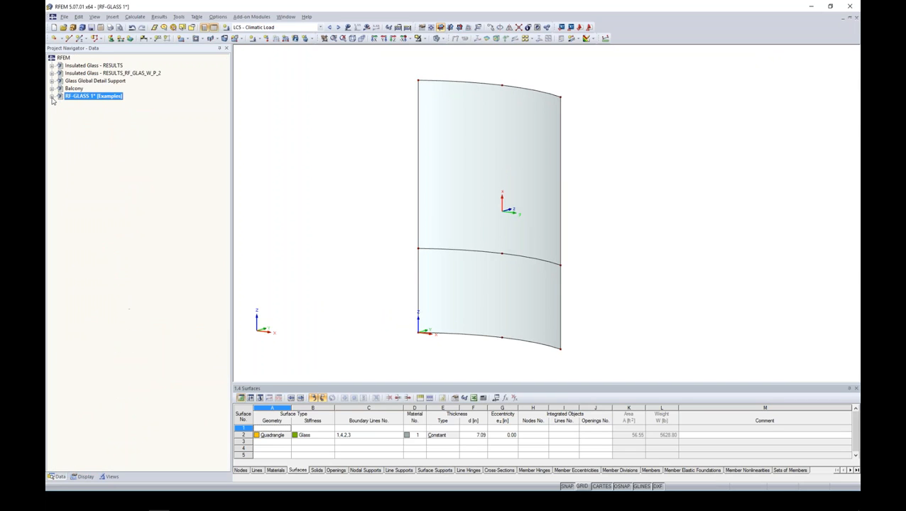
pyautogui.doubleClick(90, 66)
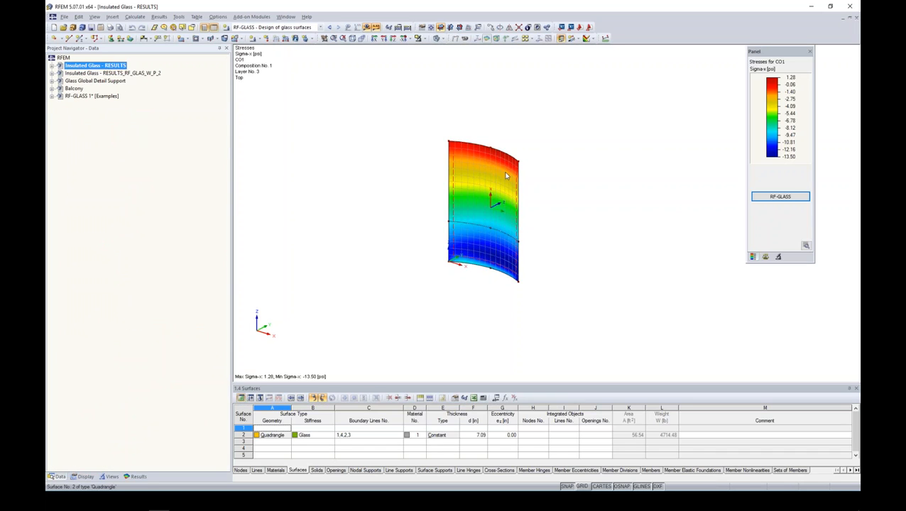
pyautogui.keyDown('ctrl'); pyautogui.moveTo(495, 206); pyautogui.dragTo(556, 160, button='middle'); pyautogui.keyUp('ctrl')
pyautogui.scroll(3, 488, 223)
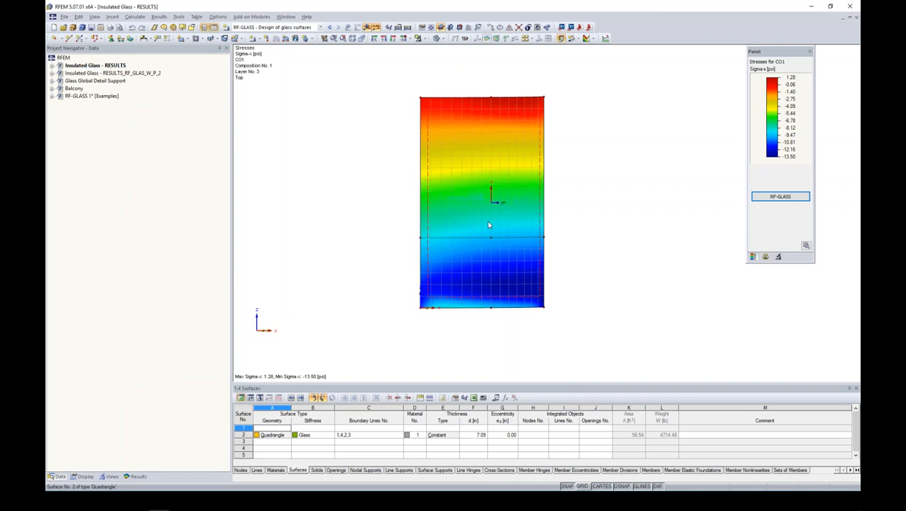
pyautogui.keyDown('ctrl'); pyautogui.moveTo(594, 211); pyautogui.dragTo(568, 273, button='middle'); pyautogui.keyUp('ctrl')
pyautogui.moveTo(567, 179); pyautogui.dragTo(575, 195, button='middle')
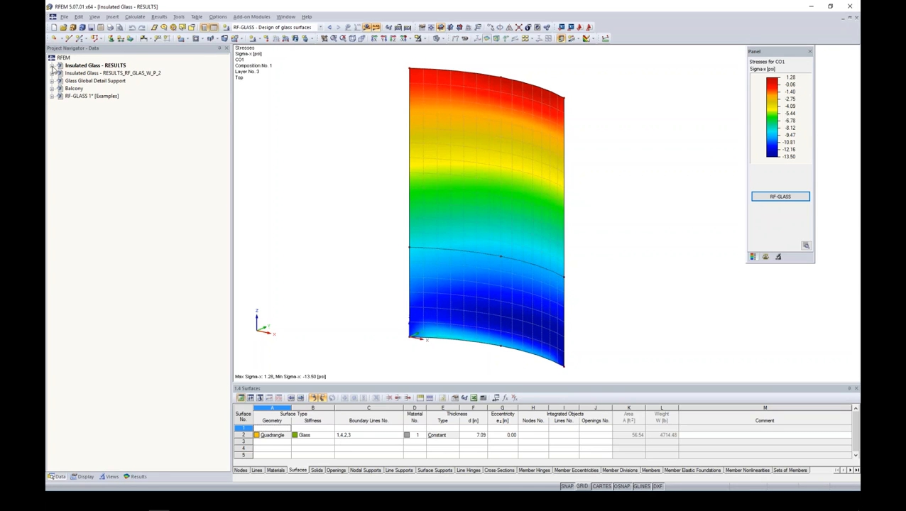
# Open this model's RF-GLASS results and review the stress ratios by loading, maximum displacements and gas pressure.
pyautogui.click(53, 66)
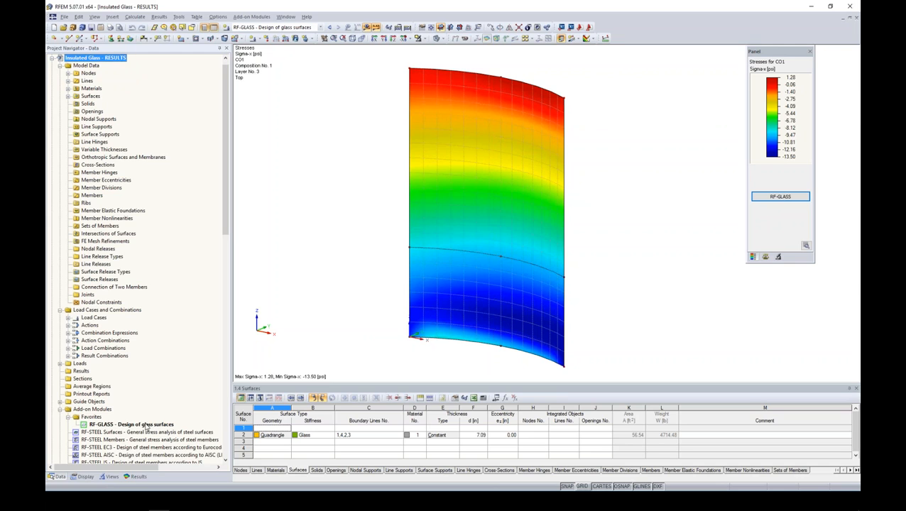
pyautogui.click(147, 424)
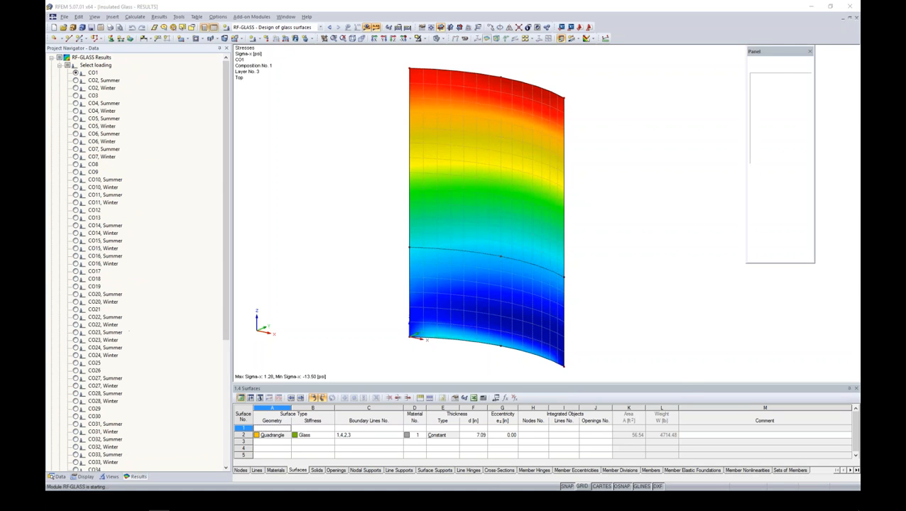
pyautogui.moveTo(456, 90); pyautogui.dragTo(493, 71)
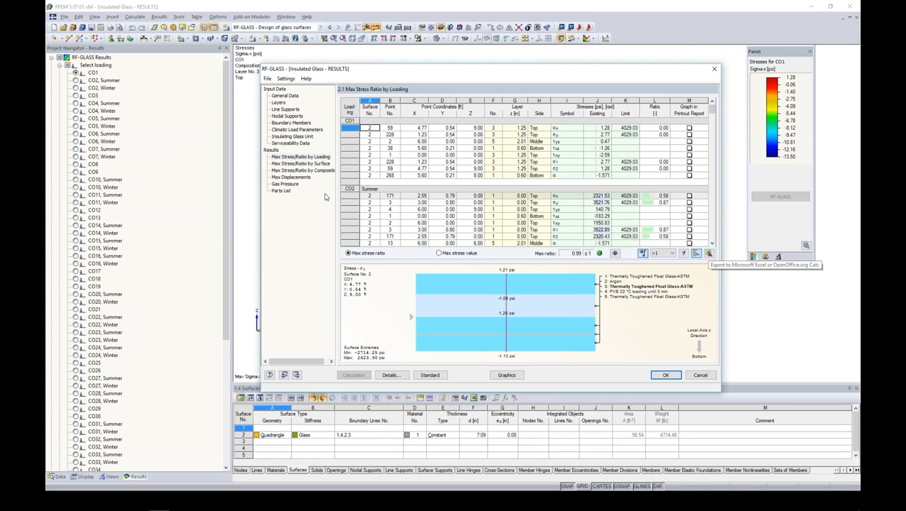
pyautogui.click(290, 177)
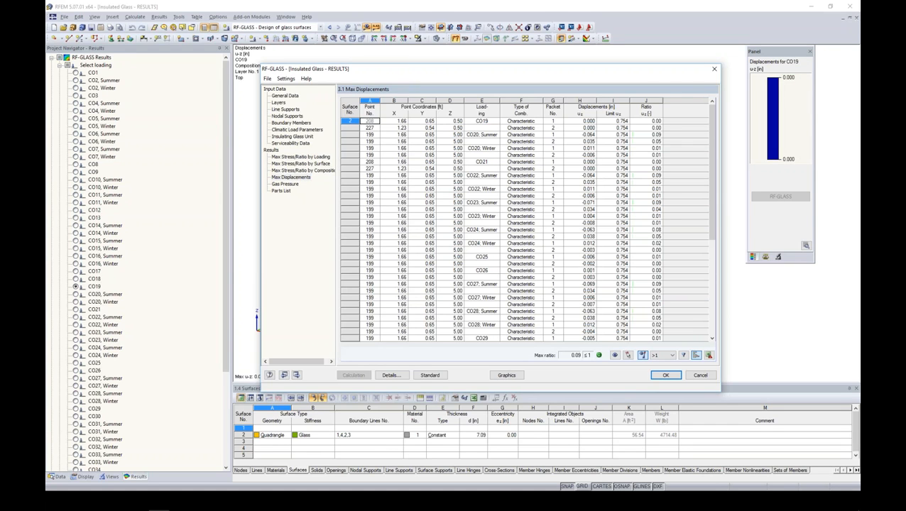
pyautogui.click(296, 157)
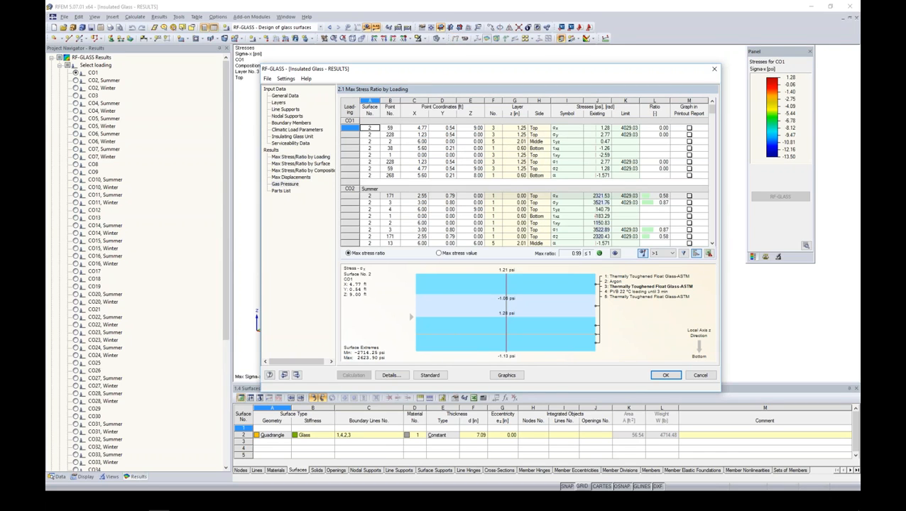
pyautogui.click(285, 184)
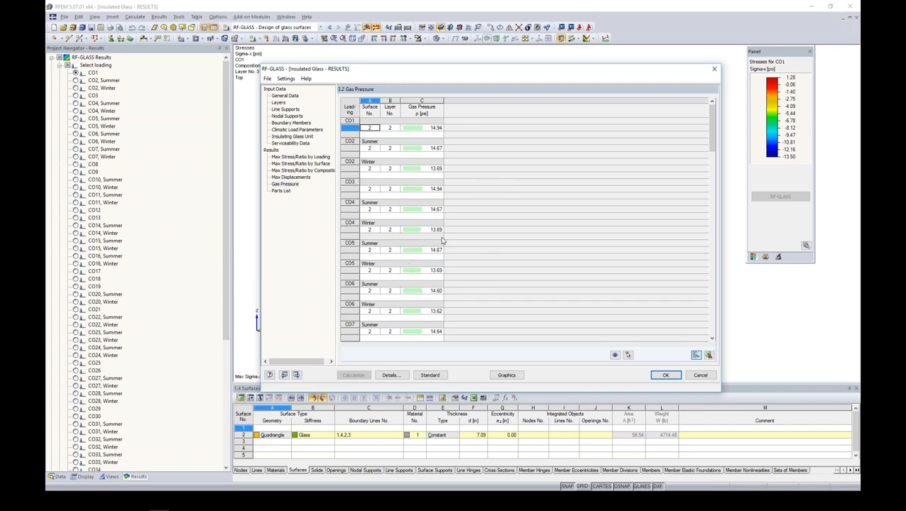
# Review the maximum stress ratios by surface and the through-thickness diagrams for σ1 in CO10 Summer and τxz in CO6 Summer.
pyautogui.click(297, 163)
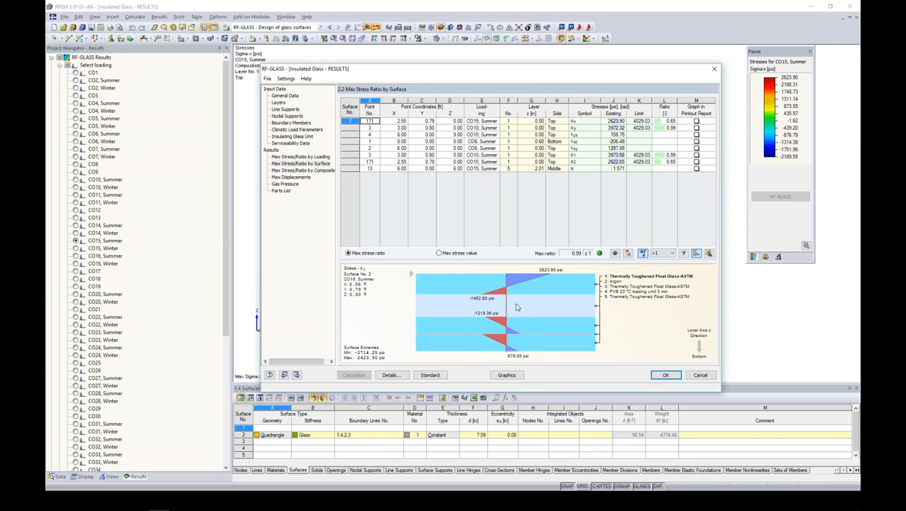
pyautogui.click(538, 154)
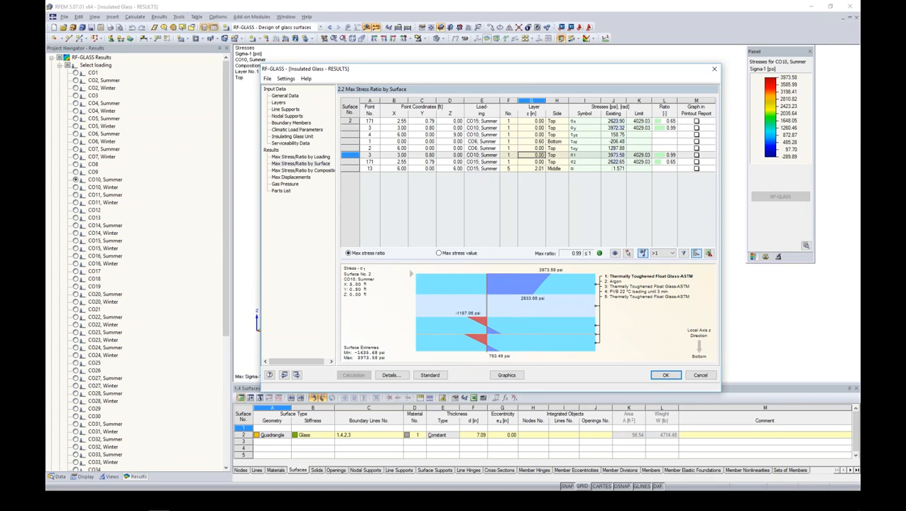
pyautogui.click(537, 142)
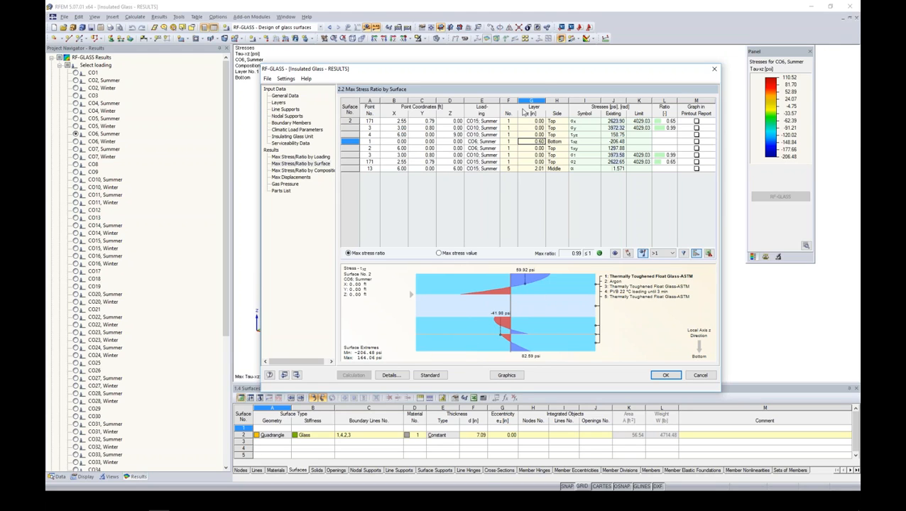
# Display the CO6 Summer results graphically and compare σx, σy, τxz, τxy, σ1 and σ2 on layer 1's bottom side.
pyautogui.click(507, 375)
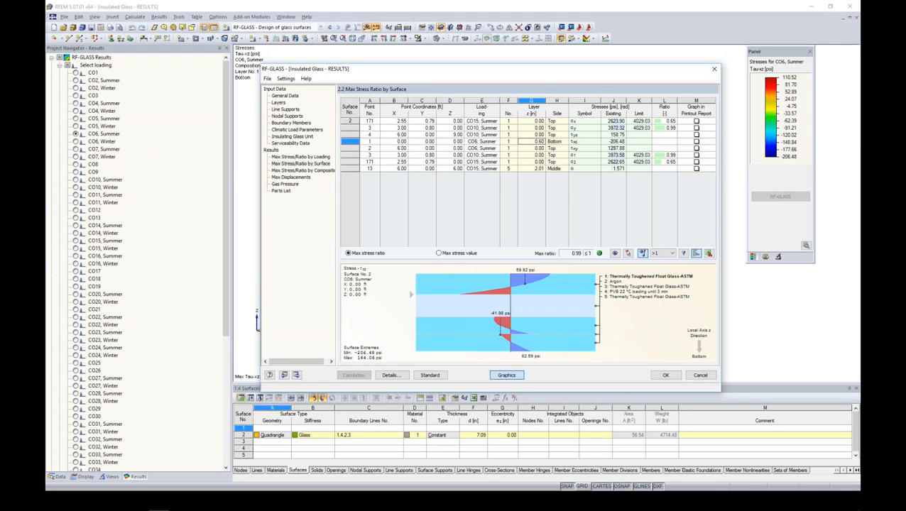
pyautogui.moveTo(224, 179); pyautogui.dragTo(206, 316)
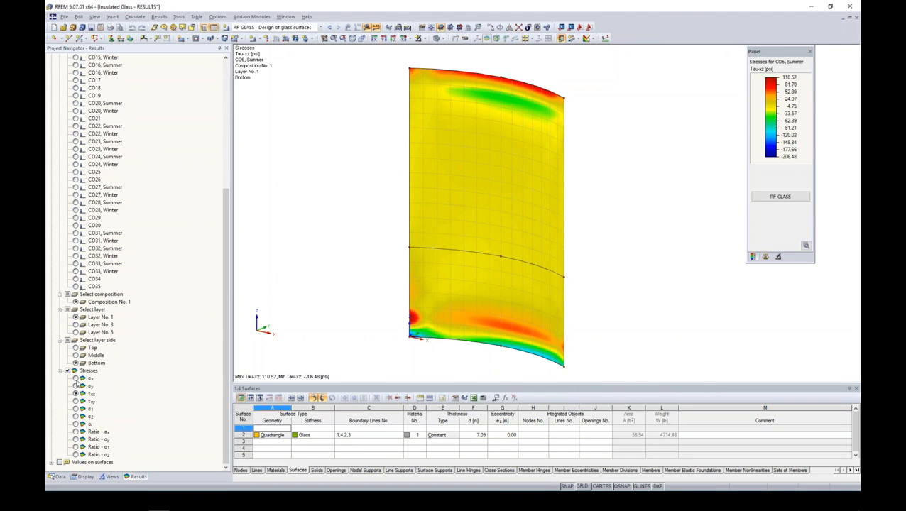
pyautogui.click(77, 380)
pyautogui.click(76, 386)
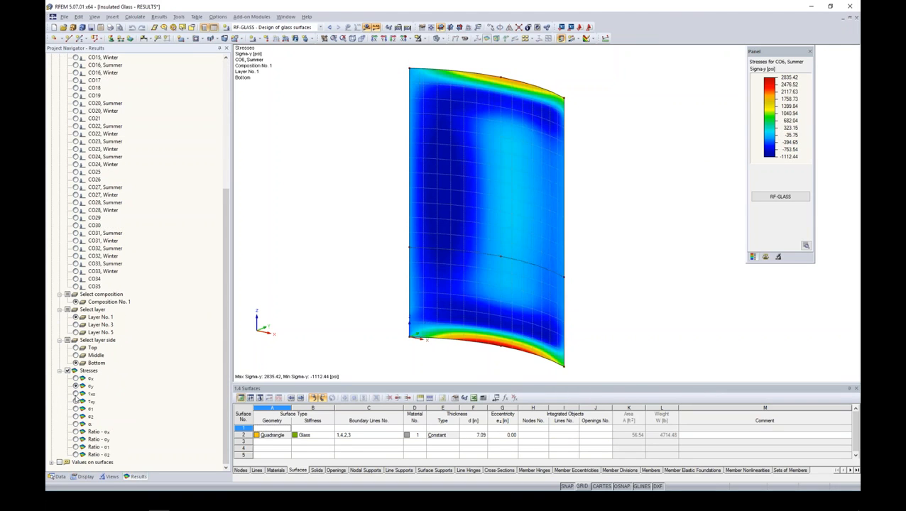
pyautogui.click(76, 394)
pyautogui.click(76, 401)
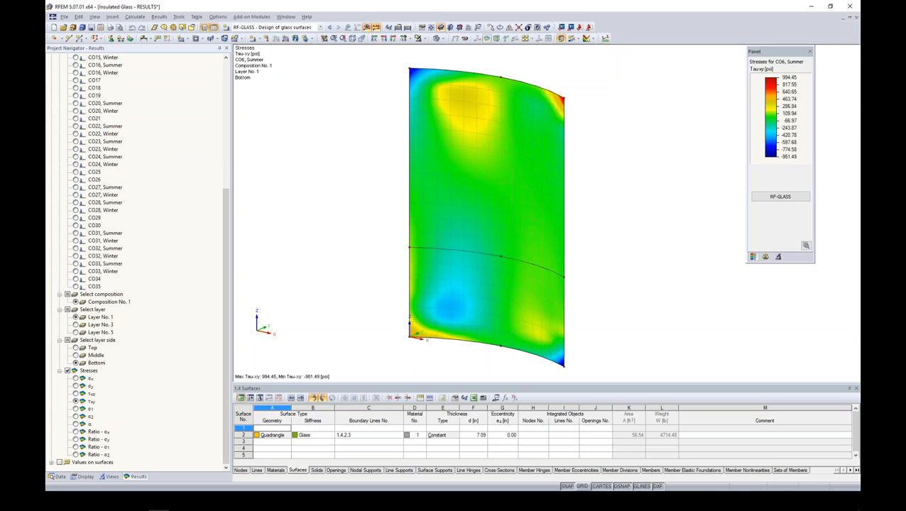
pyautogui.click(76, 409)
pyautogui.click(76, 417)
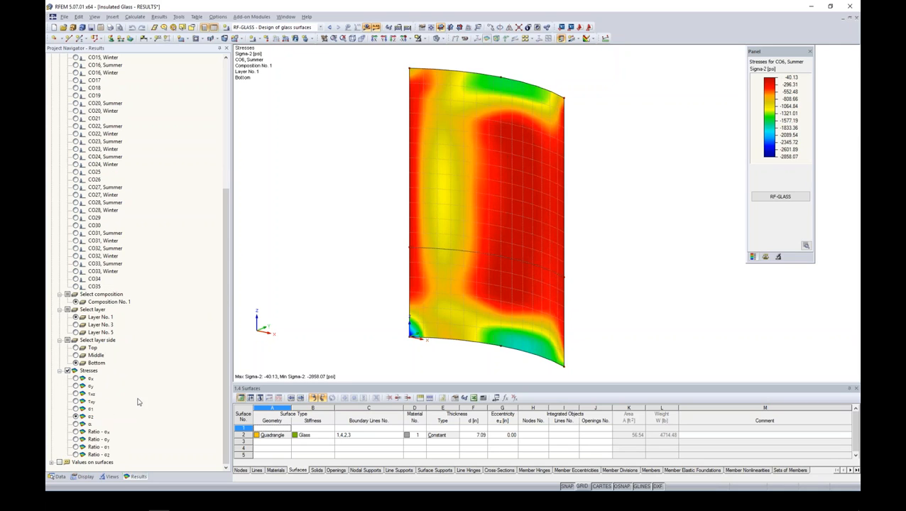
pyautogui.keyDown('ctrl'); pyautogui.moveTo(642, 199); pyautogui.dragTo(599, 173, button='middle'); pyautogui.keyUp('ctrl')
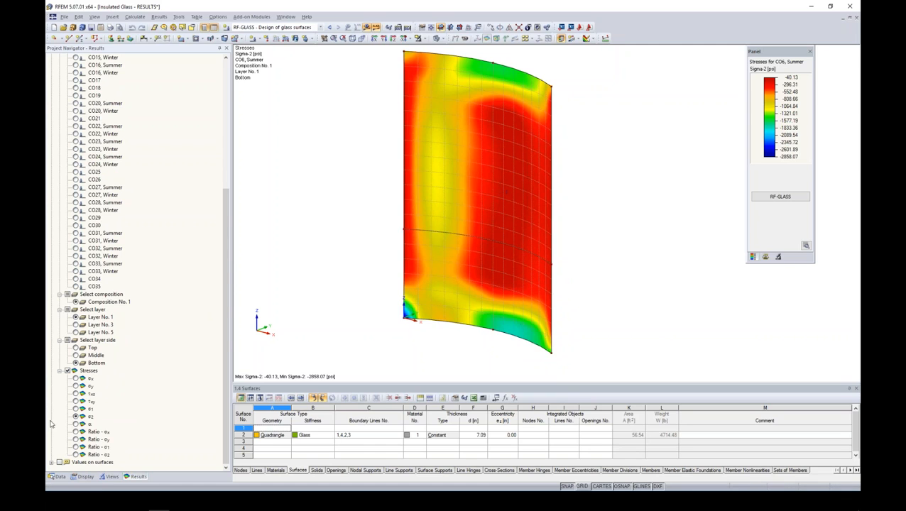
# Look up the exported RFEM files in the webinar folder and switch to the Insulated Glass - RESULTS_RF_GLAS_W_P_2 model, expanding its data tree.
pyautogui.click(60, 476)
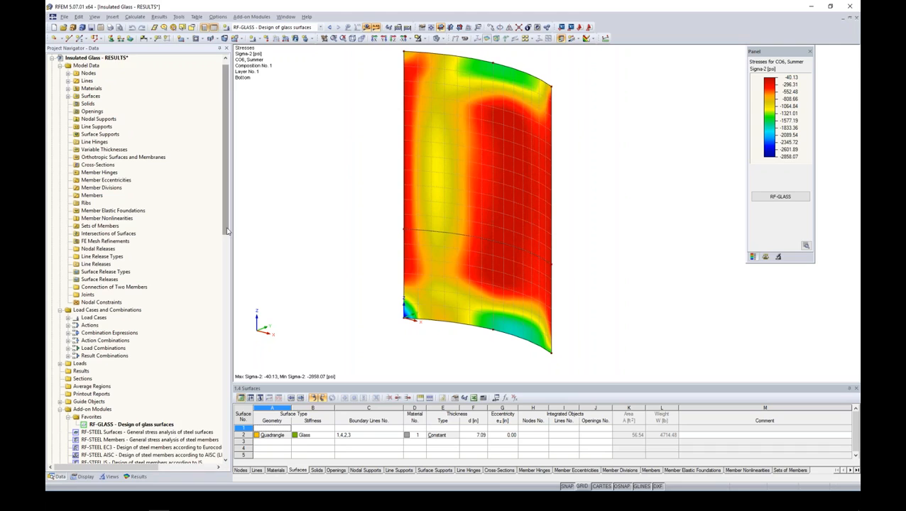
pyautogui.moveTo(227, 206); pyautogui.dragTo(228, 202)
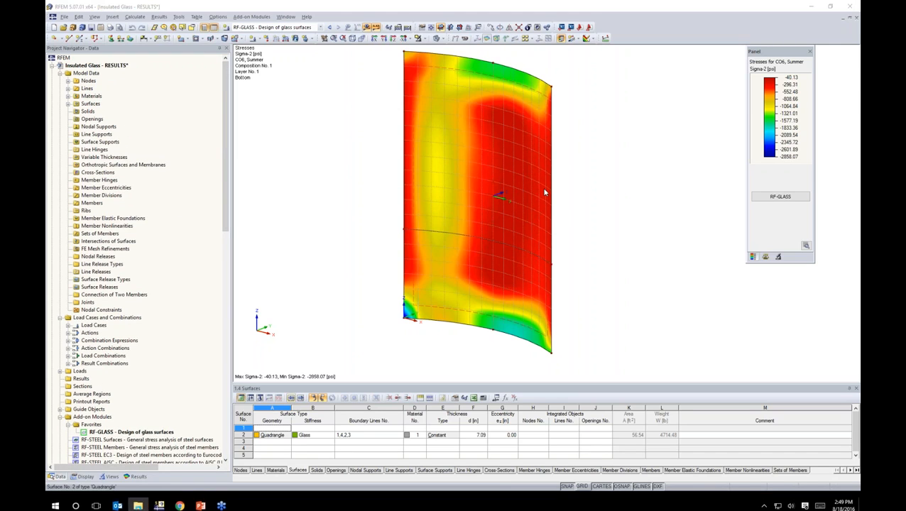
pyautogui.moveTo(859, 54); pyautogui.dragTo(409, 64)
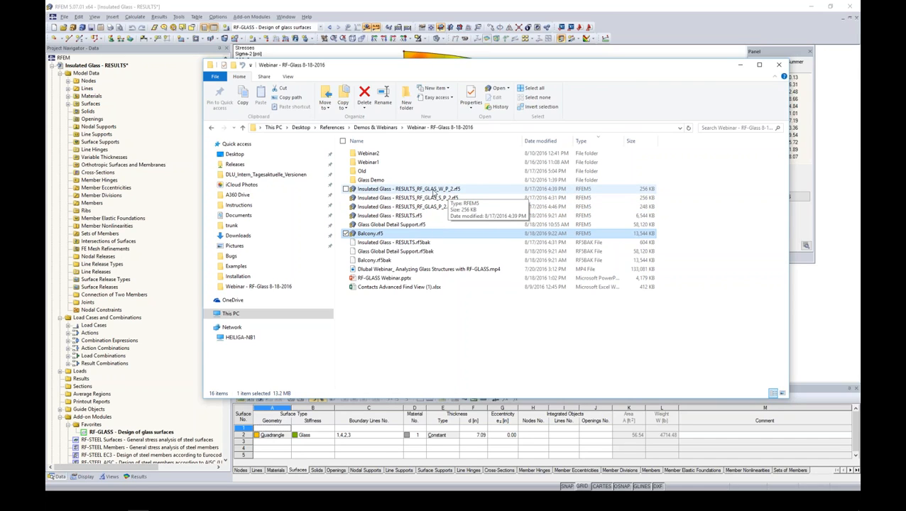
pyautogui.click(376, 54)
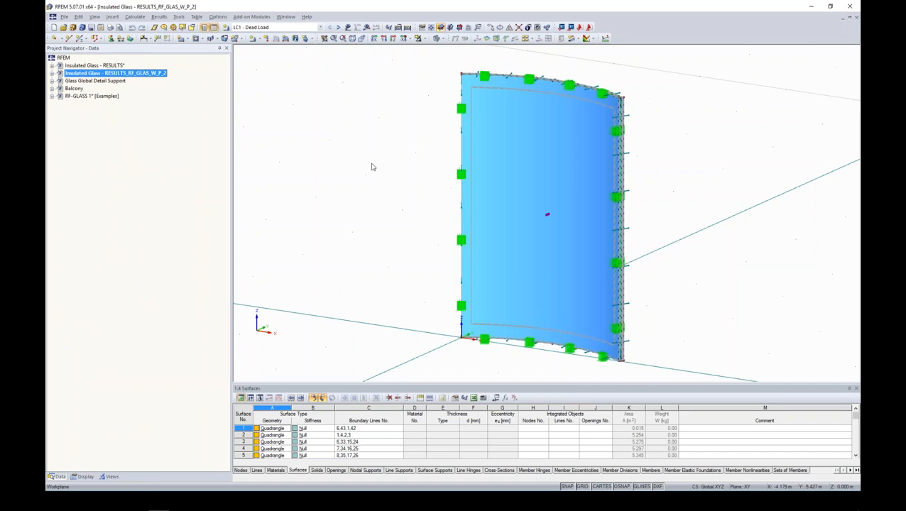
pyautogui.keyDown('ctrl'); pyautogui.moveTo(720, 221); pyautogui.dragTo(569, 142, button='middle'); pyautogui.keyUp('ctrl')
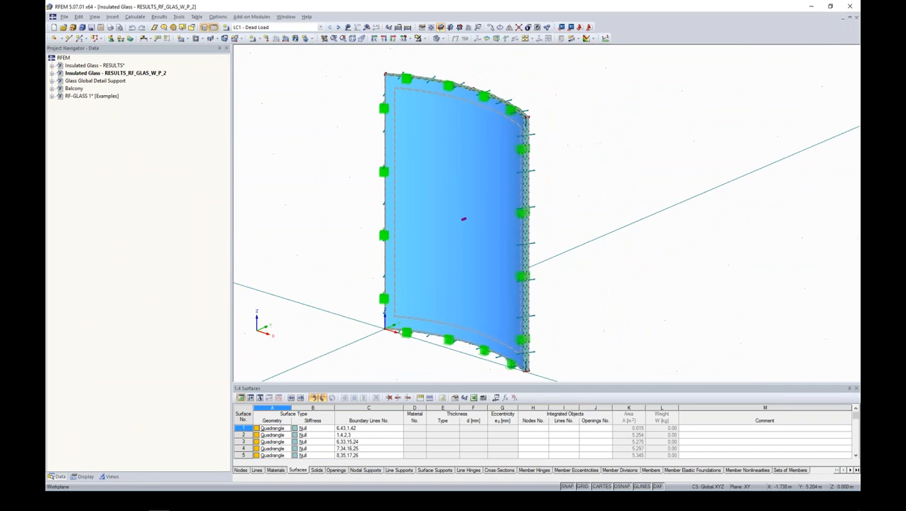
pyautogui.click(53, 74)
# Examine the solid layer build-up at the pane's upper corner and display the model as wireframe.
pyautogui.scroll(3, 526, 122)
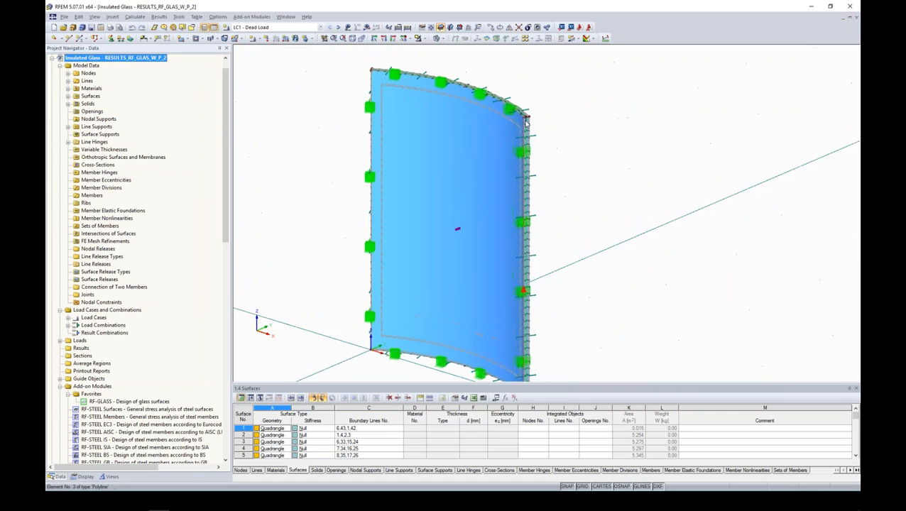
pyautogui.scroll(5, 525, 122)
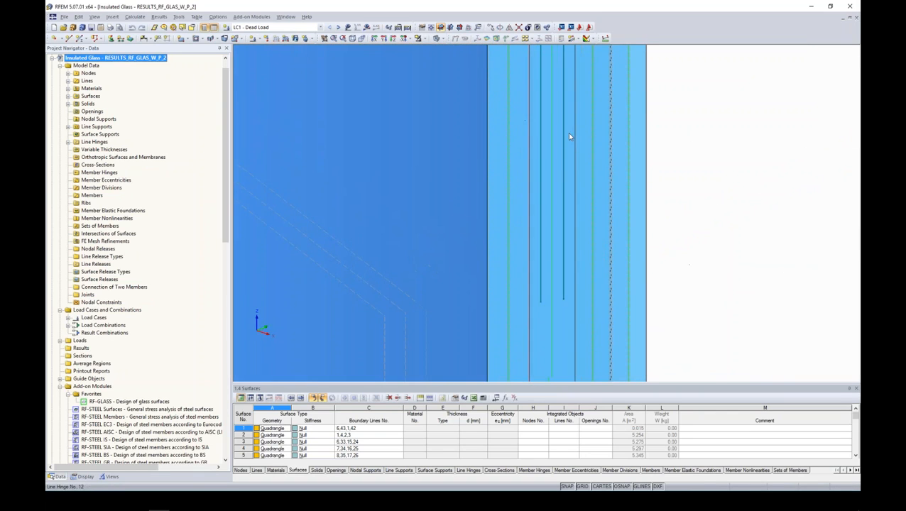
pyautogui.keyDown('ctrl'); pyautogui.moveTo(566, 140); pyautogui.dragTo(504, 158, button='middle'); pyautogui.keyUp('ctrl')
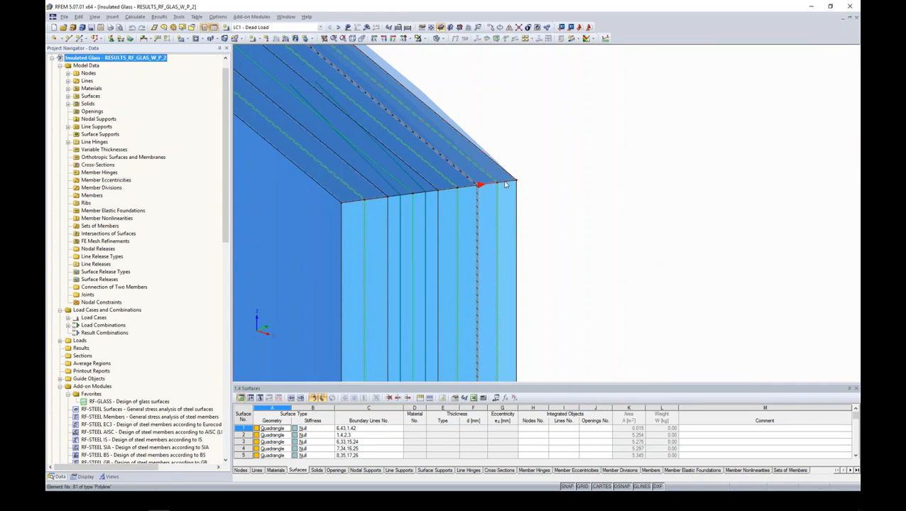
pyautogui.scroll(4, 480, 191)
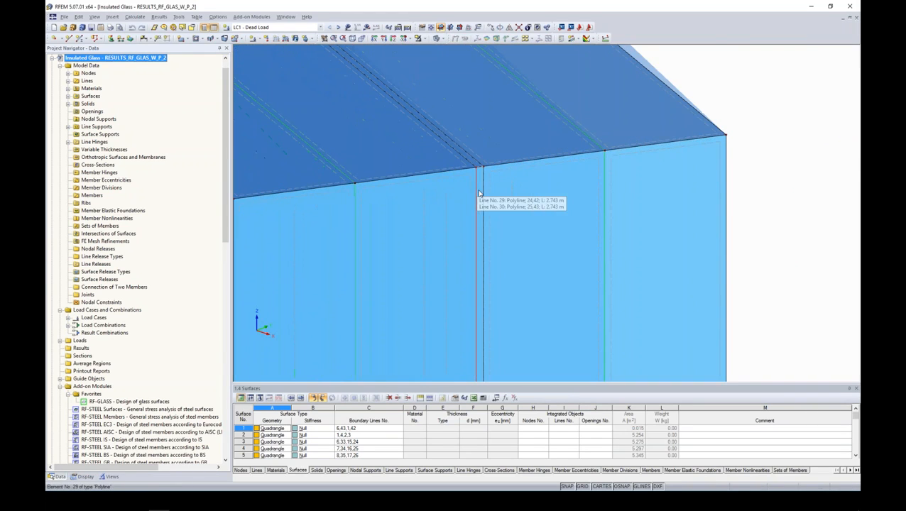
pyautogui.scroll(-4, 478, 186)
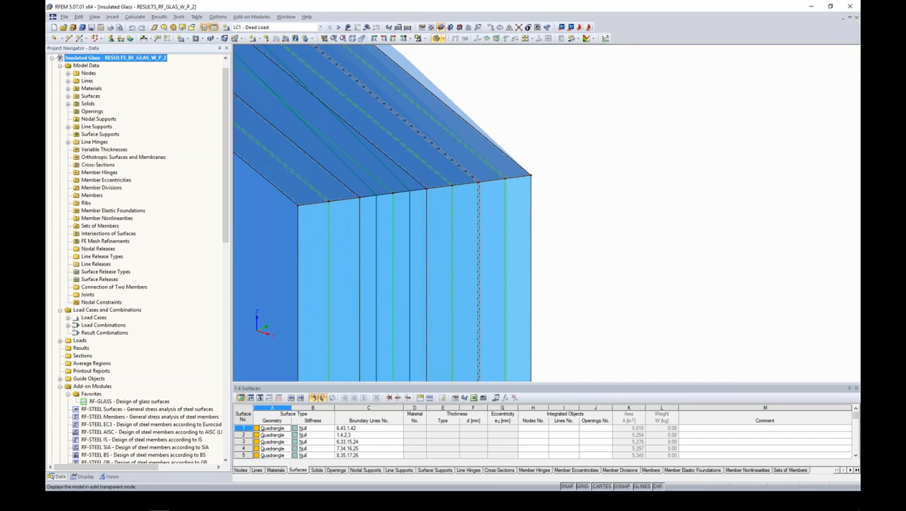
pyautogui.click(439, 38)
pyautogui.click(444, 51)
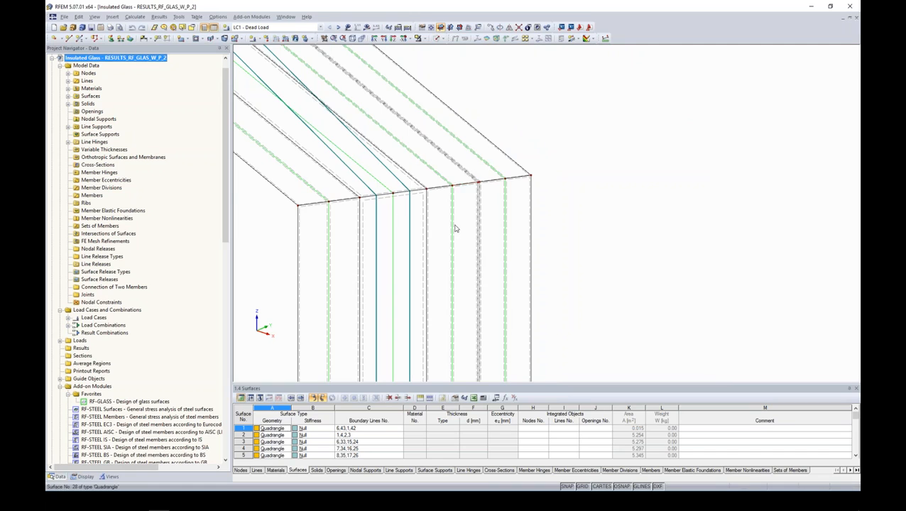
# Switch the insulating glass model from wireframe to a transparent solid rendering.
pyautogui.scroll(-5, 455, 228)
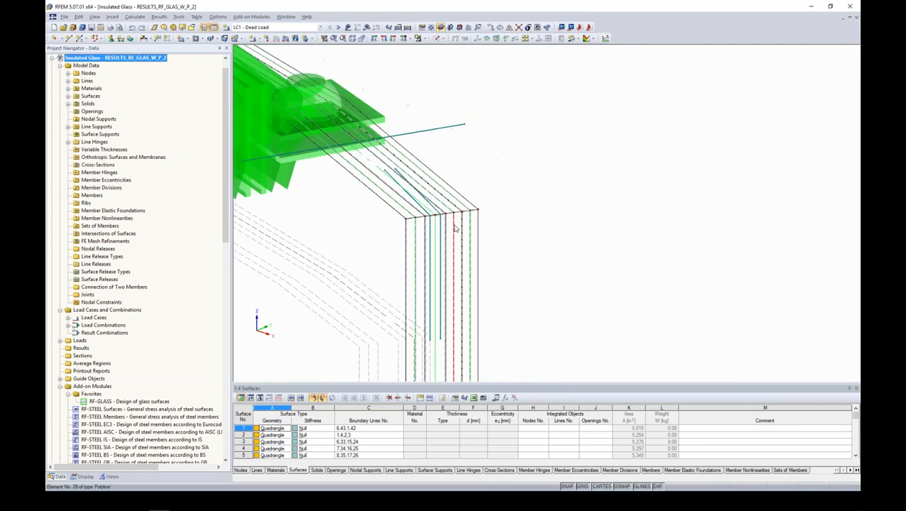
pyautogui.click(442, 38)
pyautogui.click(470, 67)
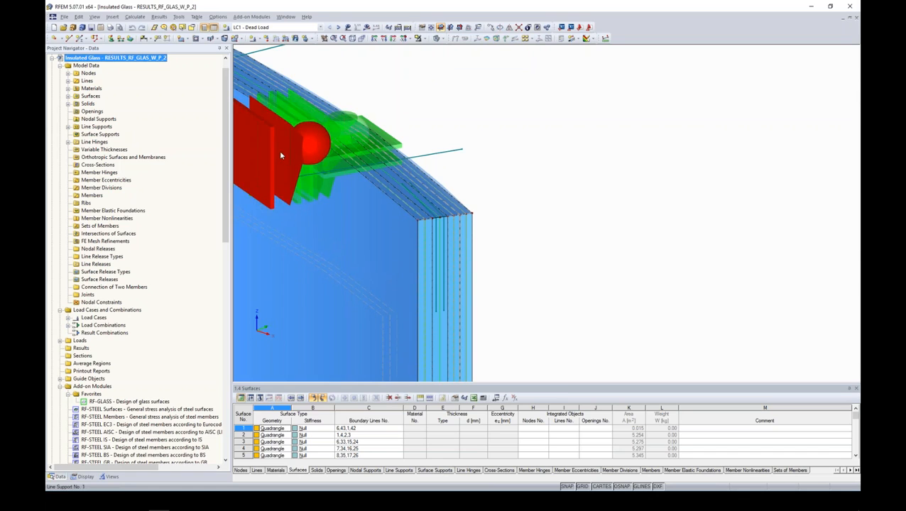
# Examine the line supports along the upper and vertical edges of the curved glass unit.
pyautogui.scroll(-1, 356, 146)
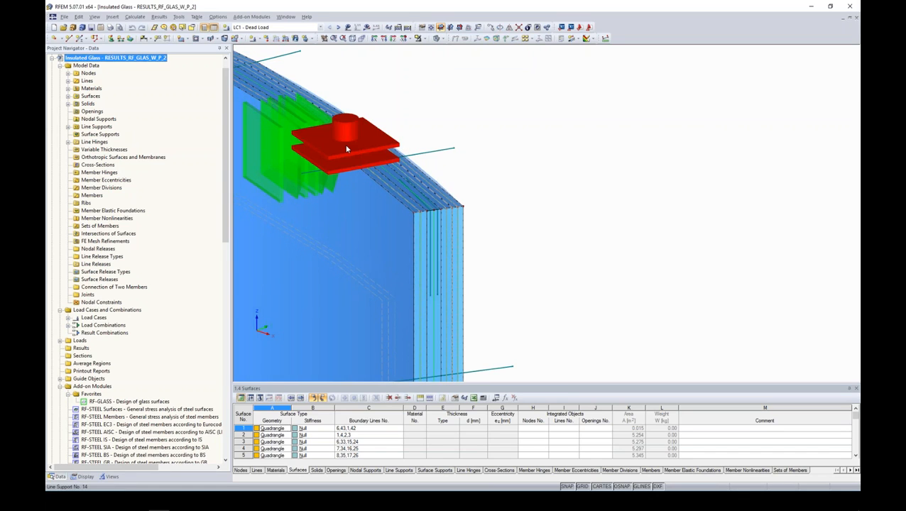
pyautogui.scroll(-1, 348, 148)
pyautogui.scroll(-4, 364, 158)
pyautogui.moveTo(461, 236); pyautogui.dragTo(638, 205, button='middle')
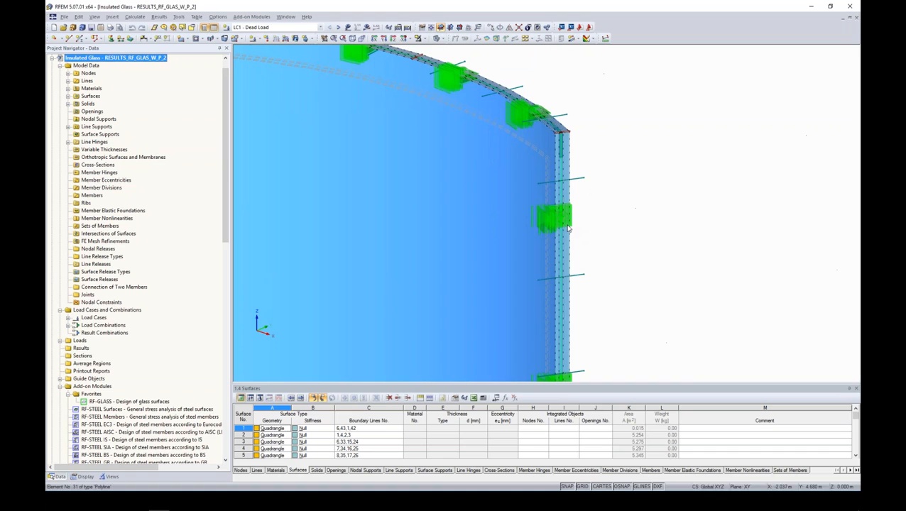
pyautogui.scroll(-3, 606, 236)
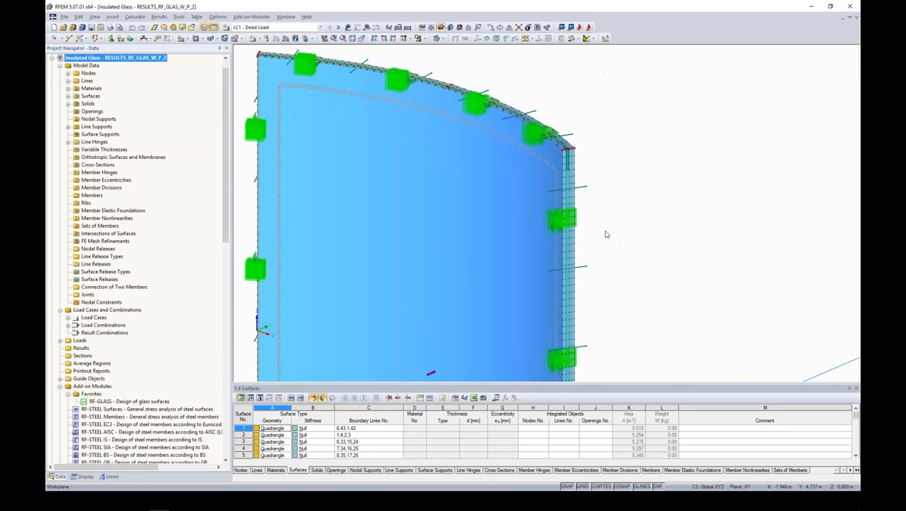
pyautogui.moveTo(607, 234); pyautogui.dragTo(625, 207, button='middle')
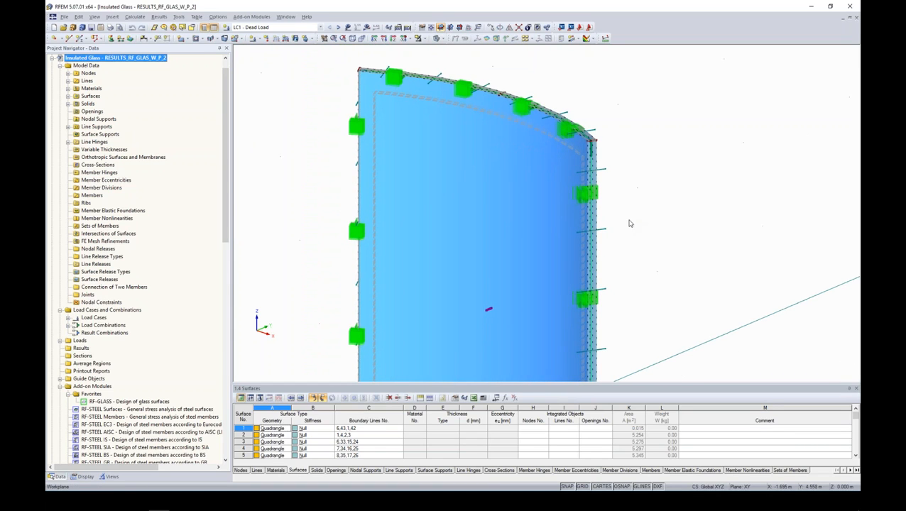
pyautogui.scroll(-3, 613, 209)
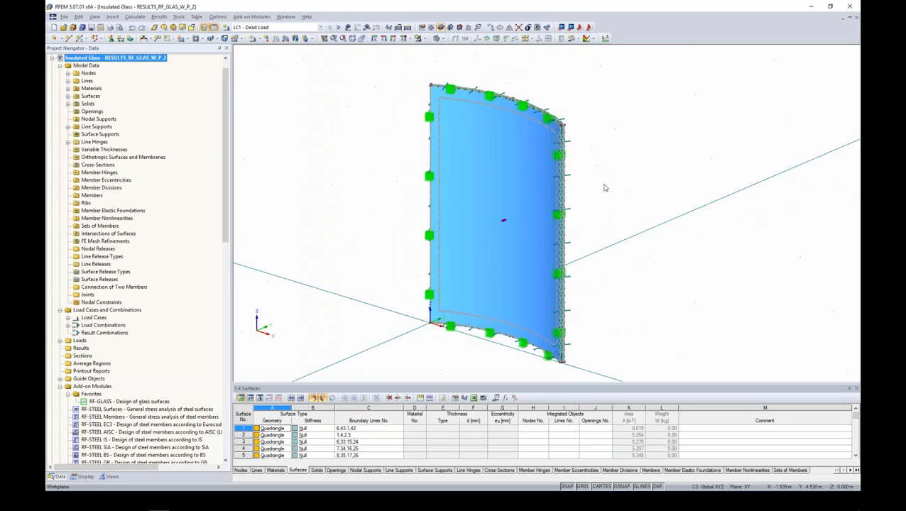
pyautogui.moveTo(605, 187); pyautogui.dragTo(561, 192, button='middle')
# Display the loads of LC5 - Climatic Load on the curved glass unit and examine them.
pyautogui.click(319, 28)
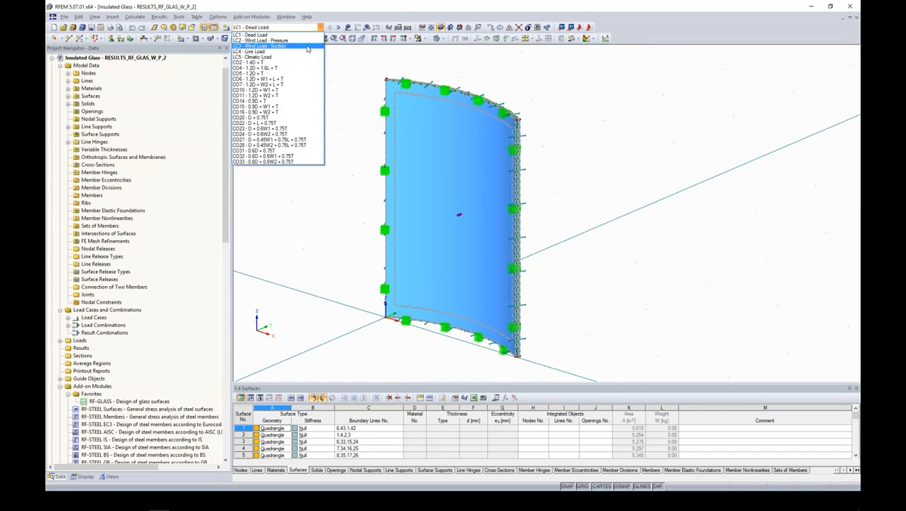
pyautogui.click(299, 56)
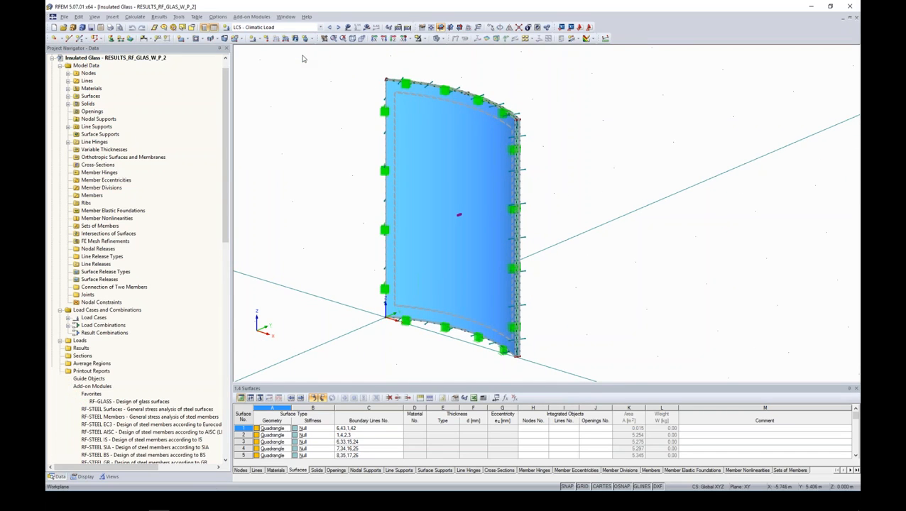
pyautogui.click(348, 27)
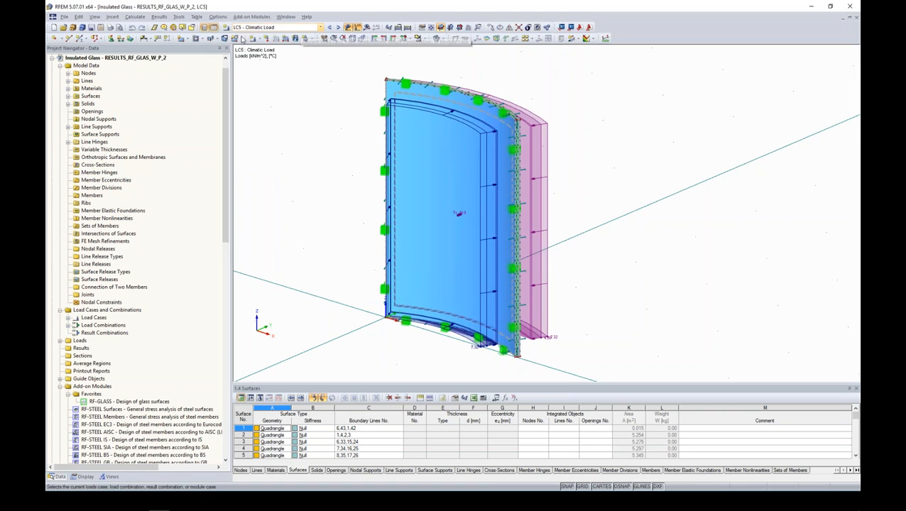
pyautogui.keyDown('ctrl'); pyautogui.moveTo(630, 181); pyautogui.dragTo(599, 156, button='middle'); pyautogui.keyUp('ctrl')
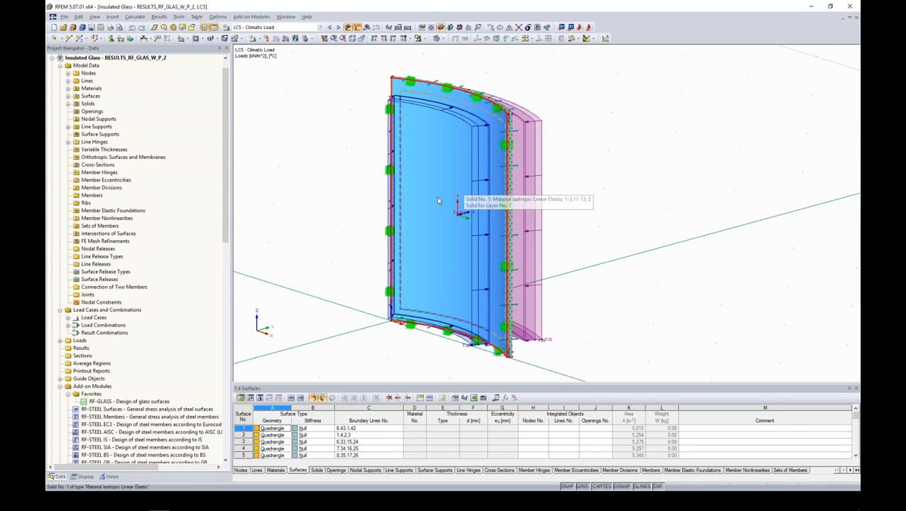
pyautogui.scroll(1, 226, 209)
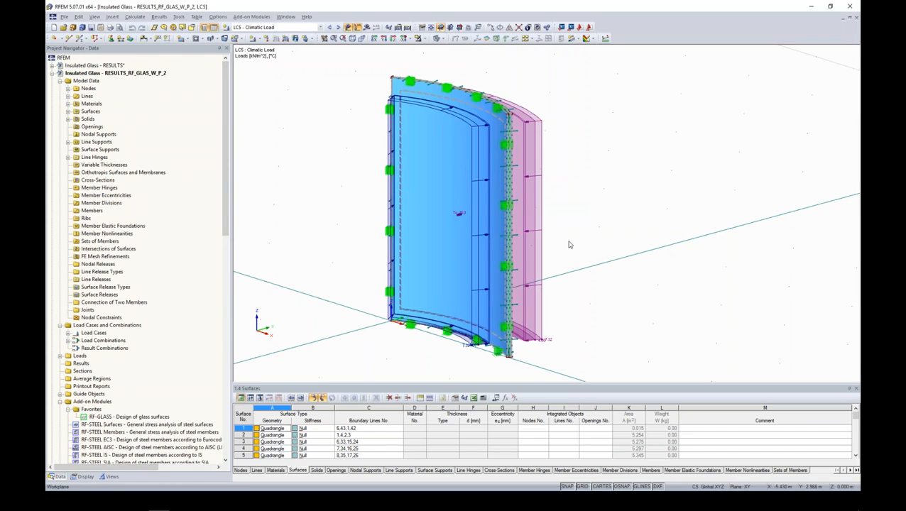
# Switch to the Glass Global Detail Support model and expand its data tree.
pyautogui.click(52, 74)
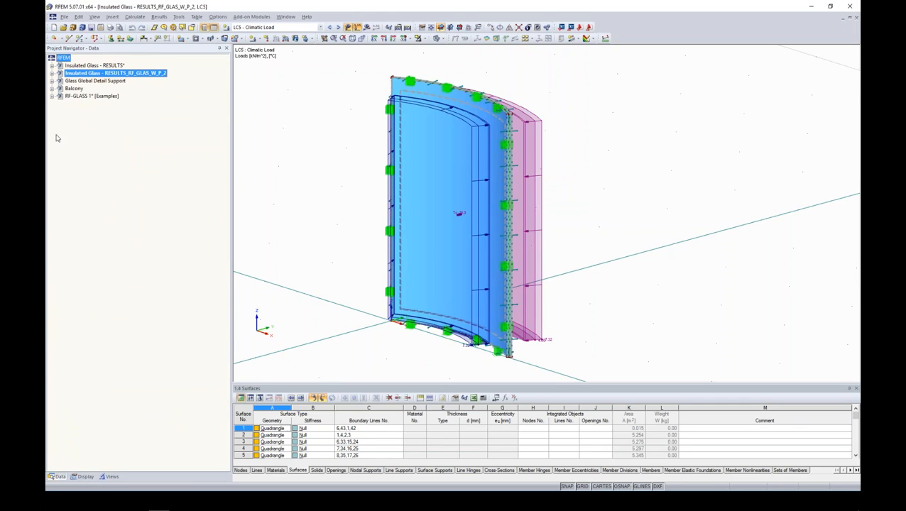
pyautogui.click(52, 81)
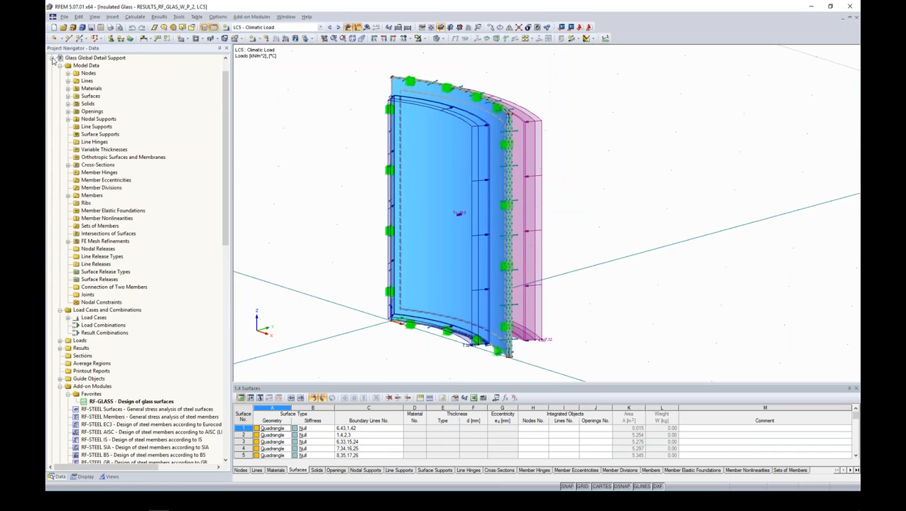
pyautogui.click(52, 59)
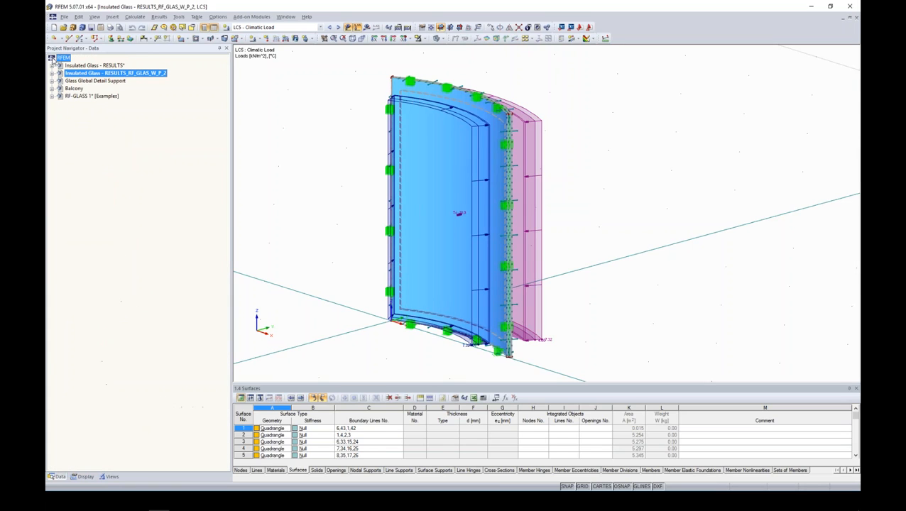
pyautogui.click(86, 81)
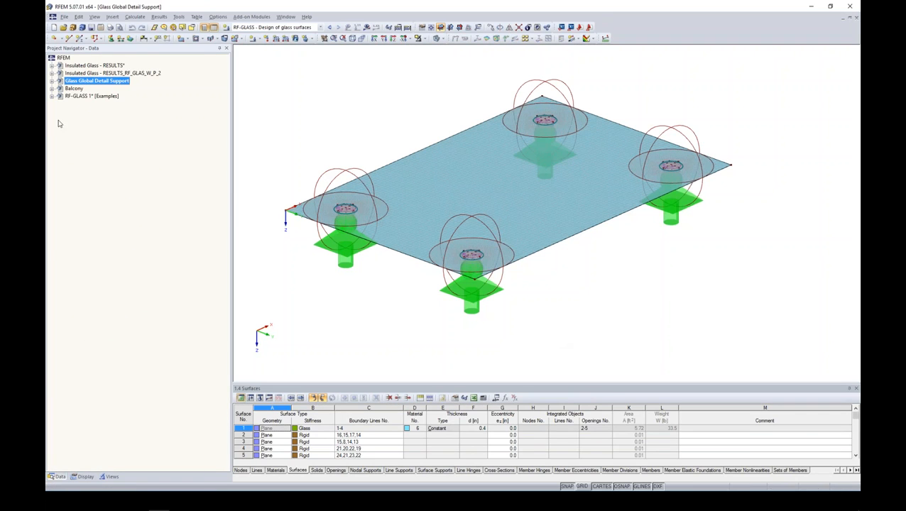
pyautogui.click(52, 81)
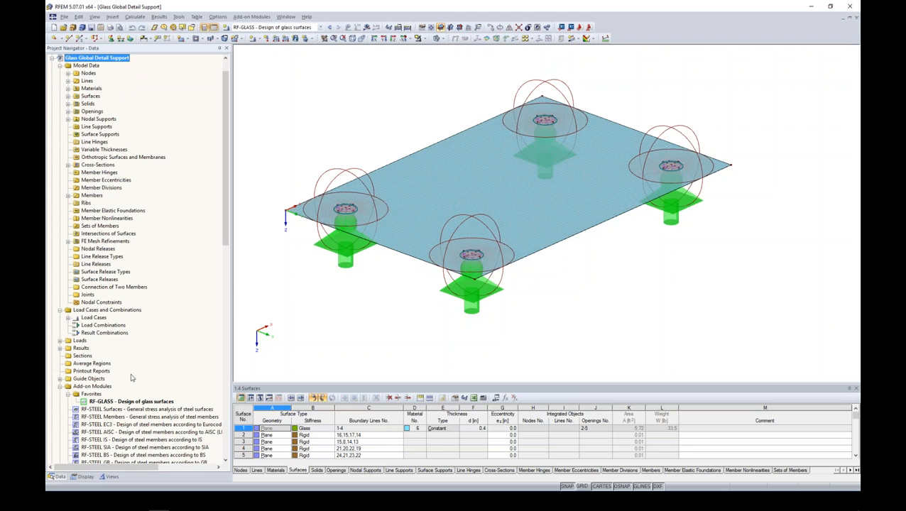
# Hide the FE mesh refinements and the FE mesh in the point-supported glass model.
pyautogui.click(85, 478)
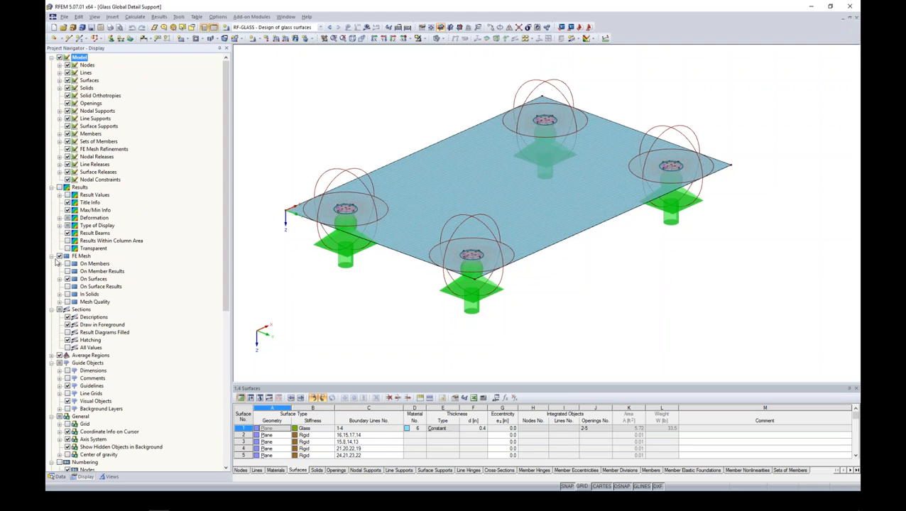
pyautogui.click(67, 149)
pyautogui.keyDown('ctrl'); pyautogui.moveTo(573, 267); pyautogui.dragTo(577, 282, button='middle'); pyautogui.keyUp('ctrl')
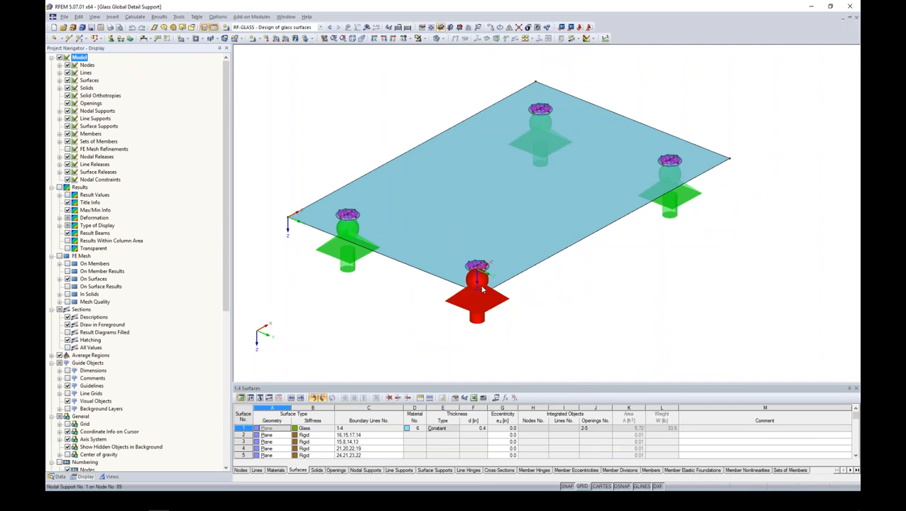
# Look up the surface type and stiffness of surfaces 43 and 47 at the front point support.
pyautogui.scroll(6, 483, 281)
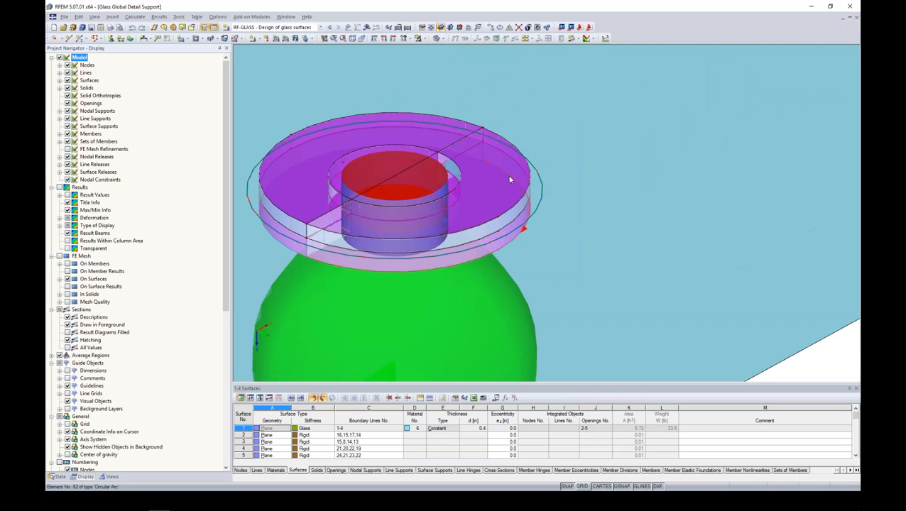
pyautogui.doubleClick(458, 146)
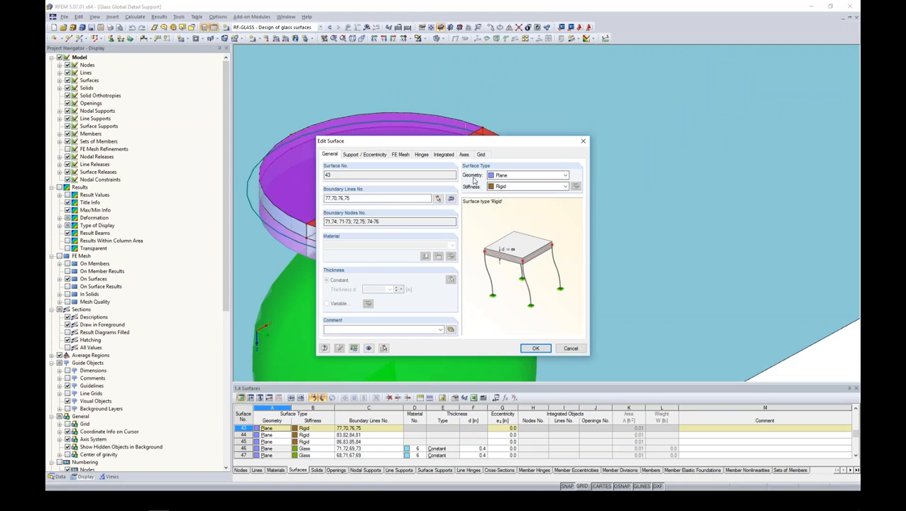
pyautogui.click(572, 350)
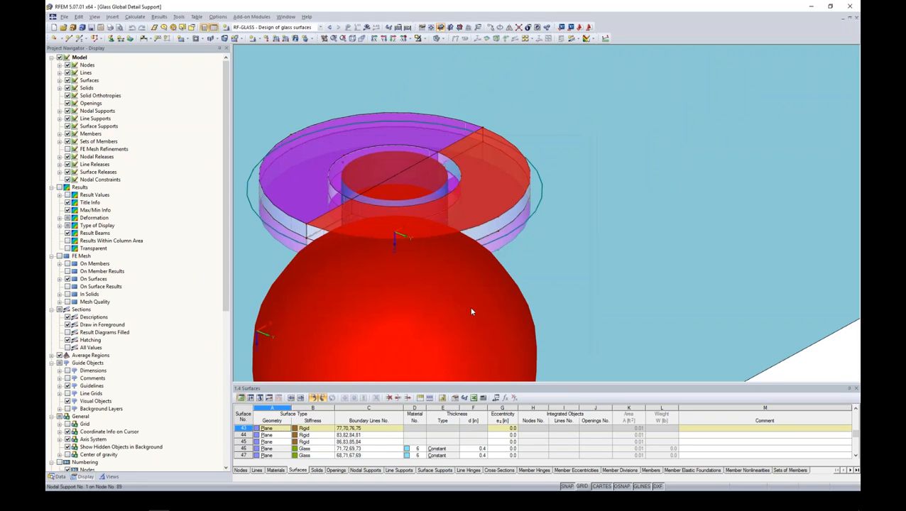
pyautogui.click(490, 233)
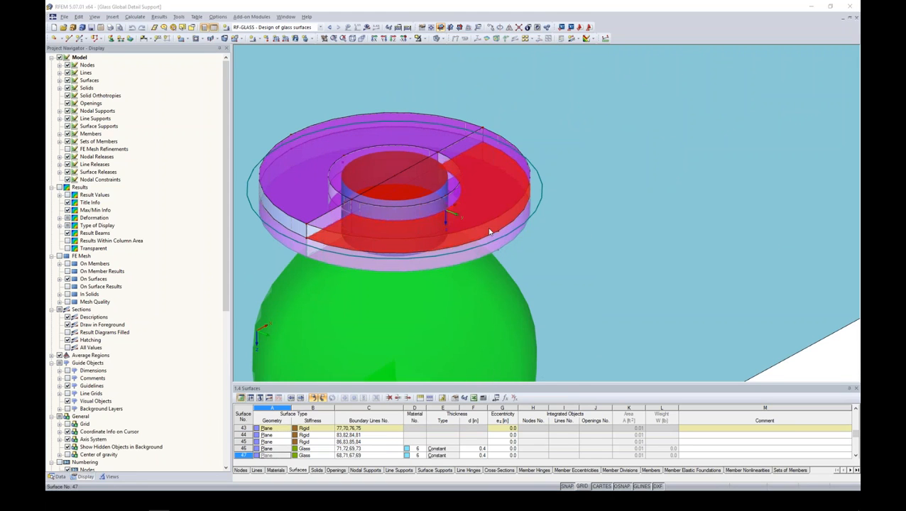
pyautogui.doubleClick(490, 233)
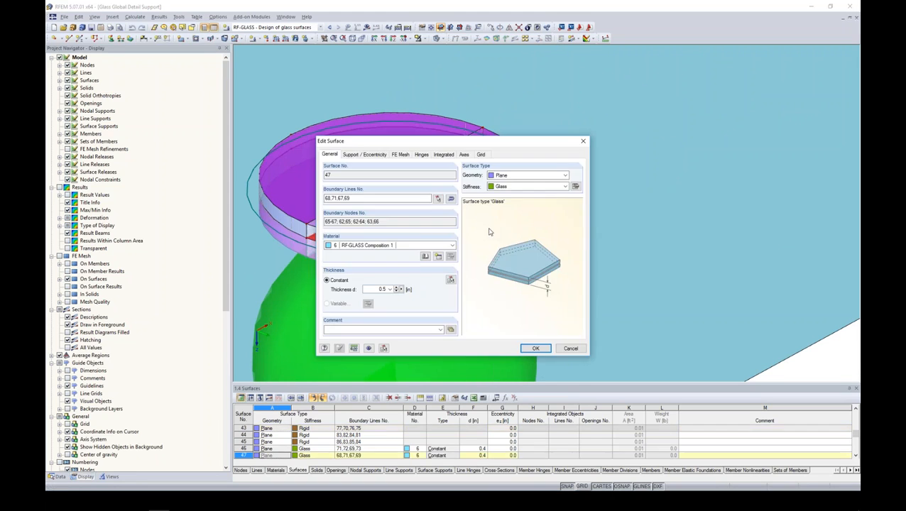
pyautogui.click(572, 350)
# Review the solid type and contact settings of contact solid 9 between the glass and the upper clamping disc.
pyautogui.scroll(-2, 542, 262)
pyautogui.keyDown('ctrl'); pyautogui.moveTo(558, 299); pyautogui.dragTo(600, 265, button='middle'); pyautogui.keyUp('ctrl')
pyautogui.scroll(-5, 563, 239)
pyautogui.scroll(5, 543, 183)
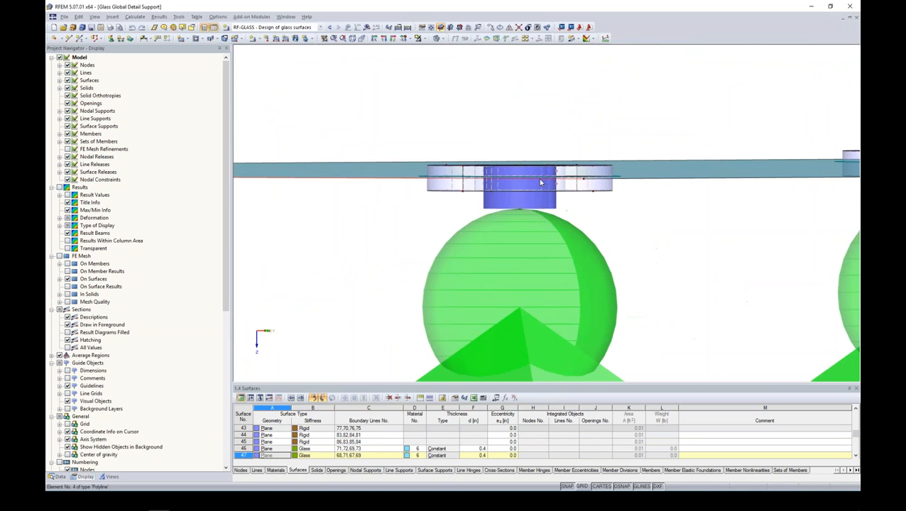
pyautogui.scroll(2, 587, 174)
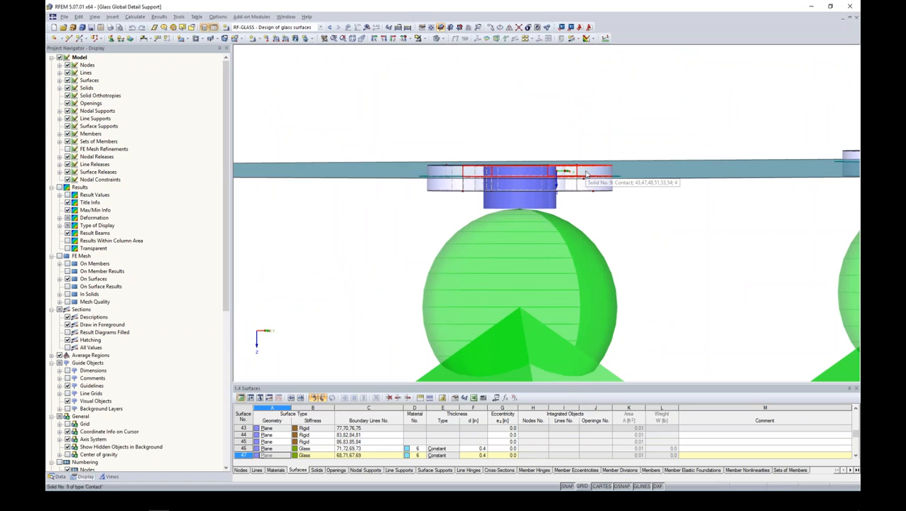
pyautogui.doubleClick(587, 174)
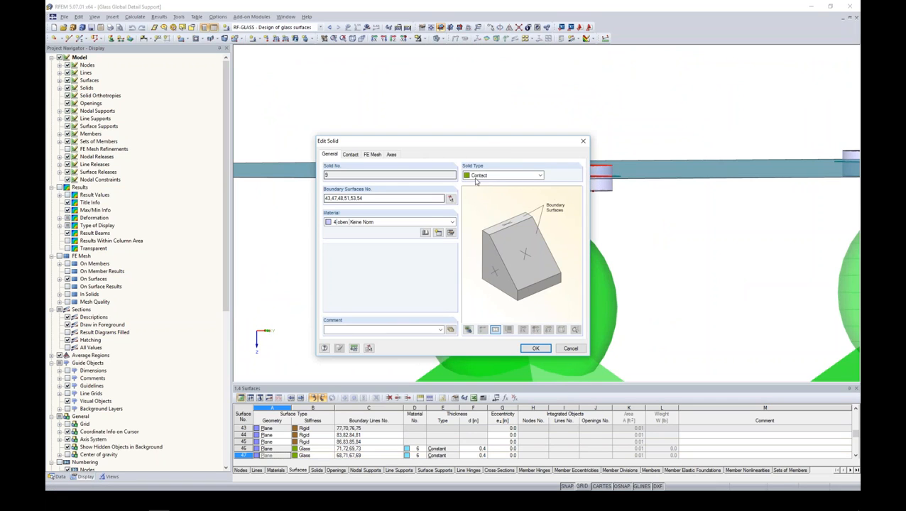
pyautogui.click(350, 154)
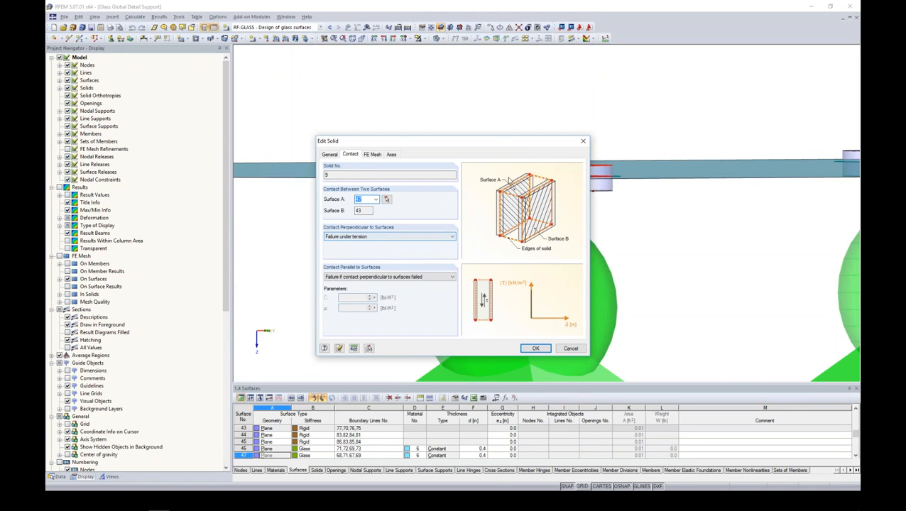
pyautogui.moveTo(497, 142); pyautogui.dragTo(364, 110)
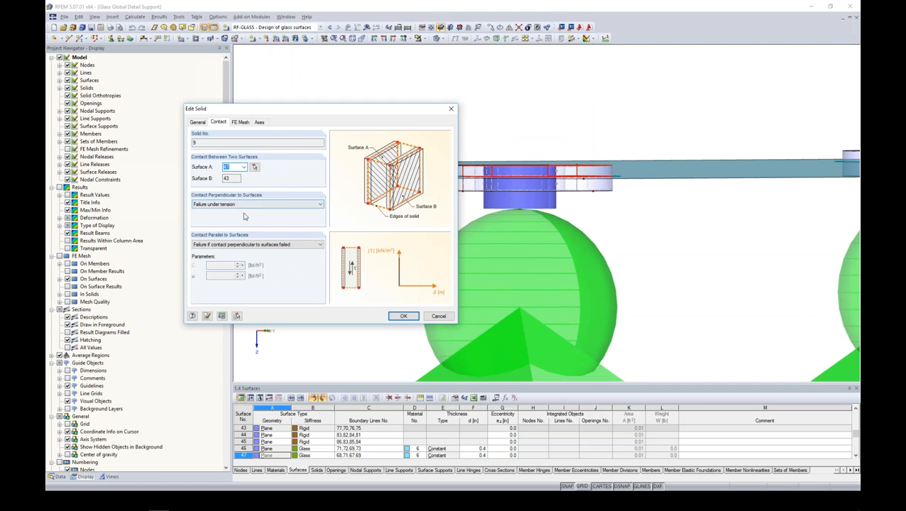
pyautogui.click(438, 317)
# Display the FE mesh on the point-supported glass plate again.
pyautogui.keyDown('ctrl'); pyautogui.moveTo(605, 210); pyautogui.dragTo(580, 108, button='middle'); pyautogui.keyUp('ctrl')
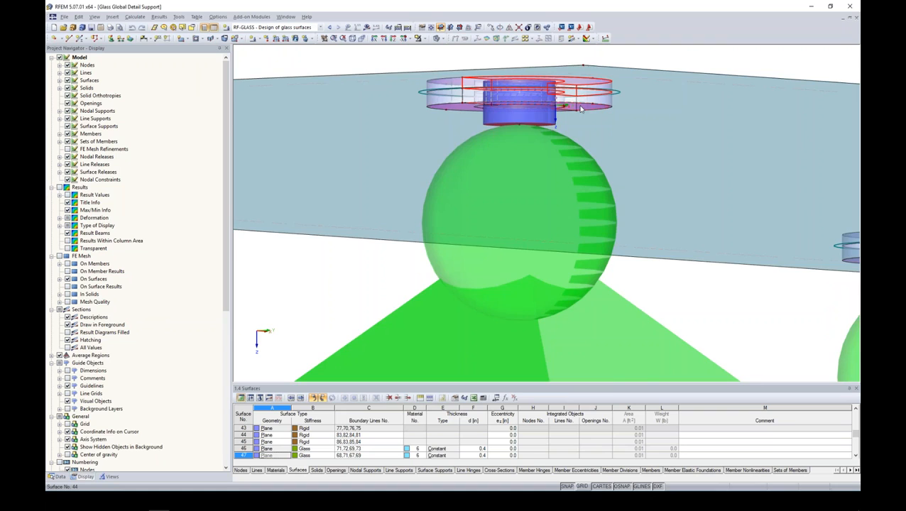
pyautogui.scroll(-5, 580, 109)
pyautogui.keyDown('ctrl'); pyautogui.moveTo(641, 184); pyautogui.dragTo(641, 138, button='middle'); pyautogui.keyUp('ctrl')
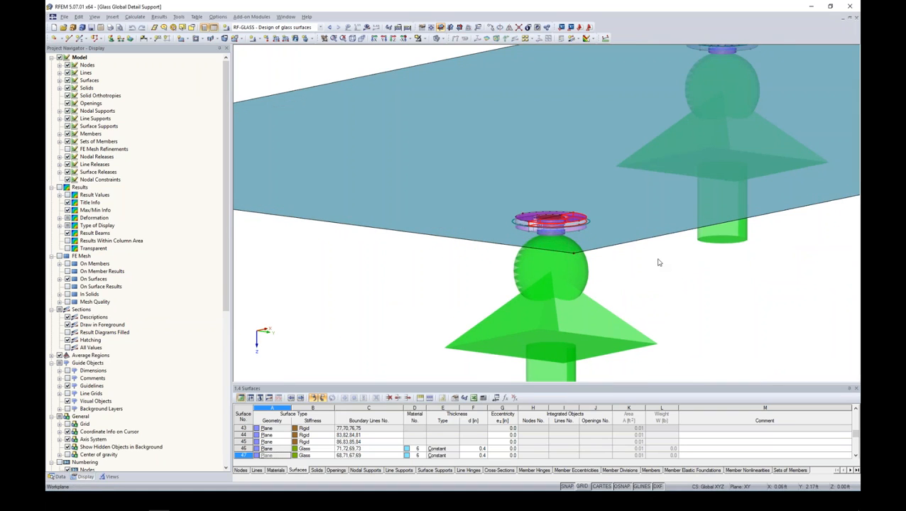
pyautogui.scroll(-4, 659, 263)
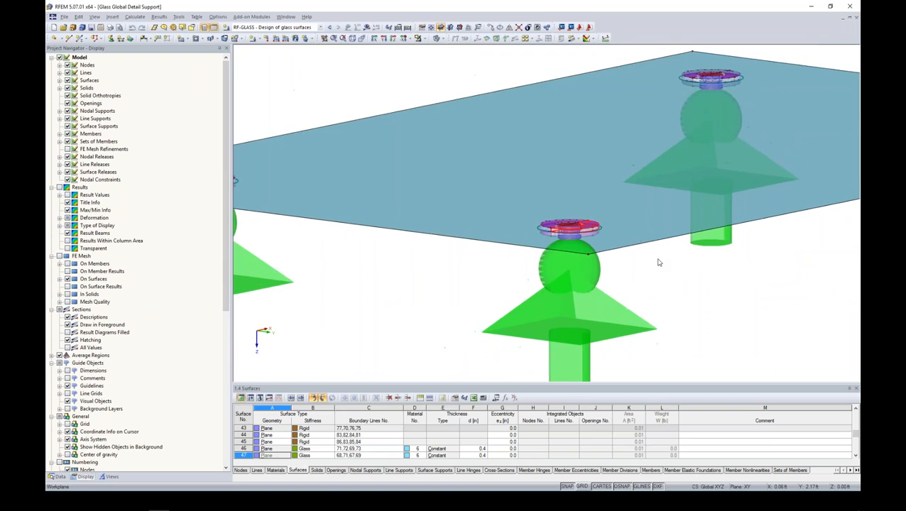
pyautogui.moveTo(653, 243); pyautogui.dragTo(572, 245, button='middle')
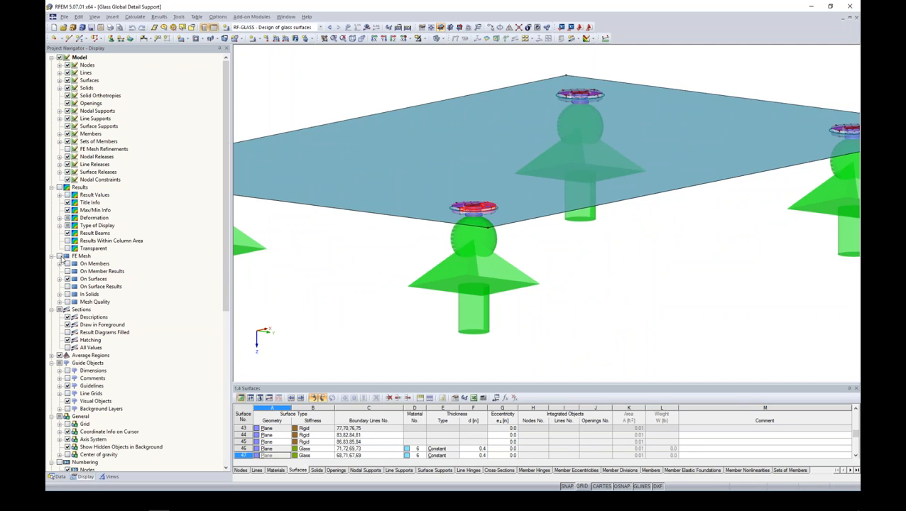
pyautogui.click(61, 257)
pyautogui.moveTo(372, 244); pyautogui.dragTo(372, 307, button='middle')
pyautogui.scroll(-5, 373, 308)
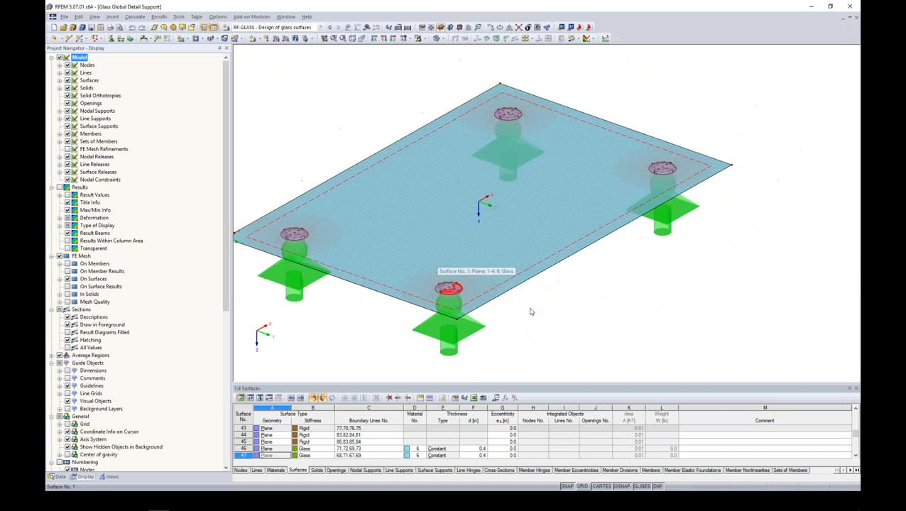
pyautogui.moveTo(542, 288); pyautogui.dragTo(543, 285, button='middle')
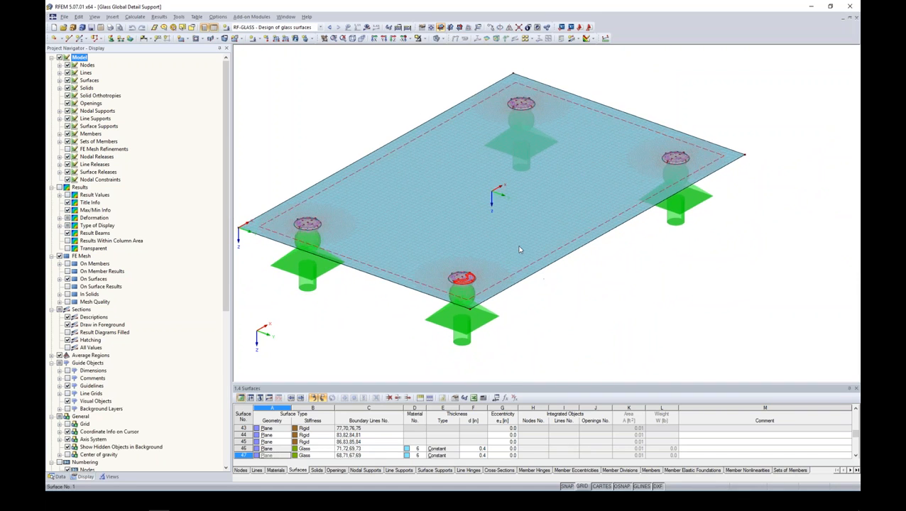
# Display the FE mesh refinements on the point-supported glass model.
pyautogui.scroll(5, 520, 250)
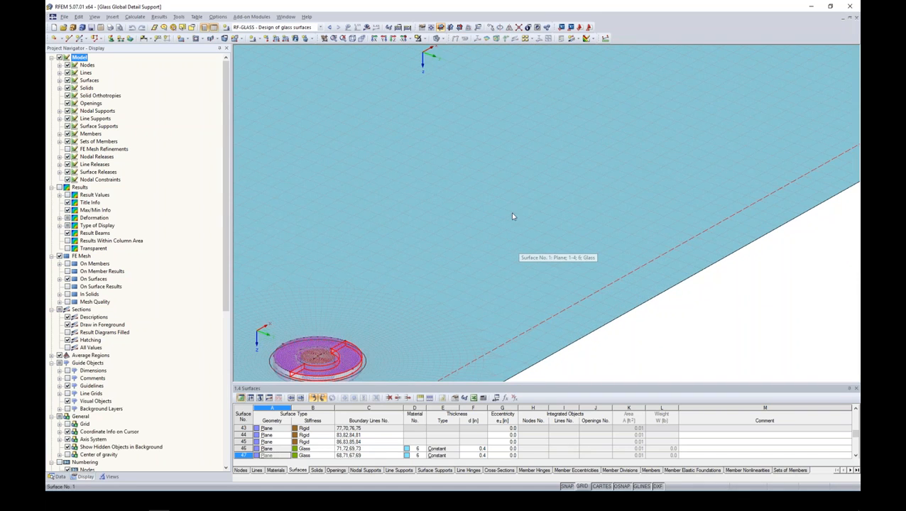
pyautogui.scroll(-5, 511, 213)
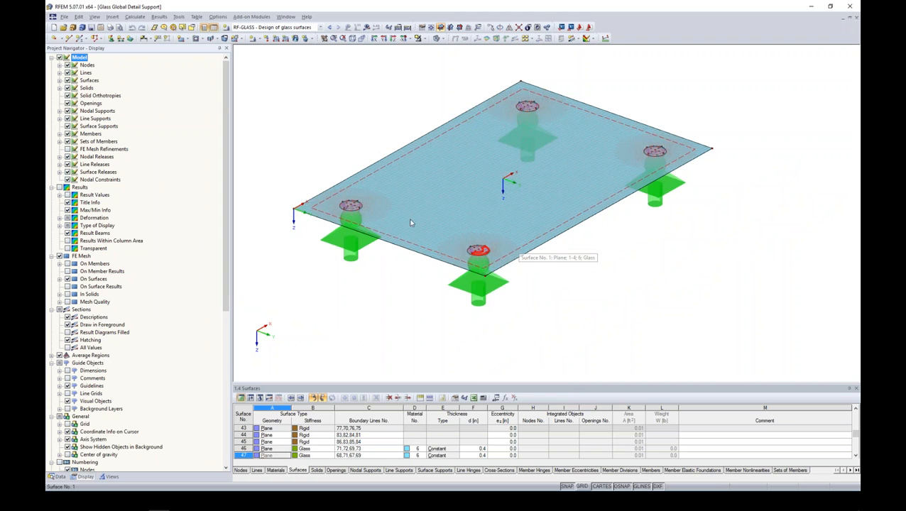
pyautogui.click(68, 150)
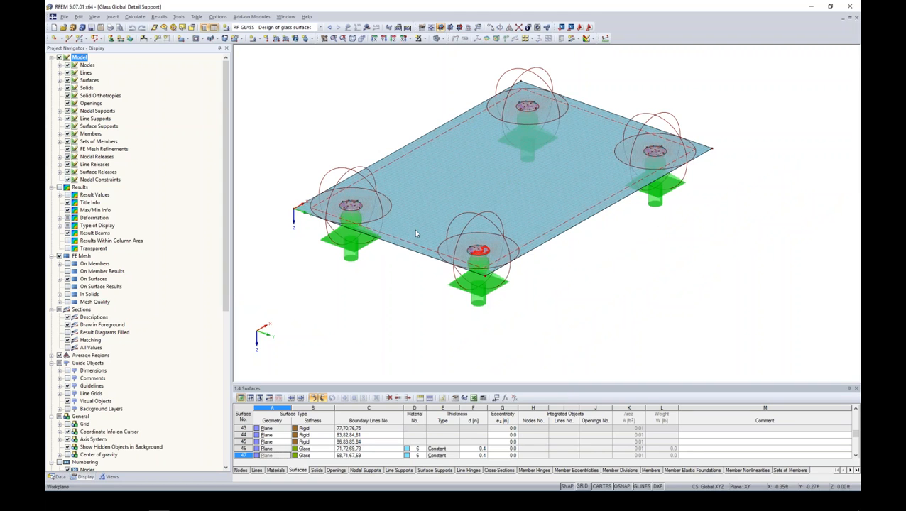
# Review the circular FE mesh refinement at the front point support, including its inner target FE length at full precision.
pyautogui.scroll(4, 491, 236)
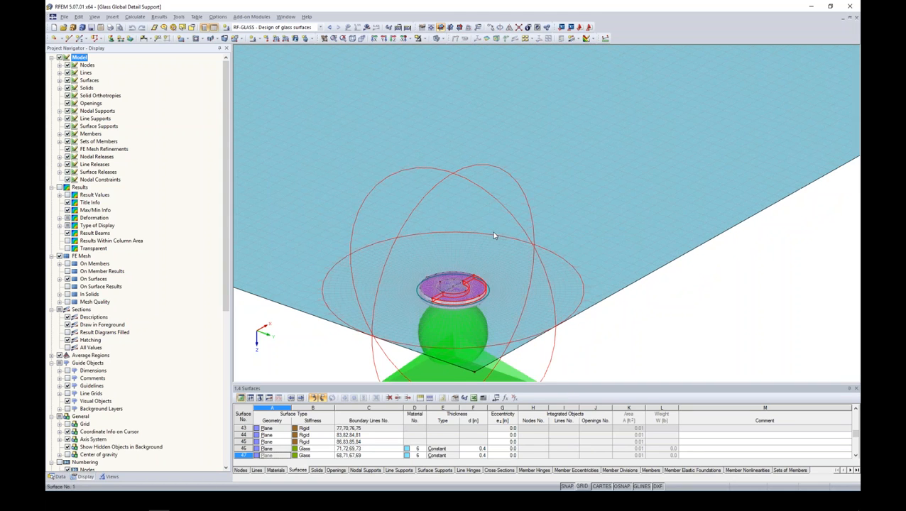
pyautogui.scroll(-2, 516, 237)
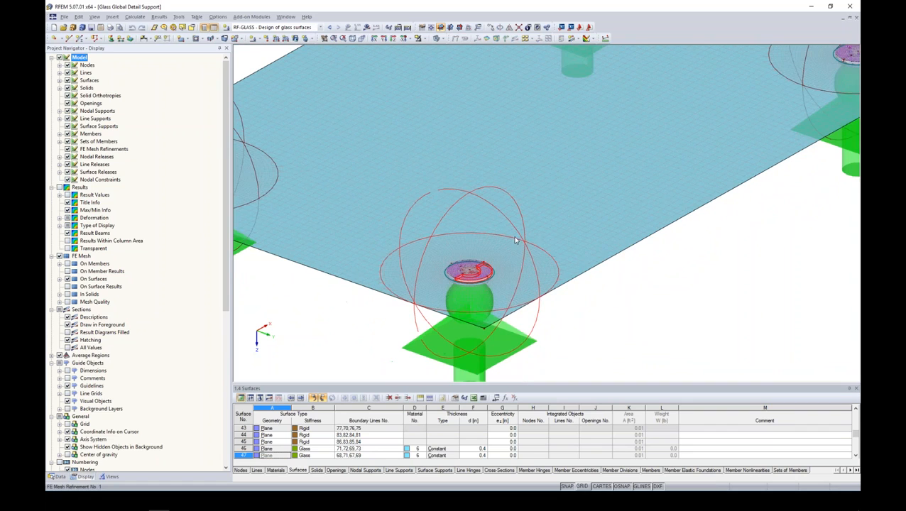
pyautogui.doubleClick(483, 199)
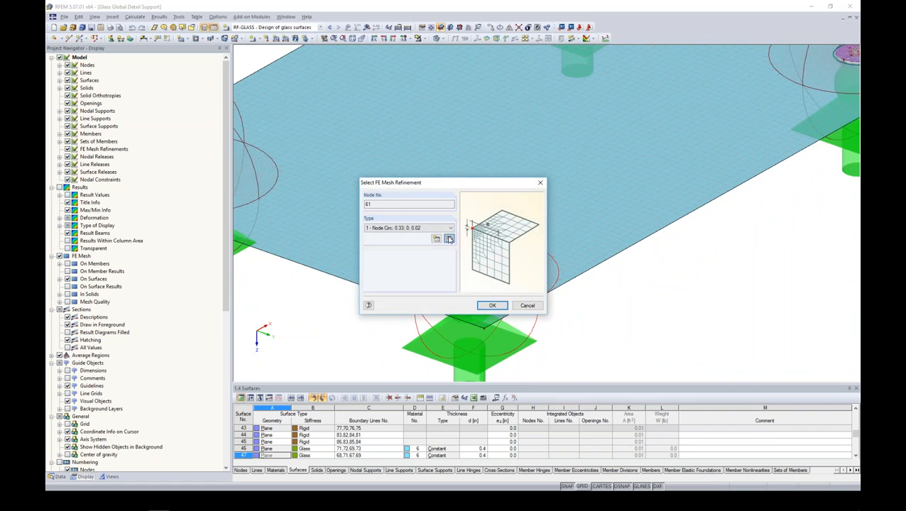
pyautogui.click(493, 306)
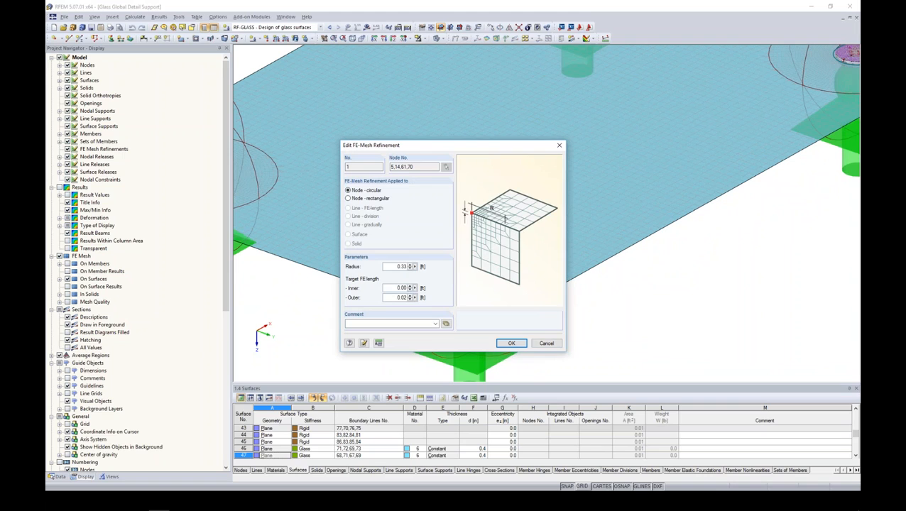
pyautogui.rightClick(416, 291)
pyautogui.click(446, 317)
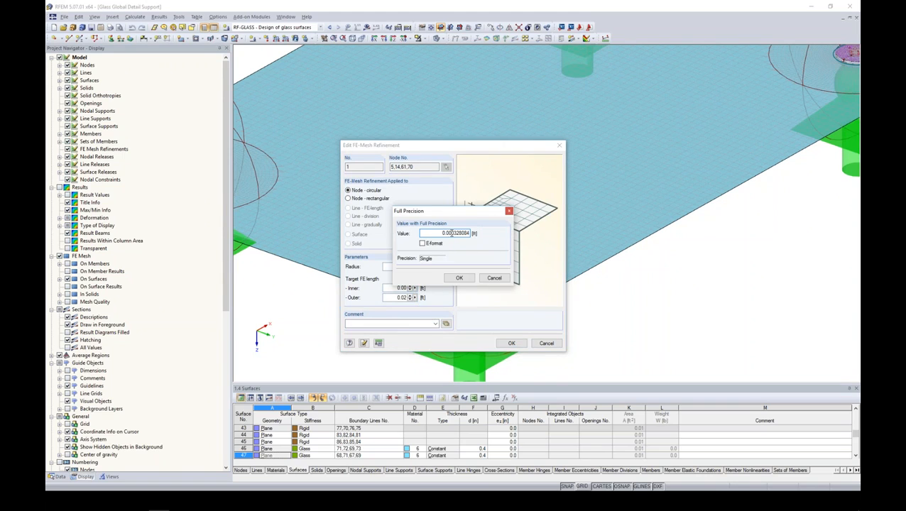
pyautogui.click(458, 277)
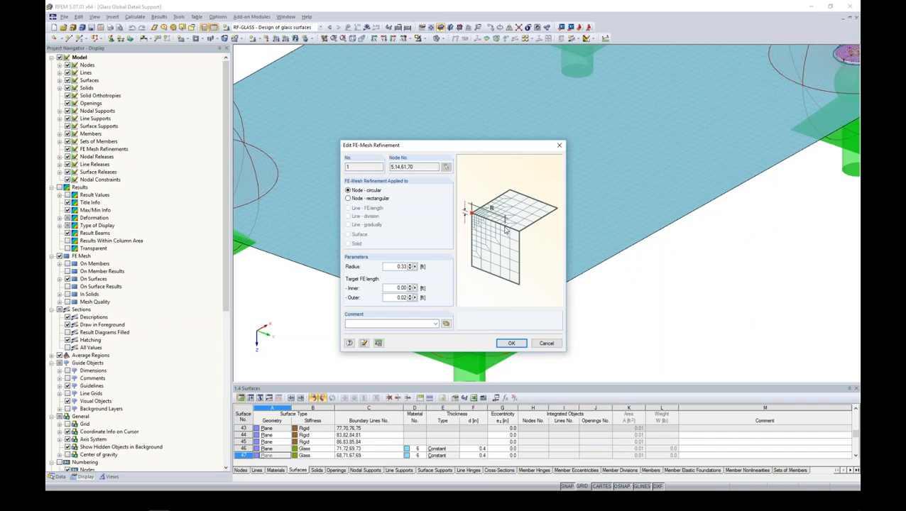
pyautogui.click(511, 343)
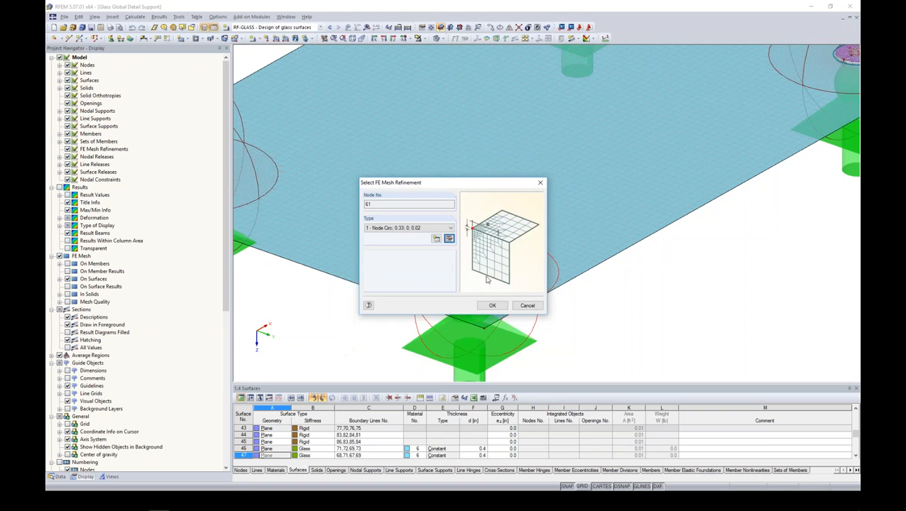
pyautogui.click(527, 307)
pyautogui.click(495, 299)
pyautogui.press('Escape')
pyautogui.scroll(3, 469, 273)
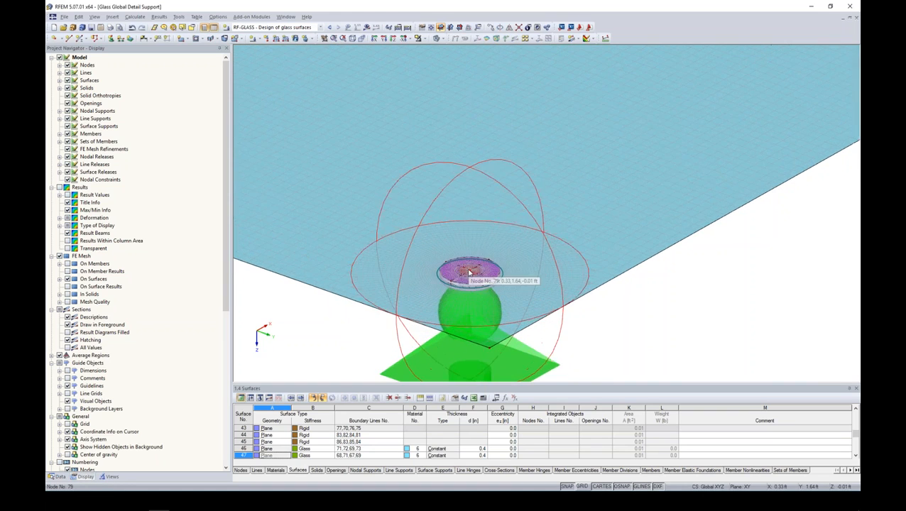
pyautogui.scroll(6, 469, 273)
pyautogui.scroll(-5, 477, 281)
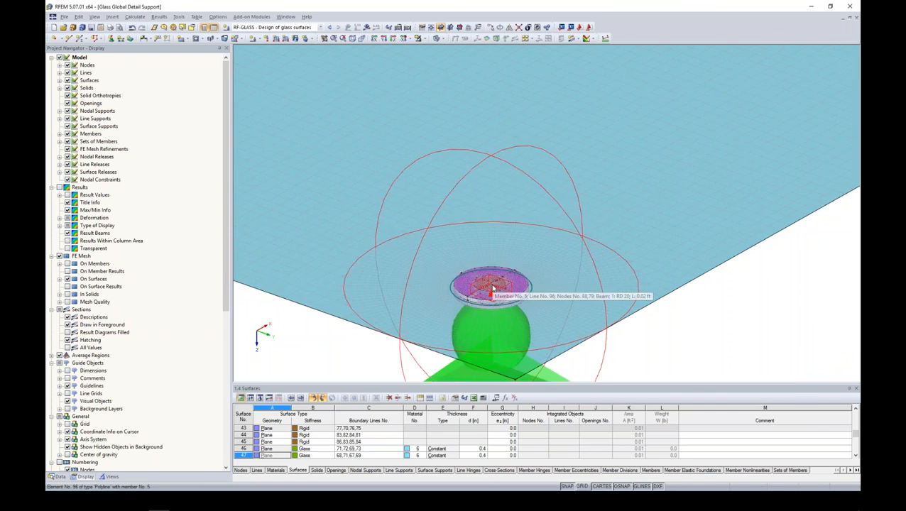
pyautogui.scroll(-4, 493, 288)
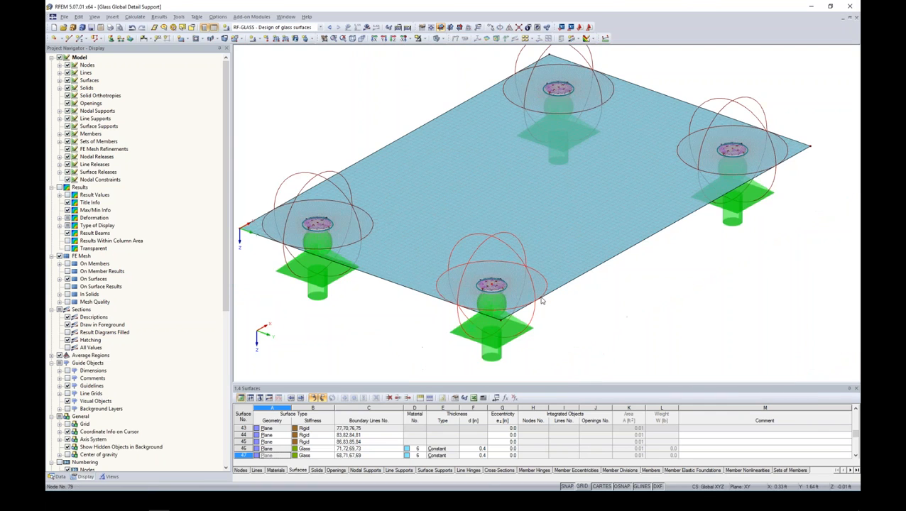
# Open the RF-GLASS design of the glass surfaces and review its general data, including the designed surfaces and calculation type.
pyautogui.click(60, 476)
pyautogui.doubleClick(120, 402)
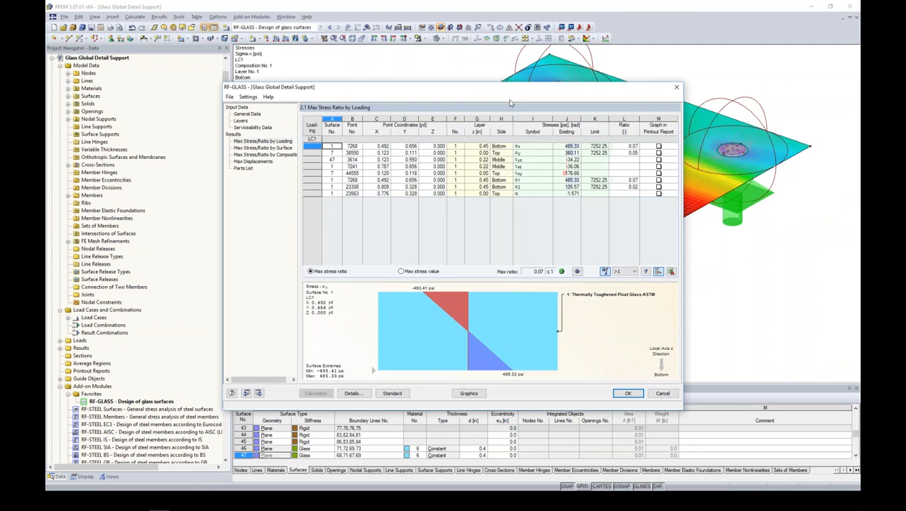
pyautogui.click(350, 92)
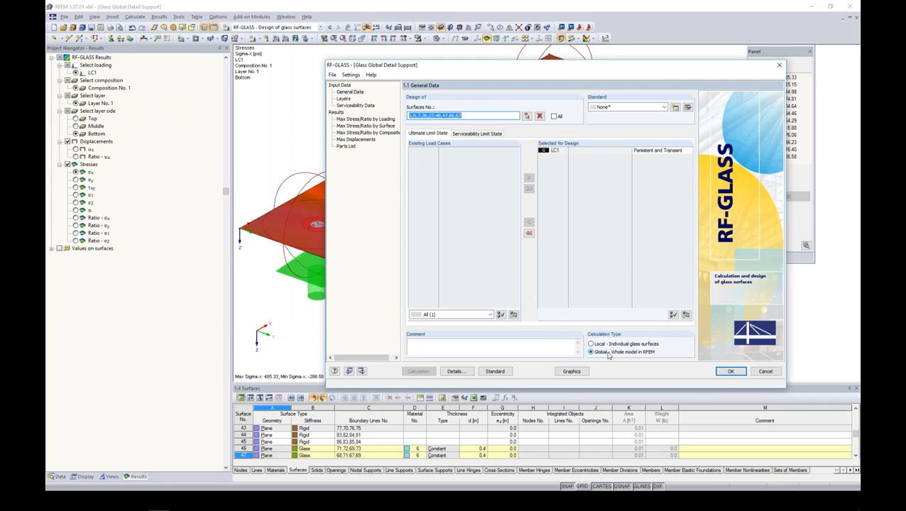
pyautogui.moveTo(397, 69); pyautogui.dragTo(467, 67)
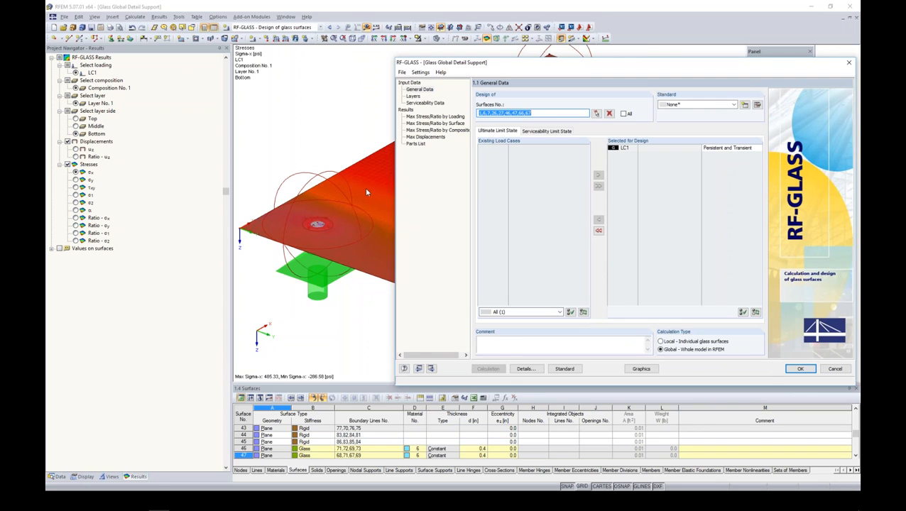
# Review the glass layer composition and the serviceability reference lengths of the RF-GLASS case.
pyautogui.click(414, 96)
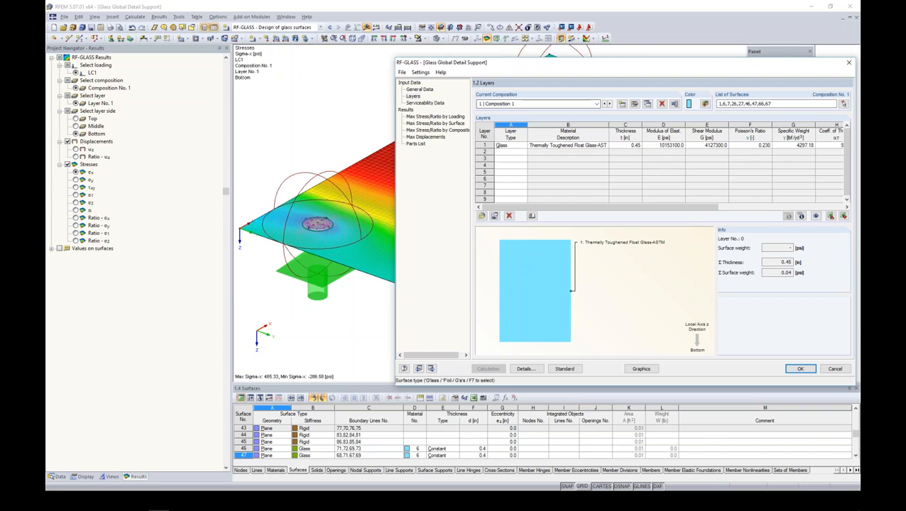
pyautogui.click(435, 104)
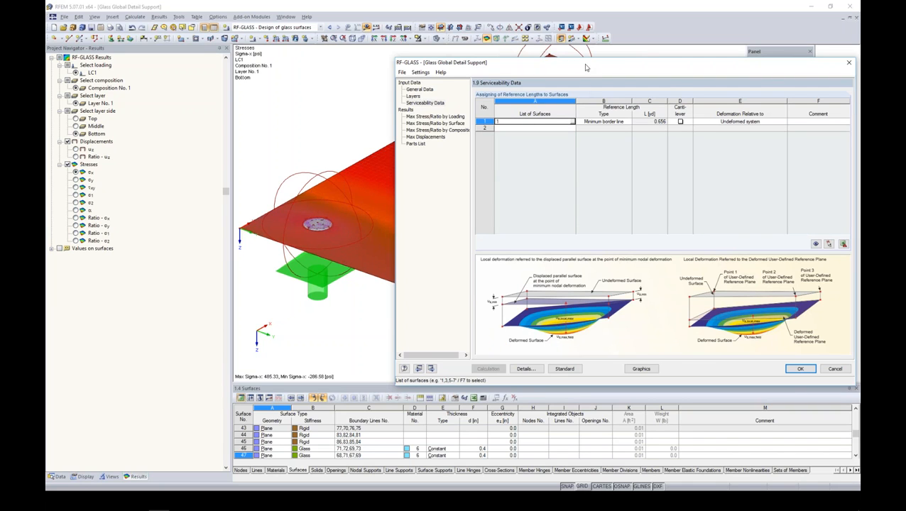
# Review the maximum stress ratios by loading, by surface and by composition.
pyautogui.moveTo(586, 68); pyautogui.dragTo(477, 74)
pyautogui.click(350, 126)
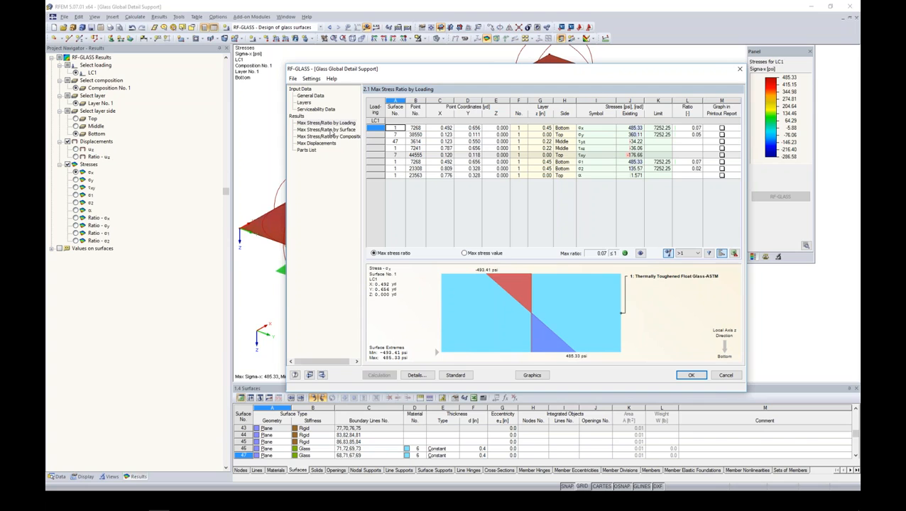
pyautogui.click(328, 131)
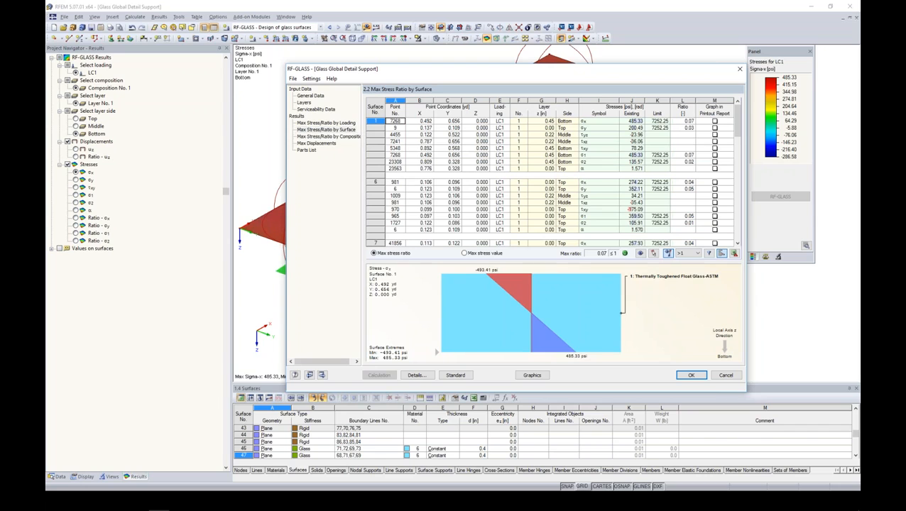
pyautogui.click(328, 136)
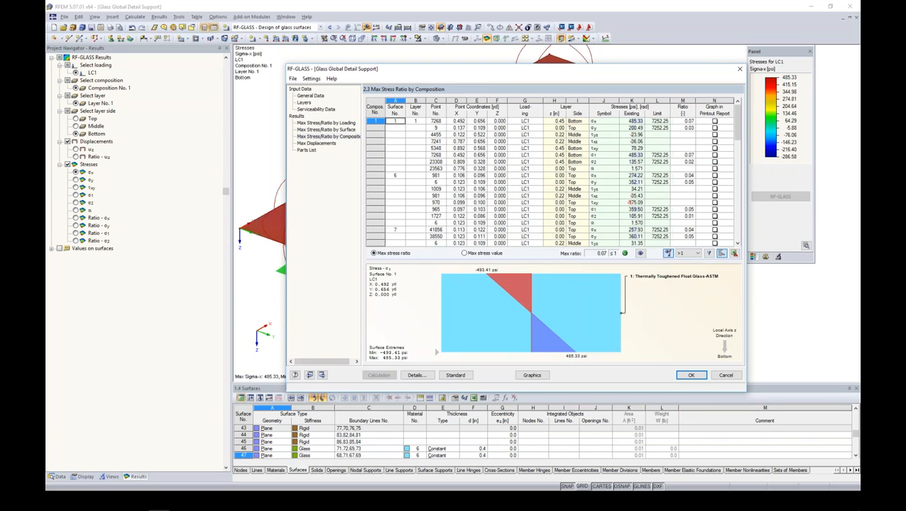
# Check the calculation options and stiffness reduction factors in the details of Composition 1.
pyautogui.click(306, 103)
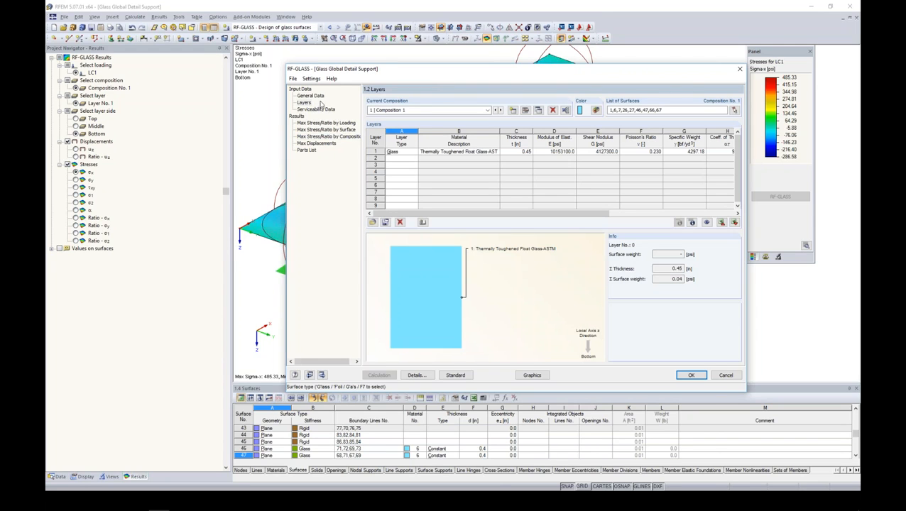
pyautogui.click(526, 110)
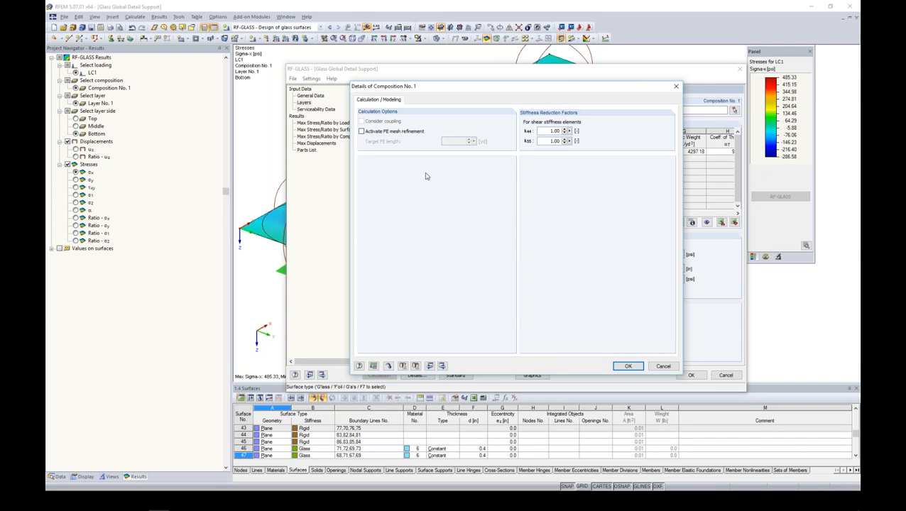
pyautogui.click(626, 367)
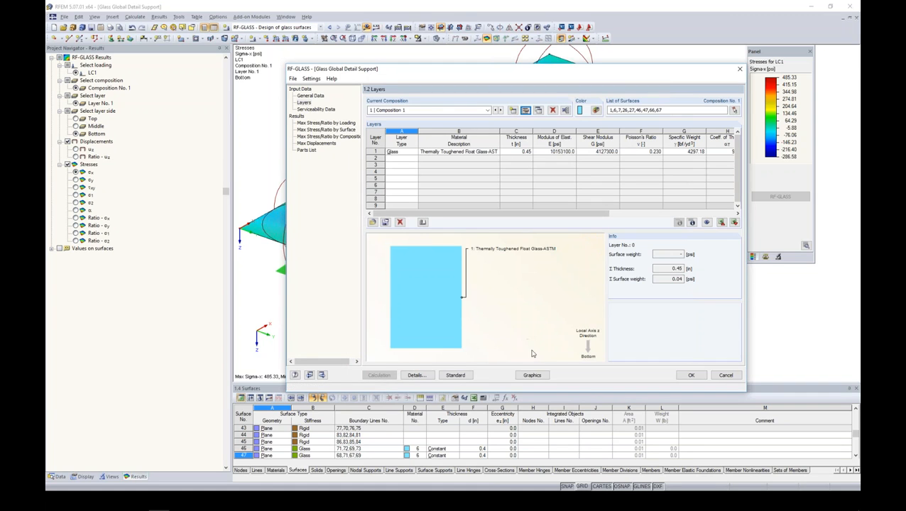
# View the glass stress results graphically on the model, comparing the σy and τxy distributions before returning to σx.
pyautogui.click(533, 375)
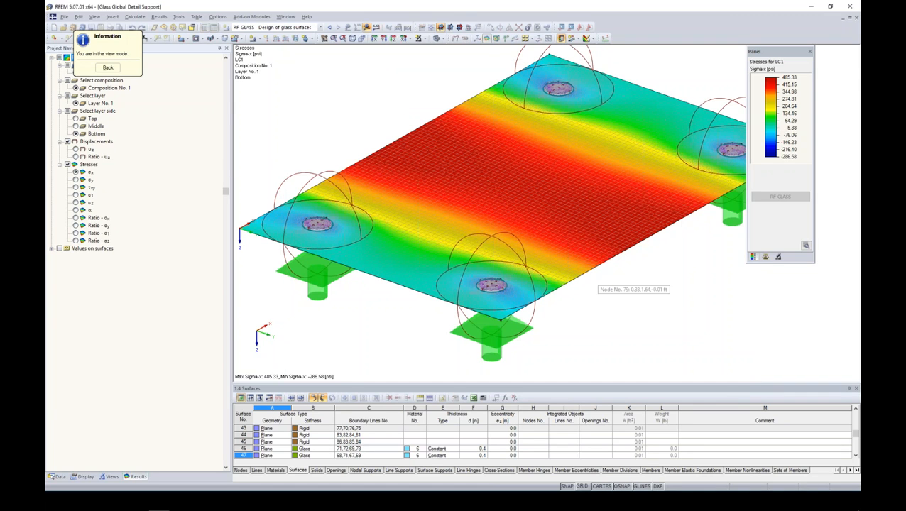
pyautogui.scroll(-2, 603, 280)
pyautogui.moveTo(651, 292); pyautogui.dragTo(626, 281, button='middle')
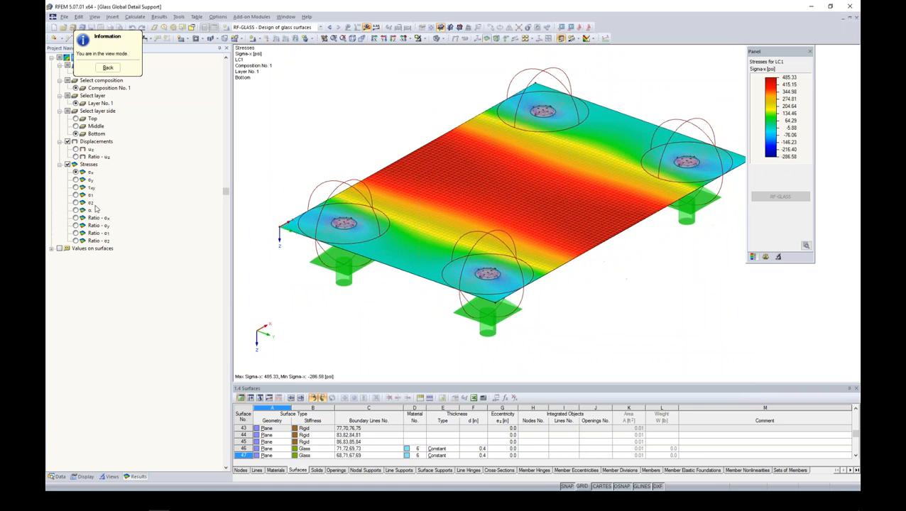
pyautogui.click(75, 180)
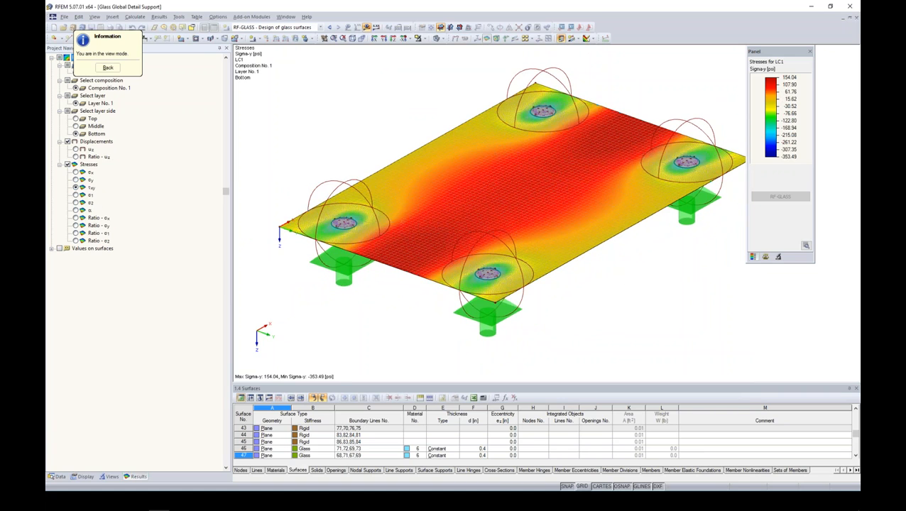
pyautogui.click(75, 188)
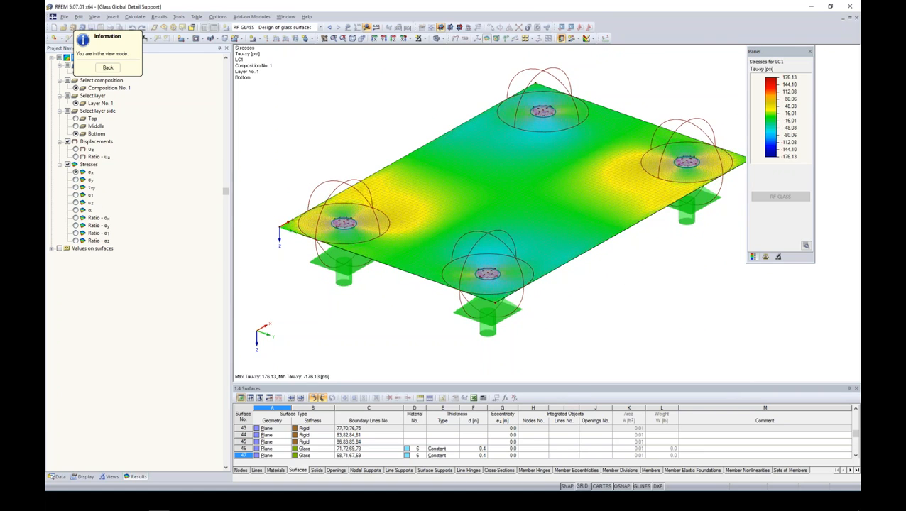
pyautogui.click(75, 171)
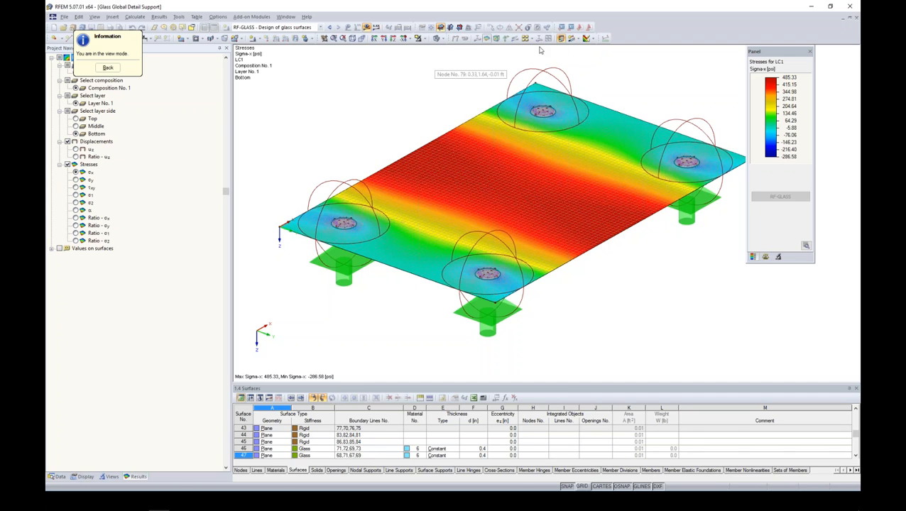
# Try to create a section through the glass surface in the stress results view, and return to the RF-GLASS layer data.
pyautogui.click(572, 38)
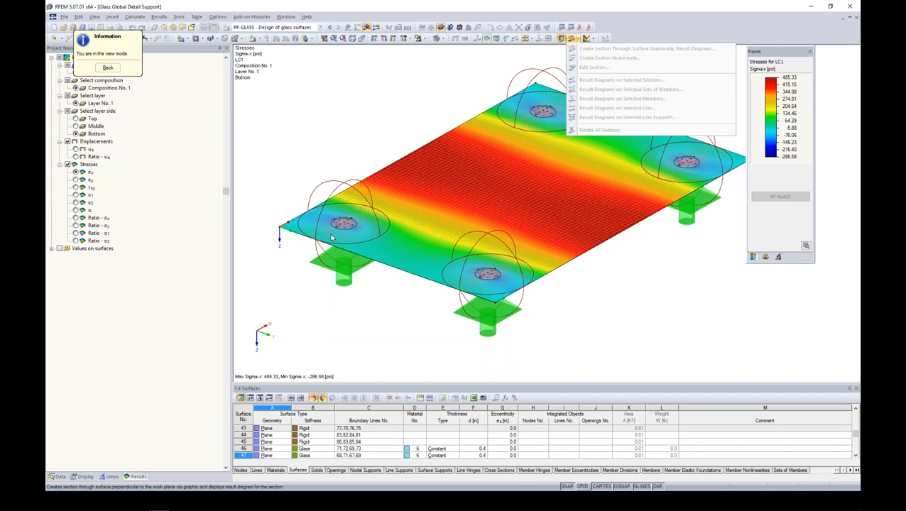
pyautogui.click(574, 39)
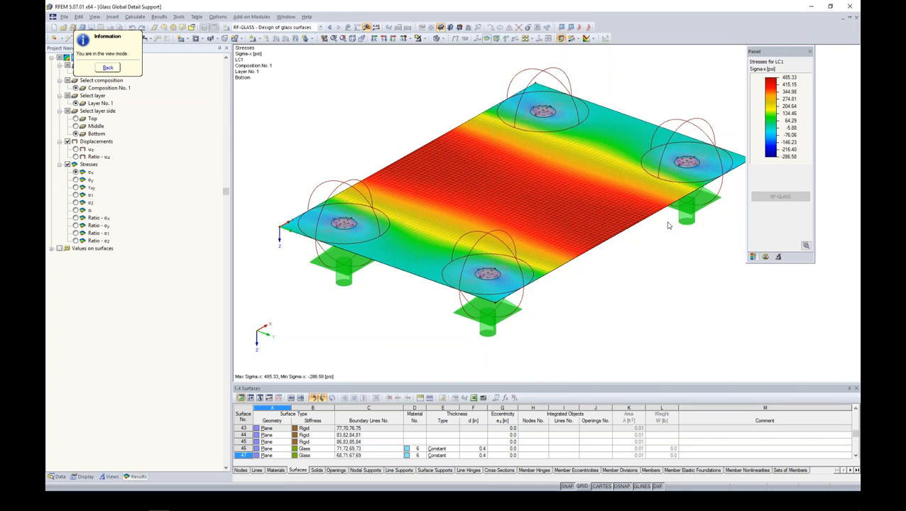
pyautogui.click(108, 67)
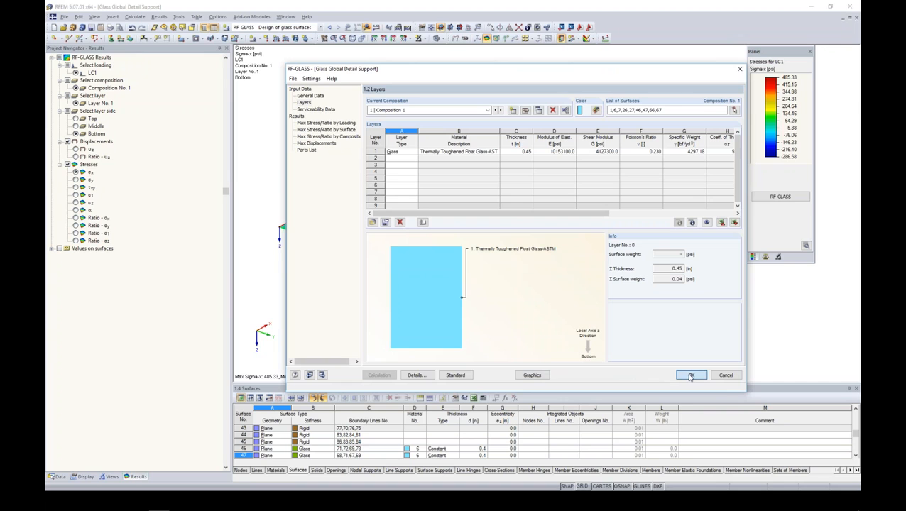
pyautogui.click(532, 375)
pyautogui.keyDown('ctrl'); pyautogui.moveTo(615, 295); pyautogui.dragTo(433, 285, button='middle'); pyautogui.keyUp('ctrl')
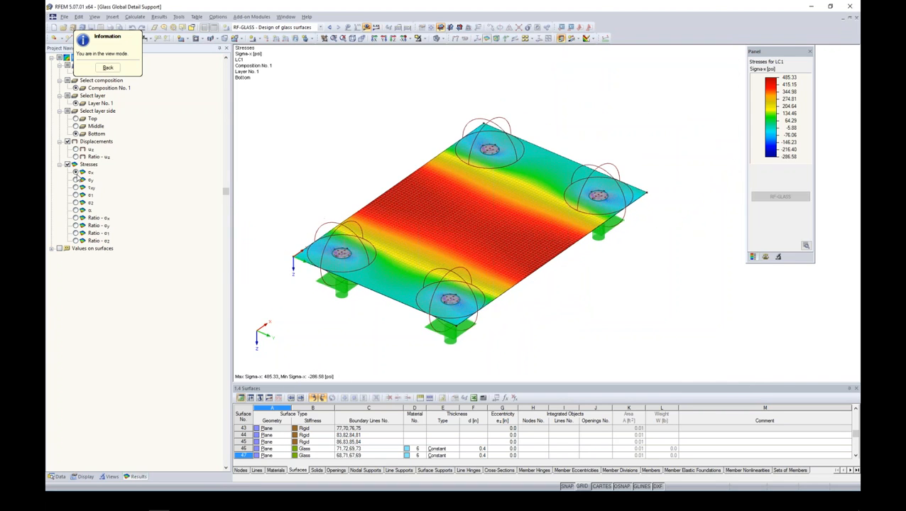
pyautogui.click(562, 39)
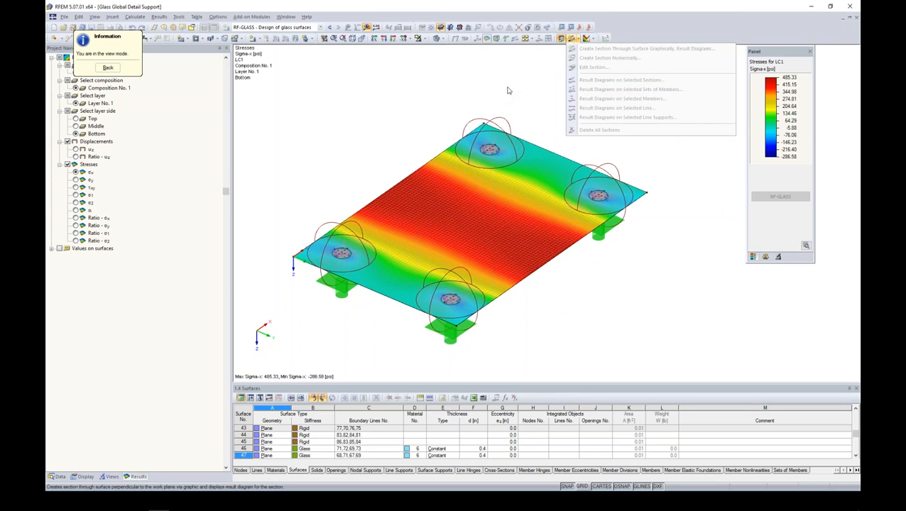
pyautogui.click(508, 90)
pyautogui.click(107, 67)
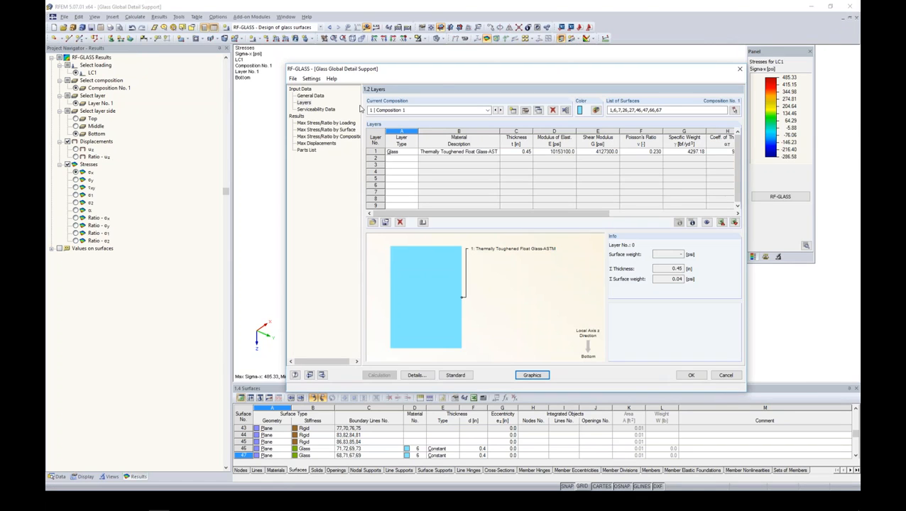
# Create a section through the glass surface from about (0.16, 0.33) ft to (2.87, 0.33) ft and review σ1 in its result diagram.
pyautogui.click(326, 122)
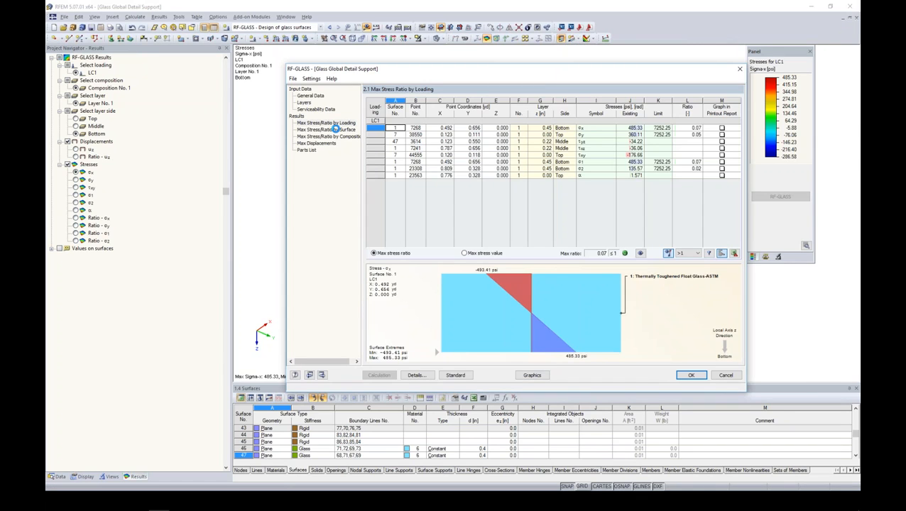
pyautogui.click(532, 375)
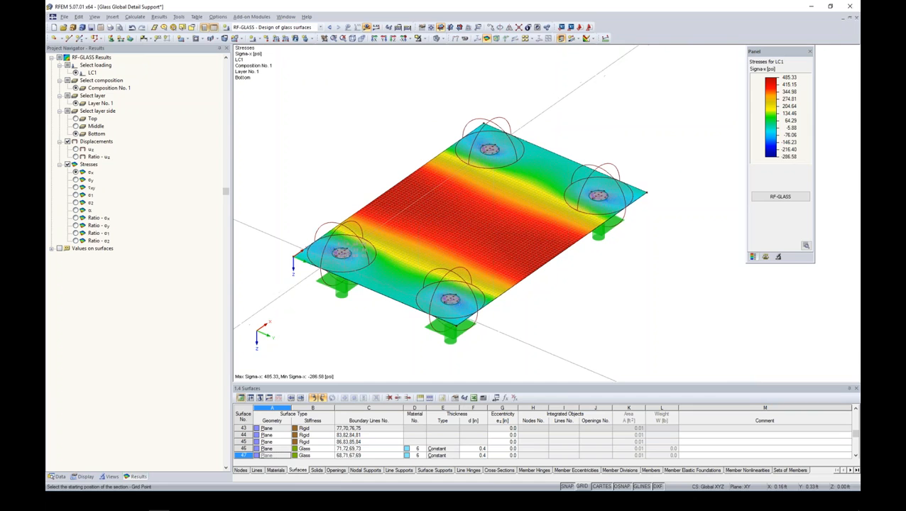
pyautogui.click(341, 253)
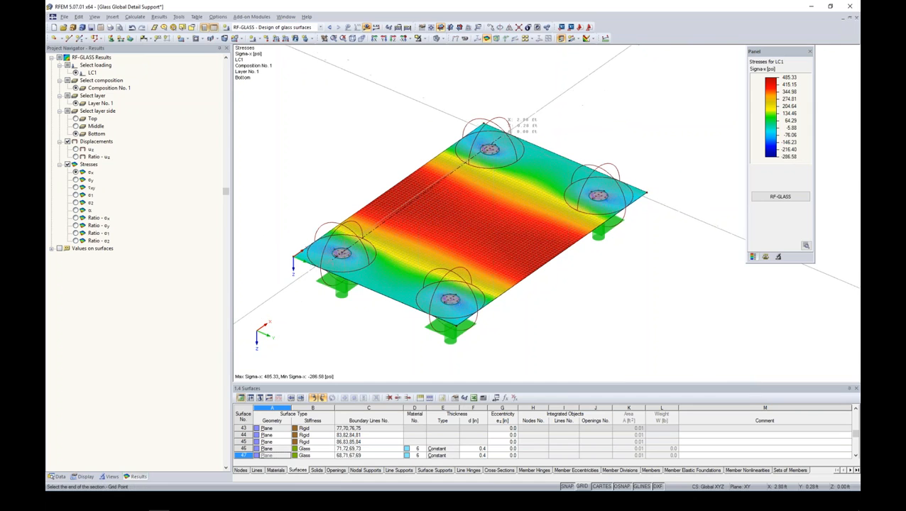
pyautogui.click(485, 125)
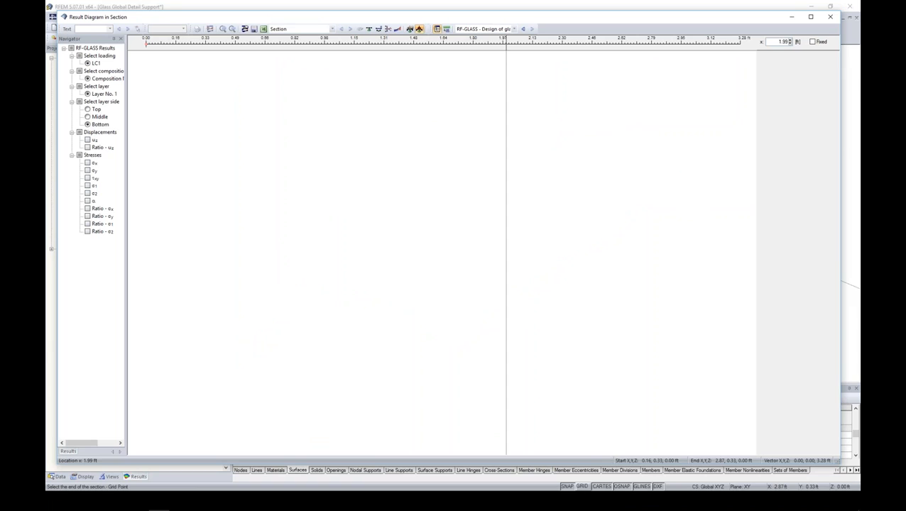
pyautogui.click(88, 186)
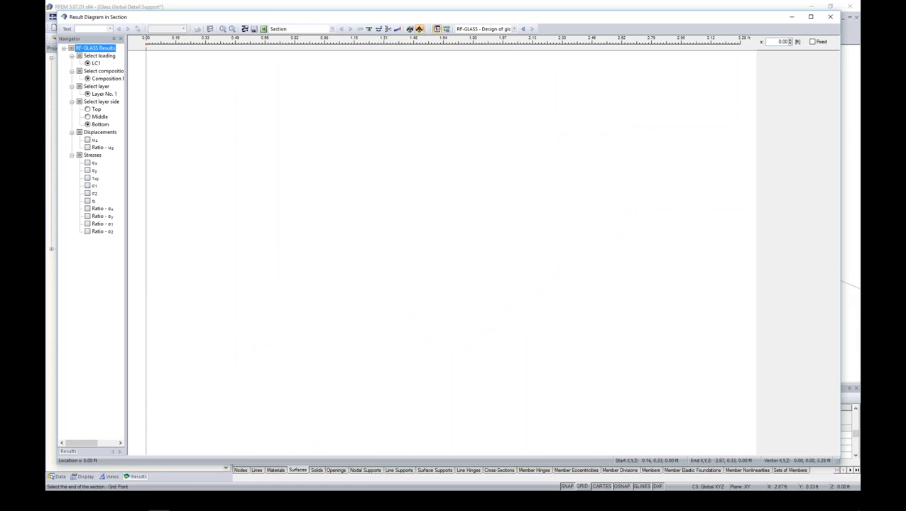
pyautogui.click(88, 186)
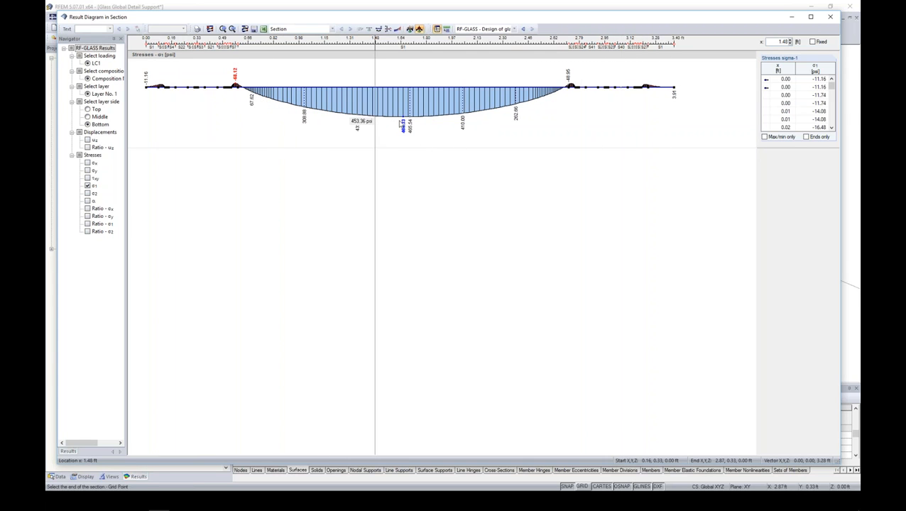
pyautogui.click(830, 16)
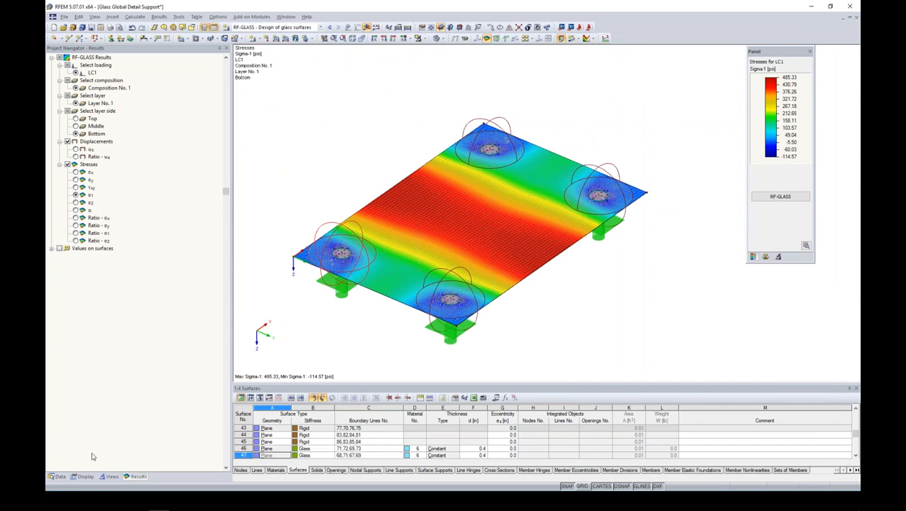
# Collapse the Glass Global Detail Support data tree and switch to the Balcony model.
pyautogui.click(57, 477)
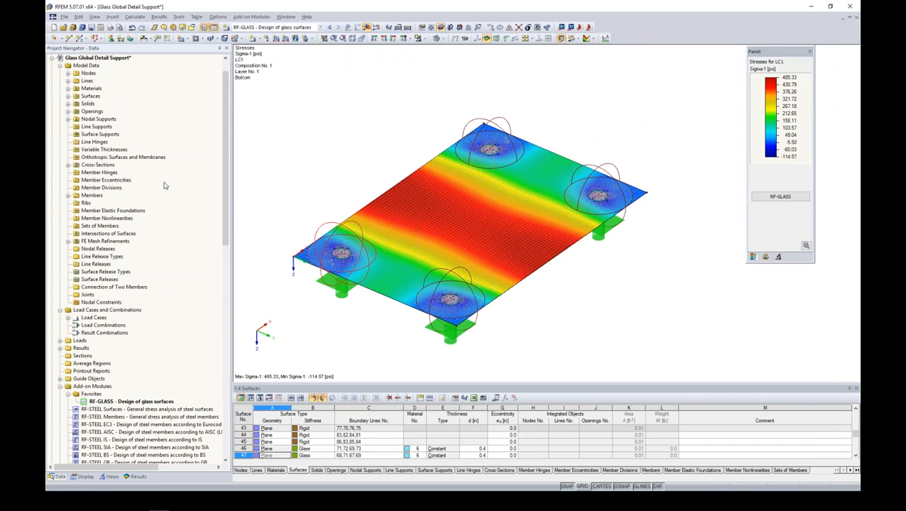
pyautogui.scroll(1, 226, 204)
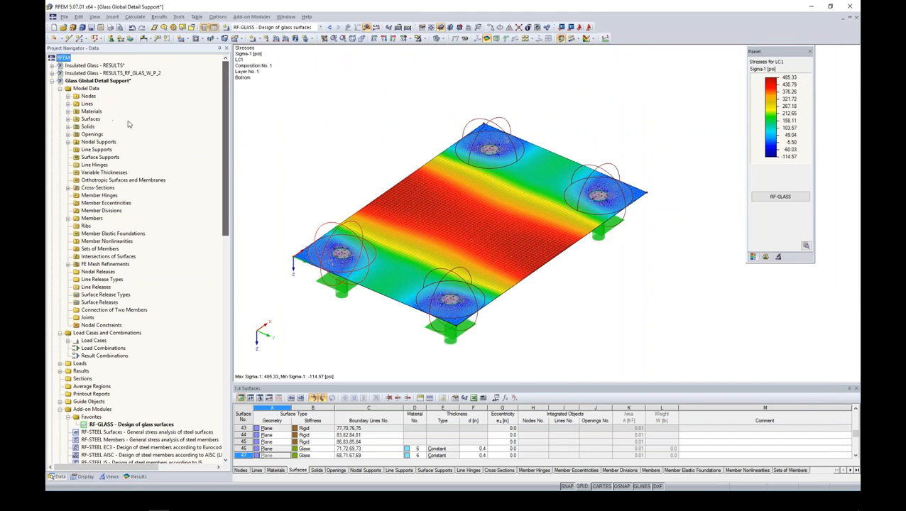
pyautogui.click(51, 81)
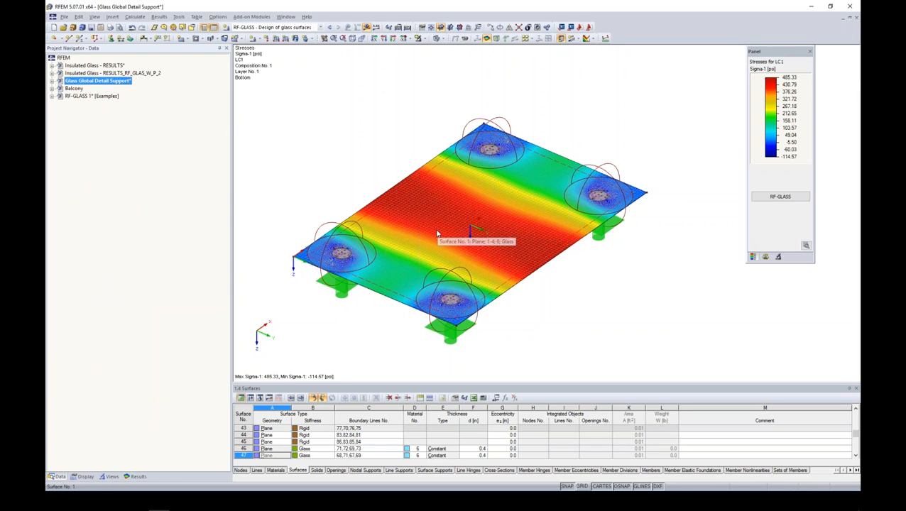
pyautogui.click(74, 89)
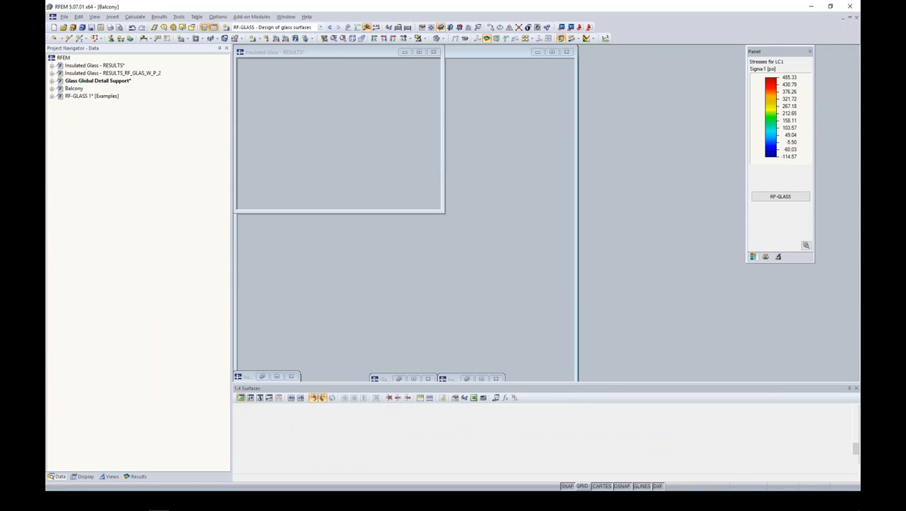
# Examine the balcony's glass panels, handrail connections and point supports at the base from close up.
pyautogui.moveTo(427, 306)
pyautogui.keyDown('ctrl'); pyautogui.mouseDown(button='middle')
pyautogui.moveTo(423, 319)
pyautogui.moveTo(429, 300)
pyautogui.mouseUp(button='middle'); pyautogui.keyUp('ctrl')
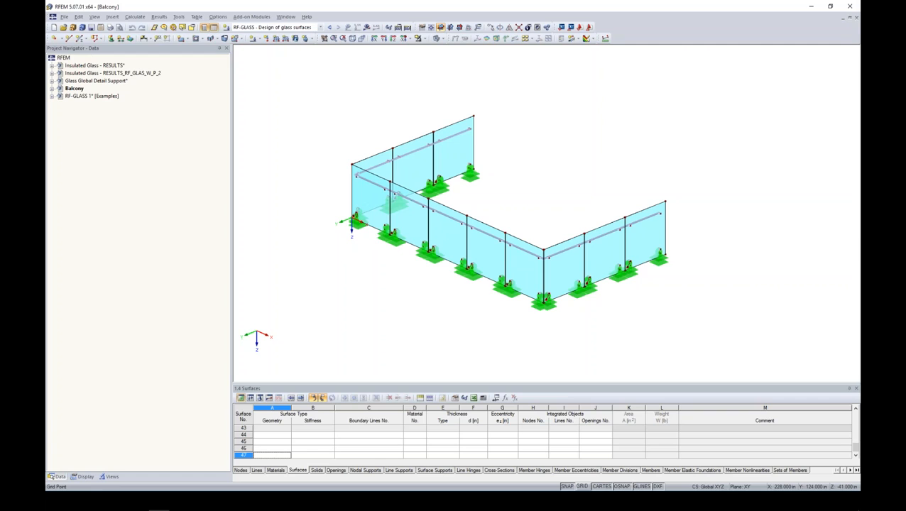
pyautogui.keyDown('ctrl'); pyautogui.moveTo(571, 219); pyautogui.dragTo(519, 217, button='middle'); pyautogui.keyUp('ctrl')
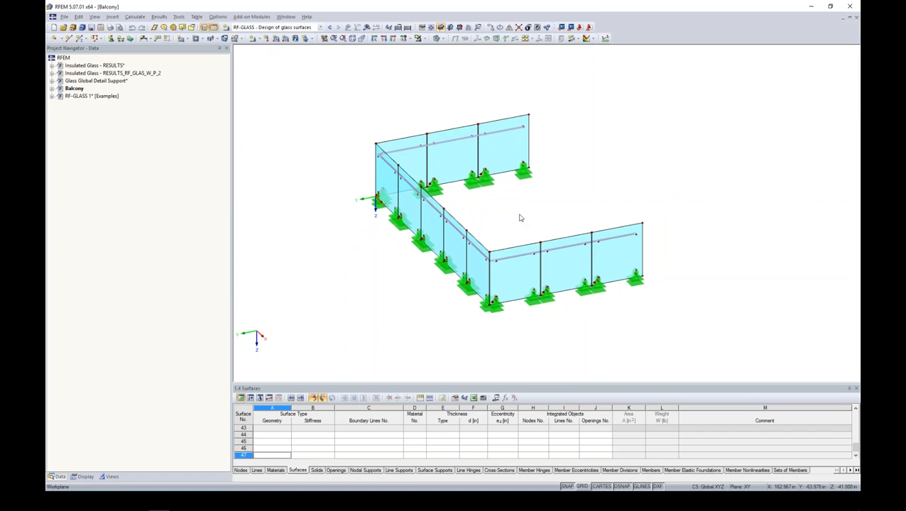
pyautogui.scroll(5, 540, 277)
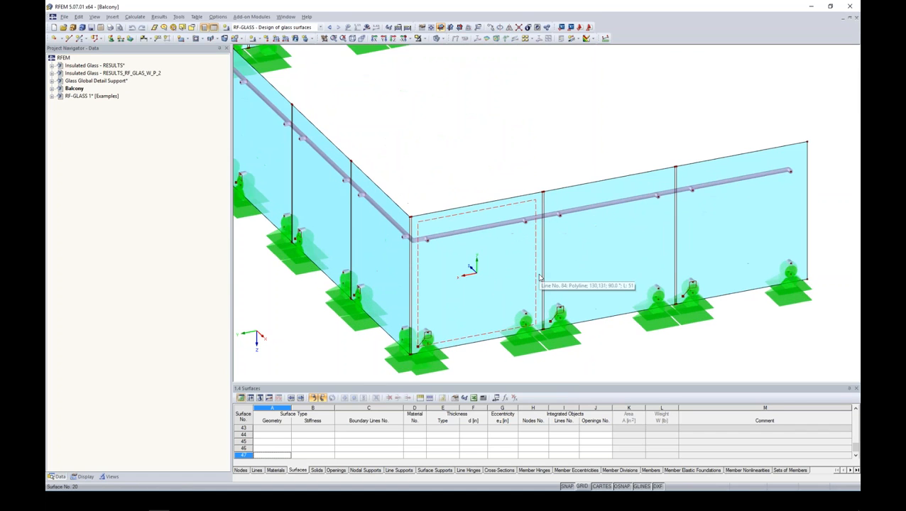
pyautogui.scroll(2, 540, 277)
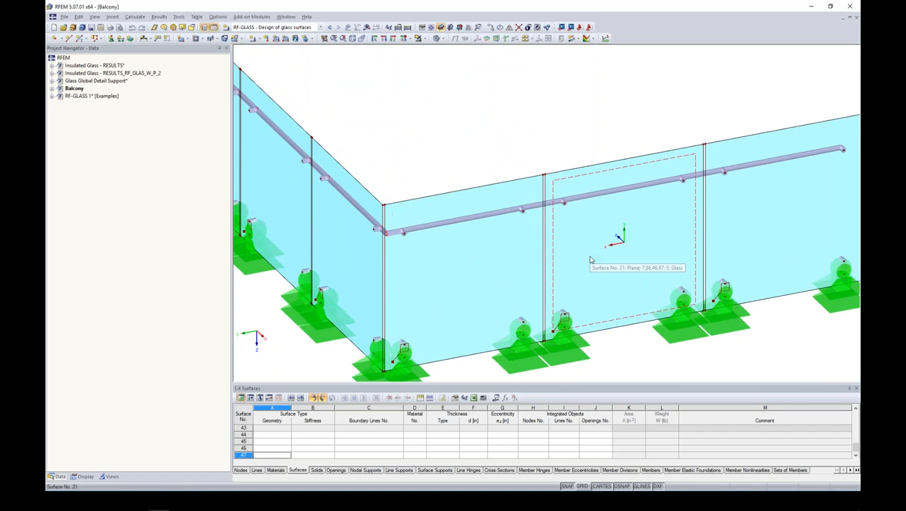
pyautogui.scroll(2, 544, 178)
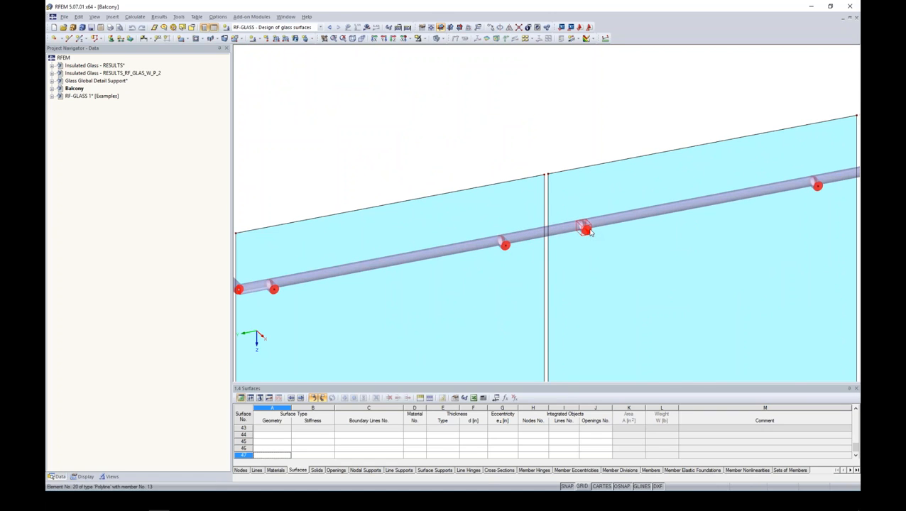
pyautogui.scroll(-8, 591, 232)
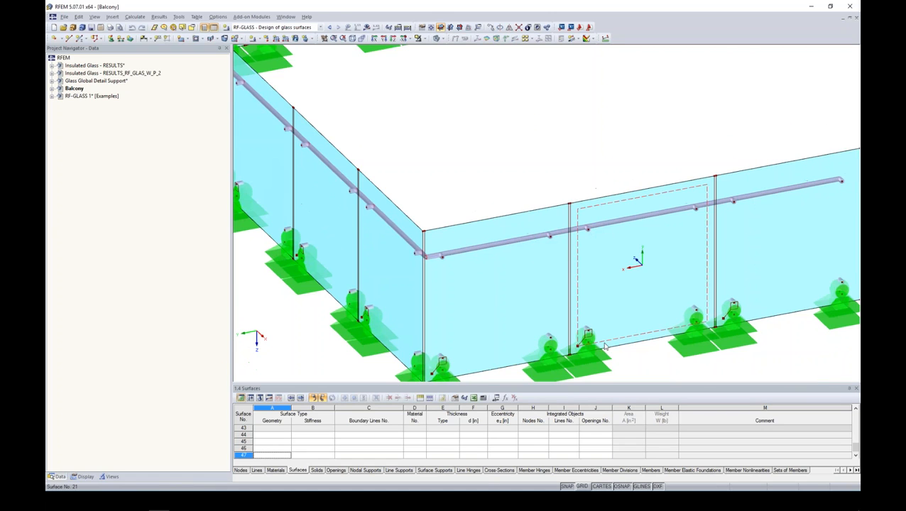
pyautogui.scroll(5, 605, 346)
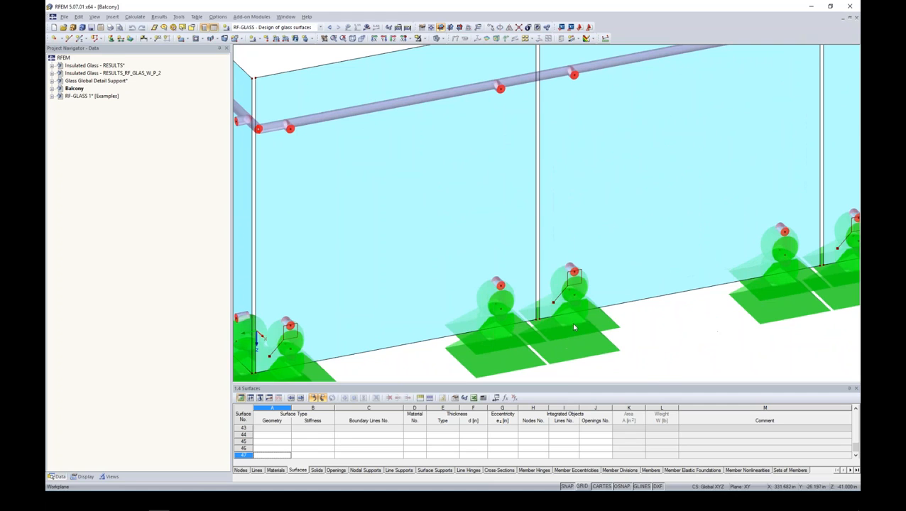
# Decrease the display size of the balcony's nodal supports twice.
pyautogui.rightClick(570, 332)
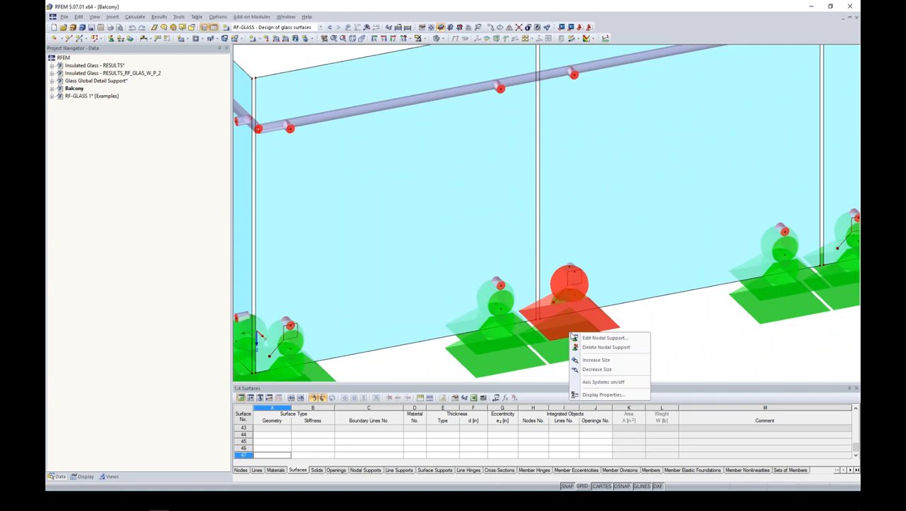
pyautogui.click(589, 370)
pyautogui.rightClick(577, 328)
pyautogui.click(595, 363)
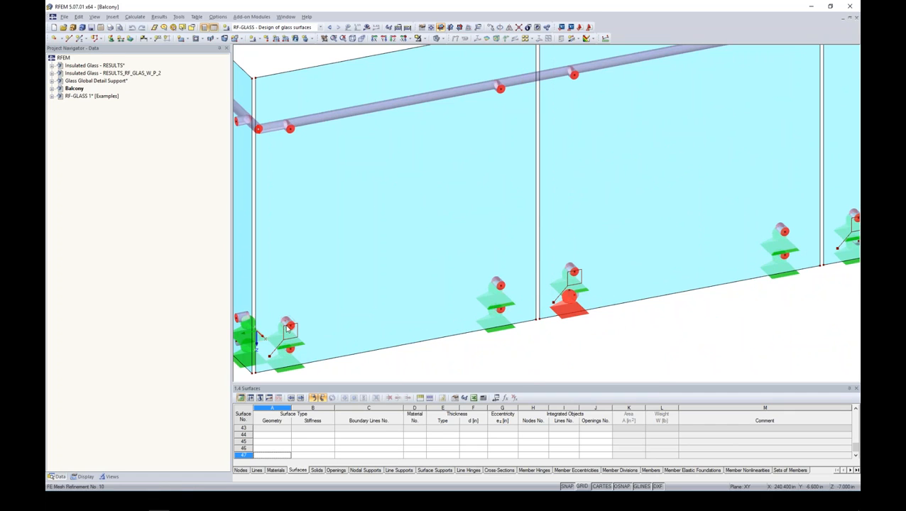
# Open the RF-GLASS design of glass surfaces for the Balcony model and review its general data.
pyautogui.scroll(-4, 319, 337)
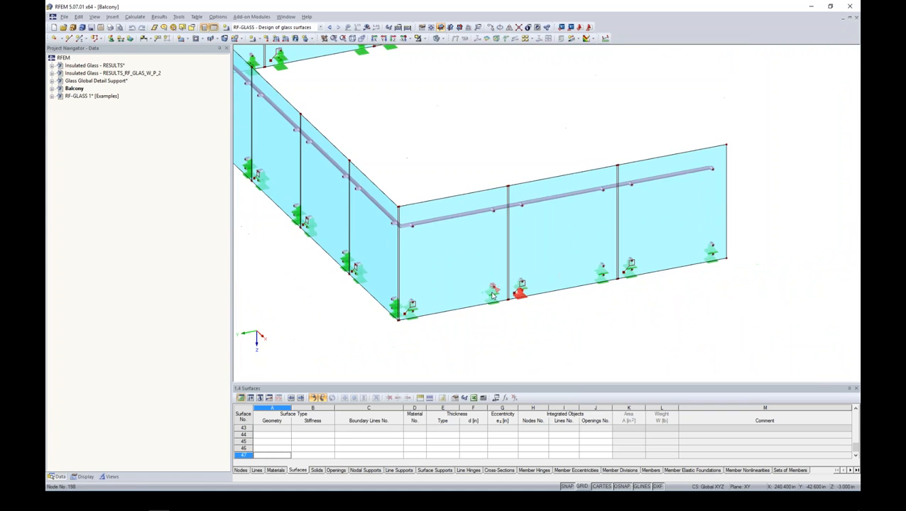
pyautogui.scroll(-4, 493, 296)
pyautogui.keyDown('ctrl'); pyautogui.moveTo(393, 305); pyautogui.dragTo(510, 230, button='middle'); pyautogui.keyUp('ctrl')
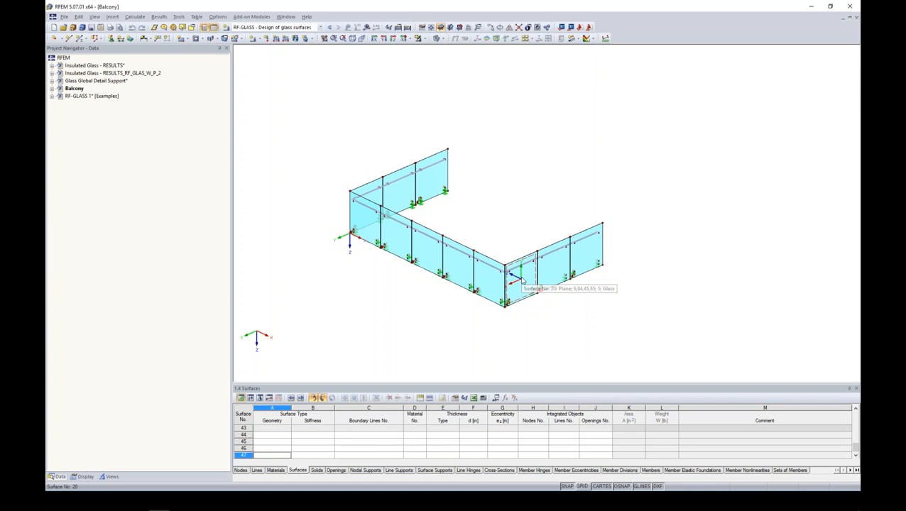
pyautogui.scroll(3, 535, 319)
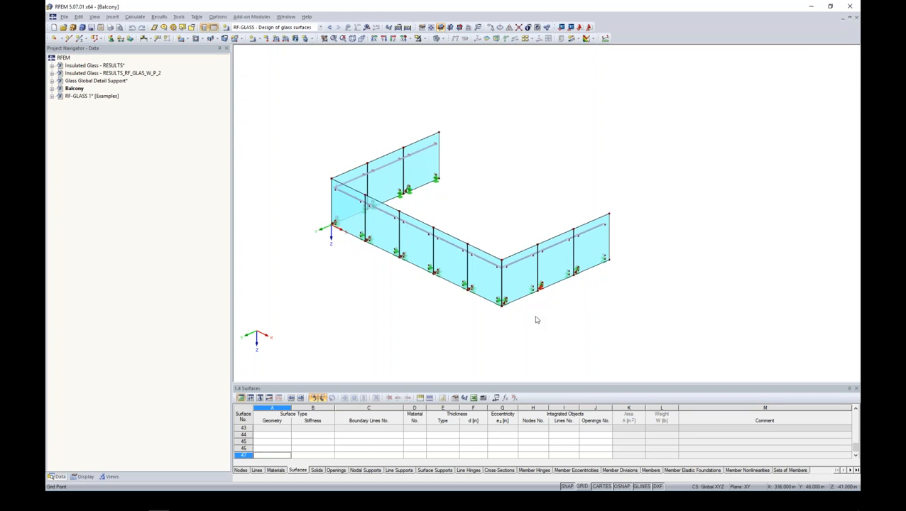
pyautogui.moveTo(540, 322); pyautogui.dragTo(567, 334, button='middle')
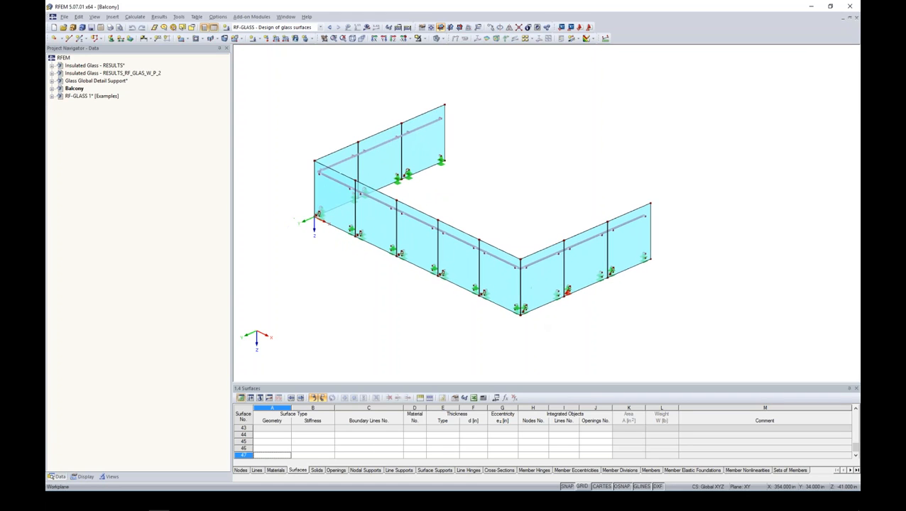
pyautogui.click(52, 88)
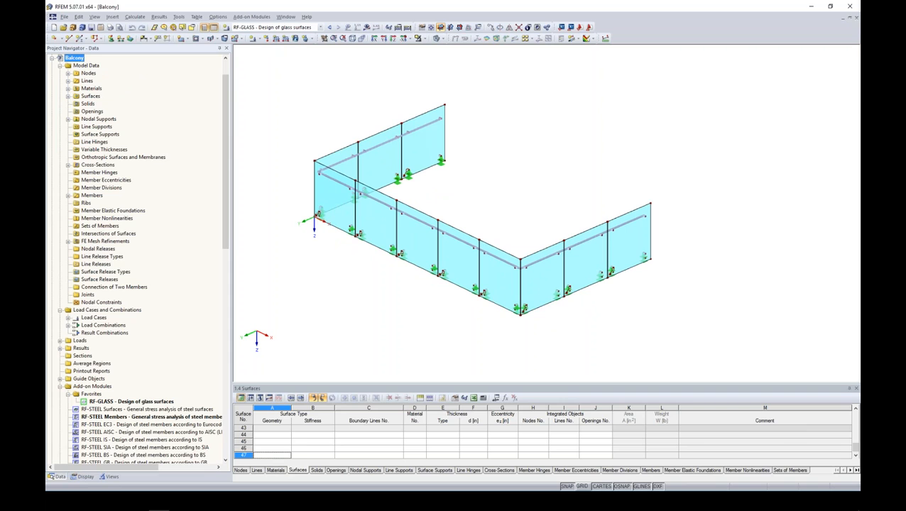
pyautogui.doubleClick(142, 401)
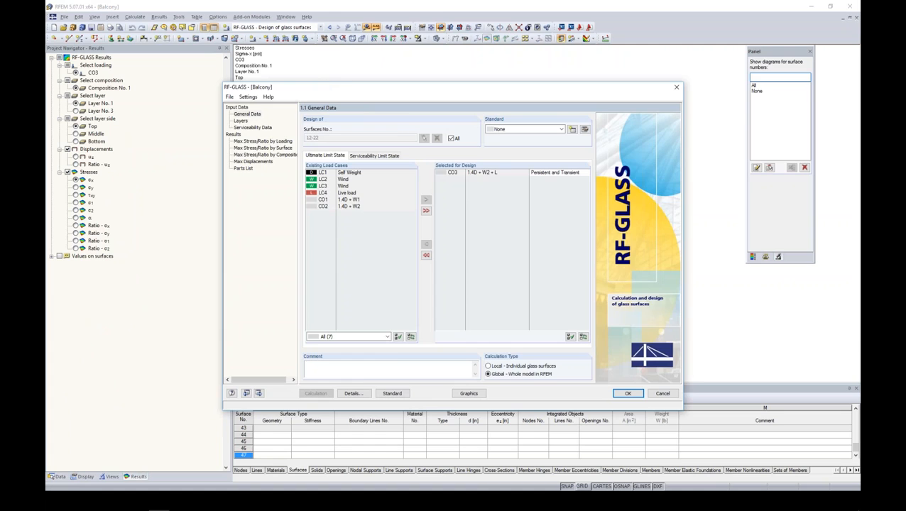
pyautogui.moveTo(327, 88); pyautogui.dragTo(448, 70)
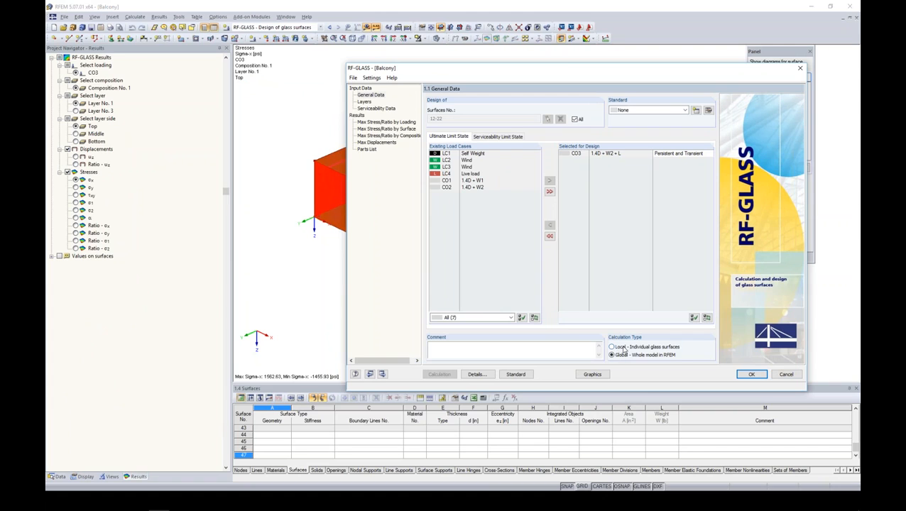
# Review the layers of Composition 1 and check its calculation options and stiffness reduction factors in the composition details.
pyautogui.click(364, 102)
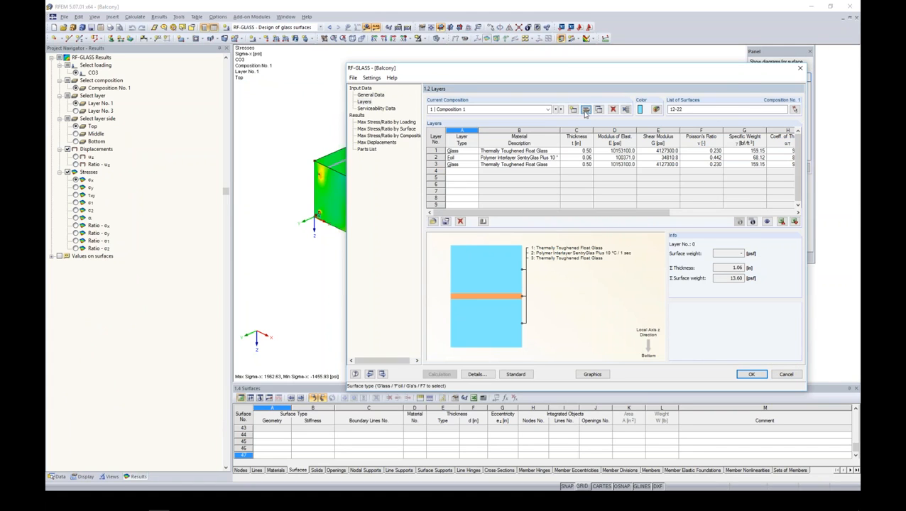
pyautogui.click(584, 112)
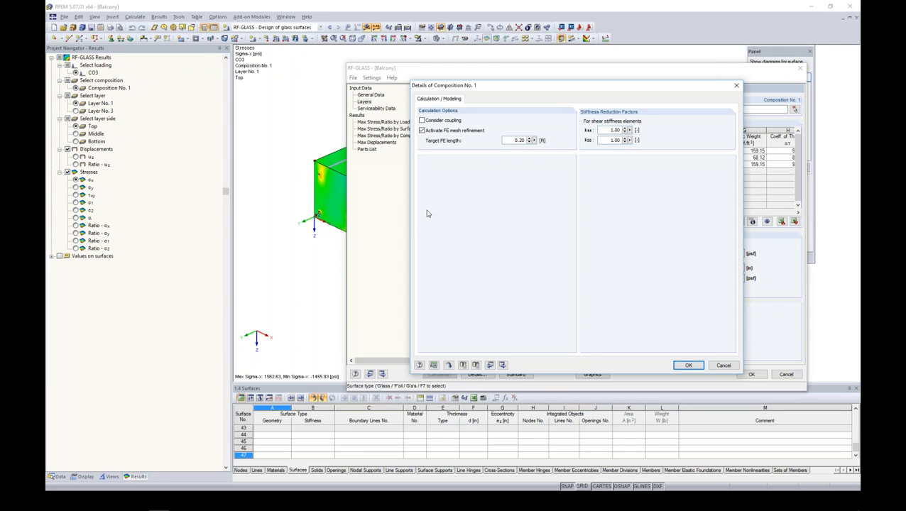
pyautogui.click(688, 367)
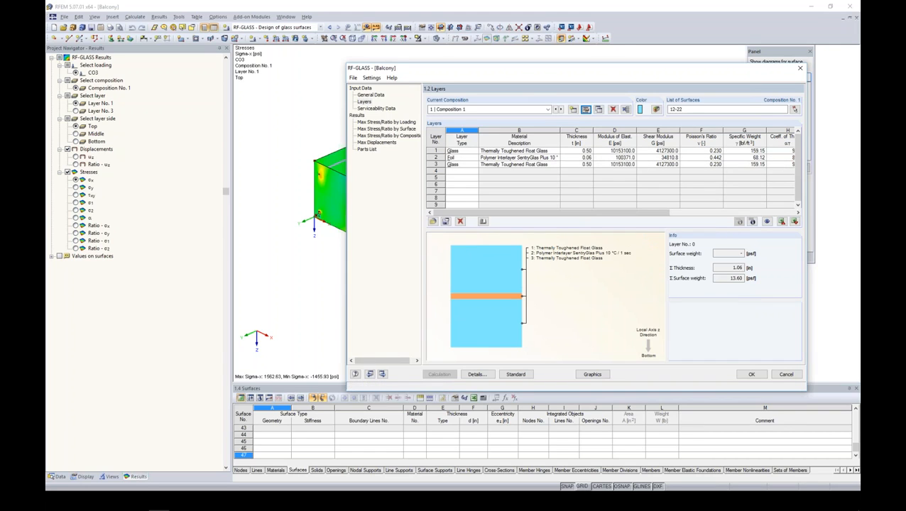
# Check the serviceability data and the maximum stress ratios by loading, examining the τxy and σ2 results across the layers.
pyautogui.click(377, 109)
pyautogui.click(387, 122)
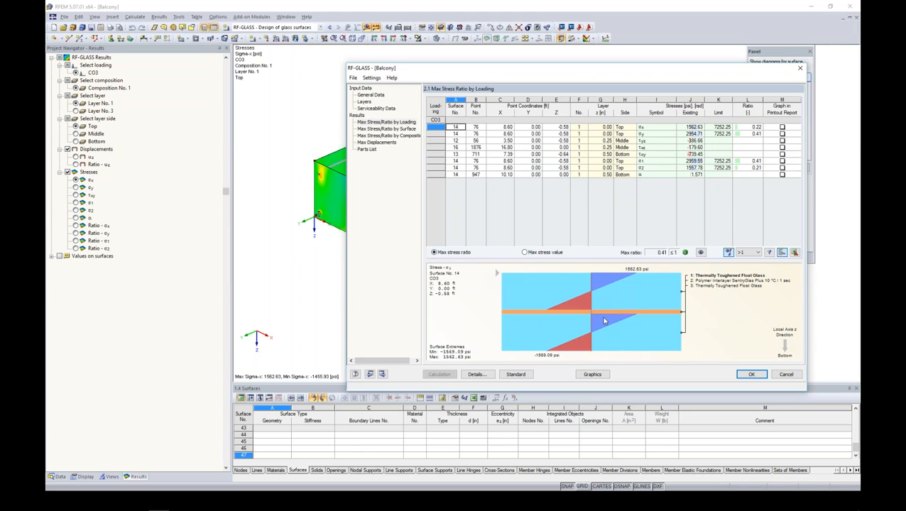
pyautogui.click(601, 154)
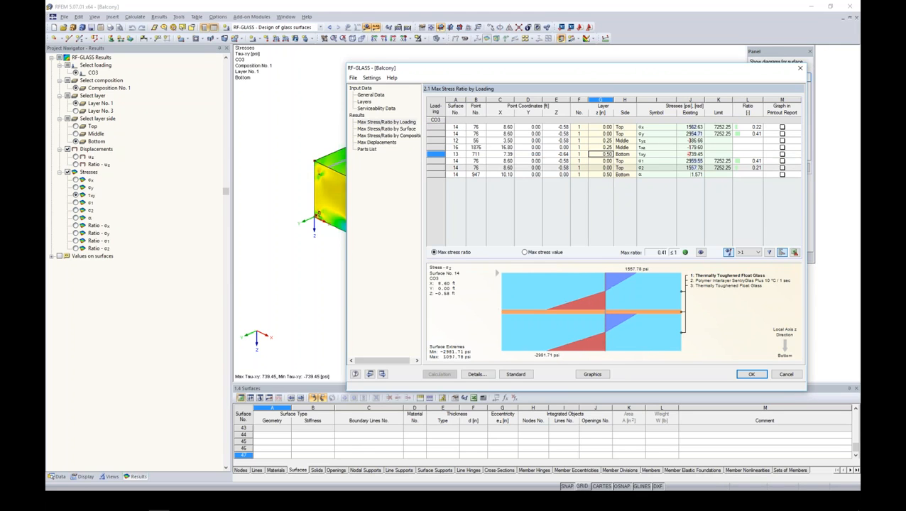
pyautogui.click(601, 168)
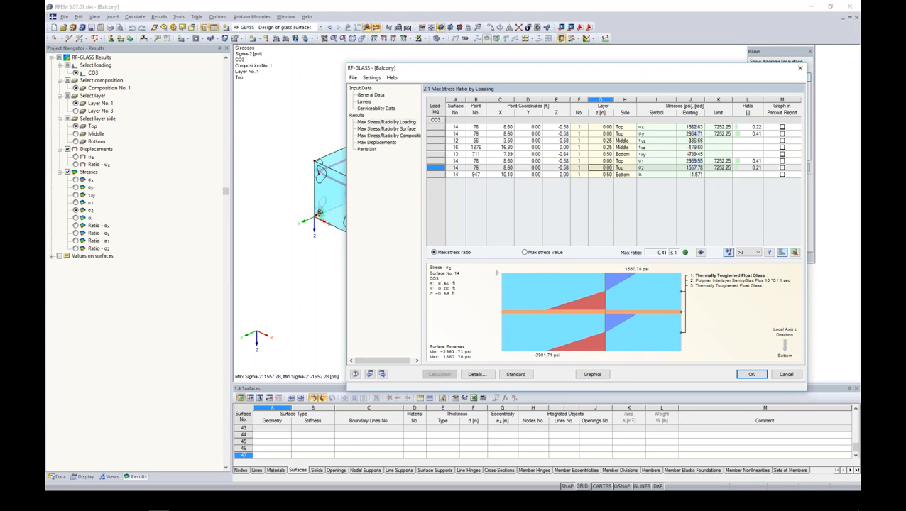
# View the glass stress results graphically on the balcony and show the τxy distribution.
pyautogui.click(594, 375)
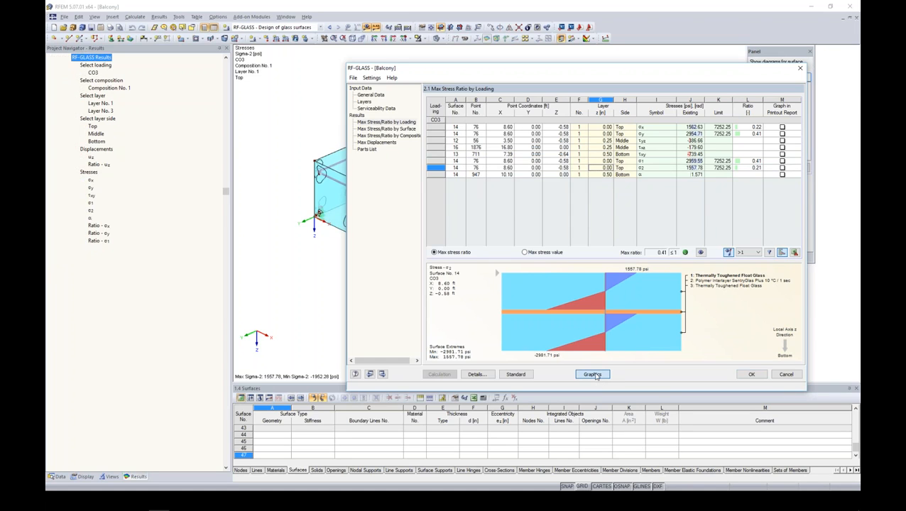
pyautogui.click(75, 204)
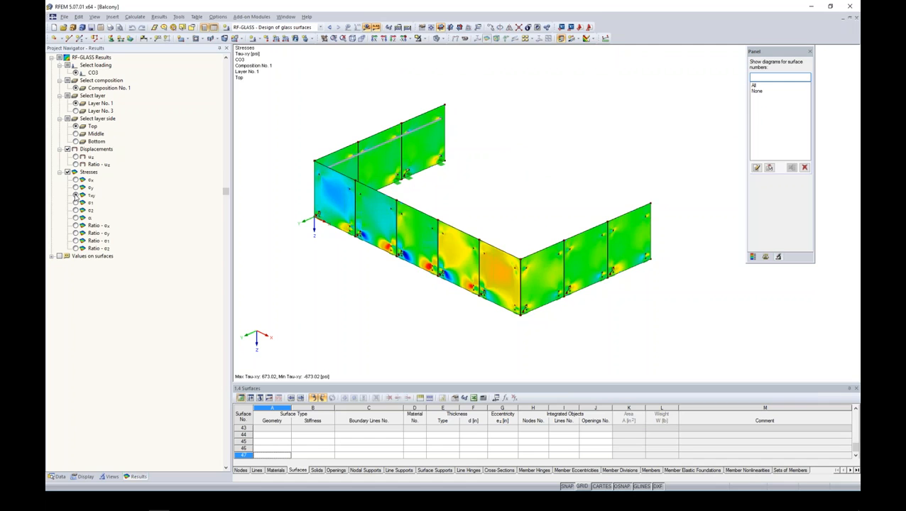
# Examine the τxy stress distribution around the balcony's glass support points and handrail connections from different angles.
pyautogui.keyDown('ctrl'); pyautogui.moveTo(396, 313); pyautogui.dragTo(473, 209, button='middle'); pyautogui.keyUp('ctrl')
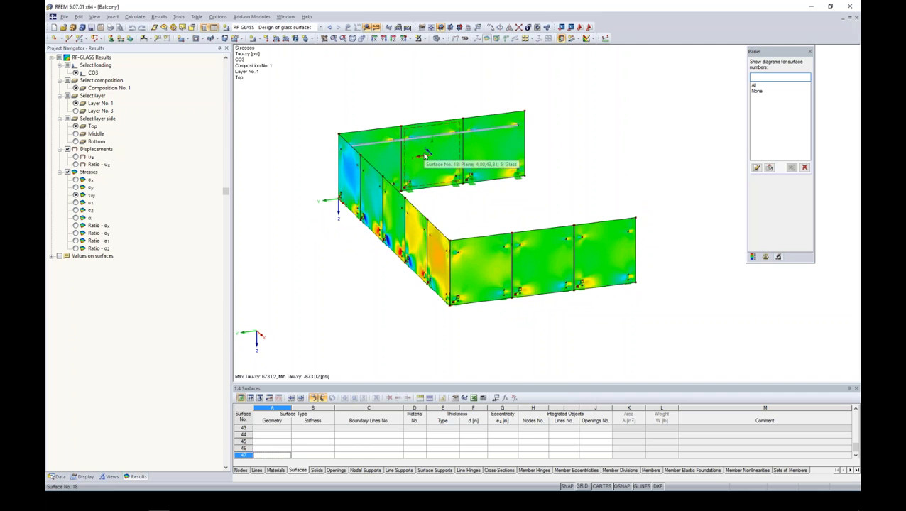
pyautogui.scroll(5, 435, 202)
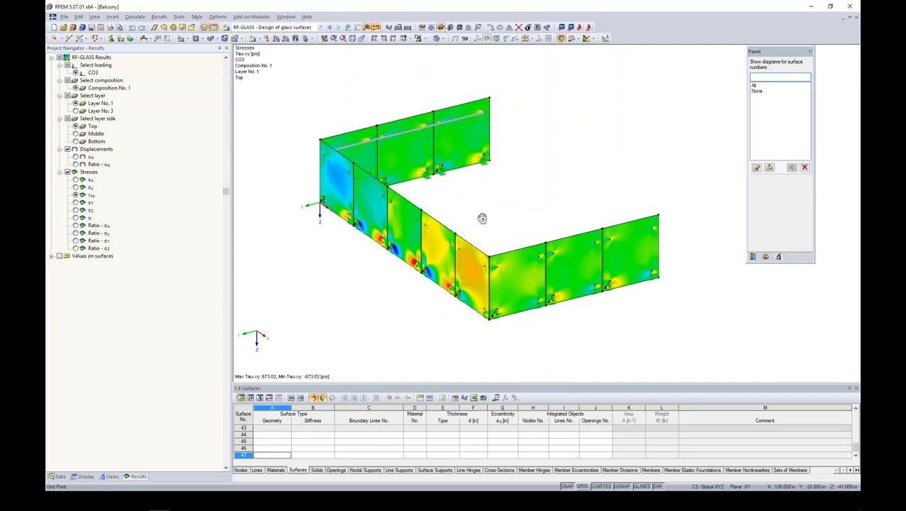
pyautogui.scroll(3, 378, 138)
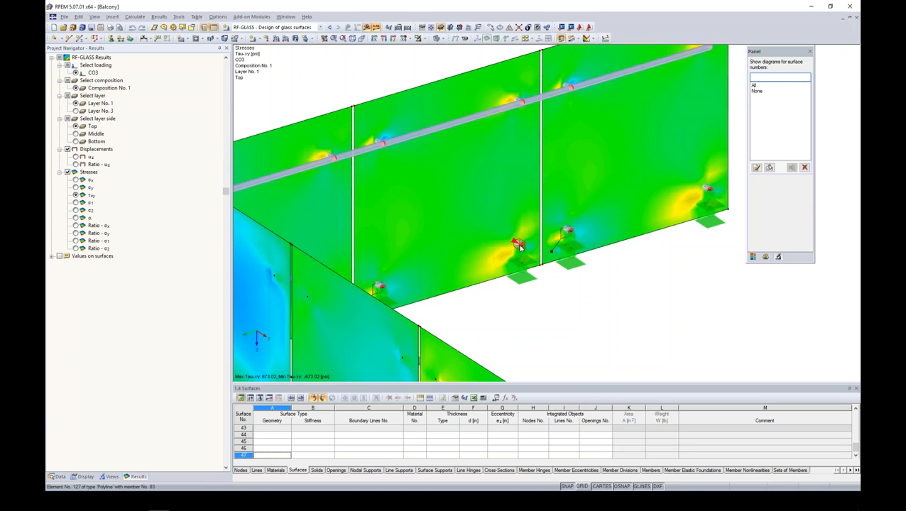
pyautogui.scroll(-6, 519, 247)
pyautogui.moveTo(573, 286); pyautogui.dragTo(486, 206, button='middle')
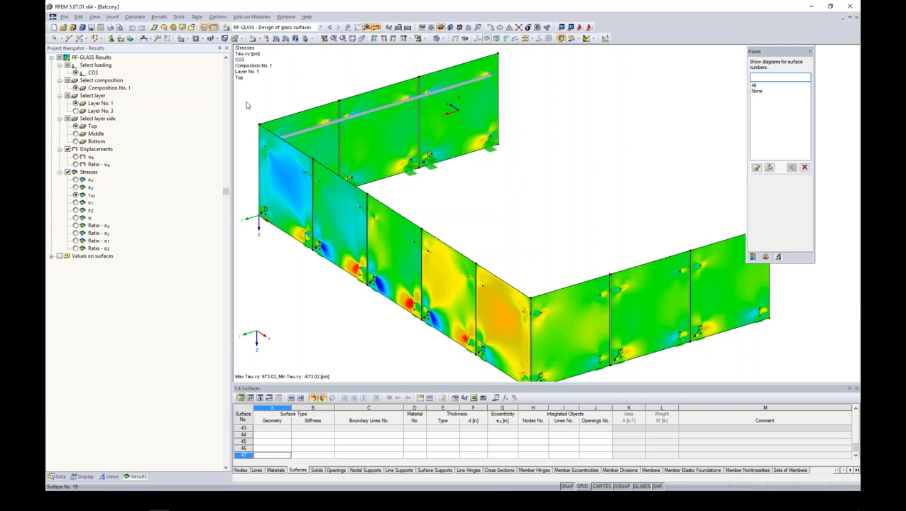
pyautogui.scroll(-1, 467, 212)
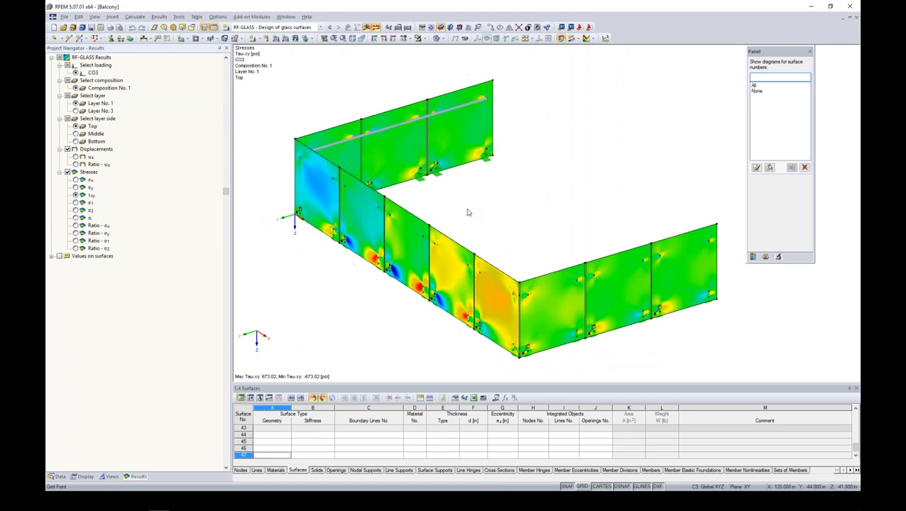
# Switch the displayed results from the glass design to RF-STEEL Members CA1, the general stress analysis of steel members.
pyautogui.click(57, 476)
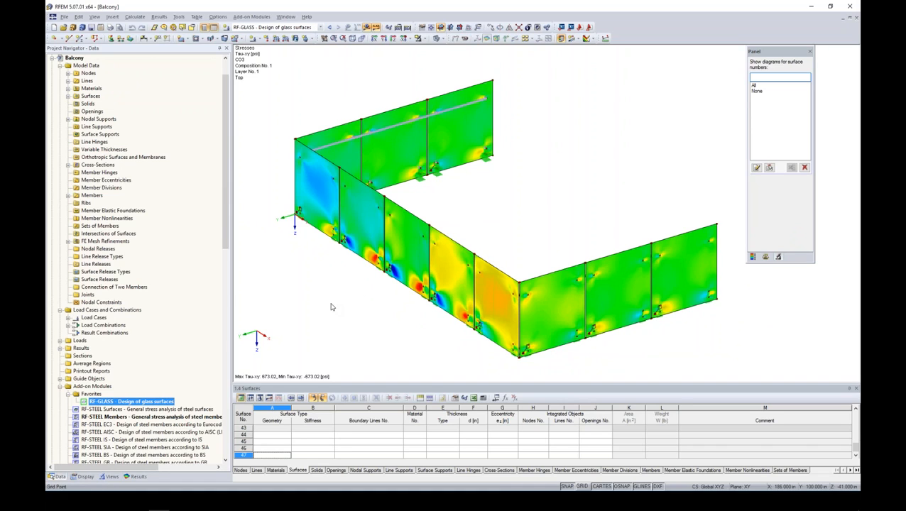
pyautogui.click(130, 417)
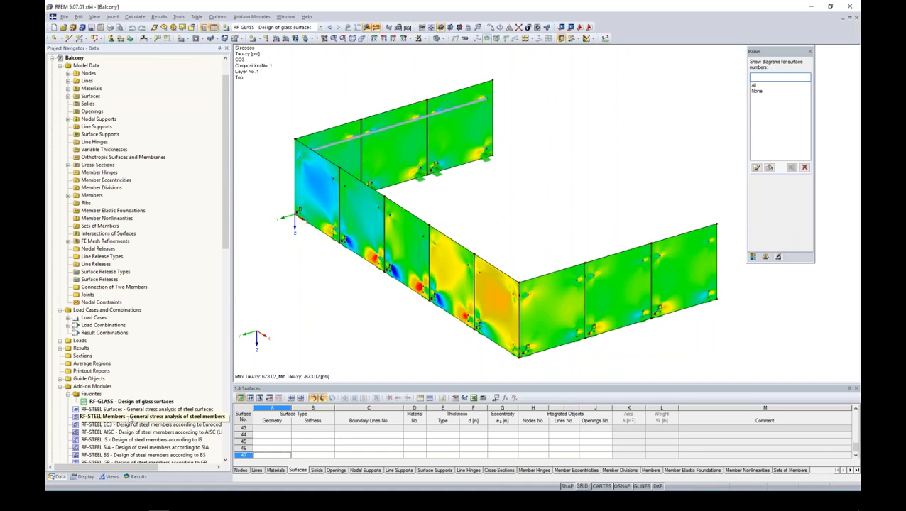
pyautogui.click(298, 27)
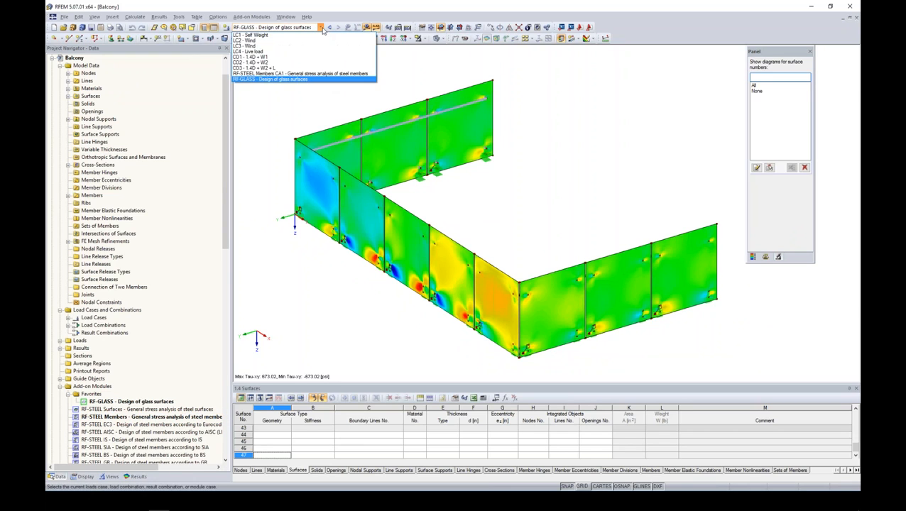
pyautogui.click(293, 73)
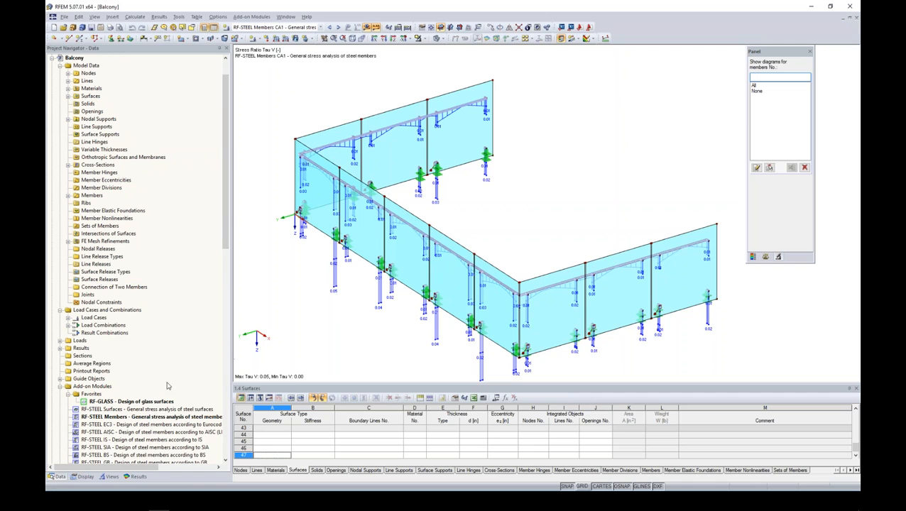
# Open the RF-STEEL Members module for the balcony and review its general data and selected load combinations.
pyautogui.click(83, 418)
pyautogui.doubleClick(84, 418)
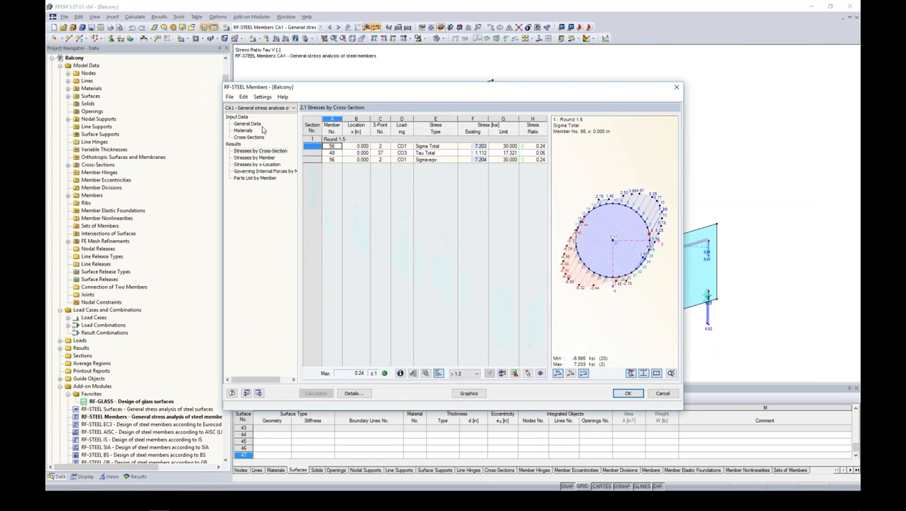
pyautogui.click(252, 125)
pyautogui.click(347, 182)
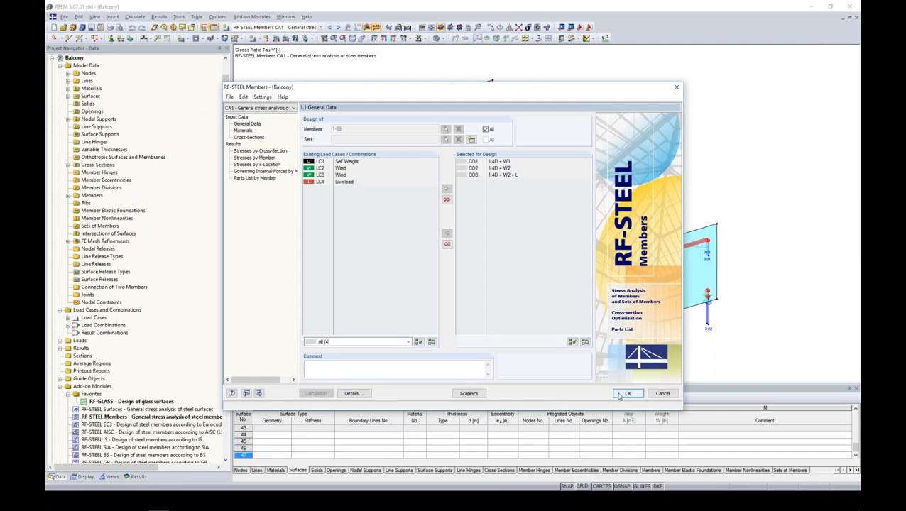
# View the steel member results graphically on the balcony and show the Sigma-eqv stress ratio.
pyautogui.click(469, 394)
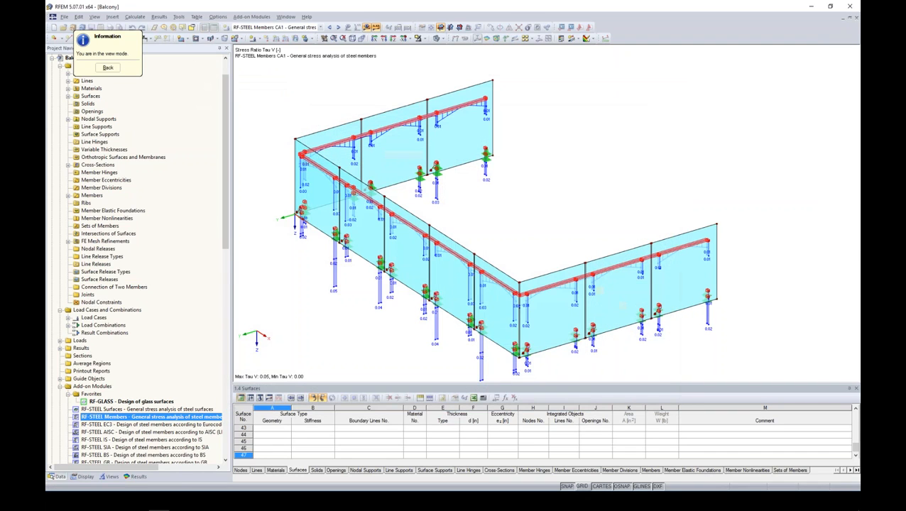
pyautogui.click(139, 476)
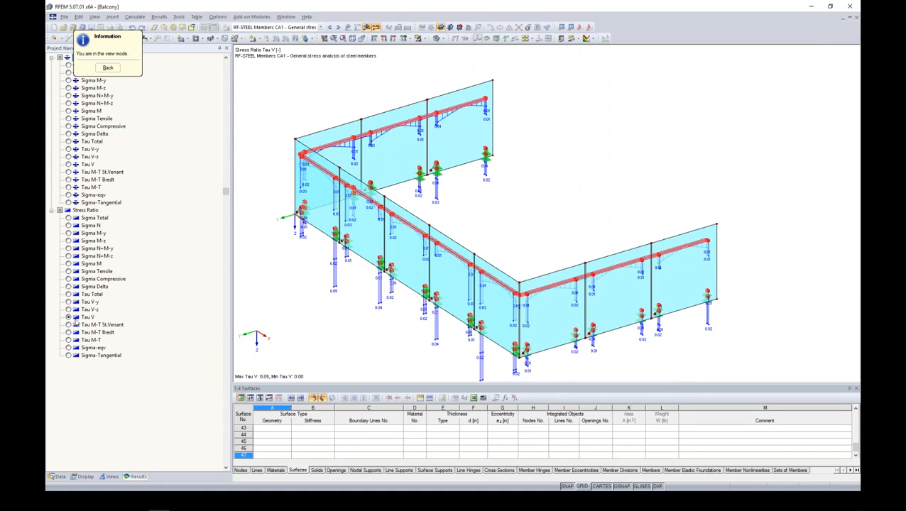
pyautogui.click(69, 348)
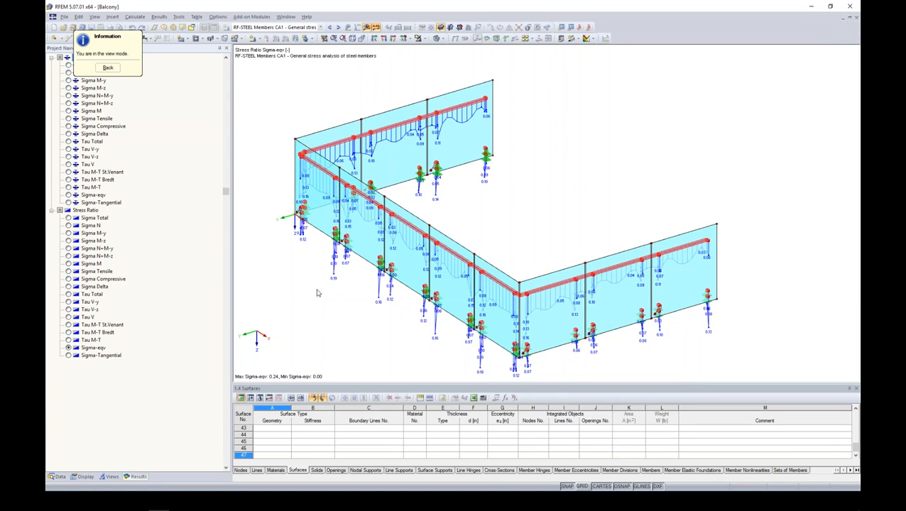
pyautogui.keyDown('ctrl'); pyautogui.moveTo(355, 315); pyautogui.dragTo(425, 278, button='middle'); pyautogui.keyUp('ctrl')
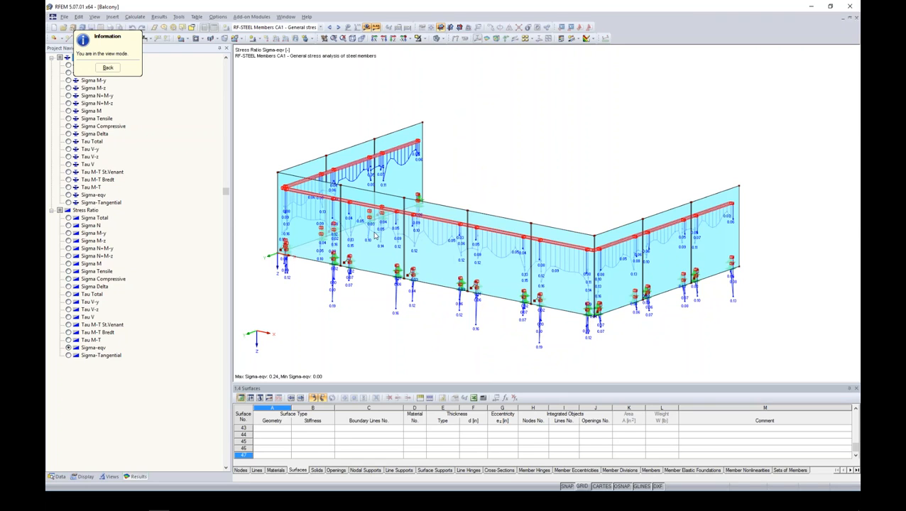
# Leave the graphical view mode, close the RF-STEEL Members module and collapse the Balcony model's data tree.
pyautogui.click(59, 477)
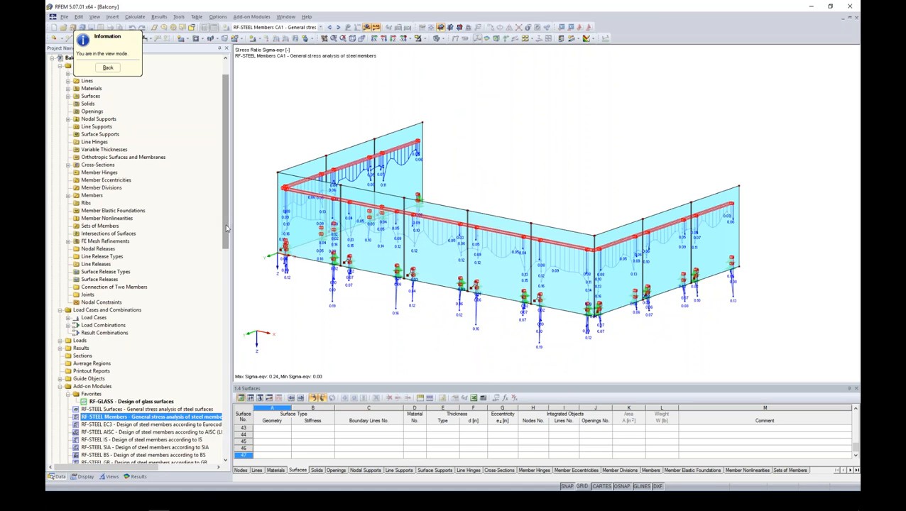
pyautogui.scroll(2, 118, 248)
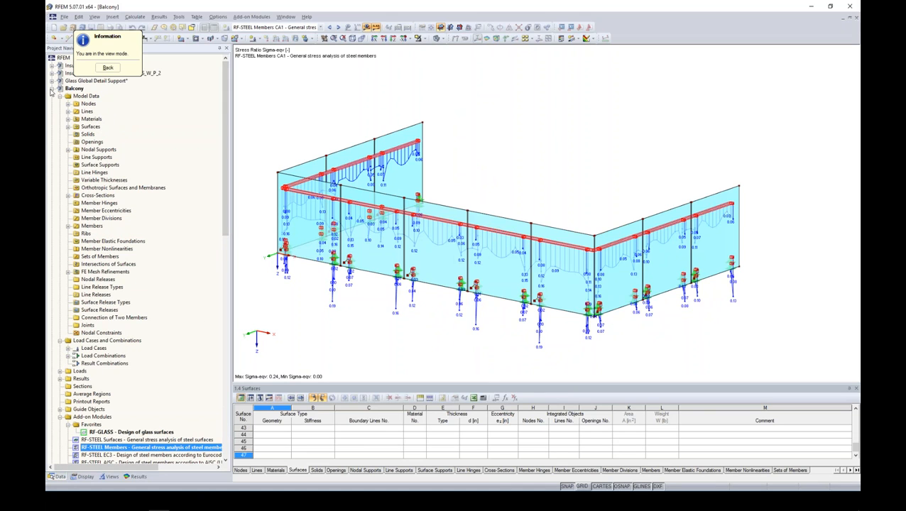
pyautogui.click(108, 67)
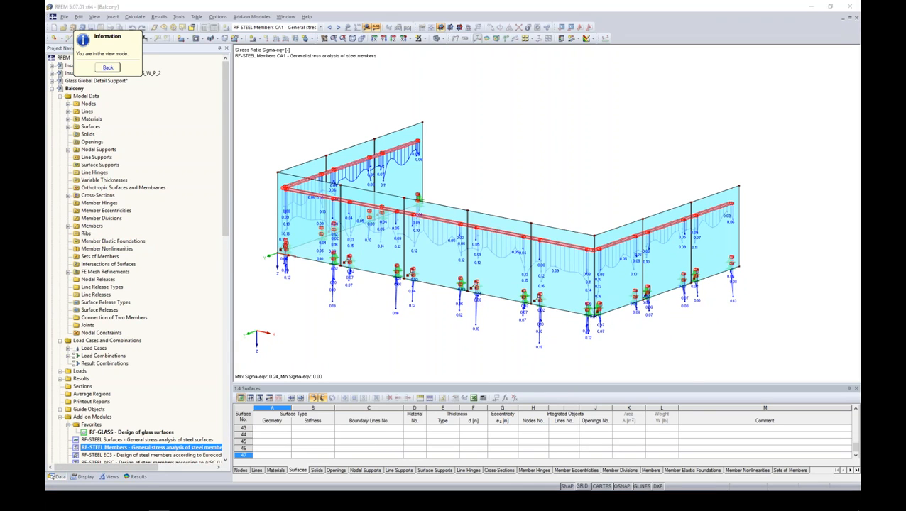
pyautogui.click(622, 395)
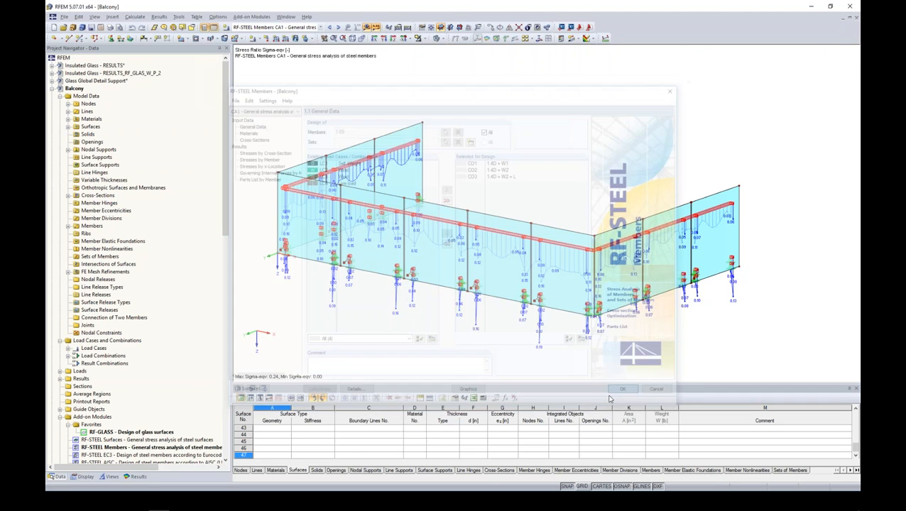
pyautogui.click(52, 89)
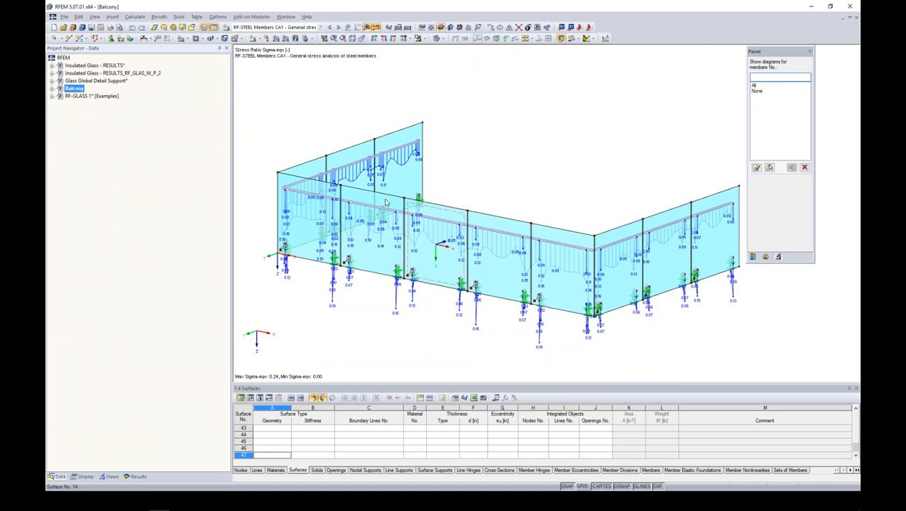
# Switch back to the RF-GLASS results, compare the stress components and show σ1 on the top side of Layer No. 1.
pyautogui.click(136, 476)
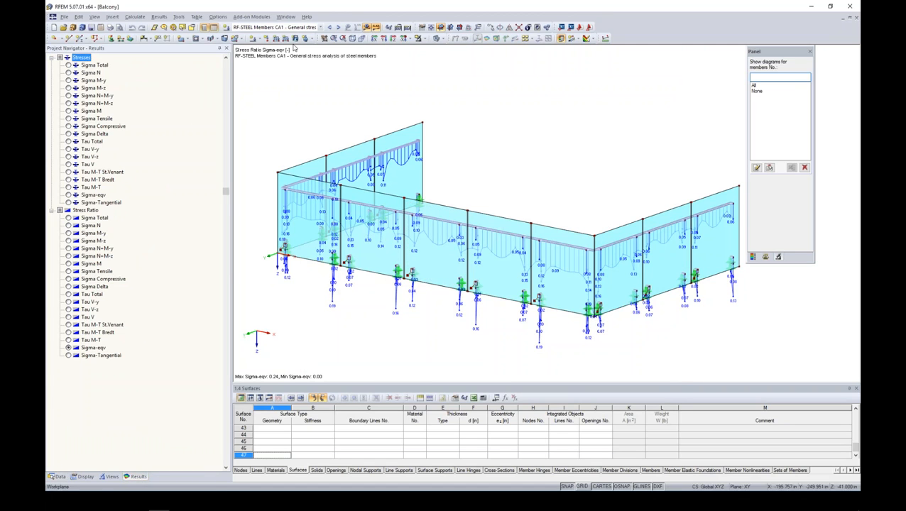
pyautogui.click(321, 27)
pyautogui.click(304, 81)
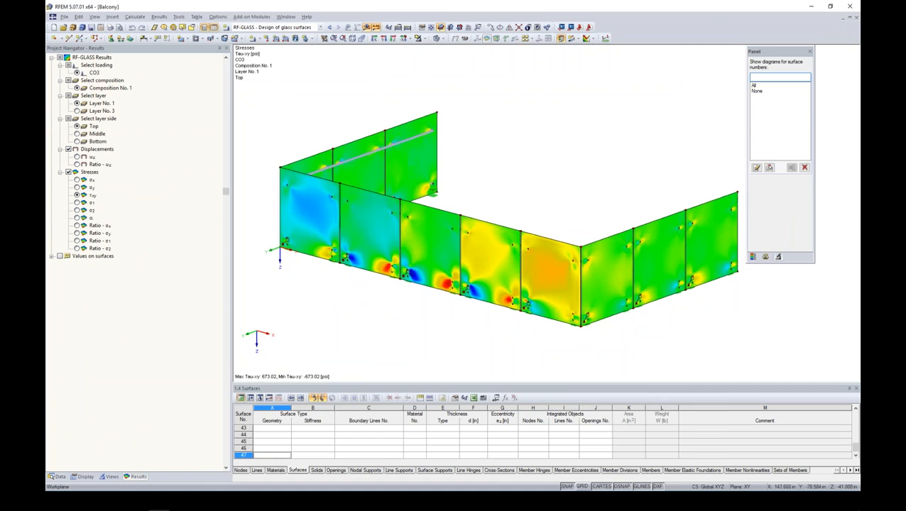
pyautogui.click(77, 180)
pyautogui.click(77, 196)
pyautogui.click(76, 203)
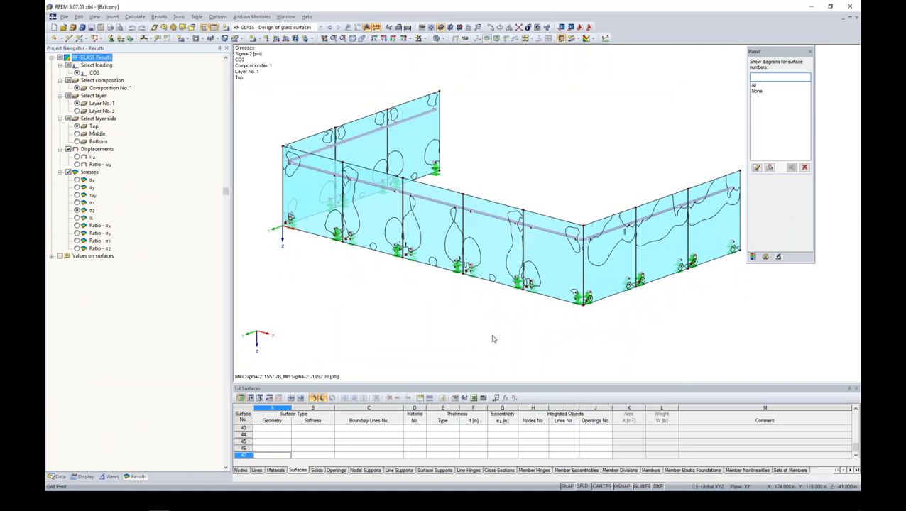
pyautogui.click(76, 203)
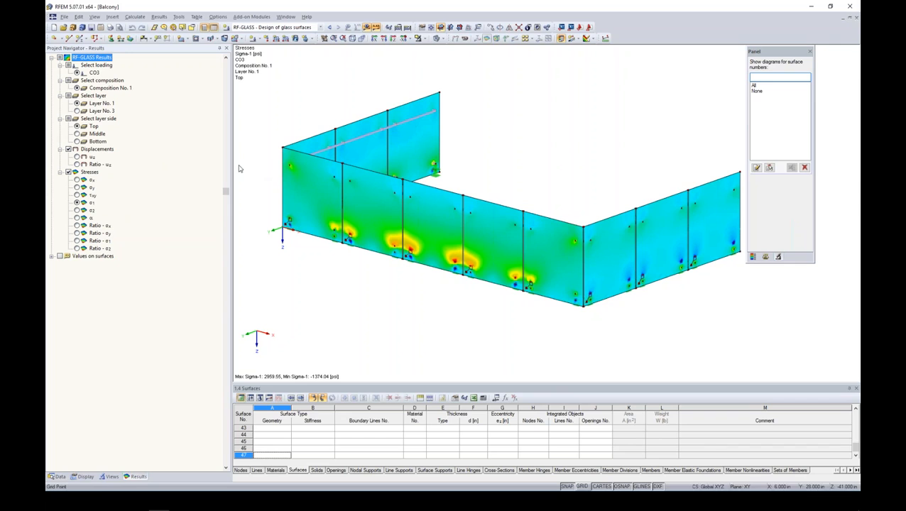
# Set up a graphic mass print to printout report PR1 with all RF-GLASS stresses and stress ratios in the current view.
pyautogui.click(110, 27)
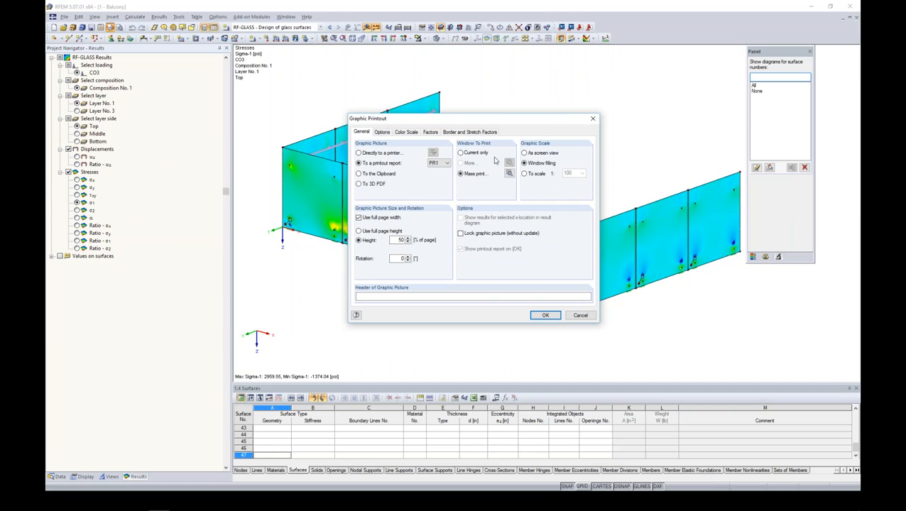
pyautogui.click(508, 173)
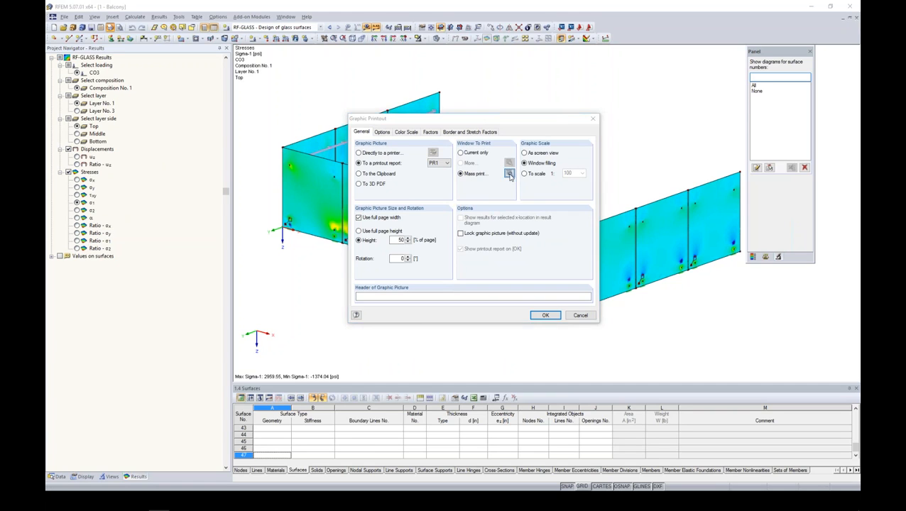
pyautogui.click(376, 121)
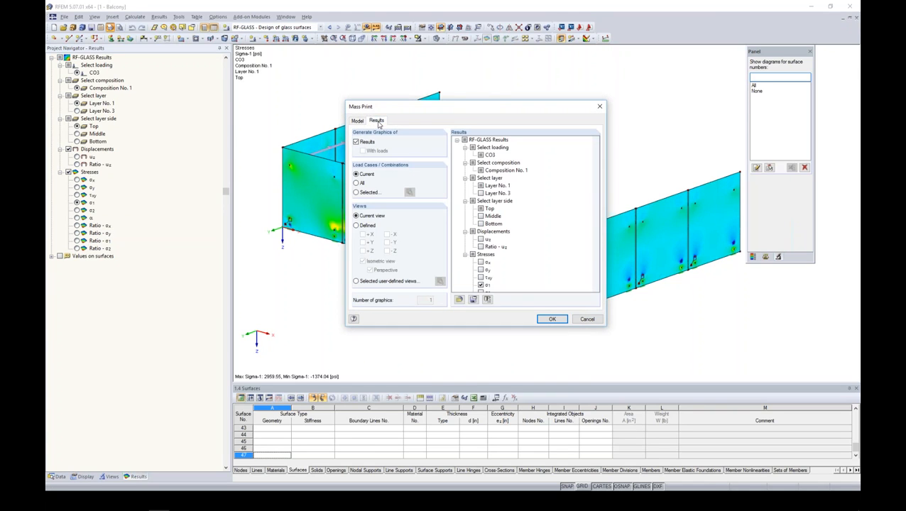
pyautogui.scroll(-2, 601, 190)
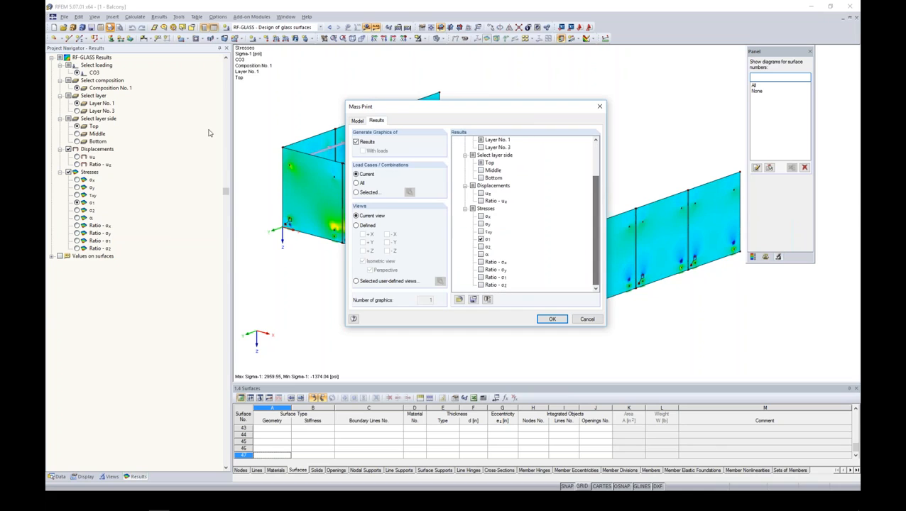
pyautogui.click(481, 216)
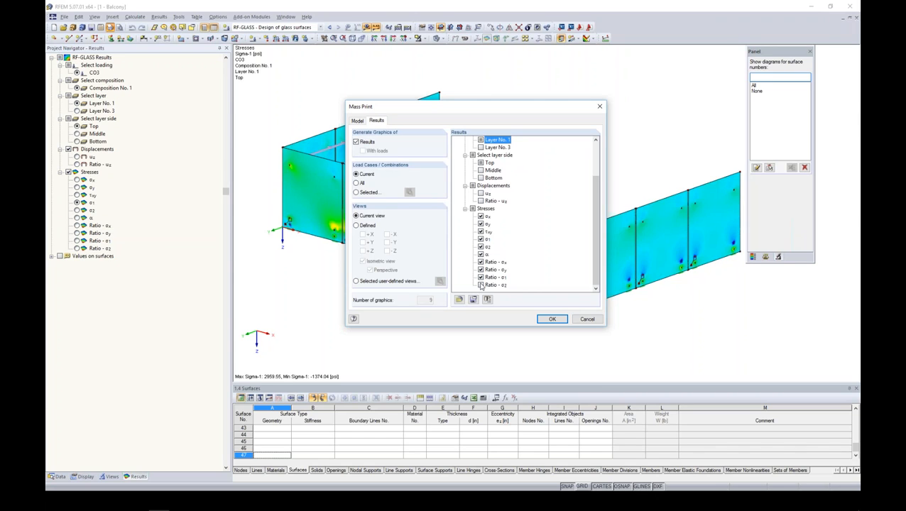
pyautogui.click(552, 319)
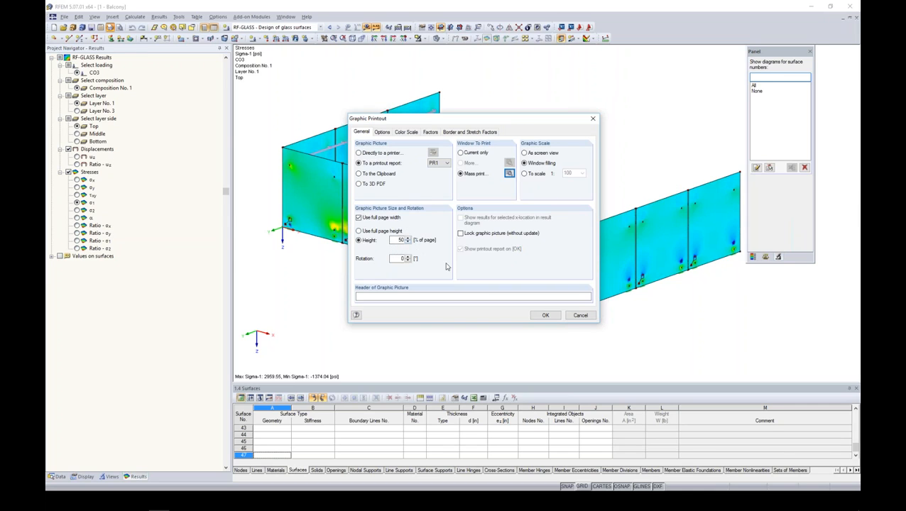
# Generate the printout report from the "Input data and reduced results" template and review its RF-GLASS stress graphics.
pyautogui.click(544, 315)
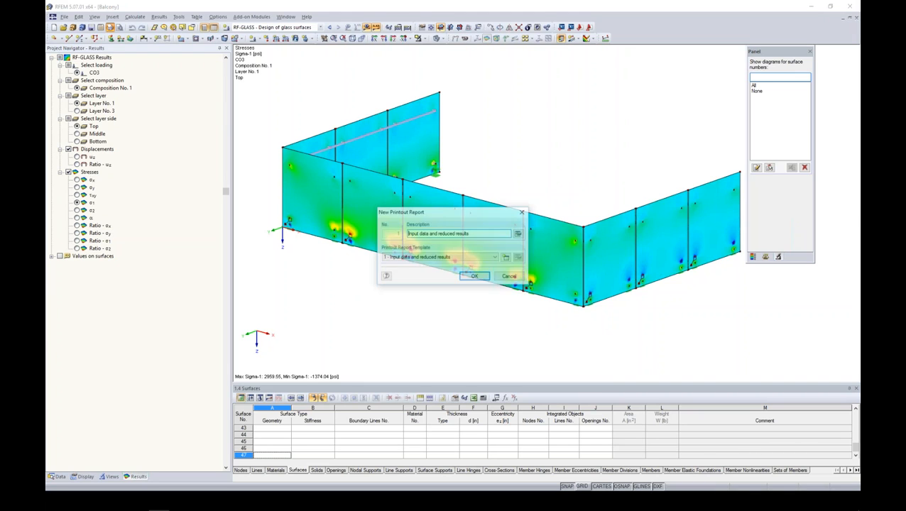
pyautogui.press('Return')
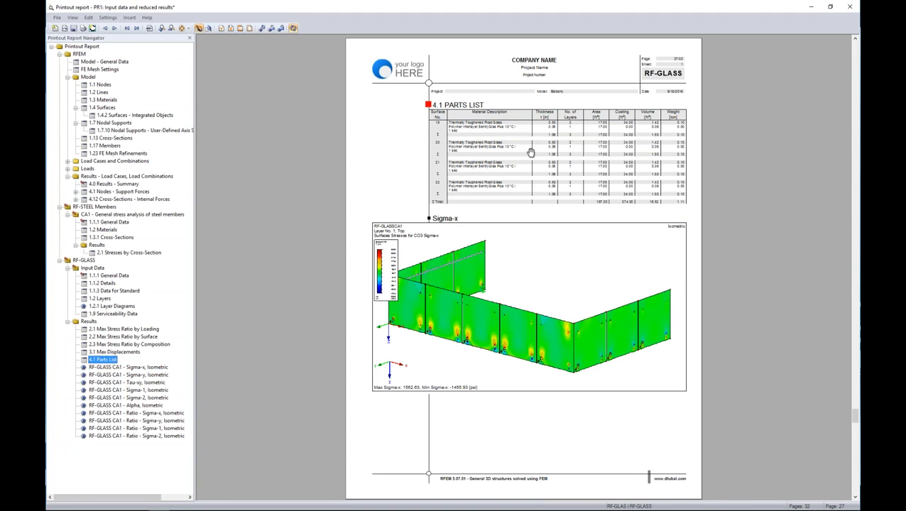
pyautogui.scroll(-3, 531, 153)
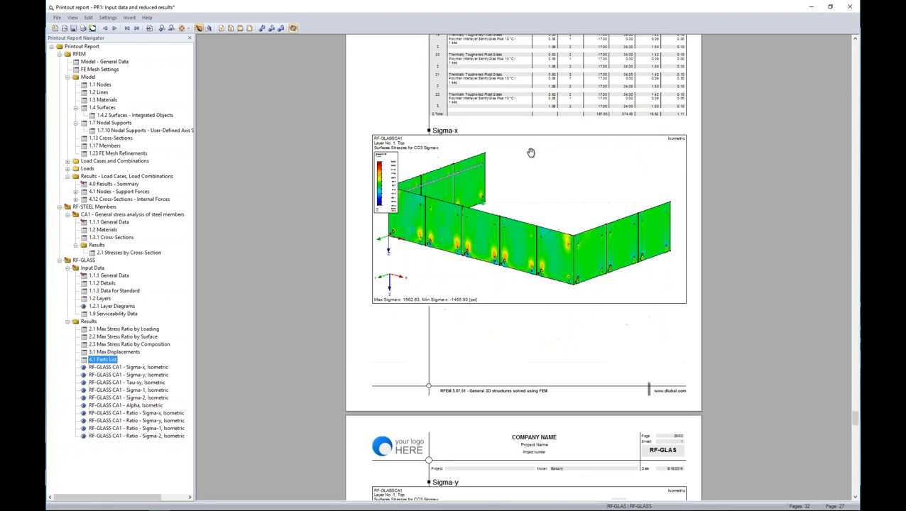
pyautogui.scroll(-12, 531, 152)
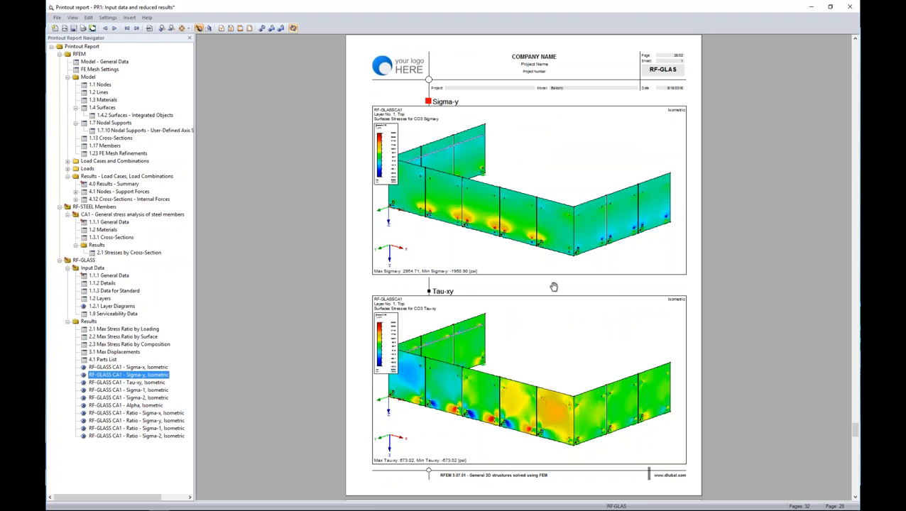
pyautogui.scroll(-5, 533, 333)
pyautogui.scroll(-6, 532, 334)
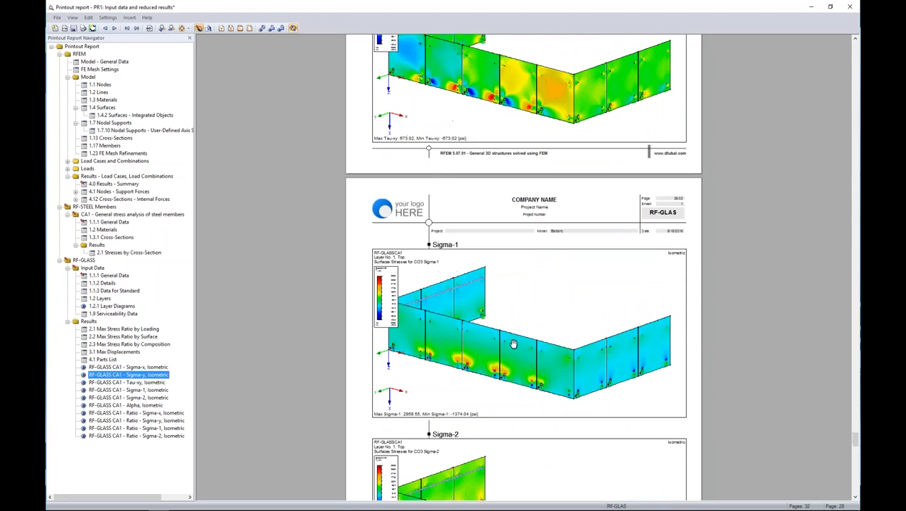
# Edit the report's Sigma-1 graphic to show the balcony's long glass side straight on in the XZ plane, and return it to the report.
pyautogui.click(149, 392)
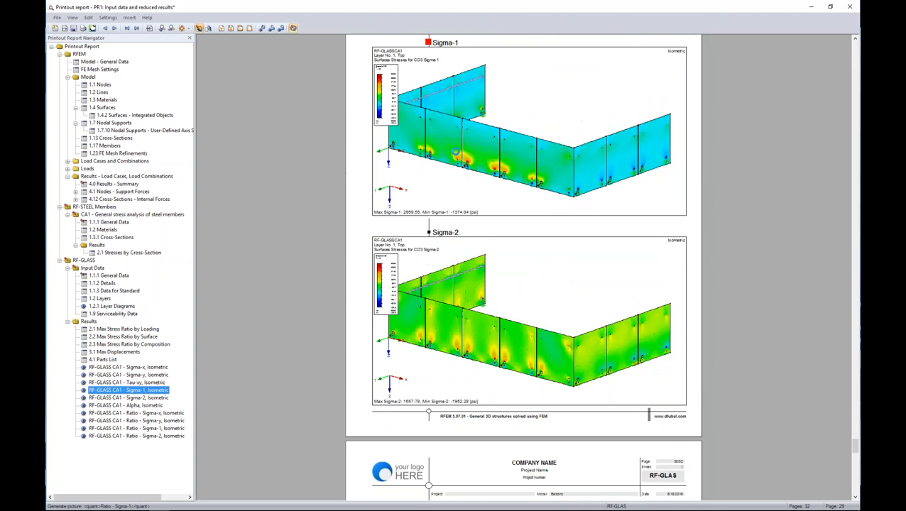
pyautogui.scroll(-9, 506, 306)
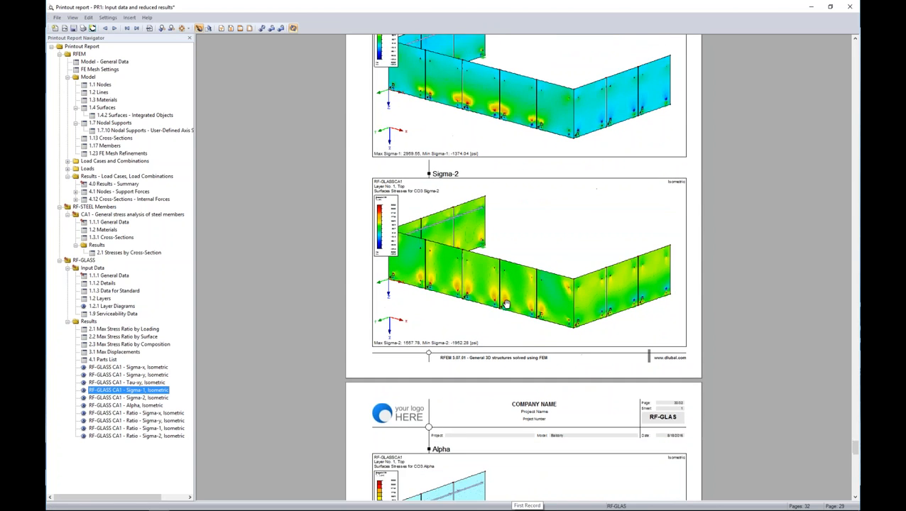
pyautogui.scroll(-8, 506, 304)
pyautogui.scroll(20, 507, 305)
pyautogui.rightClick(521, 279)
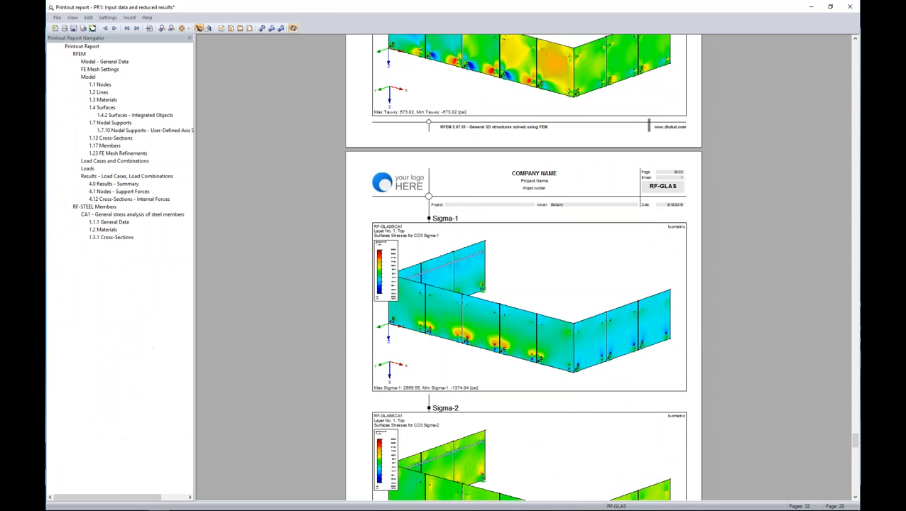
pyautogui.click(542, 327)
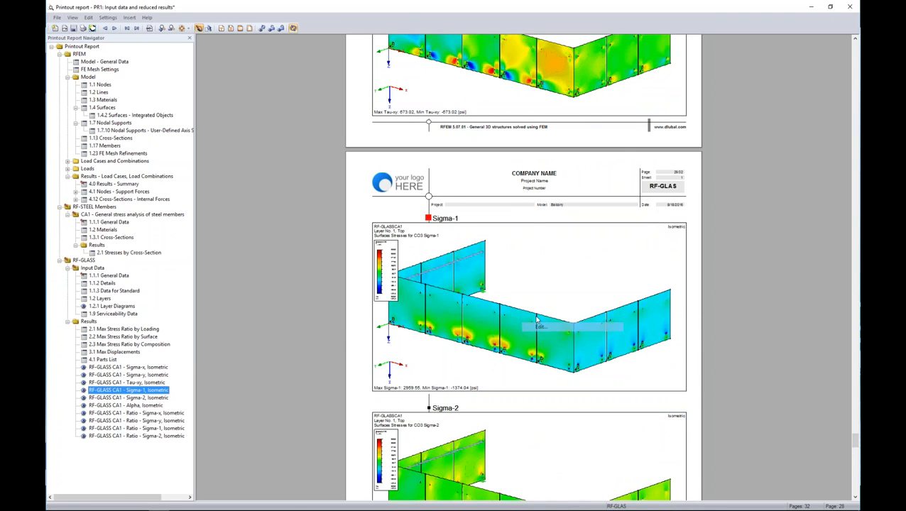
pyautogui.keyDown('ctrl'); pyautogui.moveTo(487, 308); pyautogui.dragTo(555, 226, button='middle'); pyautogui.keyUp('ctrl')
pyautogui.scroll(-4, 570, 218)
pyautogui.click(108, 67)
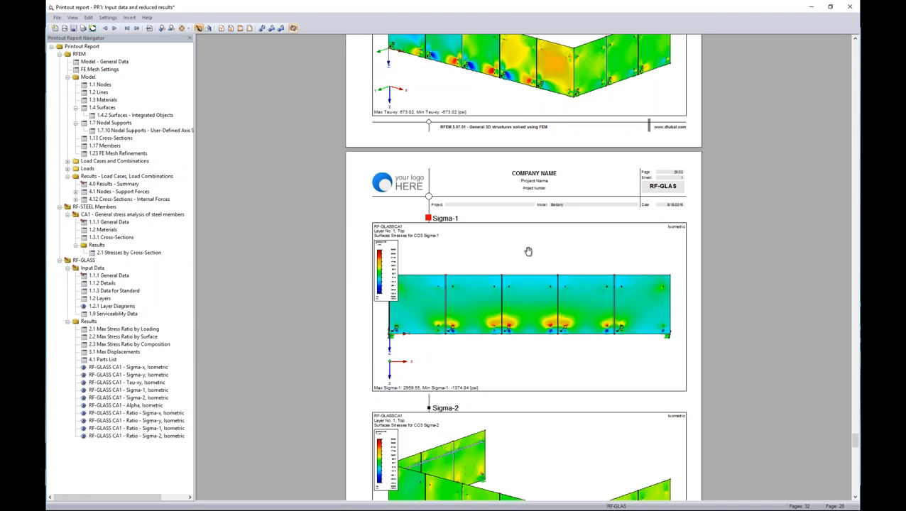
# Switch to the running PowerPoint slide show and advance from the Helper Supports slide to the More Information slide.
pyautogui.hotkey('alt', 'Tab')
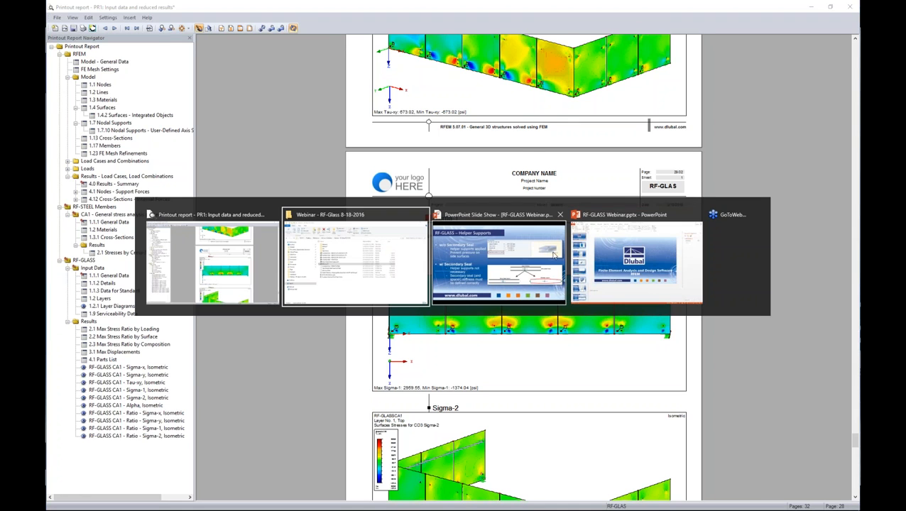
pyautogui.click(545, 254)
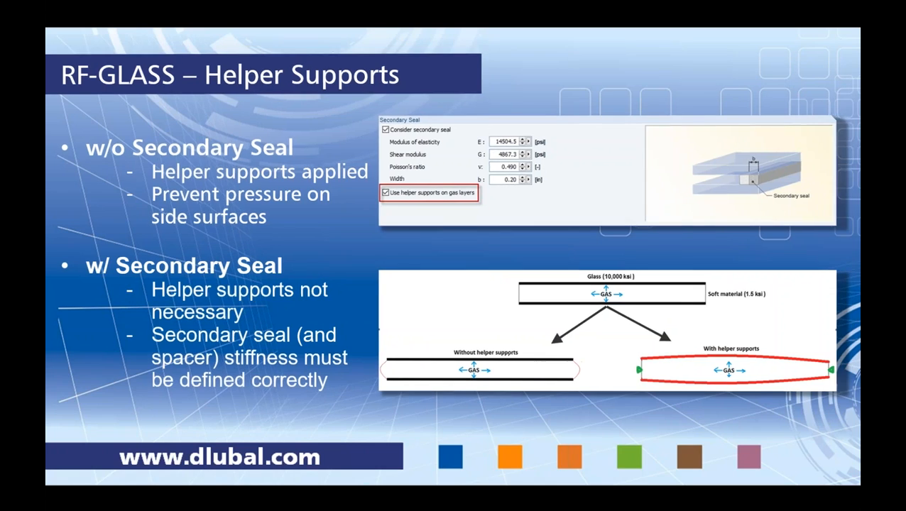
pyautogui.press('Right')
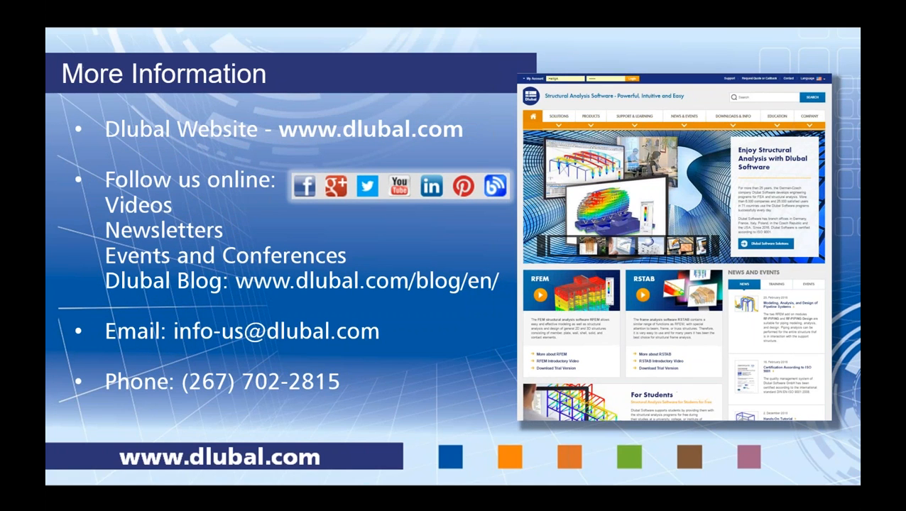